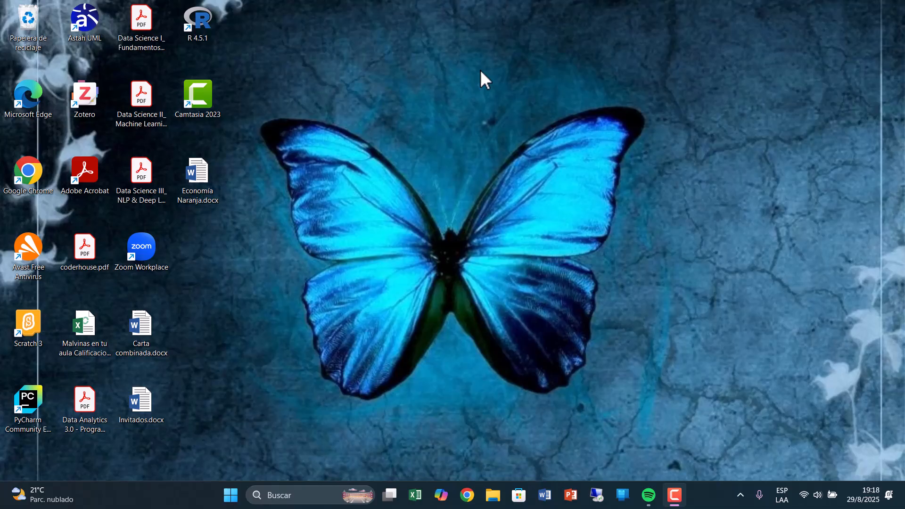
Switch to Word and create a new blank document.
{"action": "left_click", "coordinate": [545, 494]}
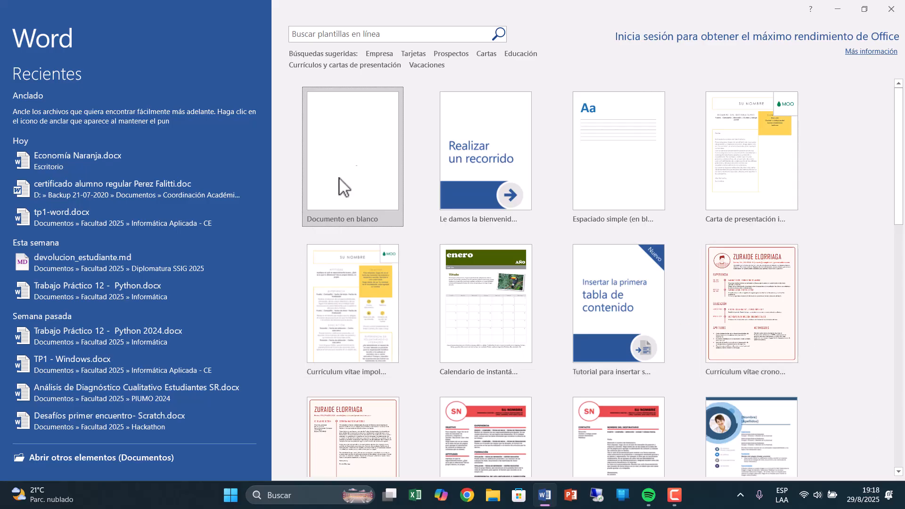
{"action": "left_click", "coordinate": [352, 177]}
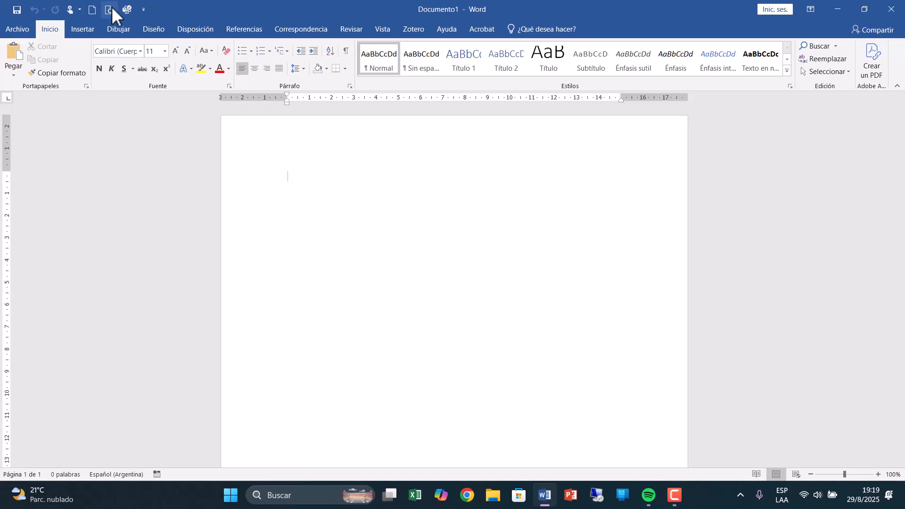
{"action": "left_click", "coordinate": [143, 10]}
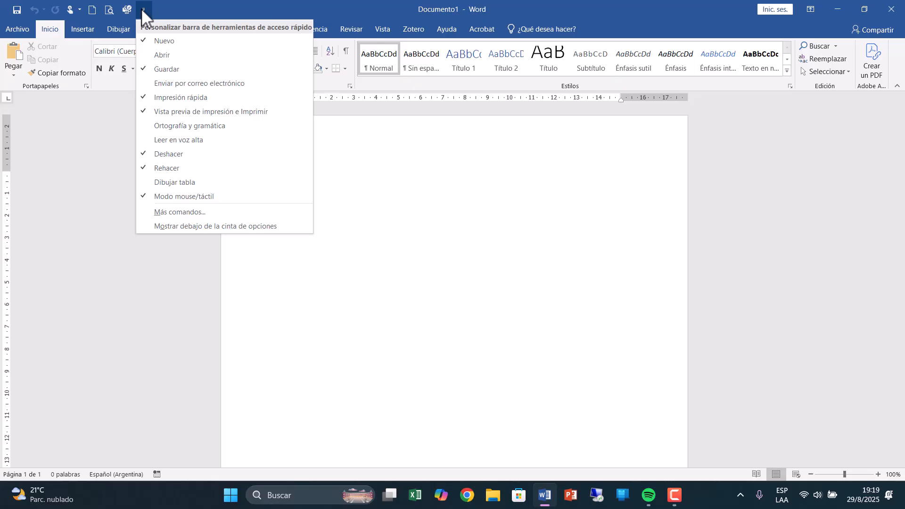
{"action": "left_click", "coordinate": [142, 8]}
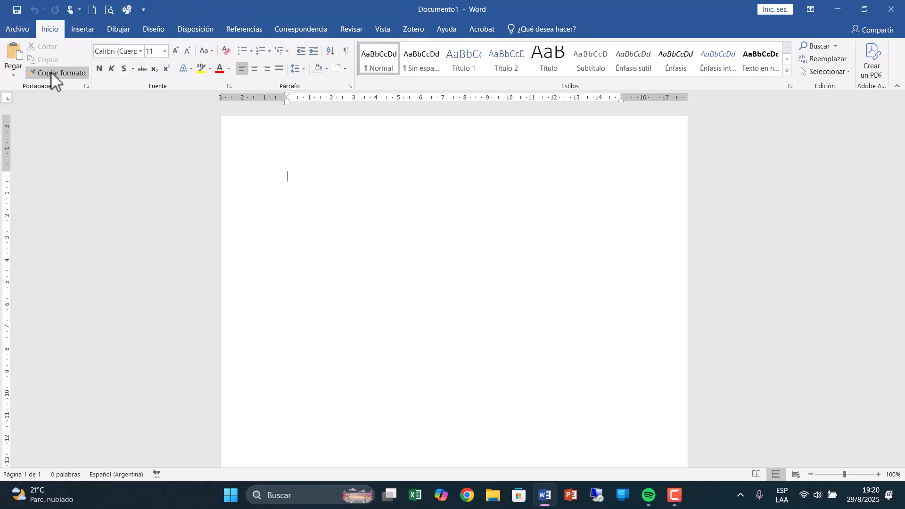
{"action": "left_click", "coordinate": [83, 28]}
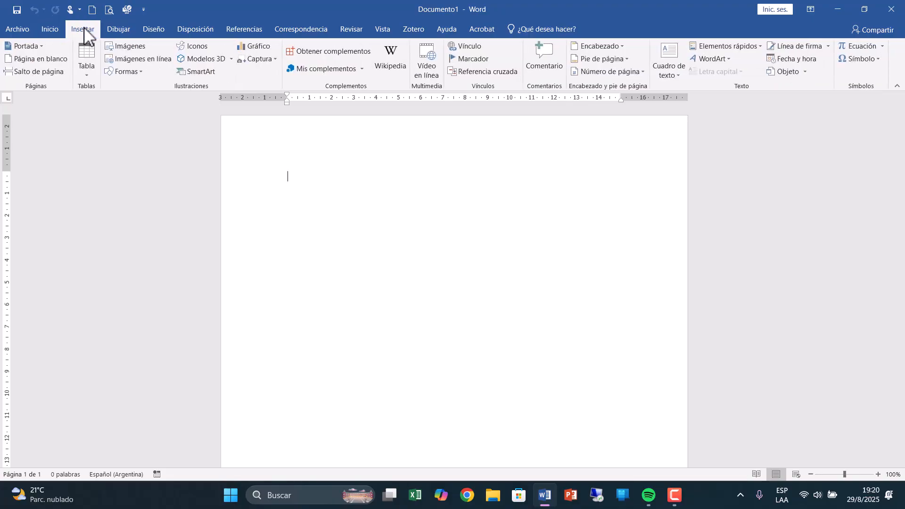
{"action": "left_click", "coordinate": [51, 29]}
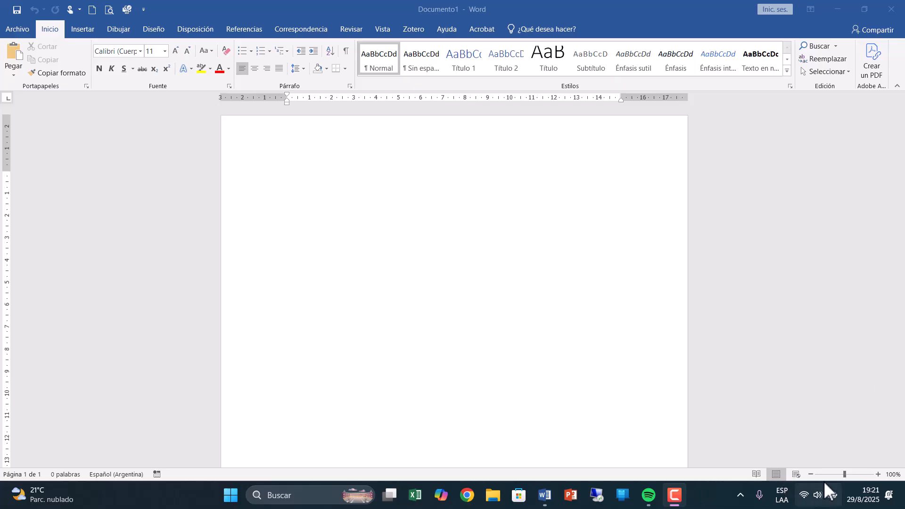
Increase the document zoom to 120%.
{"action": "left_click", "coordinate": [879, 473]}
{"action": "left_click", "coordinate": [877, 473]}
{"action": "left_click", "coordinate": [875, 473]}
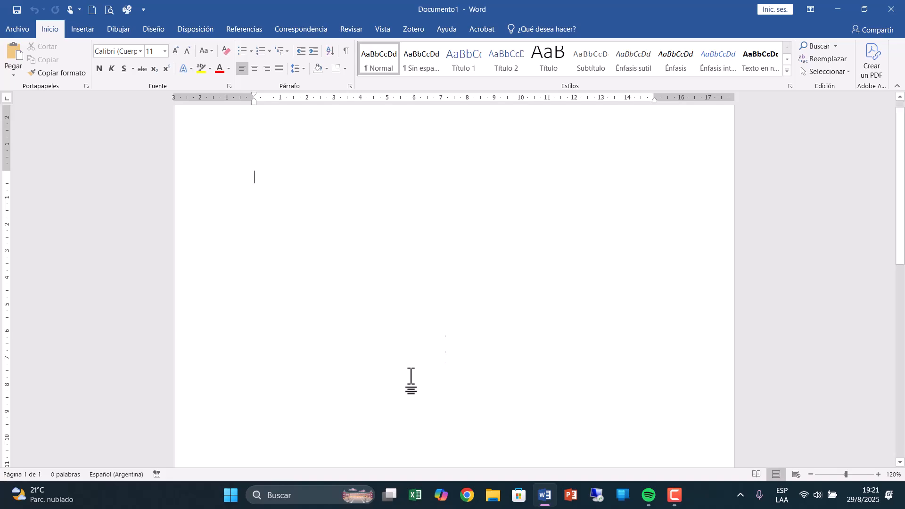
Hide the document rulers and show them again.
{"action": "left_click", "coordinate": [383, 29]}
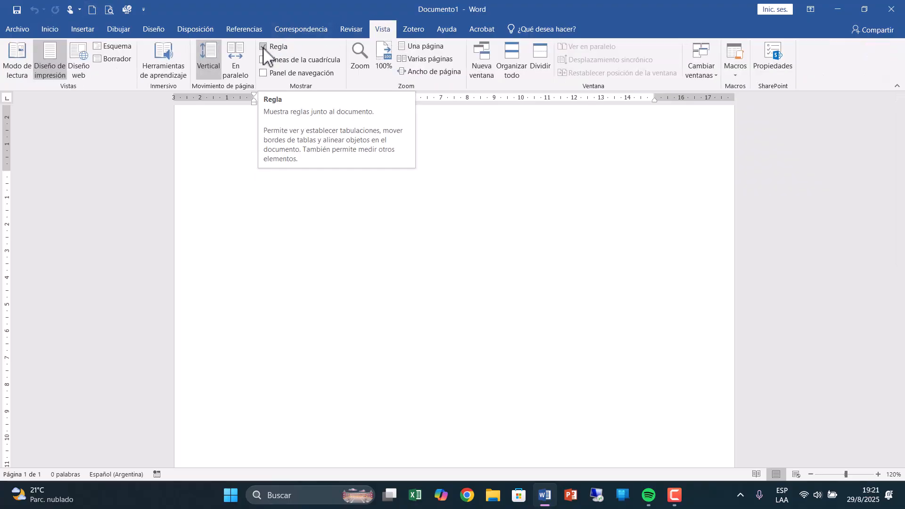
{"action": "left_click", "coordinate": [281, 50]}
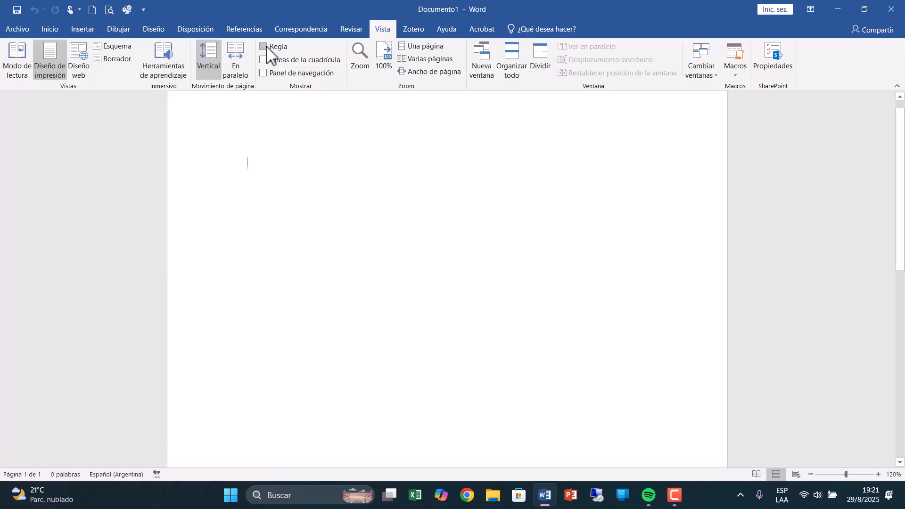
{"action": "left_click", "coordinate": [266, 46]}
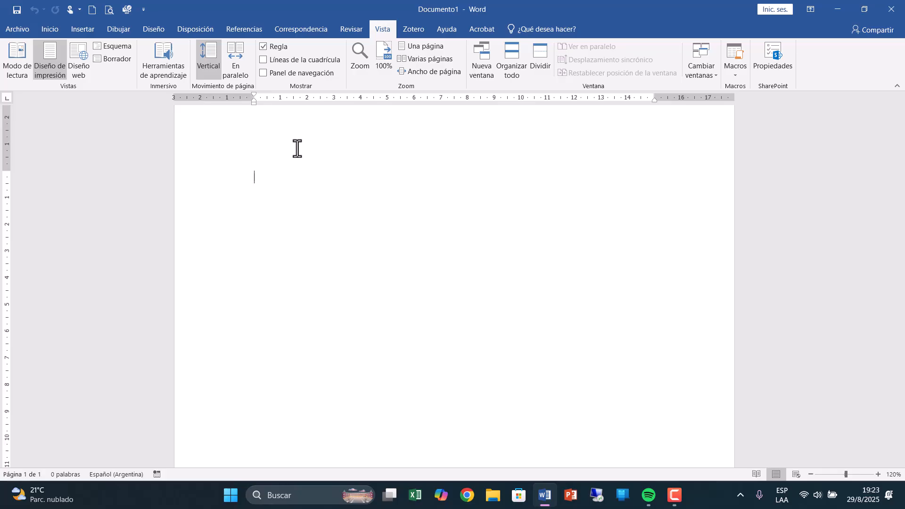
Examine the paper size and orientation options available for the page.
{"action": "left_click", "coordinate": [56, 29]}
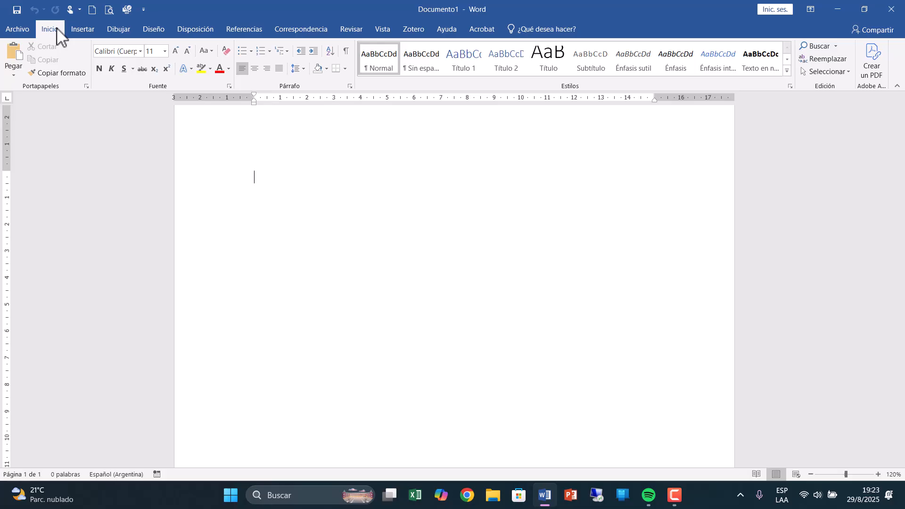
{"action": "left_click", "coordinate": [194, 31]}
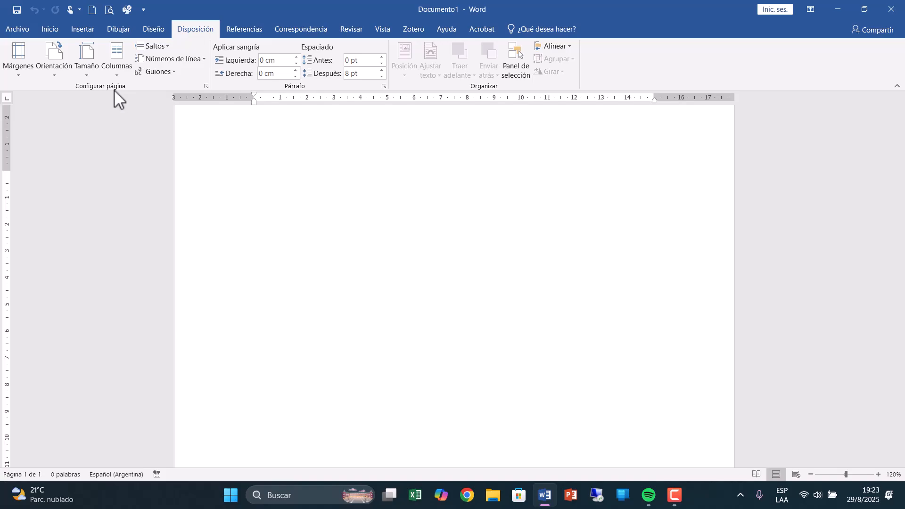
{"action": "left_click", "coordinate": [86, 70]}
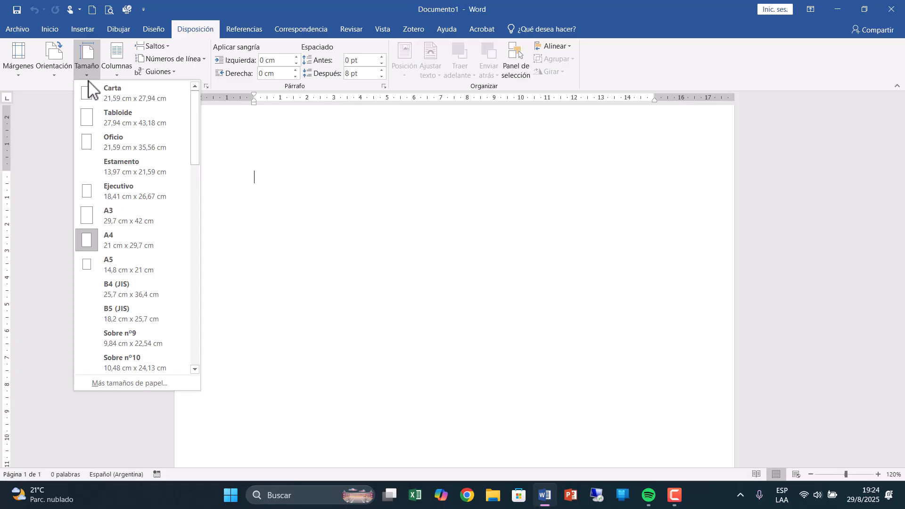
{"action": "left_click", "coordinate": [79, 77]}
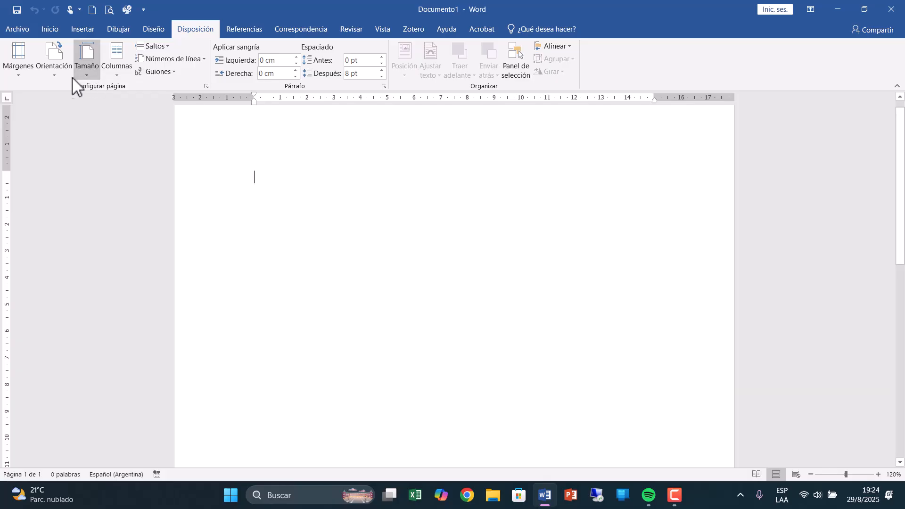
{"action": "left_click", "coordinate": [56, 76]}
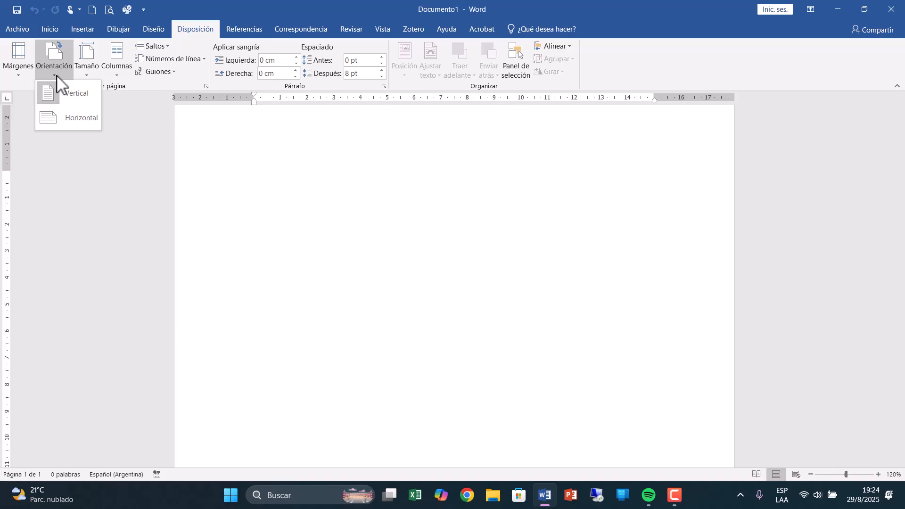
{"action": "left_click", "coordinate": [56, 74]}
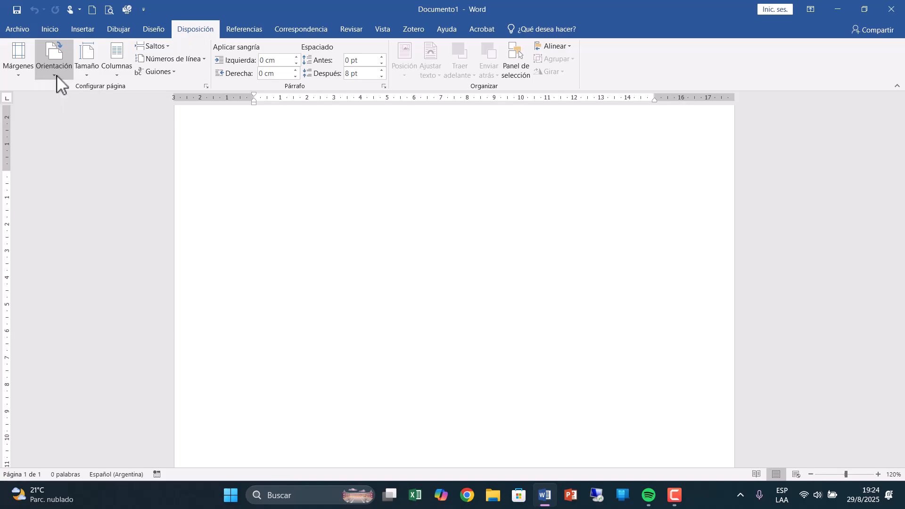
Review the custom page setup options and set the top margin to 4 cm.
{"action": "left_click", "coordinate": [17, 78]}
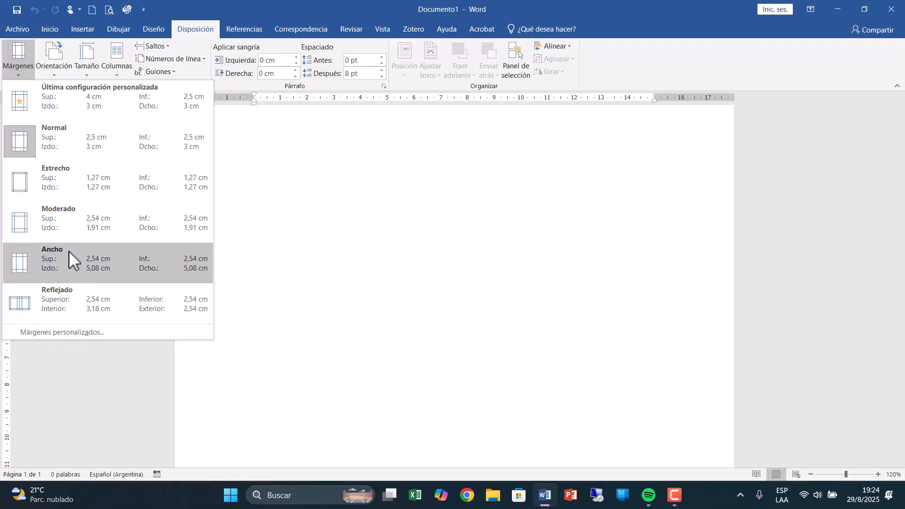
{"action": "left_click", "coordinate": [70, 333]}
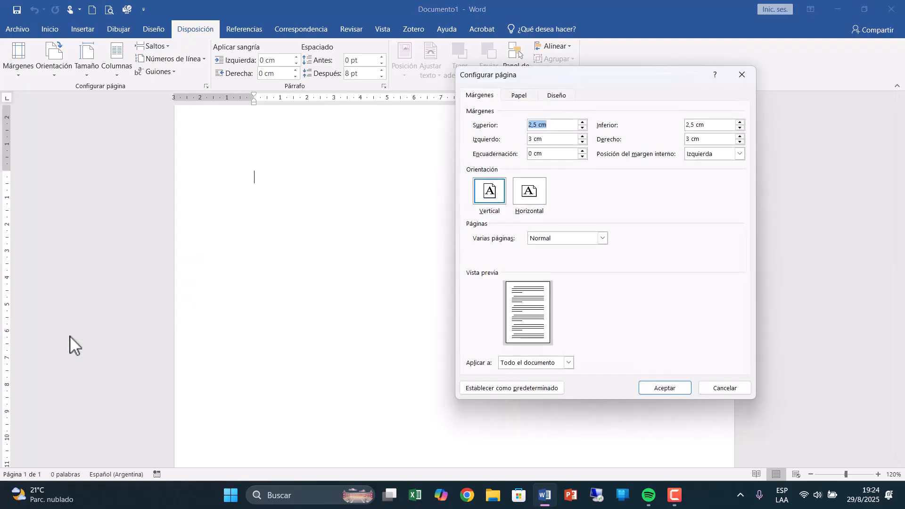
{"action": "left_click_drag", "start_coordinate": [564, 75], "coordinate": [355, 110]}
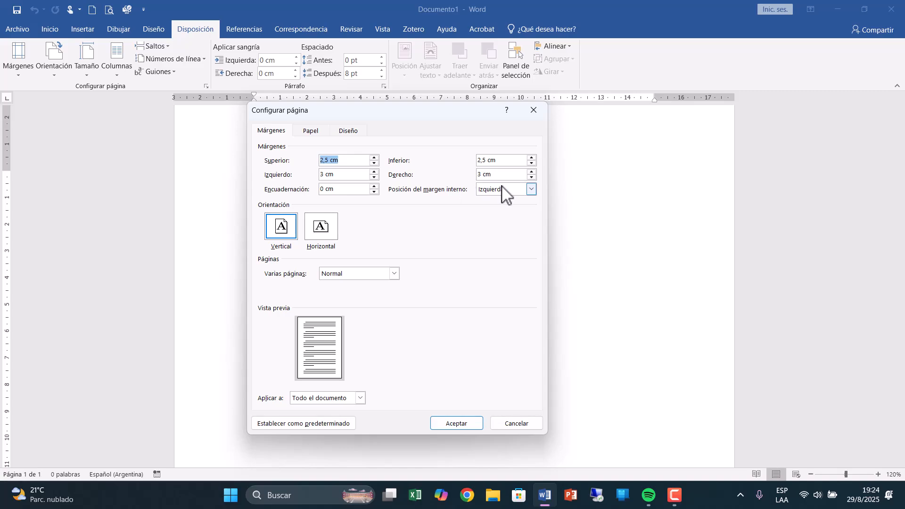
{"action": "left_click", "coordinate": [312, 131]}
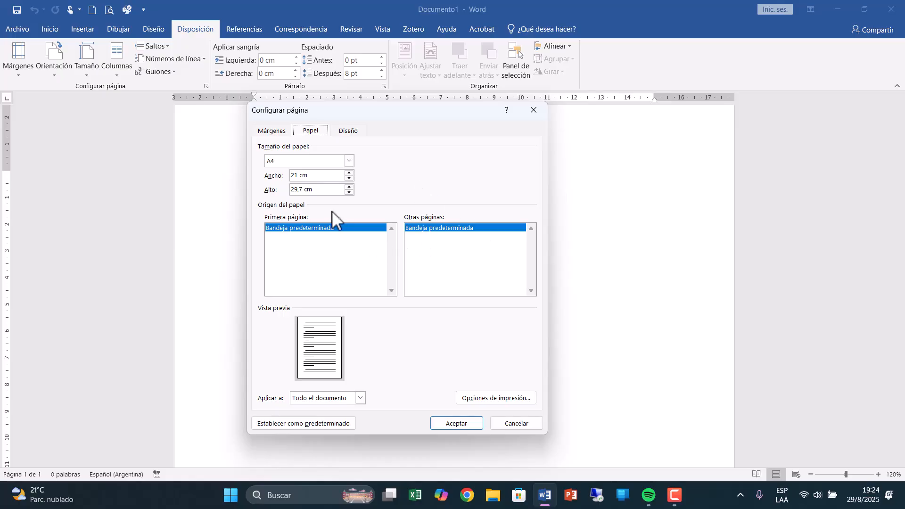
{"action": "left_click", "coordinate": [351, 131]}
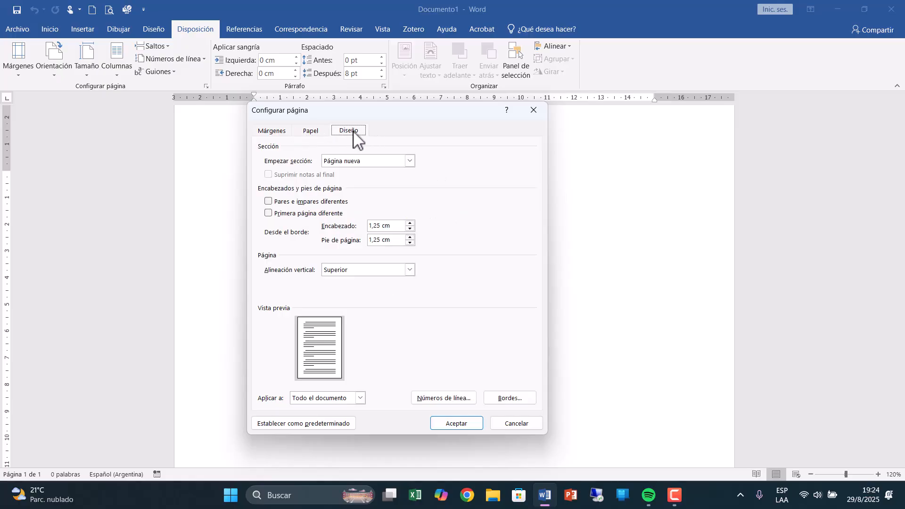
{"action": "left_click", "coordinate": [277, 135]}
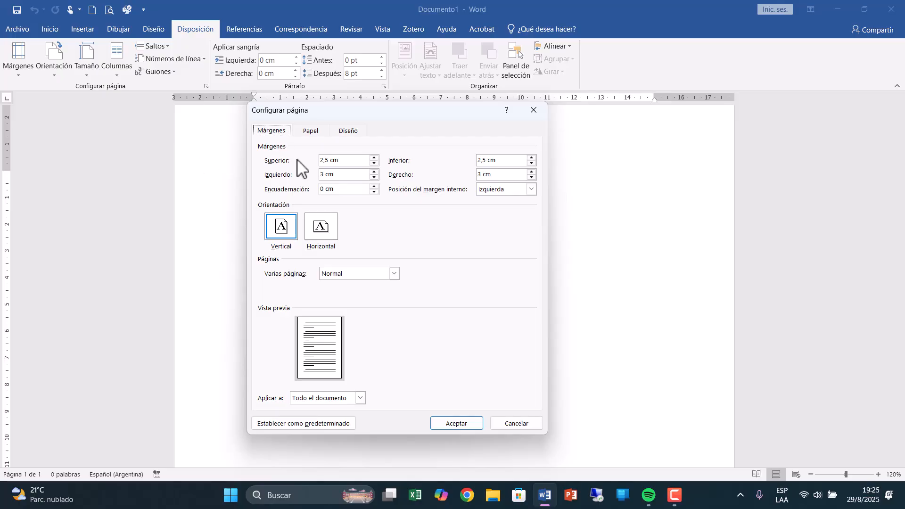
{"action": "left_click", "coordinate": [374, 158]}
{"action": "left_click", "coordinate": [375, 157]}
{"action": "left_click", "coordinate": [375, 158]}
{"action": "left_click", "coordinate": [375, 158]}
{"action": "left_click", "coordinate": [375, 158]}
{"action": "left_click", "coordinate": [374, 158]}
{"action": "left_click", "coordinate": [375, 158]}
{"action": "left_click", "coordinate": [374, 158]}
{"action": "left_click", "coordinate": [375, 158]}
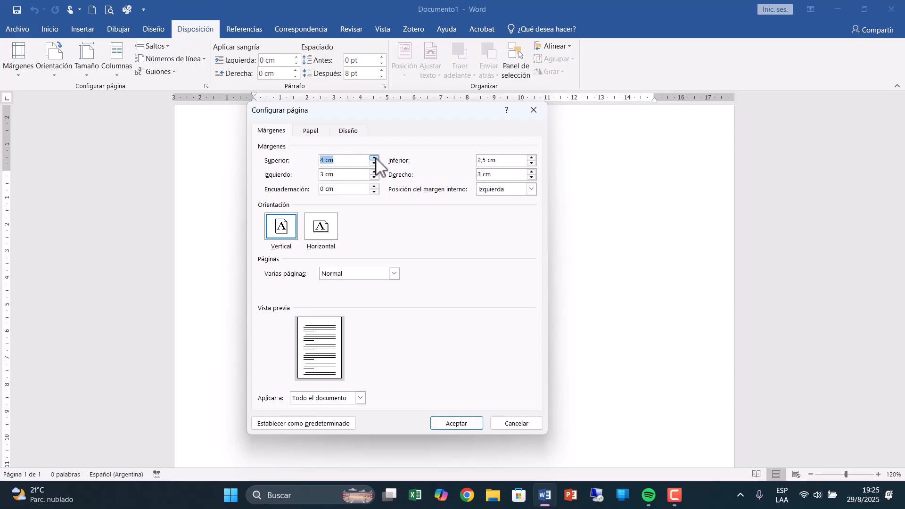
Reduce the bottom margin, apply the page setup to the whole document and check the margins on the page.
{"action": "left_click", "coordinate": [531, 164]}
{"action": "left_click", "coordinate": [531, 164]}
{"action": "left_click", "coordinate": [531, 163]}
{"action": "left_click", "coordinate": [531, 163]}
{"action": "left_click", "coordinate": [532, 163]}
{"action": "left_click", "coordinate": [532, 163]}
{"action": "left_click", "coordinate": [531, 163]}
{"action": "left_click", "coordinate": [532, 163]}
{"action": "left_click", "coordinate": [462, 418]}
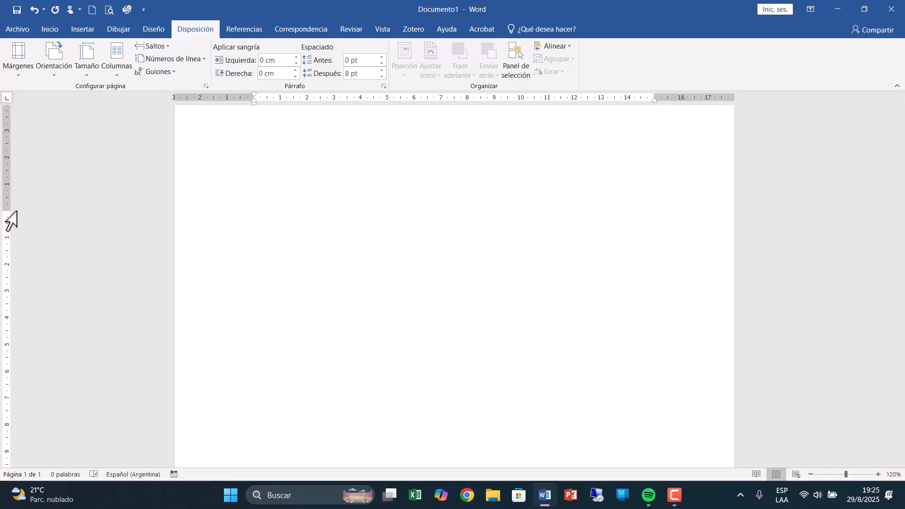
{"action": "scroll", "coordinate": [384, 317], "scroll_direction": "down", "scroll_amount": 10}
{"action": "scroll", "coordinate": [390, 317], "scroll_direction": "up", "scroll_amount": 10}
{"action": "scroll", "coordinate": [389, 318], "scroll_direction": "down", "scroll_amount": 10}
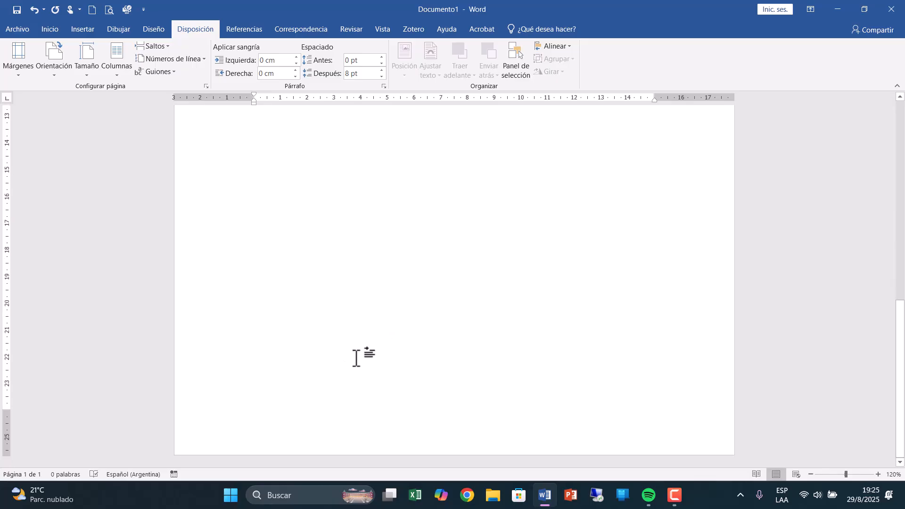
{"action": "scroll", "coordinate": [357, 358], "scroll_direction": "up", "scroll_amount": 10}
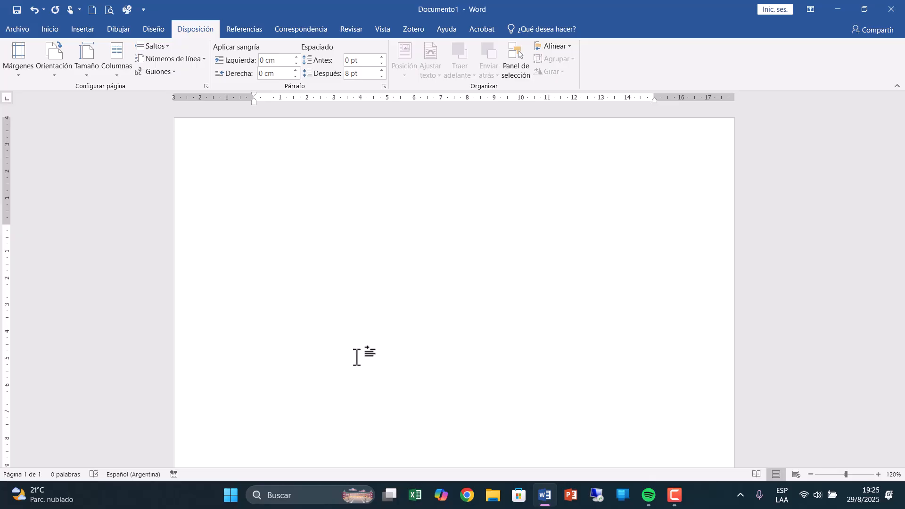
{"action": "scroll", "coordinate": [357, 357], "scroll_direction": "down", "scroll_amount": 1}
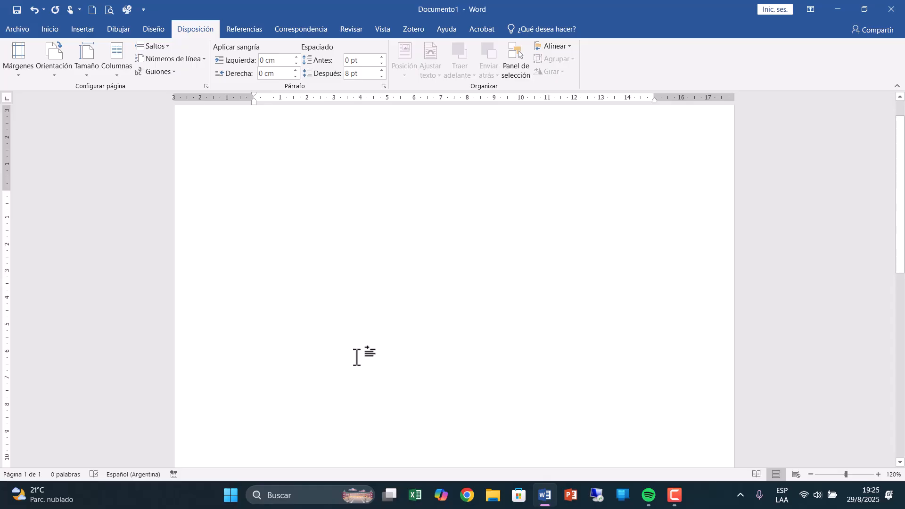
Open the recent document Economía Naranja.docx.
{"action": "left_click", "coordinate": [13, 31]}
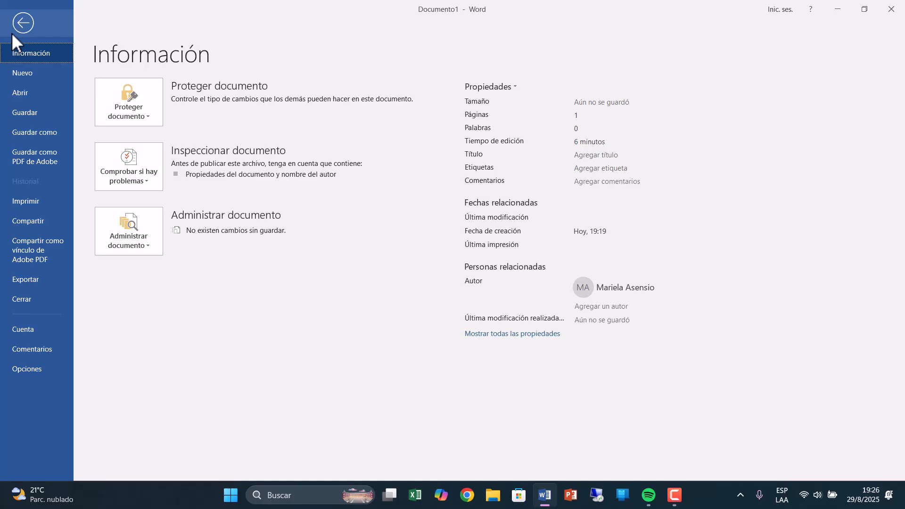
{"action": "left_click", "coordinate": [24, 92]}
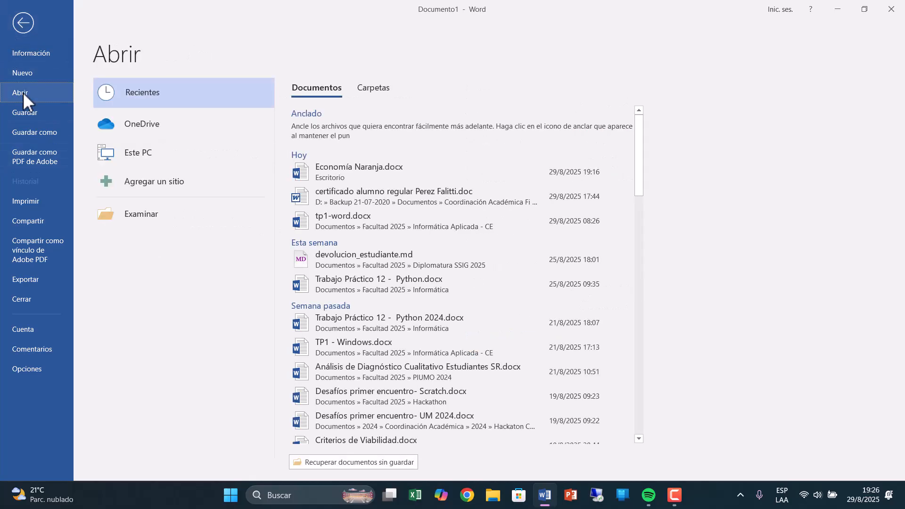
{"action": "left_click", "coordinate": [388, 178]}
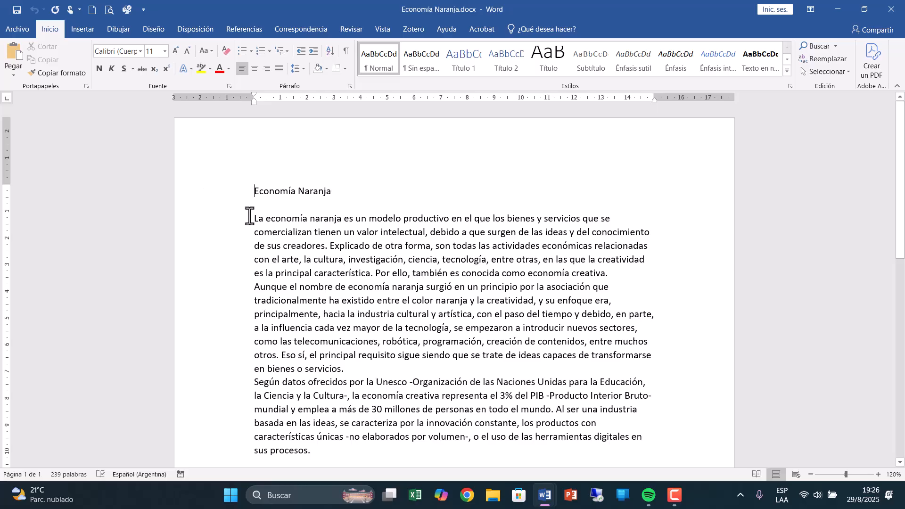
Browse the available fonts and change the font of the whole document text to Candara.
{"action": "left_click_drag", "start_coordinate": [231, 195], "coordinate": [245, 449]}
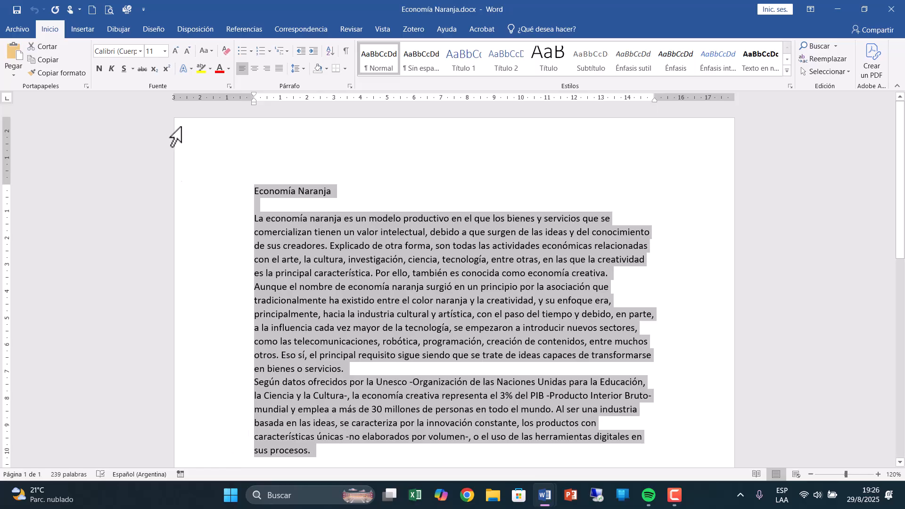
{"action": "left_click", "coordinate": [141, 51]}
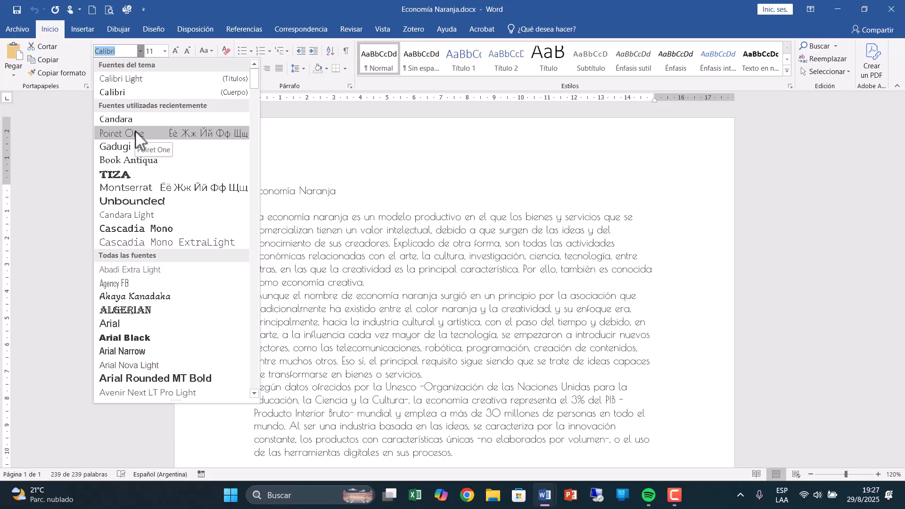
{"action": "scroll", "coordinate": [194, 306], "scroll_direction": "down", "scroll_amount": 2}
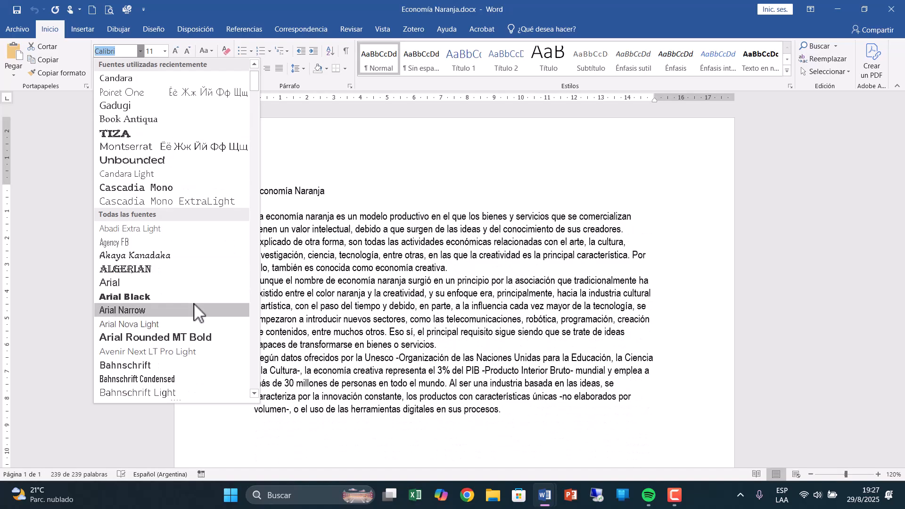
{"action": "scroll", "coordinate": [194, 311], "scroll_direction": "down", "scroll_amount": 15}
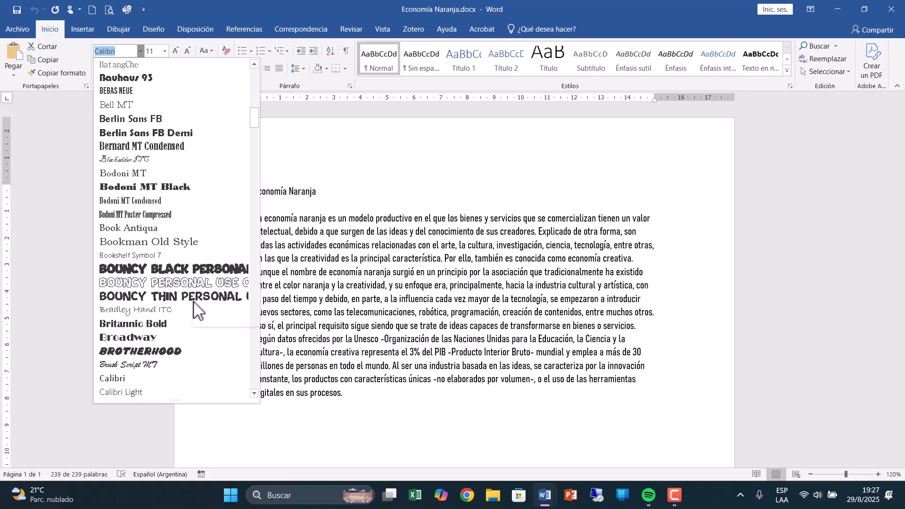
{"action": "scroll", "coordinate": [194, 306], "scroll_direction": "down", "scroll_amount": 2}
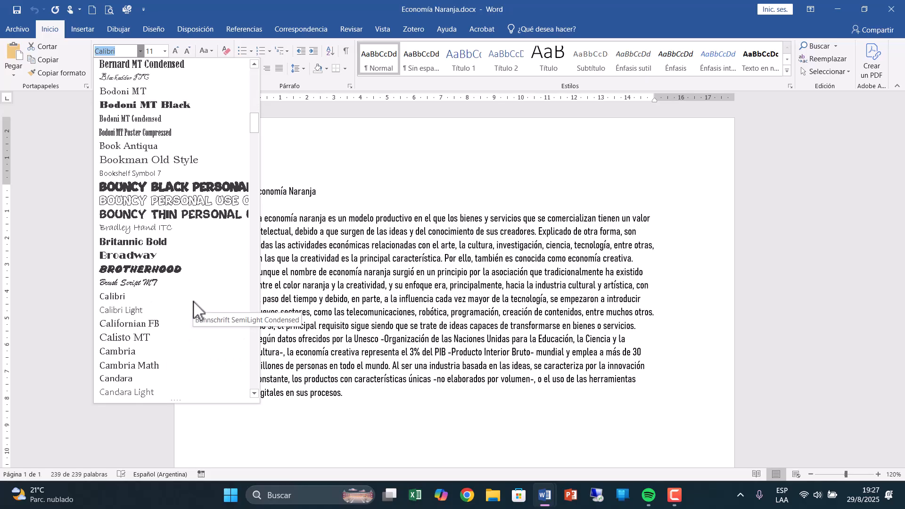
{"action": "scroll", "coordinate": [193, 304], "scroll_direction": "down", "scroll_amount": 1}
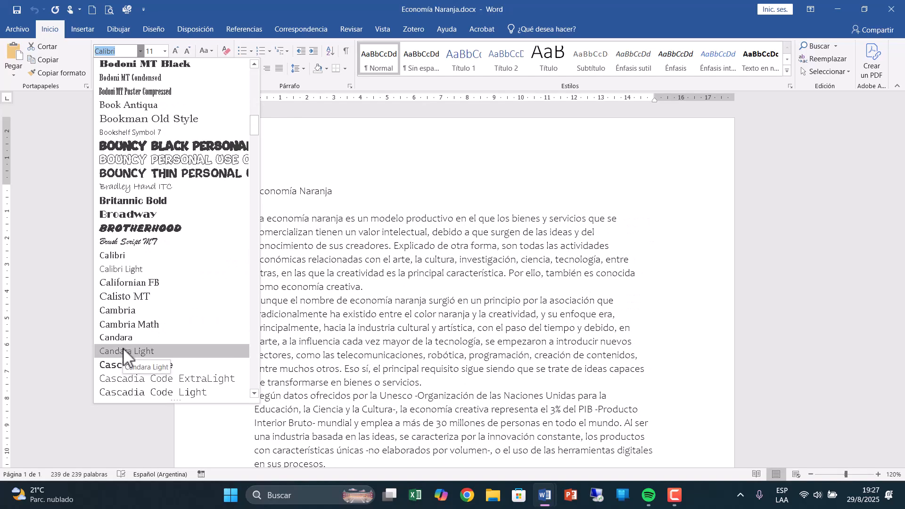
{"action": "scroll", "coordinate": [123, 348], "scroll_direction": "down", "scroll_amount": 5}
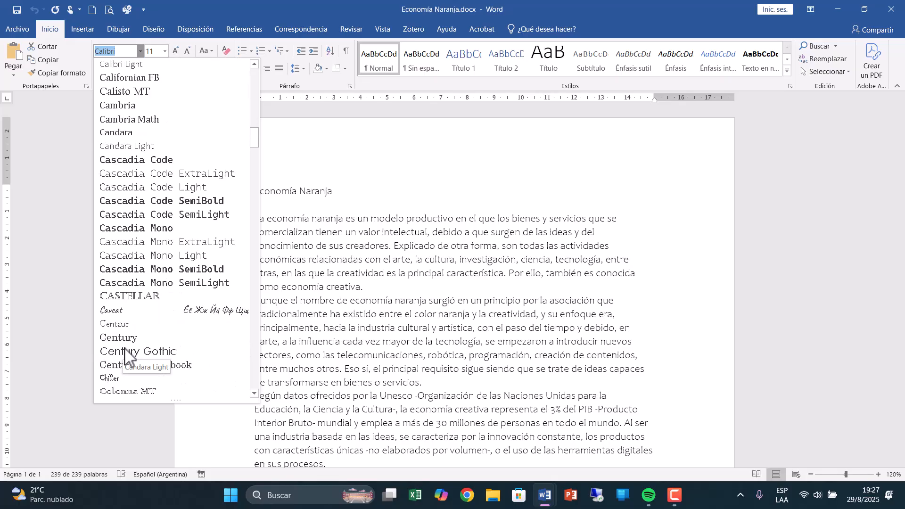
{"action": "scroll", "coordinate": [125, 349], "scroll_direction": "down", "scroll_amount": 1}
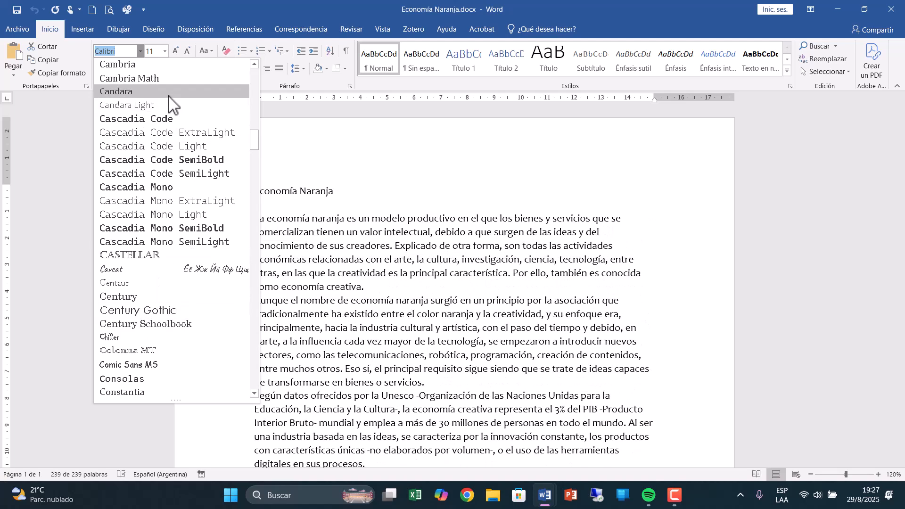
{"action": "left_click", "coordinate": [168, 92]}
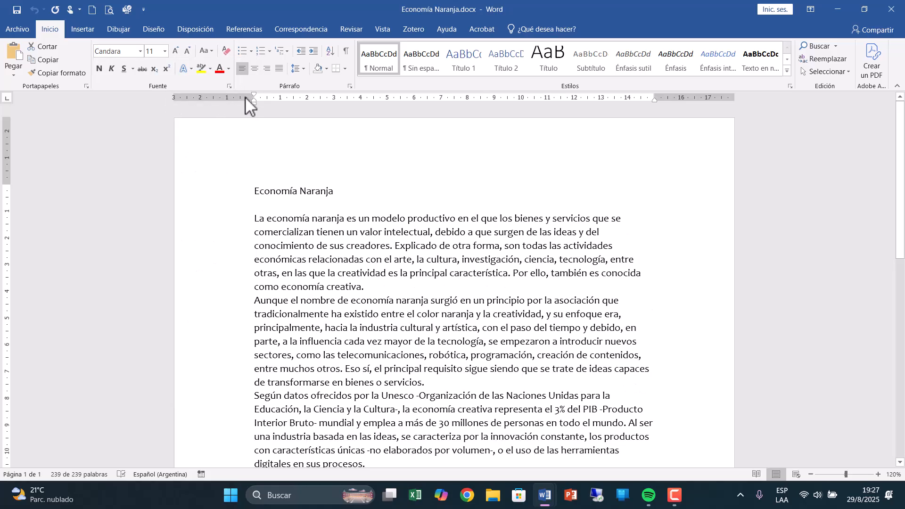
Set the font size of the entire document text to 12.
{"action": "key", "text": "ctrl+a"}
{"action": "left_click", "coordinate": [165, 50]}
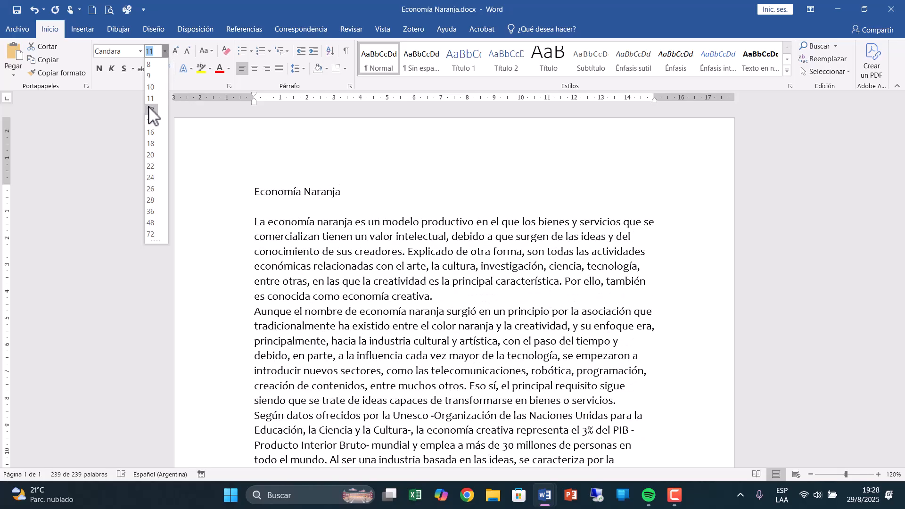
{"action": "left_click", "coordinate": [148, 106]}
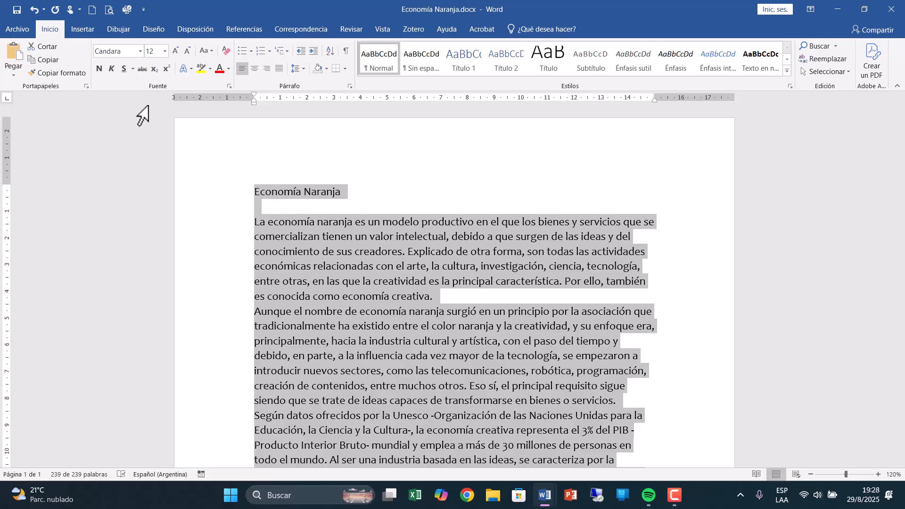
Try enlarging the whole text in increments up to size 16, and shrink it back to size 12.
{"action": "left_click", "coordinate": [175, 51]}
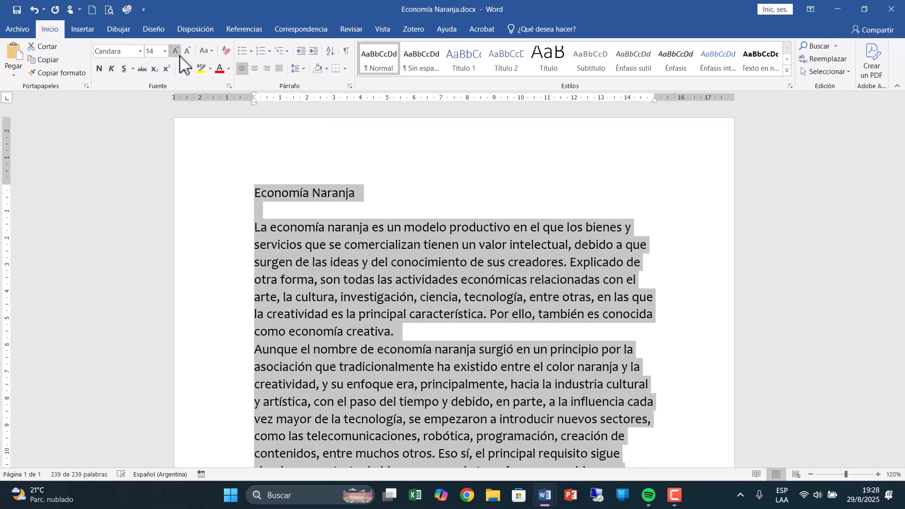
{"action": "left_click", "coordinate": [176, 51]}
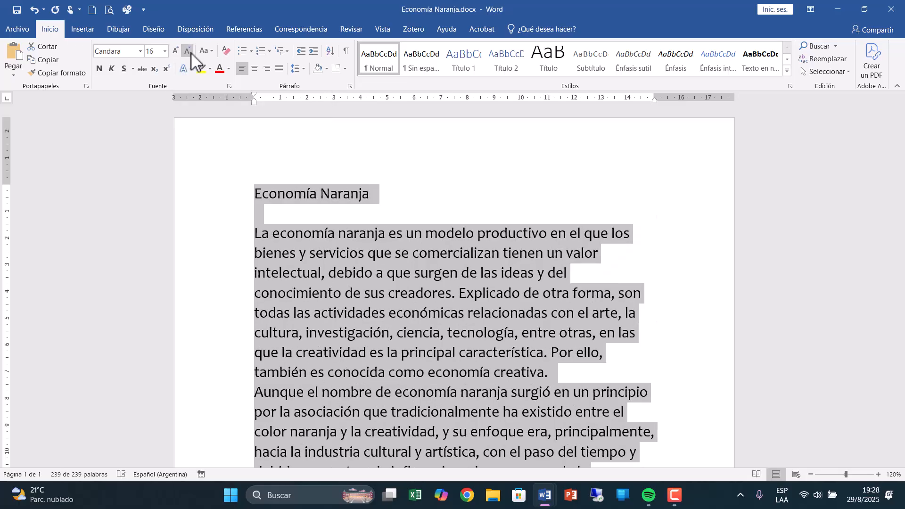
{"action": "left_click", "coordinate": [188, 50]}
{"action": "left_click", "coordinate": [191, 54]}
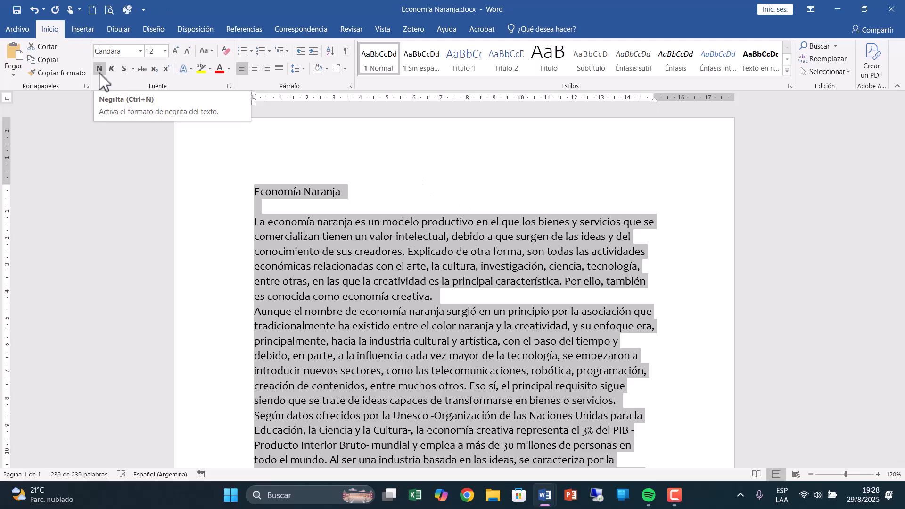
Enlarge only the title line "Economía Naranja" to font size 16.
{"action": "left_click", "coordinate": [424, 278]}
{"action": "left_click", "coordinate": [215, 194]}
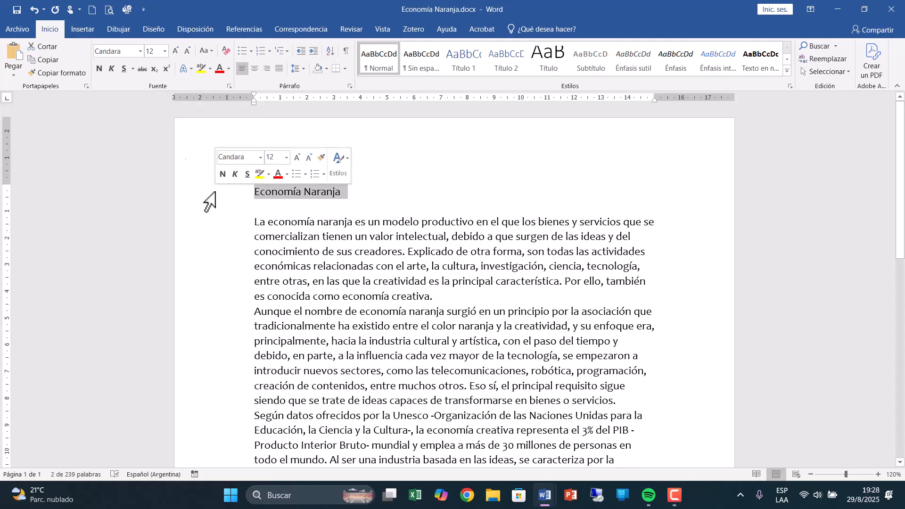
{"action": "left_click", "coordinate": [175, 51]}
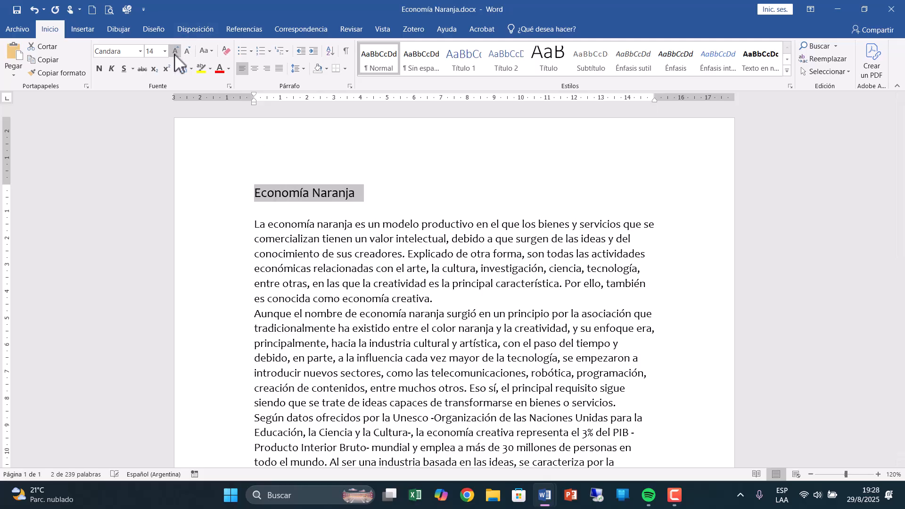
{"action": "left_click", "coordinate": [175, 51]}
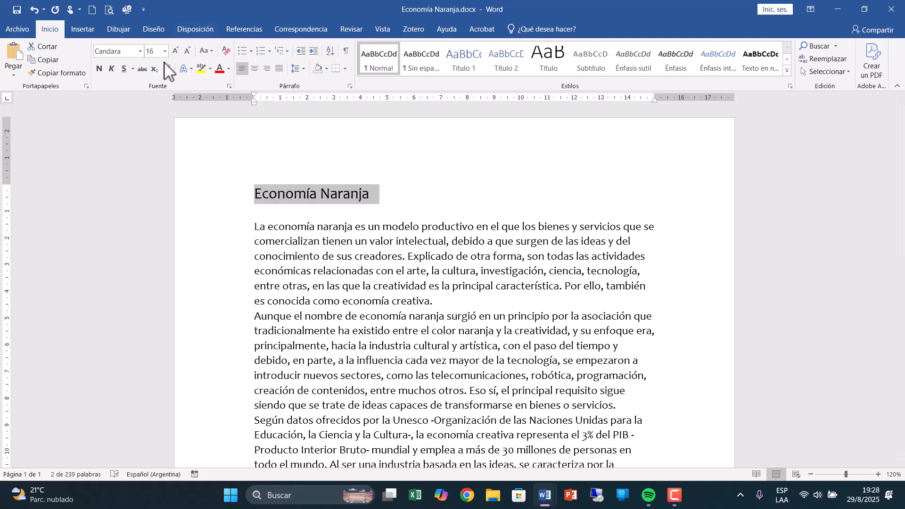
Format the title "Economía Naranja" as bold, italic and underlined.
{"action": "left_click", "coordinate": [99, 69]}
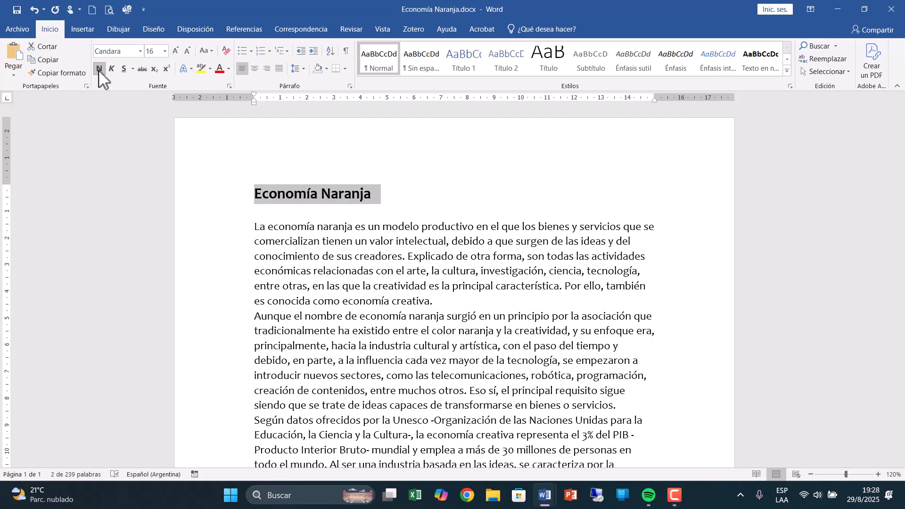
{"action": "left_click", "coordinate": [112, 69]}
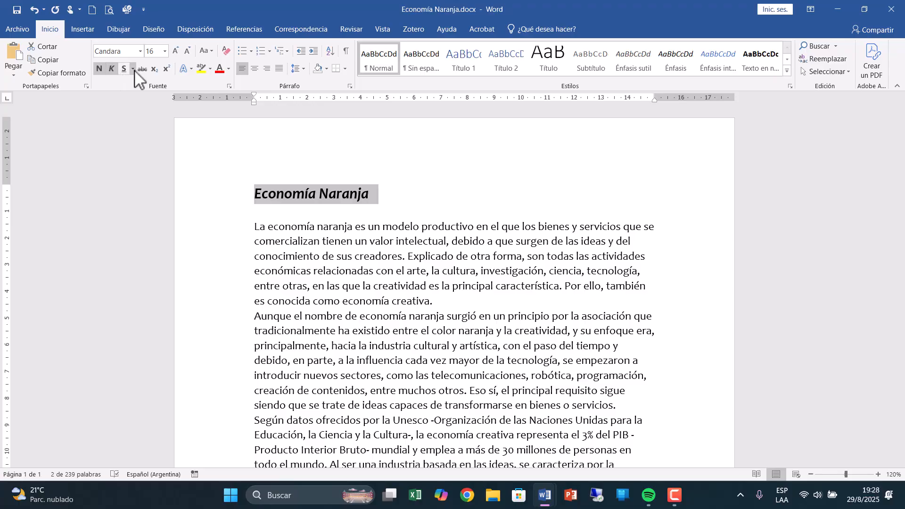
{"action": "left_click", "coordinate": [124, 69]}
In the detailed font settings, choose Century Gothic for the title and give it a dark gold theme colour.
{"action": "left_click", "coordinate": [230, 87]}
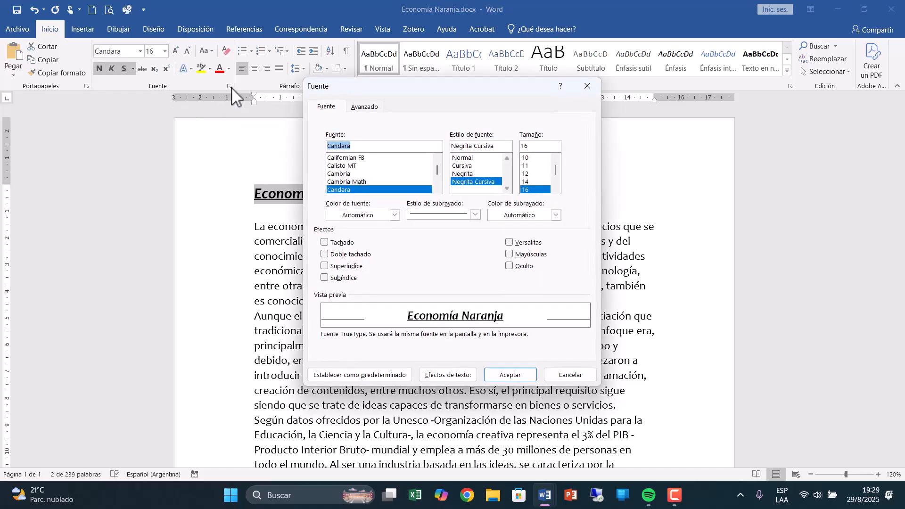
{"action": "left_click_drag", "start_coordinate": [415, 89], "coordinate": [321, 85]}
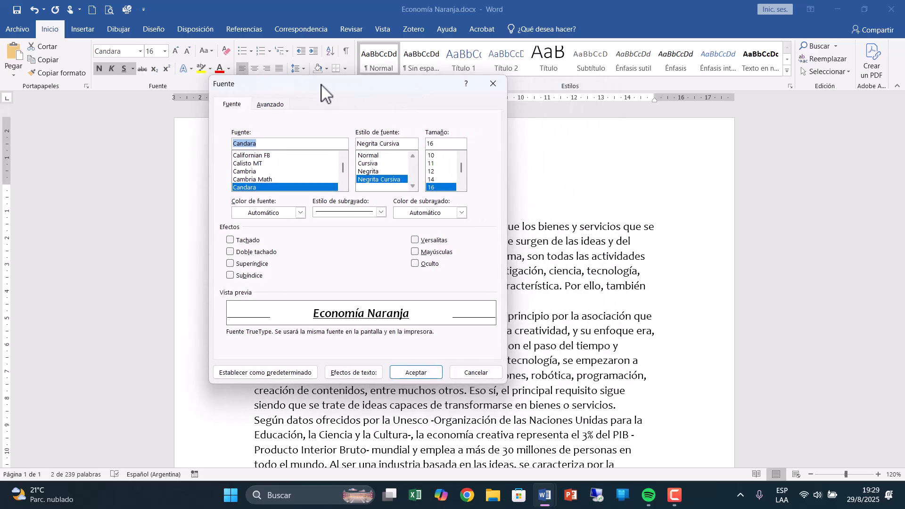
{"action": "left_click", "coordinate": [344, 186]}
{"action": "left_click", "coordinate": [343, 186]}
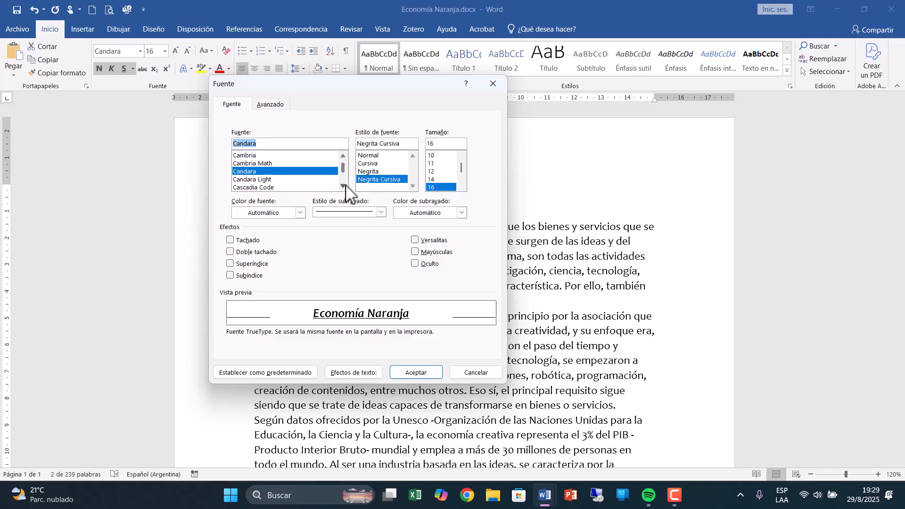
{"action": "left_click", "coordinate": [343, 186]}
{"action": "left_click", "coordinate": [343, 186]}
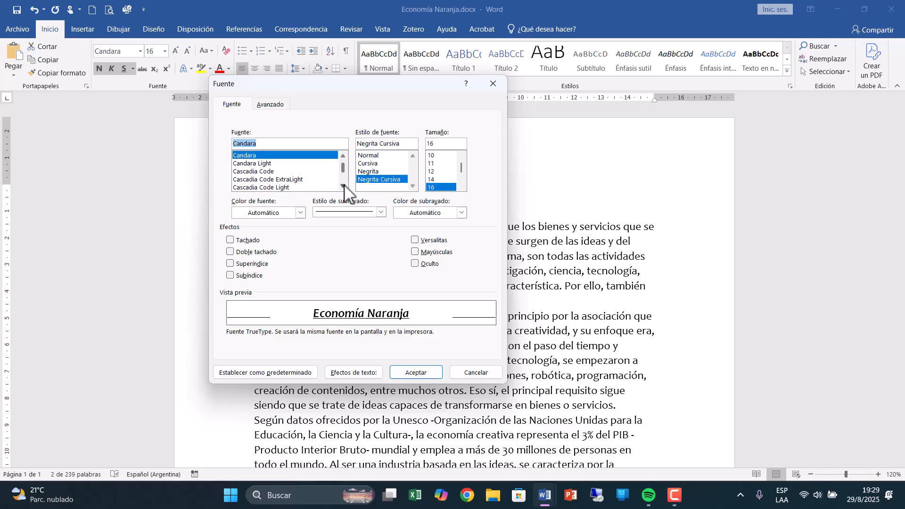
{"action": "left_click", "coordinate": [343, 186]}
{"action": "left_click", "coordinate": [343, 186]}
{"action": "left_click", "coordinate": [344, 186]}
{"action": "left_click", "coordinate": [343, 186]}
{"action": "left_click", "coordinate": [343, 186]}
{"action": "left_click", "coordinate": [343, 187]}
{"action": "left_click", "coordinate": [344, 186]}
{"action": "left_click", "coordinate": [344, 186]}
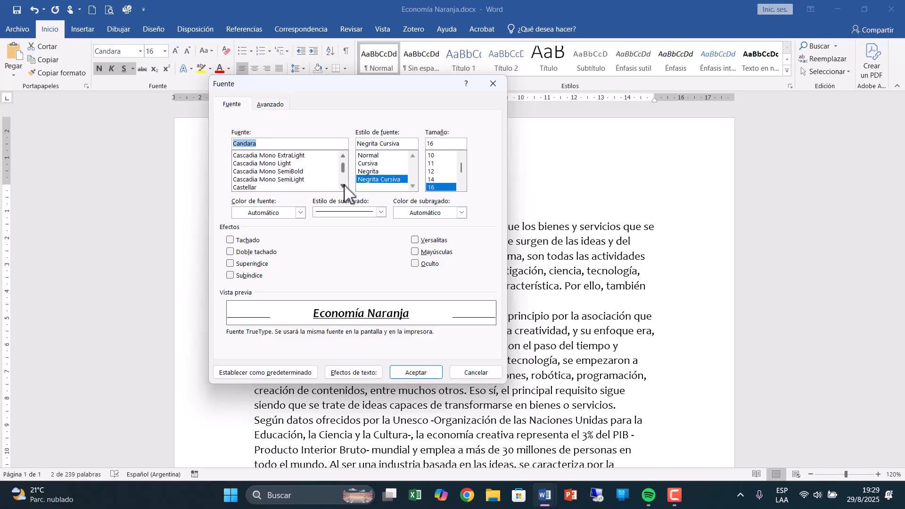
{"action": "left_click", "coordinate": [344, 186]}
{"action": "left_click", "coordinate": [343, 186]}
{"action": "left_click", "coordinate": [343, 186]}
{"action": "left_click", "coordinate": [344, 186]}
{"action": "left_click", "coordinate": [344, 186]}
{"action": "left_click", "coordinate": [274, 178]}
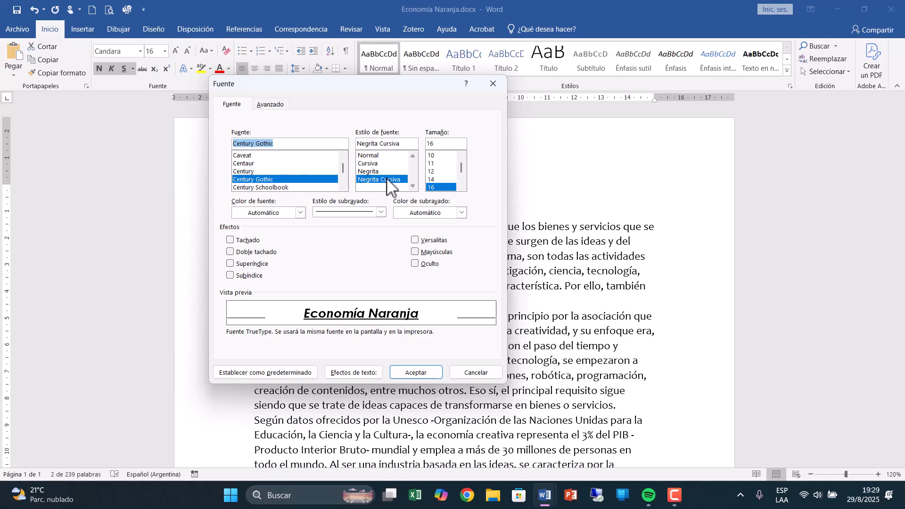
{"action": "left_click", "coordinate": [300, 213]}
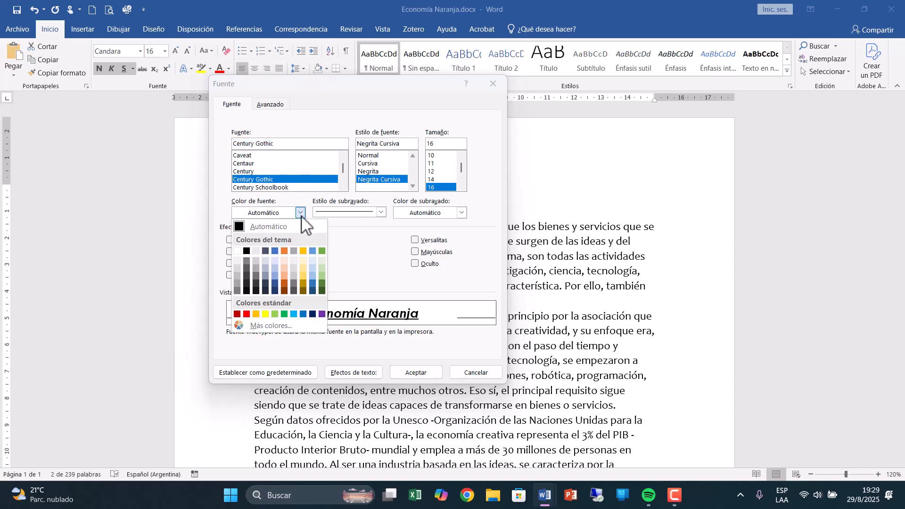
{"action": "left_click", "coordinate": [303, 282]}
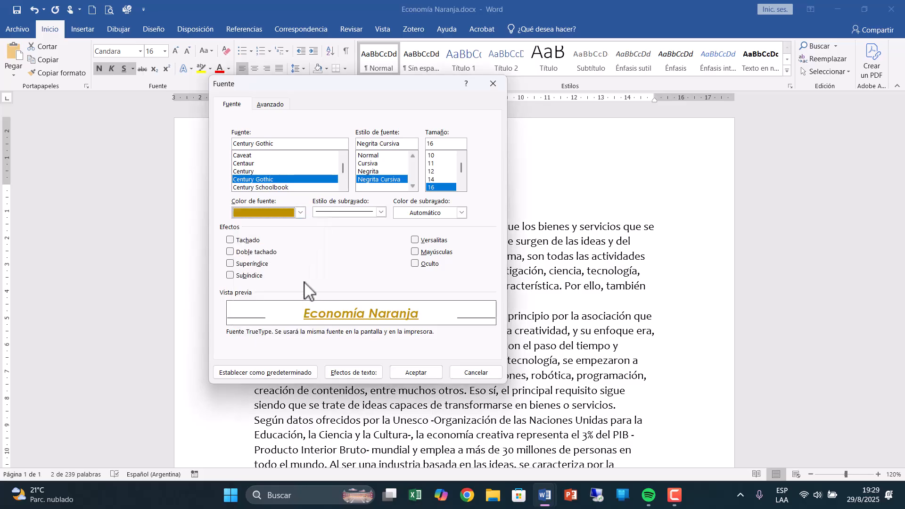
Compare several underline styles for the title, choose Solo palabras and set the underline colour to black.
{"action": "left_click", "coordinate": [383, 214]}
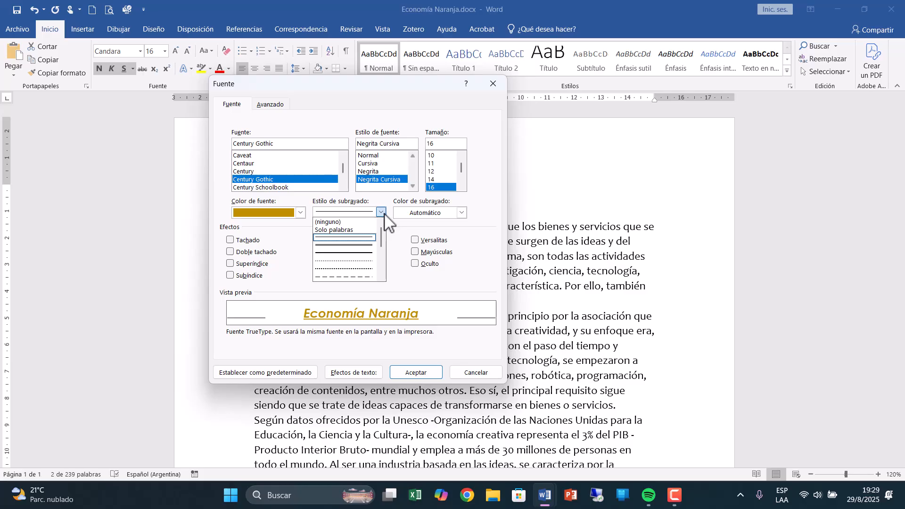
{"action": "left_click", "coordinate": [334, 230]}
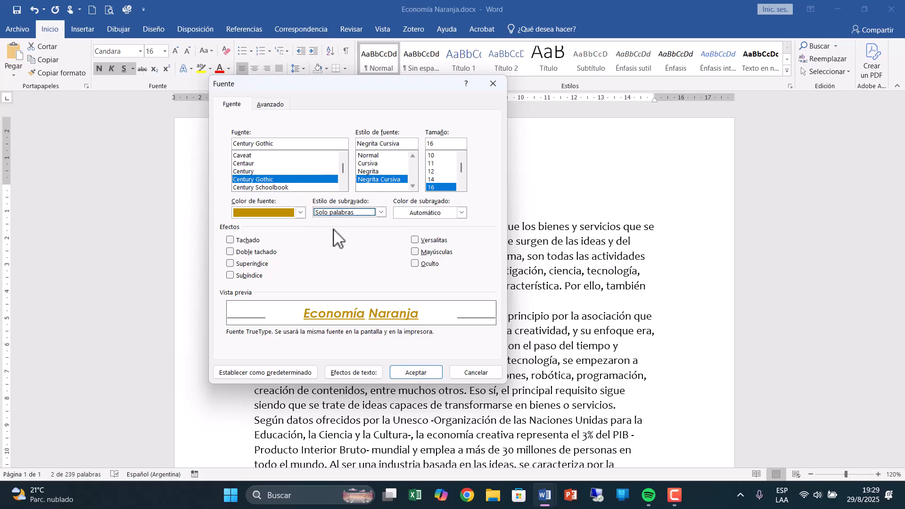
{"action": "left_click", "coordinate": [381, 212]}
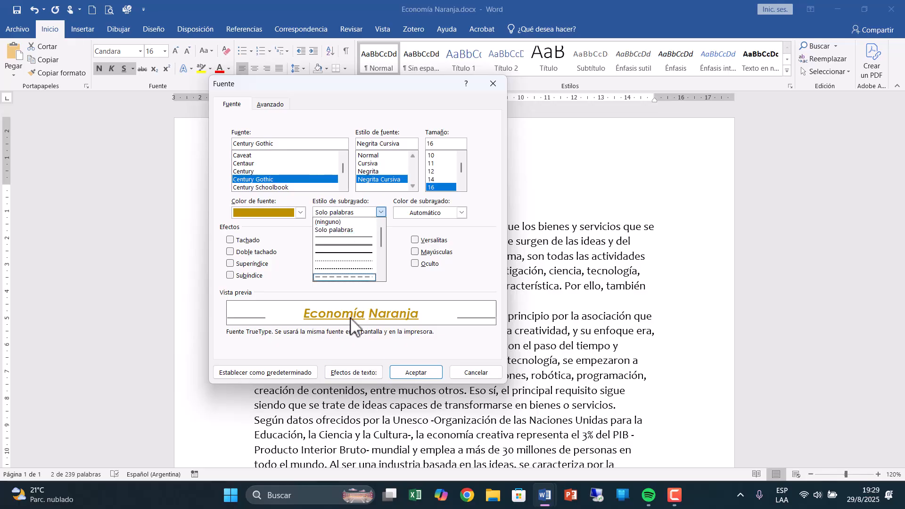
{"action": "left_click", "coordinate": [366, 254]}
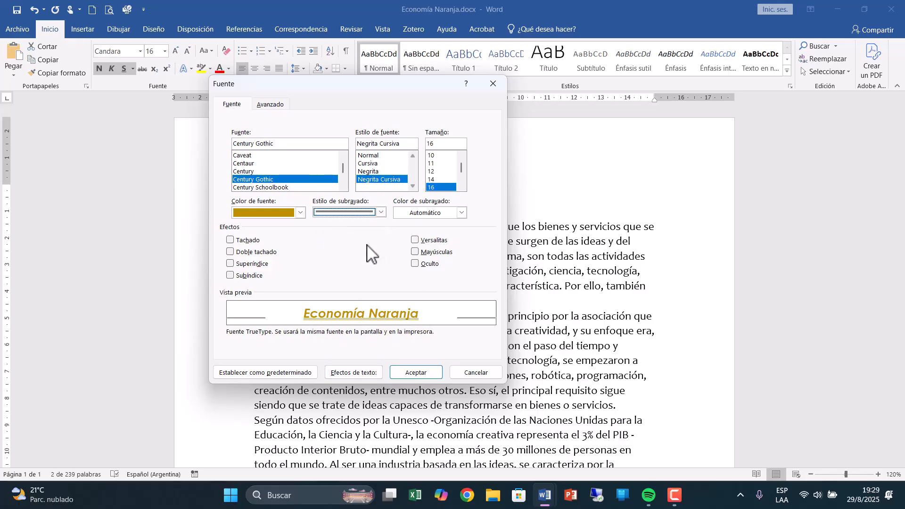
{"action": "left_click", "coordinate": [381, 212]}
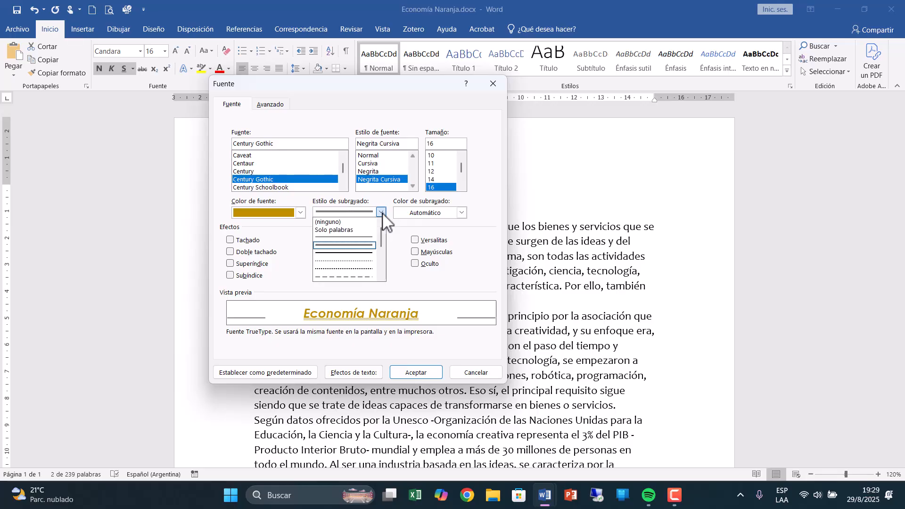
{"action": "left_click", "coordinate": [356, 263]}
{"action": "left_click", "coordinate": [381, 212]}
{"action": "left_click", "coordinate": [361, 230]}
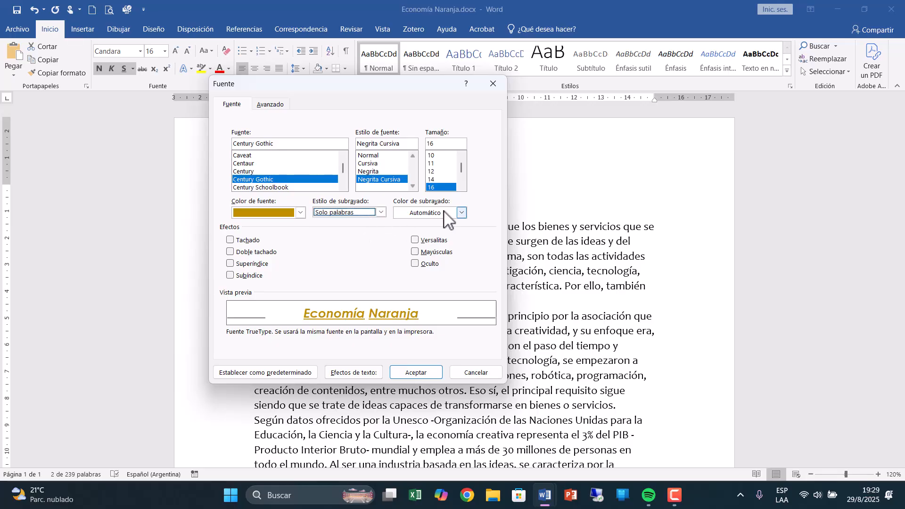
{"action": "left_click", "coordinate": [461, 213]}
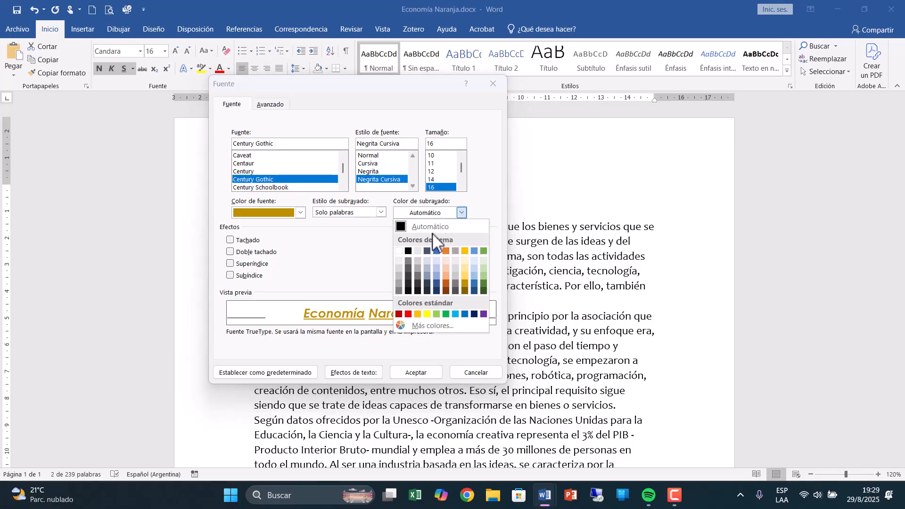
{"action": "left_click", "coordinate": [409, 251]}
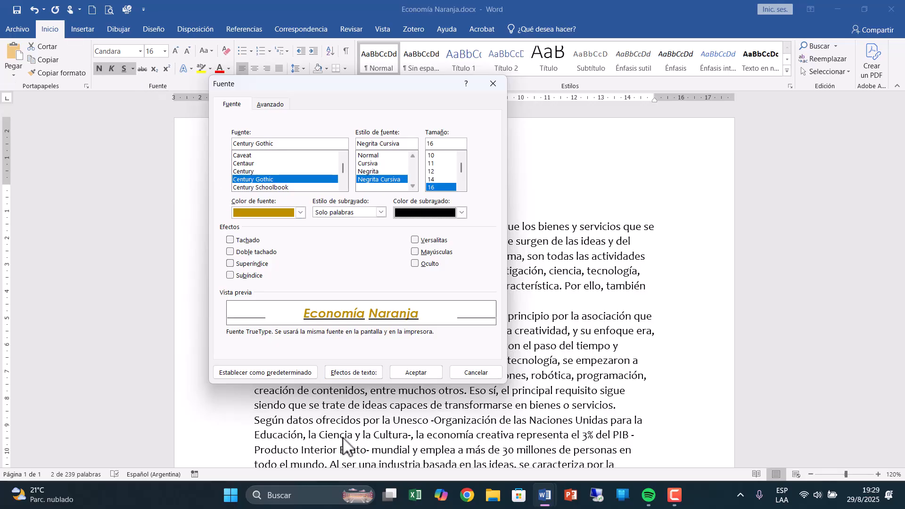
Try the Tachado and Doble tachado effects on the title in turn, clearing each one again.
{"action": "left_click", "coordinate": [230, 242]}
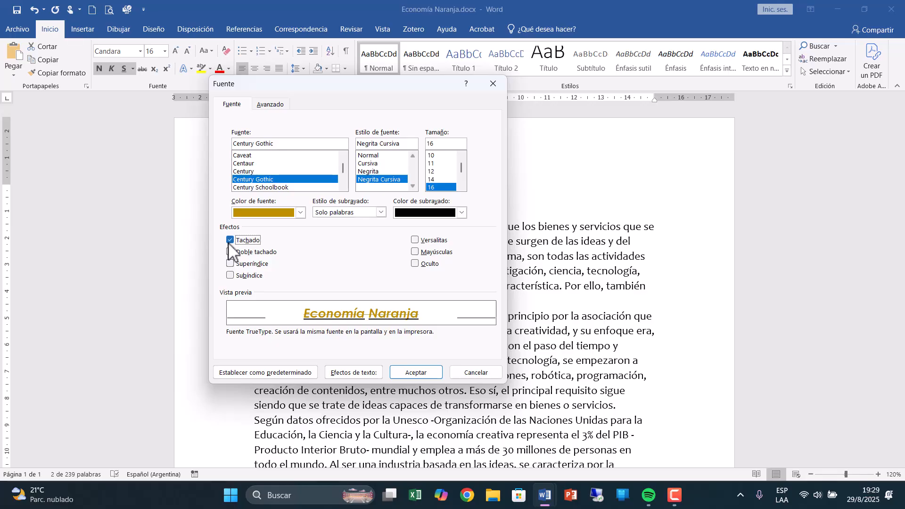
{"action": "left_click", "coordinate": [230, 240]}
{"action": "left_click", "coordinate": [230, 253]}
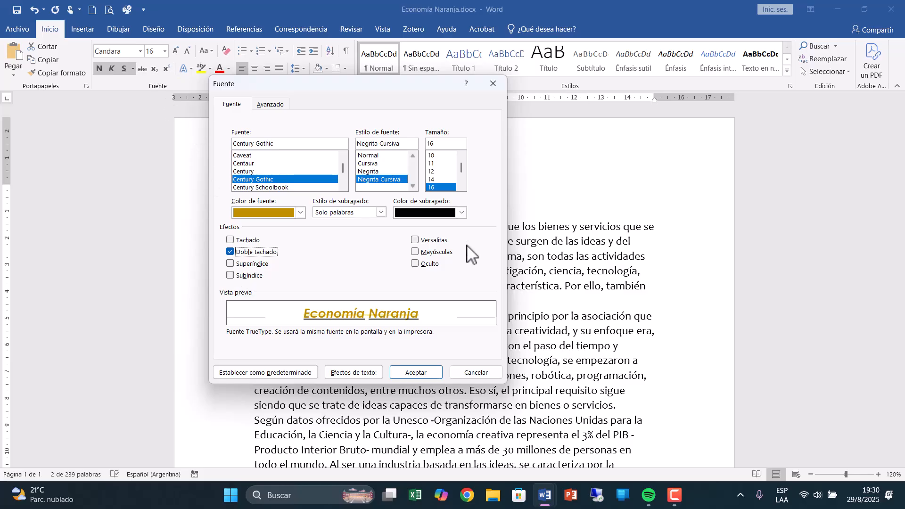
{"action": "left_click", "coordinate": [261, 254]}
Compare the Versalitas and Mayúsculas effects for the title and apply Mayúsculas with the font settings.
{"action": "left_click", "coordinate": [415, 240]}
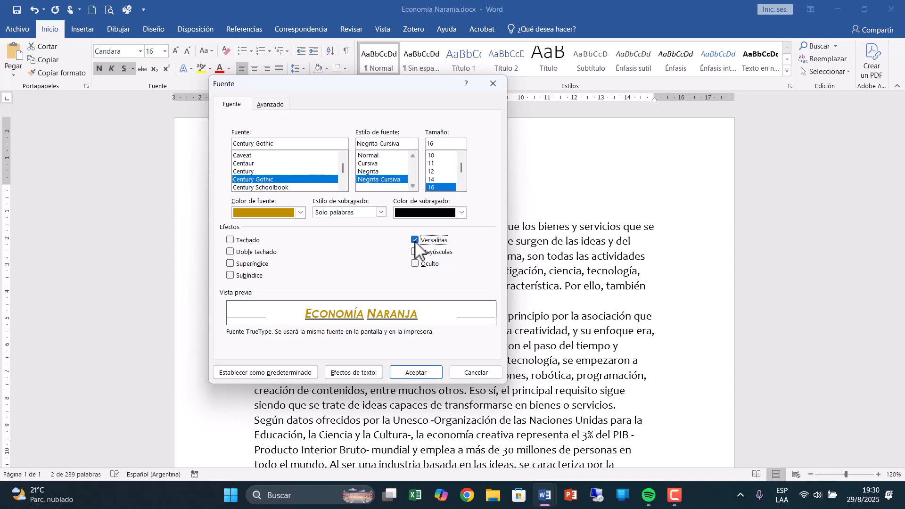
{"action": "left_click", "coordinate": [415, 252]}
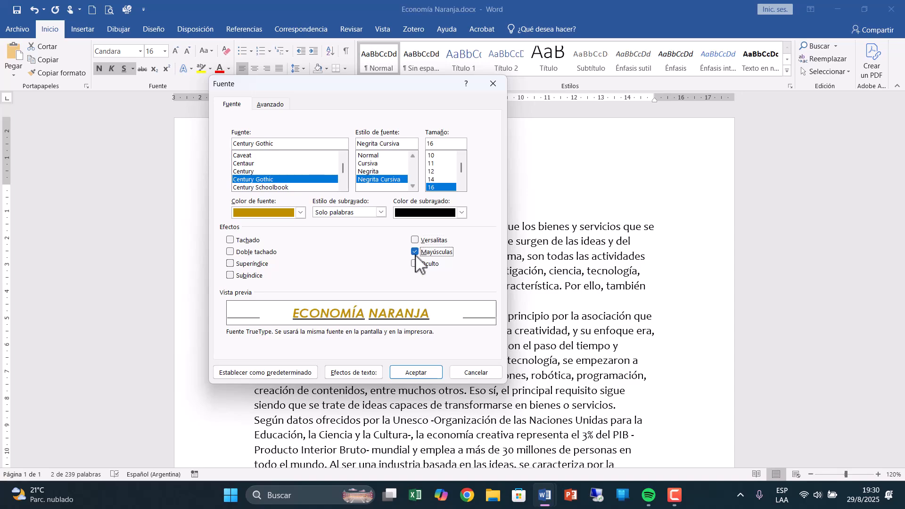
{"action": "left_click", "coordinate": [417, 371]}
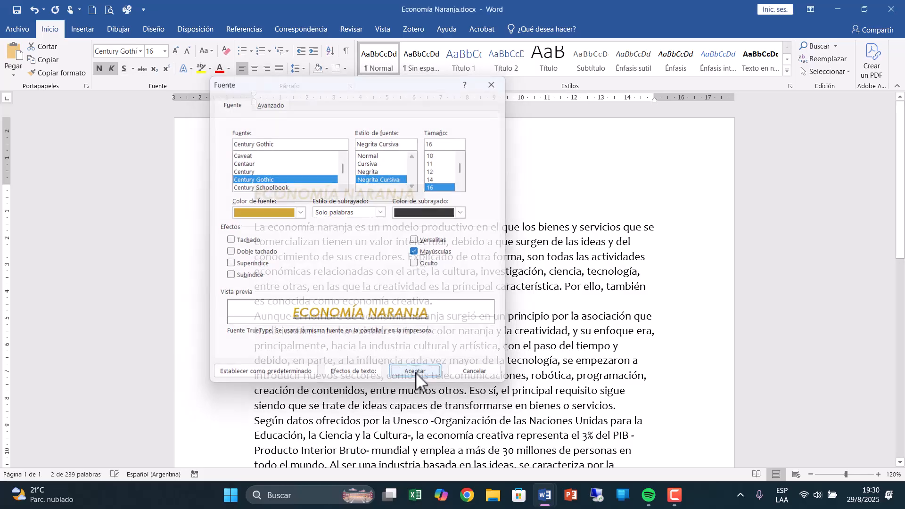
{"action": "left_click", "coordinate": [363, 266]}
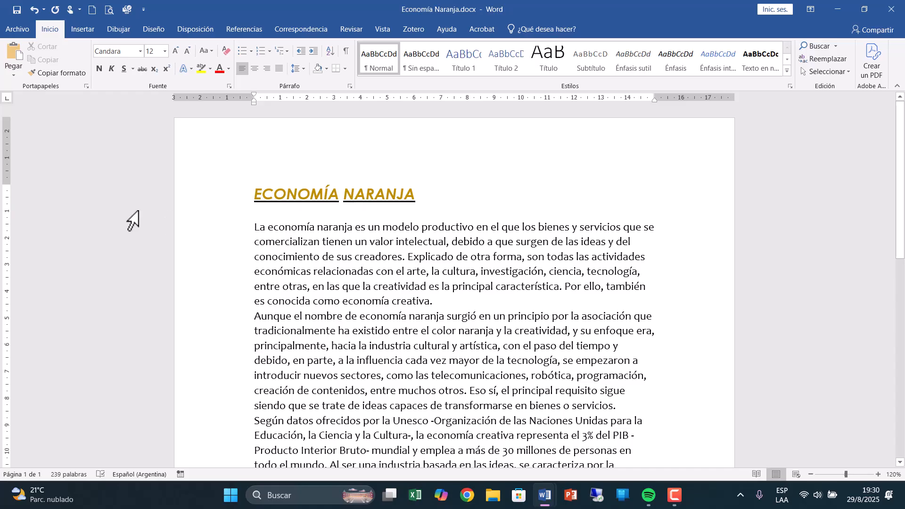
Add a line reading "Km2" after the last paragraph and format its 2 as superscript.
{"action": "scroll", "coordinate": [254, 164], "scroll_direction": "down", "scroll_amount": 15}
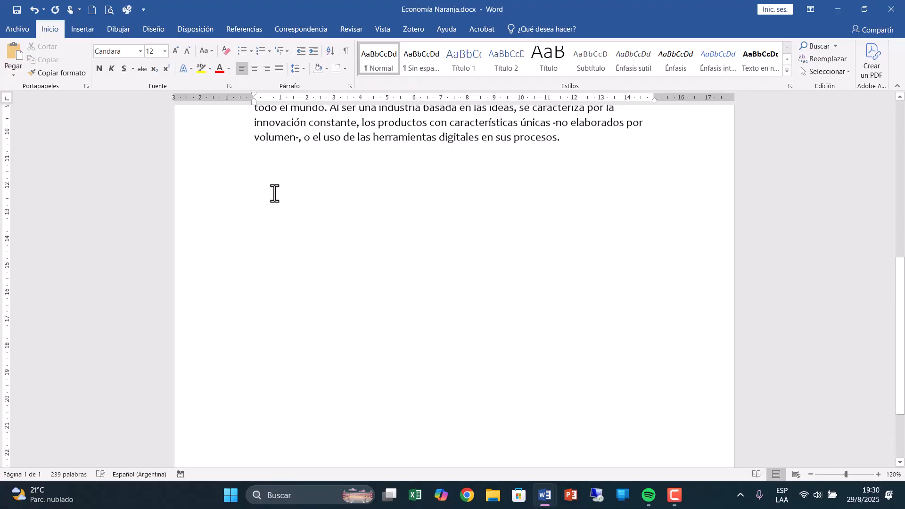
{"action": "scroll", "coordinate": [273, 194], "scroll_direction": "up", "scroll_amount": 3}
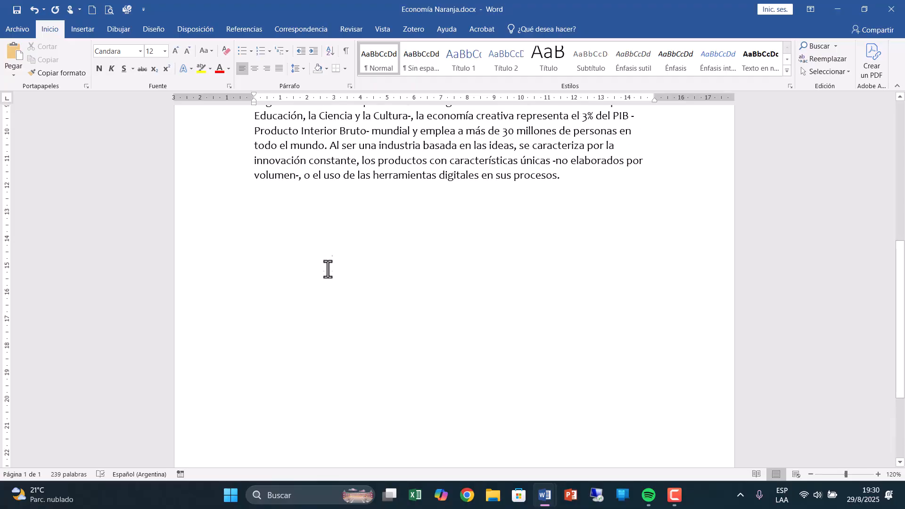
{"action": "left_click", "coordinate": [636, 182]}
{"action": "key", "text": "Return"}
{"action": "type", "text": "Km2"}
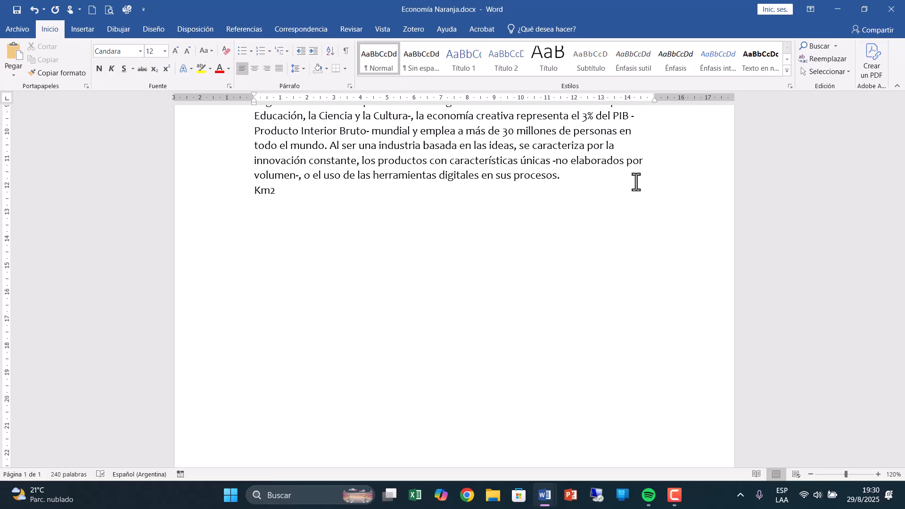
{"action": "key", "text": "shift+Left"}
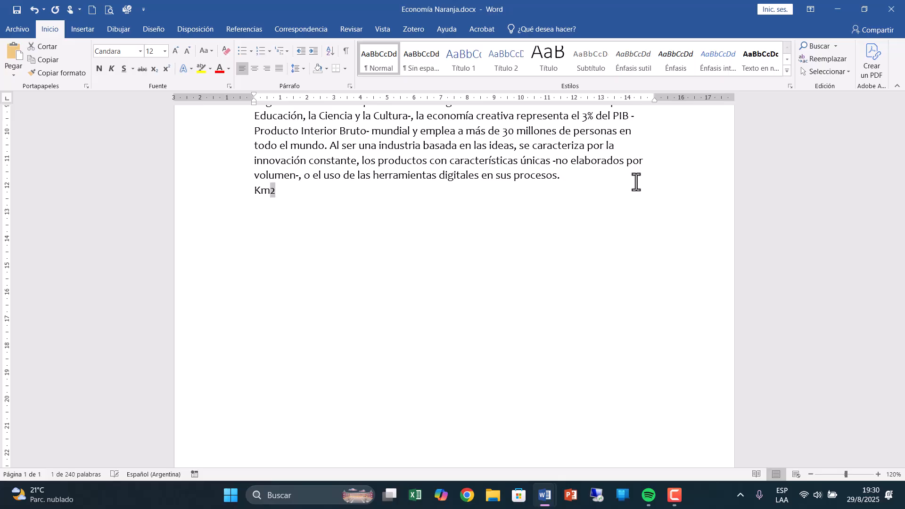
{"action": "left_click", "coordinate": [166, 69]}
{"action": "left_click", "coordinate": [302, 194]}
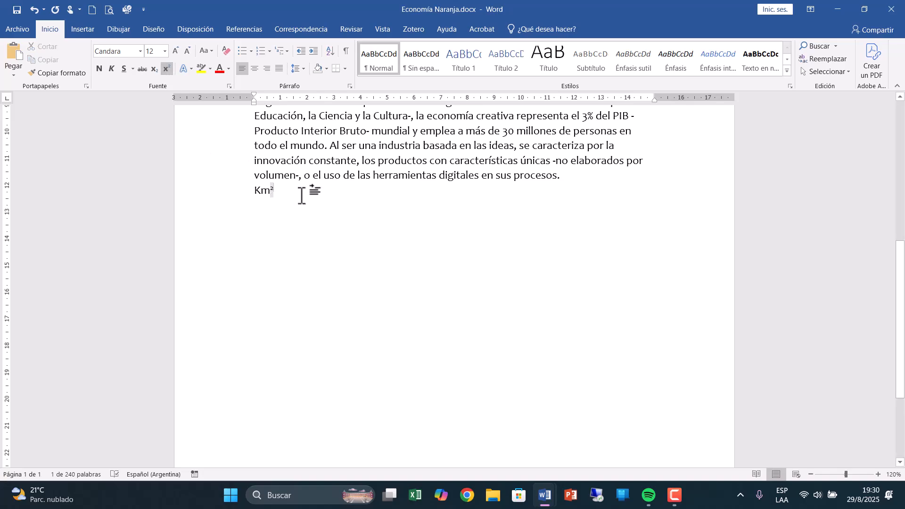
On a new line without superscript, write "H2O" and format its 2 as subscript.
{"action": "left_click", "coordinate": [169, 70]}
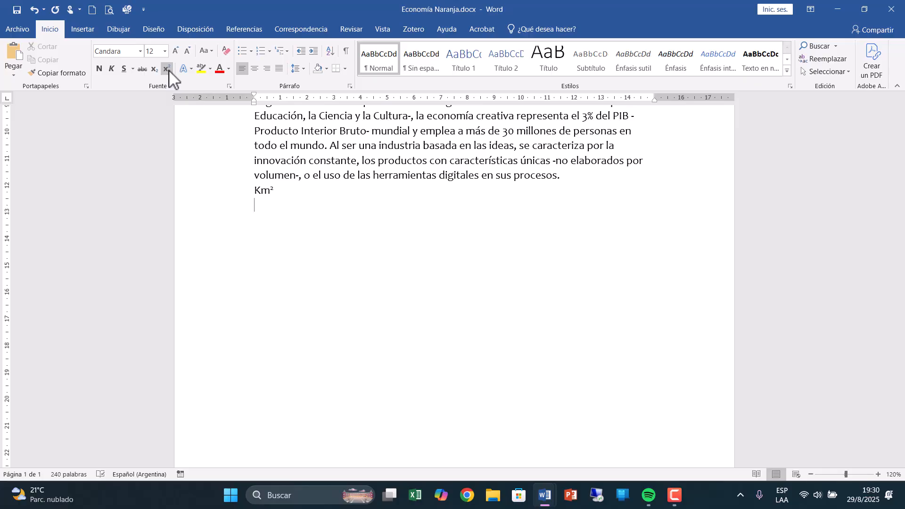
{"action": "type", "text": "H2O"}
{"action": "left_click_drag", "start_coordinate": [268, 208], "coordinate": [262, 208]}
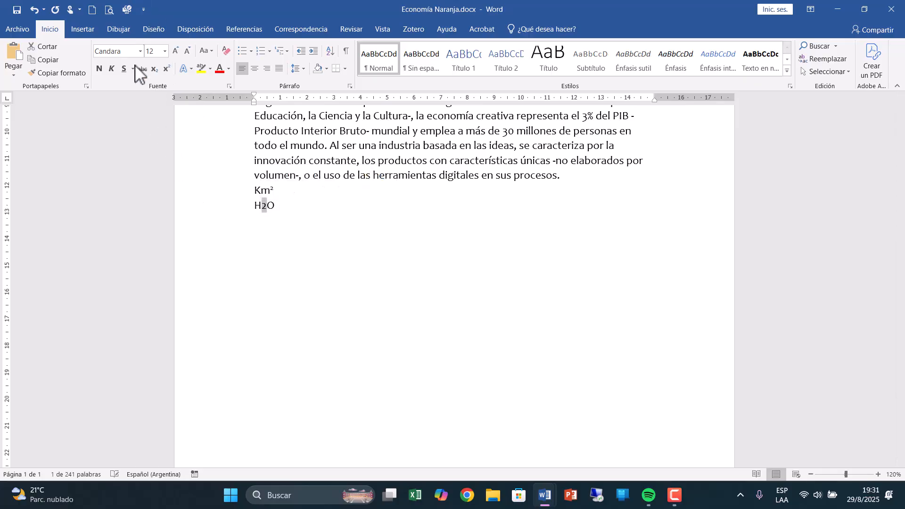
{"action": "left_click", "coordinate": [155, 69]}
{"action": "left_click", "coordinate": [297, 239]}
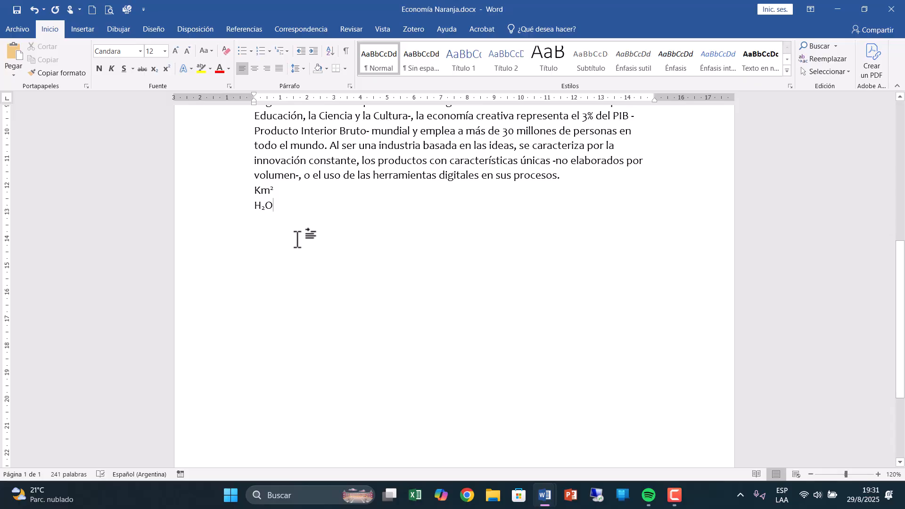
Apply the first Exterior shadow text effect to the title "Economía Naranja".
{"action": "scroll", "coordinate": [297, 239], "scroll_direction": "up", "scroll_amount": 5}
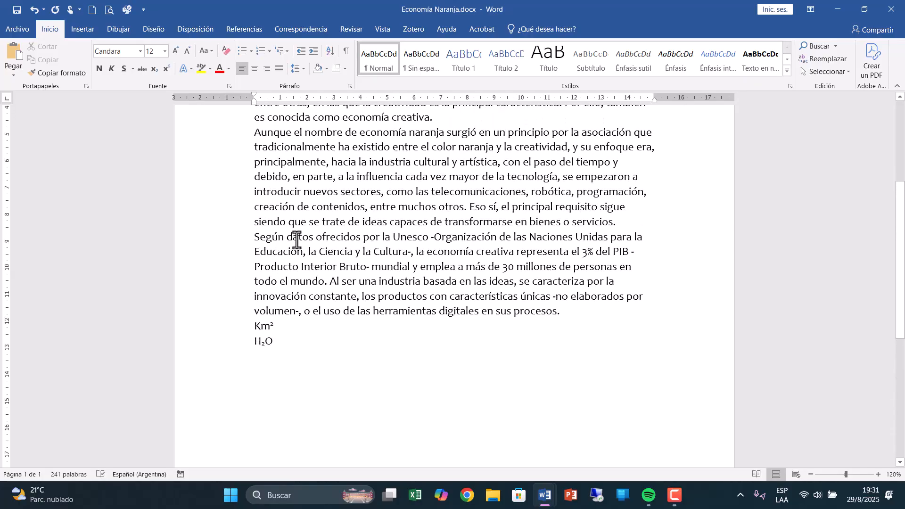
{"action": "scroll", "coordinate": [296, 239], "scroll_direction": "up", "scroll_amount": 3}
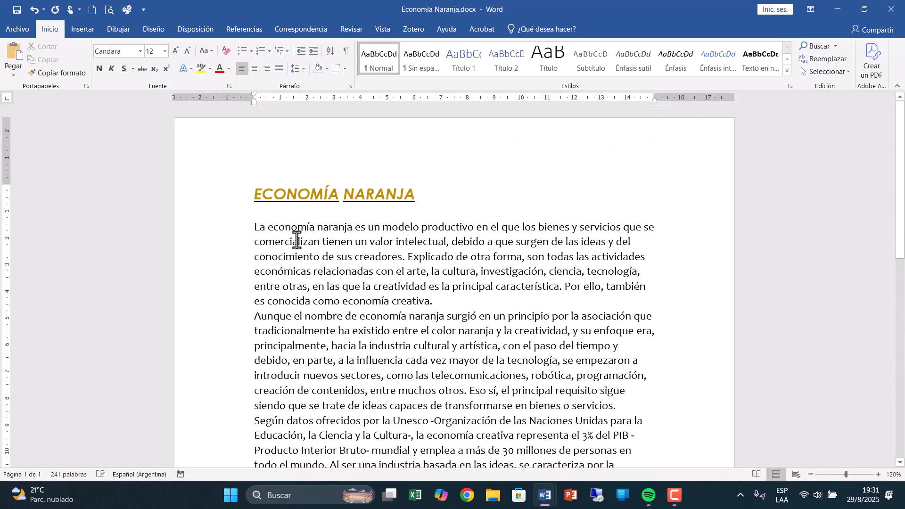
{"action": "left_click", "coordinate": [221, 204]}
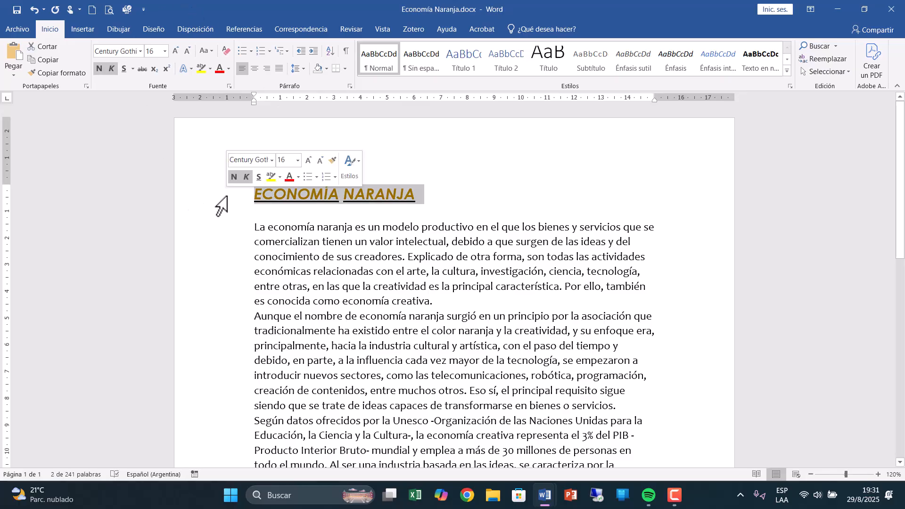
{"action": "left_click", "coordinate": [192, 69]}
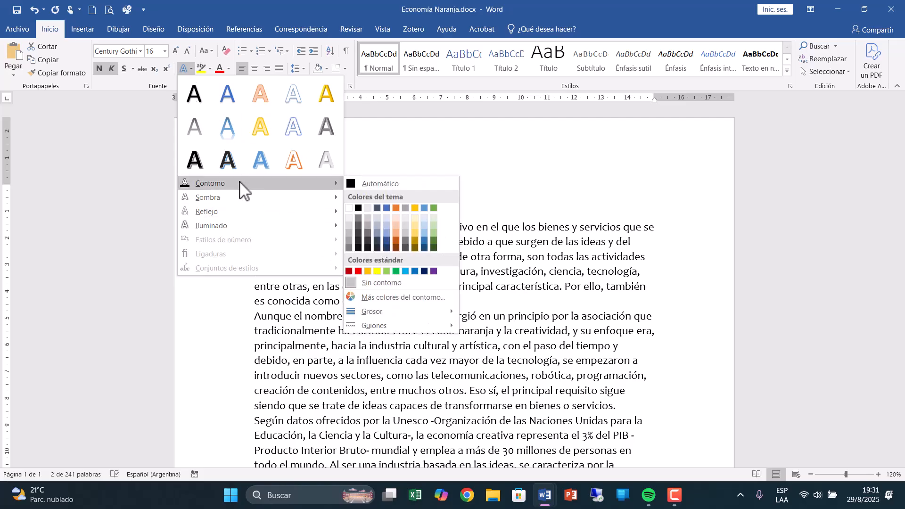
{"action": "mouse_move", "coordinate": [236, 194]}
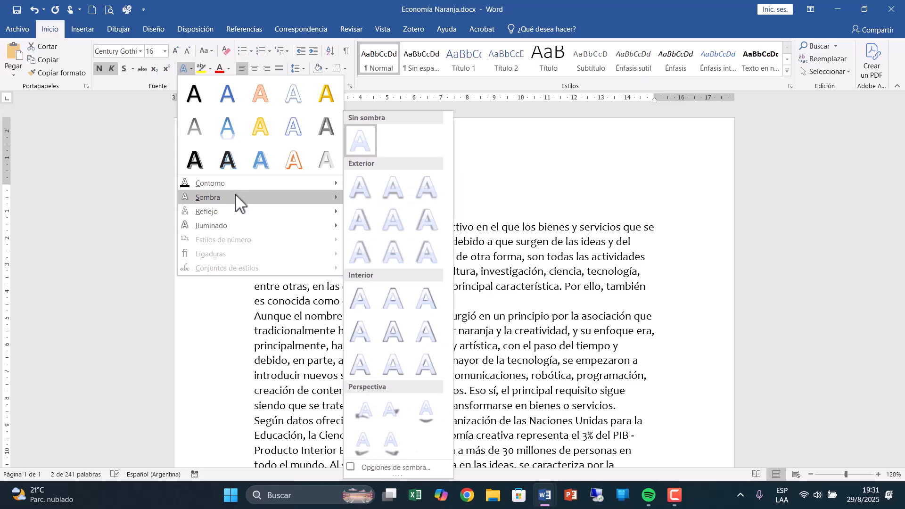
{"action": "left_click", "coordinate": [360, 187]}
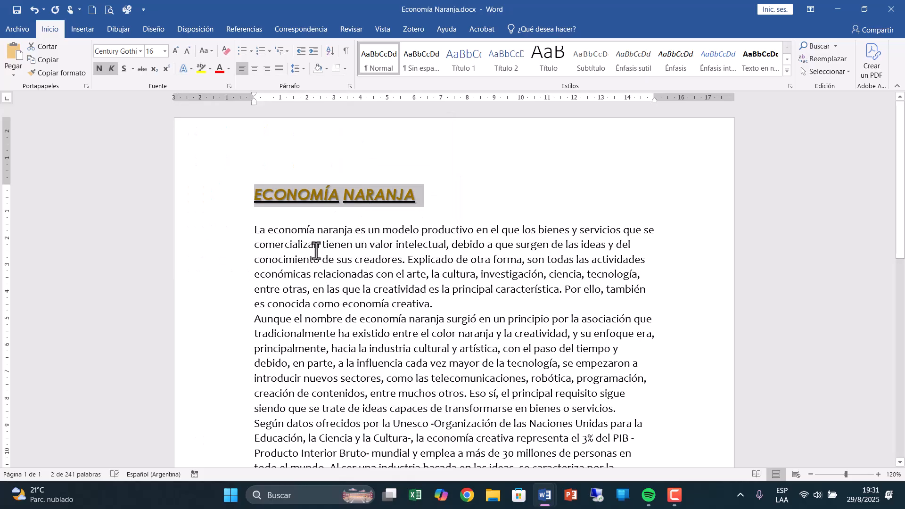
{"action": "left_click", "coordinate": [486, 214]}
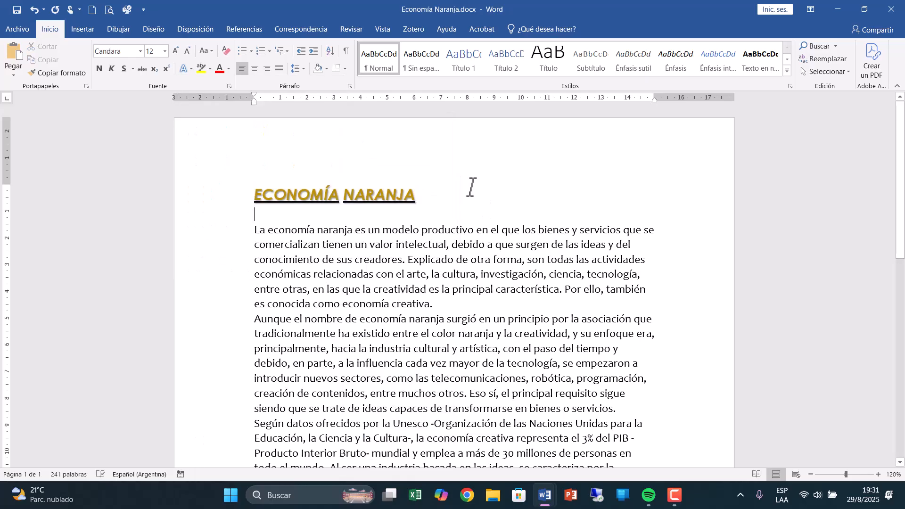
Look over the title's reflection variations and apply a gold glow from the third row of Iluminado variations.
{"action": "left_click", "coordinate": [238, 196]}
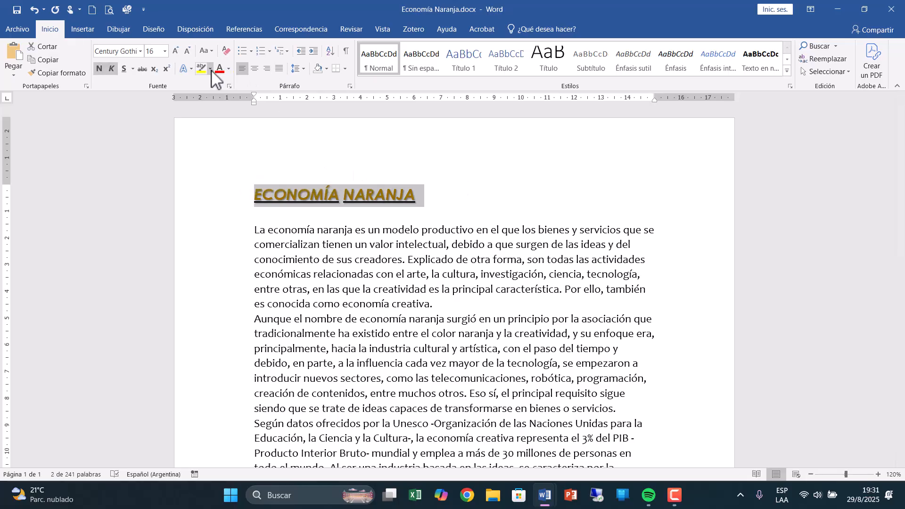
{"action": "left_click", "coordinate": [191, 69]}
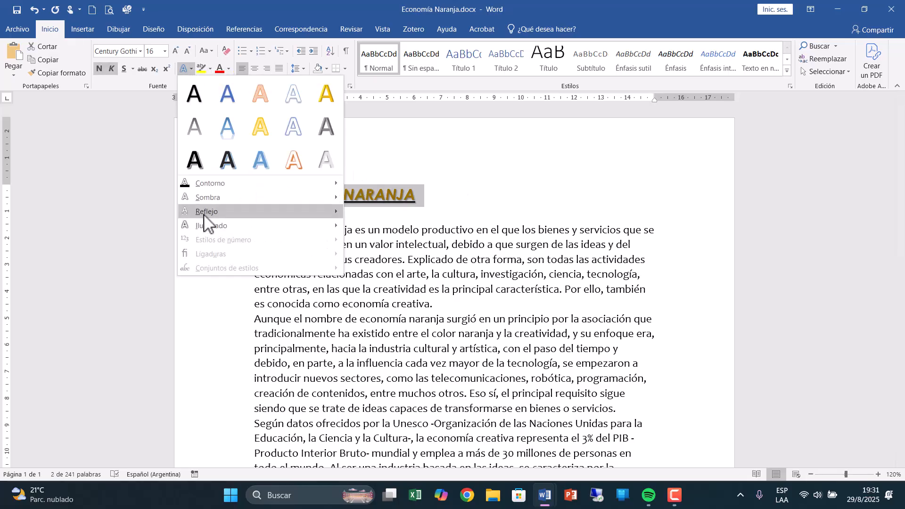
{"action": "mouse_move", "coordinate": [204, 215]}
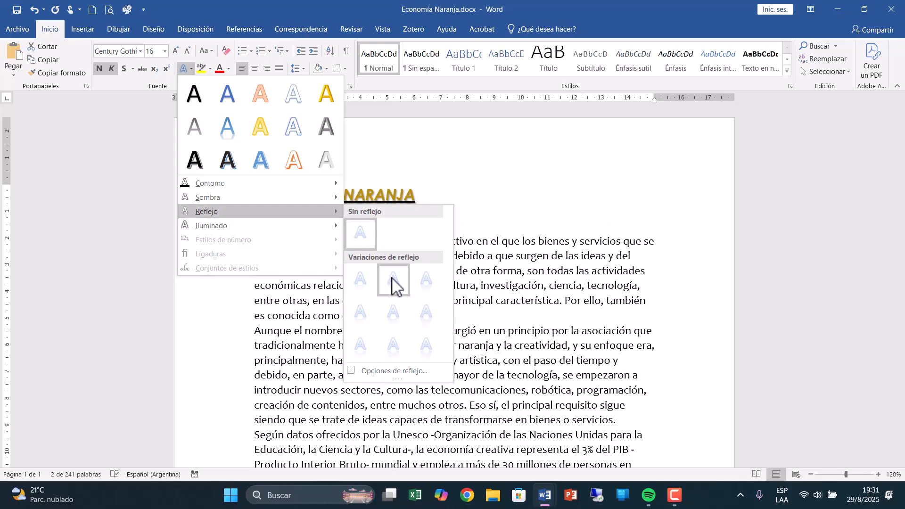
{"action": "mouse_move", "coordinate": [238, 231]}
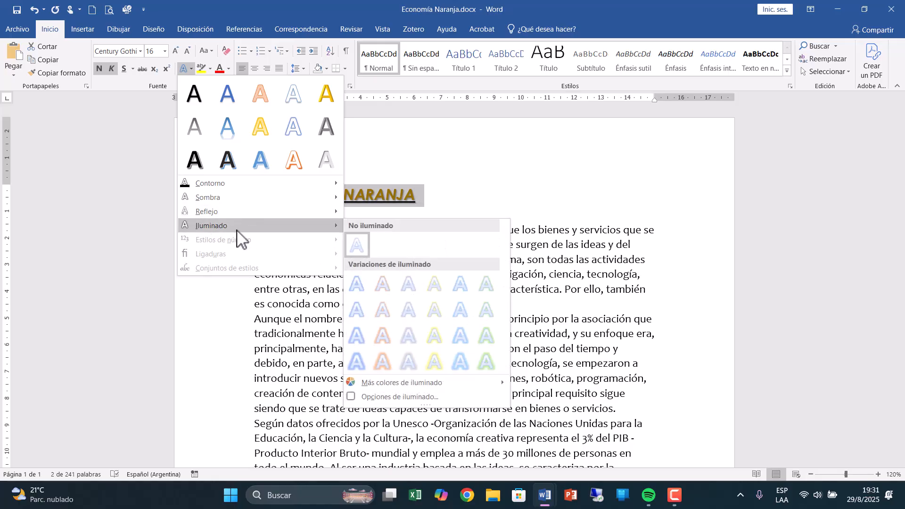
{"action": "left_click", "coordinate": [434, 335]}
{"action": "left_click", "coordinate": [446, 204]}
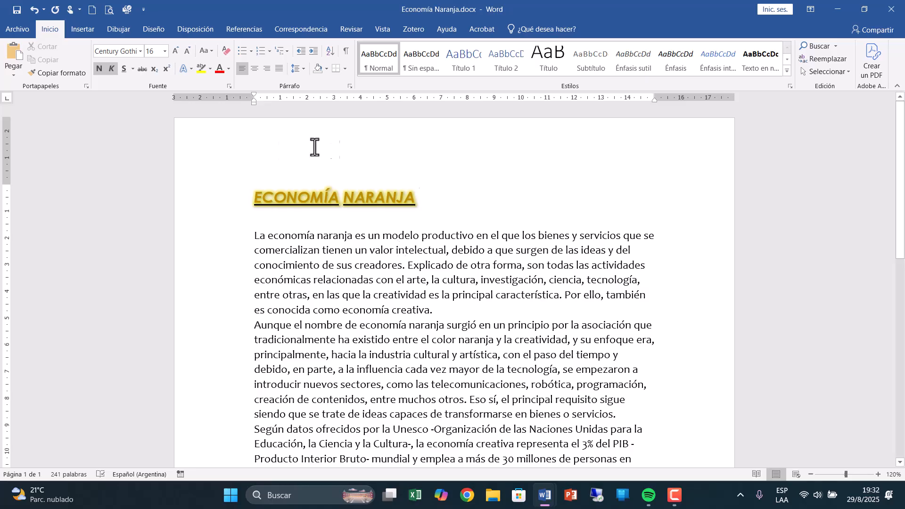
Clear all formatting from the title "Economía Naranja" and set its font size to 16.
{"action": "left_click", "coordinate": [199, 207]}
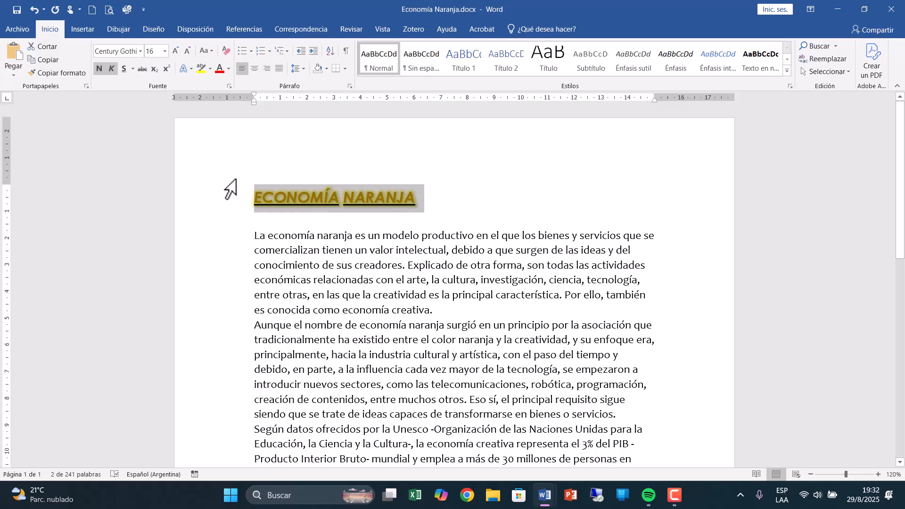
{"action": "left_click", "coordinate": [225, 52]}
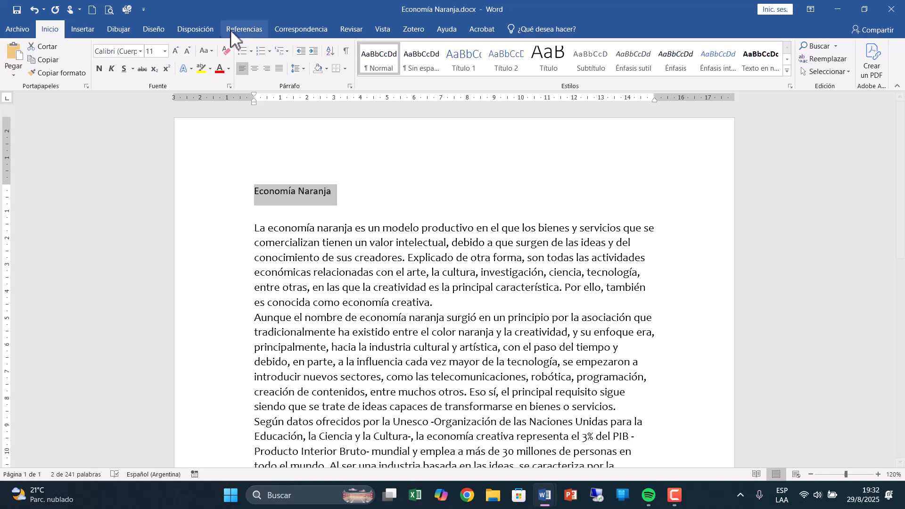
{"action": "left_click", "coordinate": [164, 51]}
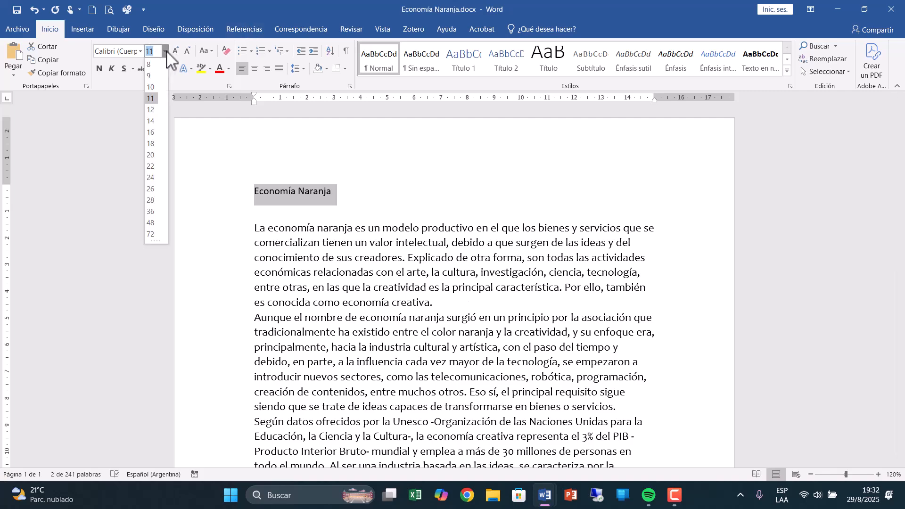
{"action": "left_click", "coordinate": [154, 132]}
Make the title bold and italic and give it a dark gold theme font colour.
{"action": "left_click", "coordinate": [100, 69]}
{"action": "left_click", "coordinate": [112, 69]}
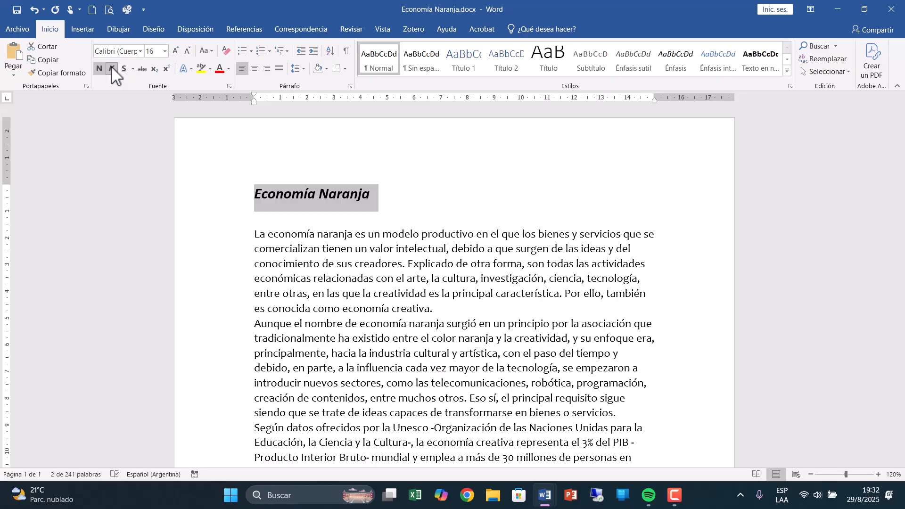
{"action": "left_click", "coordinate": [228, 69]}
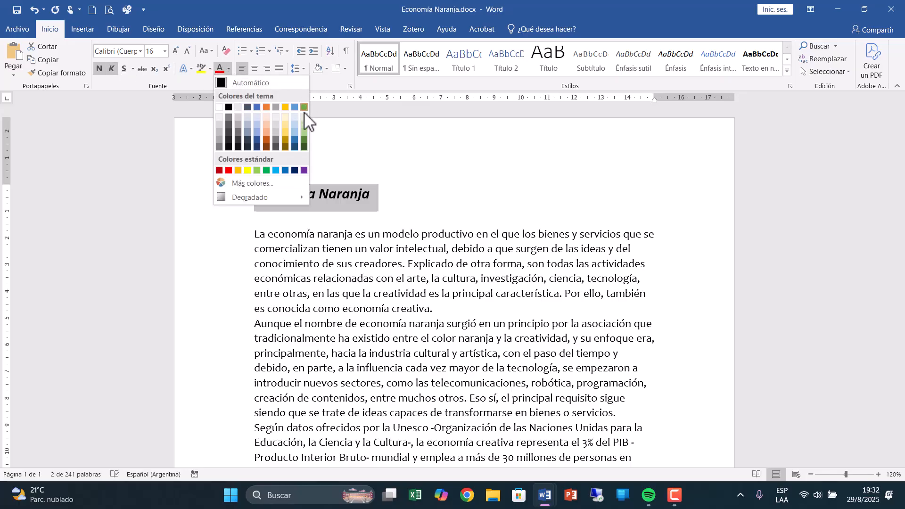
{"action": "left_click", "coordinate": [285, 140]}
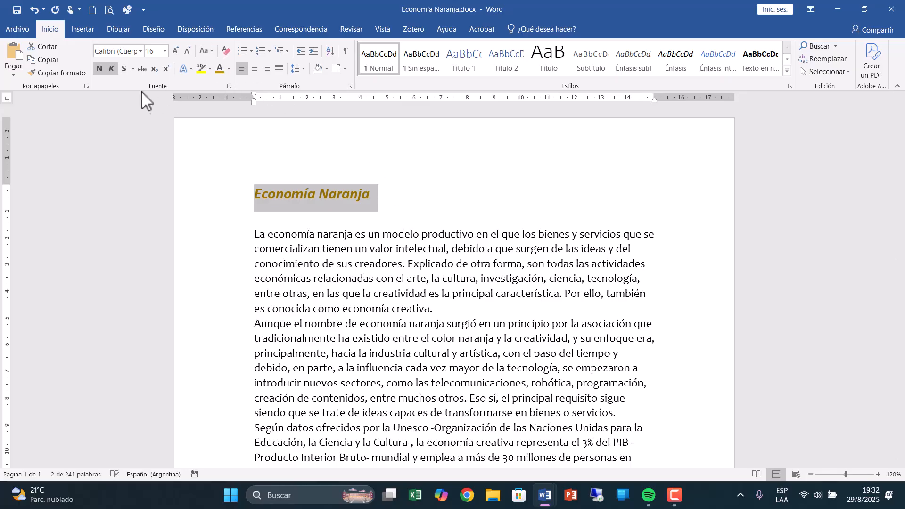
Change the title "Economía Naranja" to all uppercase, followed by sentence case (Tipo oración).
{"action": "left_click", "coordinate": [212, 50]}
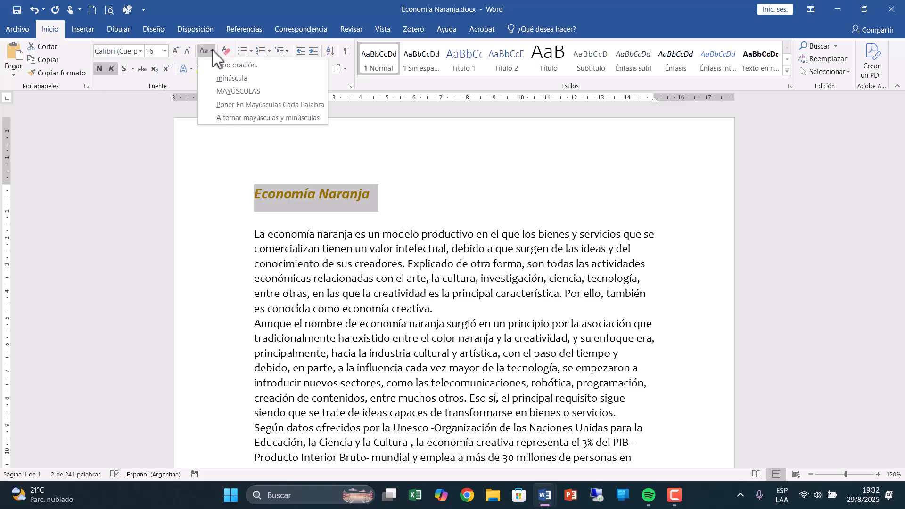
{"action": "left_click", "coordinate": [225, 93]}
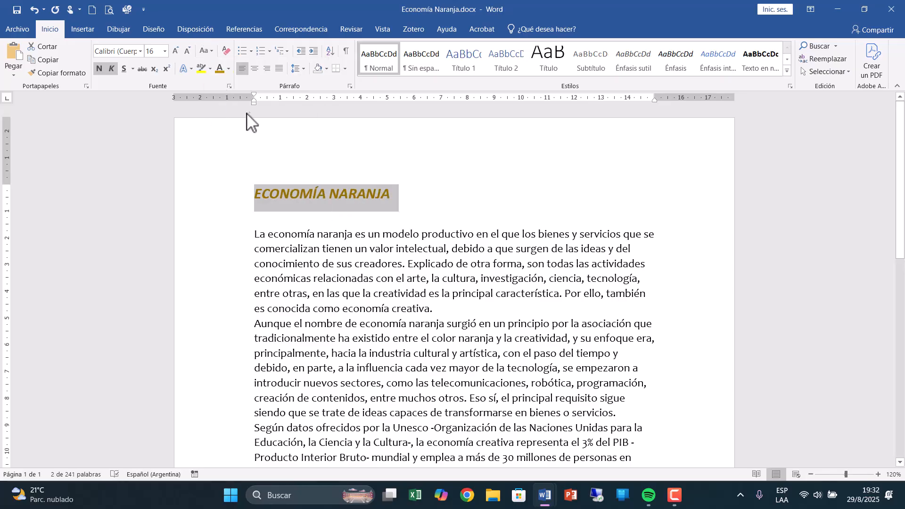
{"action": "left_click", "coordinate": [211, 51]}
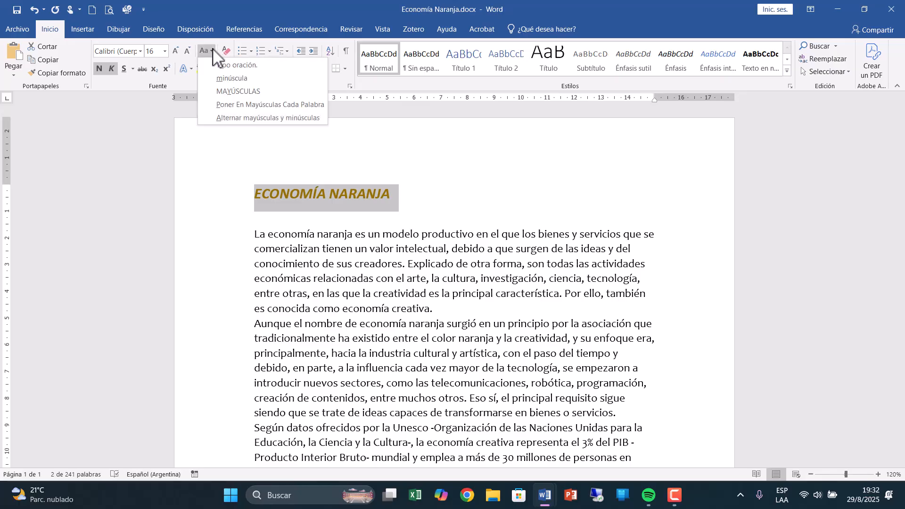
{"action": "left_click", "coordinate": [226, 66]}
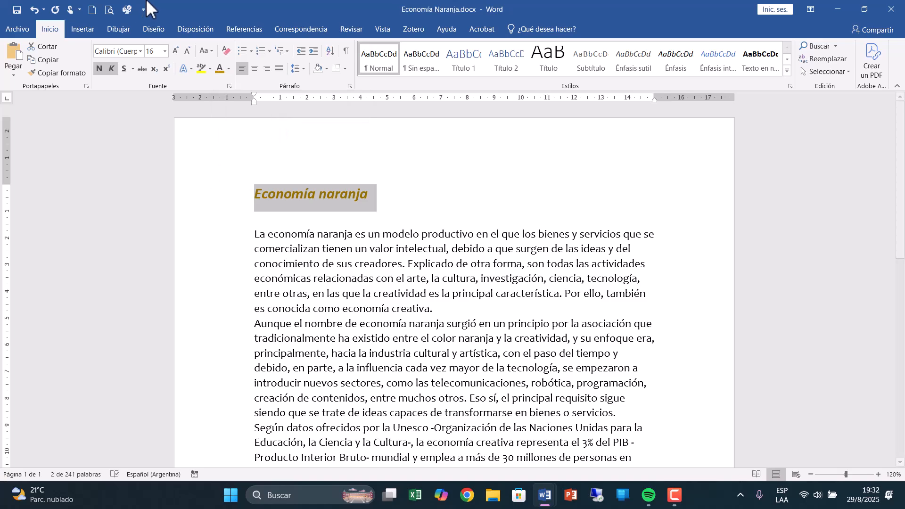
Change the title to all lowercase, followed by capitalizing each word.
{"action": "left_click", "coordinate": [206, 50]}
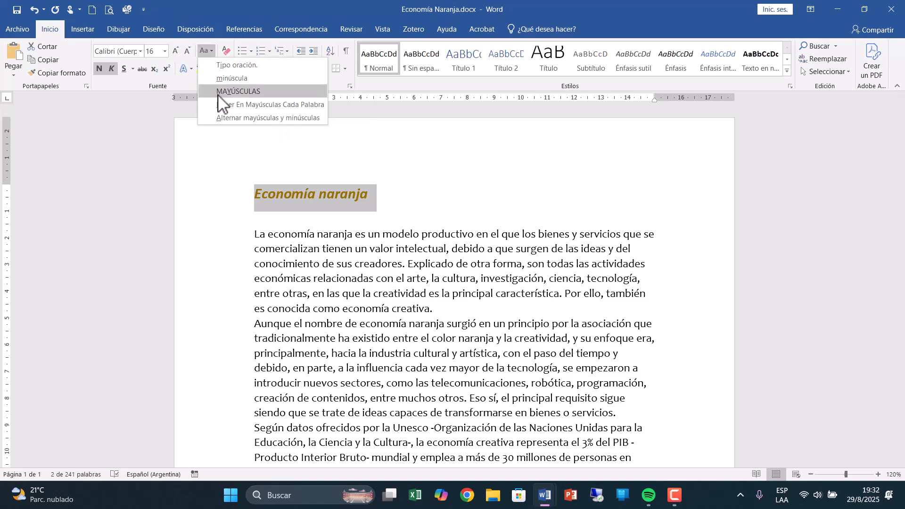
{"action": "left_click", "coordinate": [222, 79]}
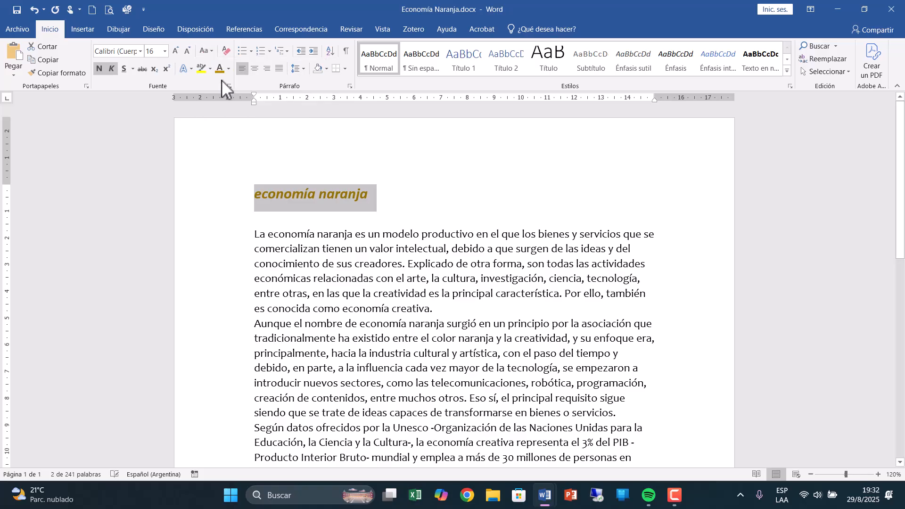
{"action": "left_click", "coordinate": [206, 51]}
{"action": "left_click", "coordinate": [226, 104]}
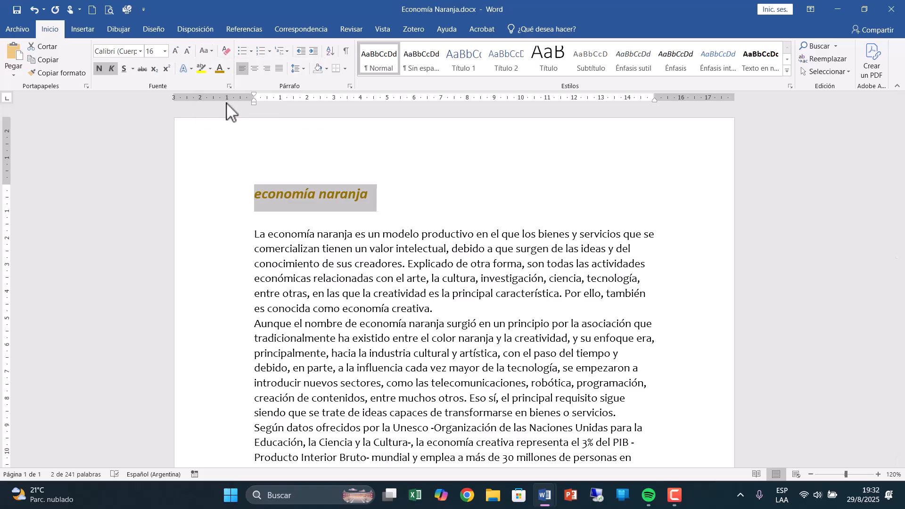
Try the toggle case option (Alternar mayúsculas y minúsculas) on the title and set it back to capitalizing each word.
{"action": "left_click", "coordinate": [210, 52]}
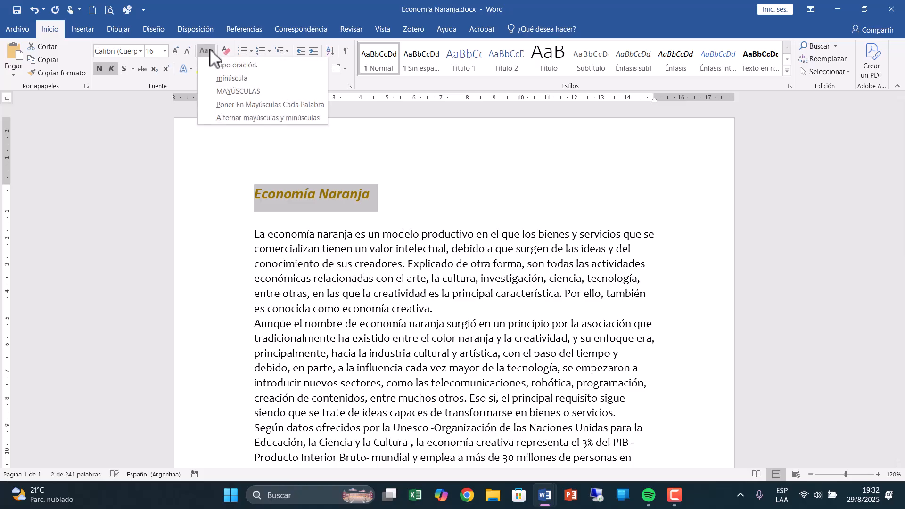
{"action": "left_click", "coordinate": [221, 118]}
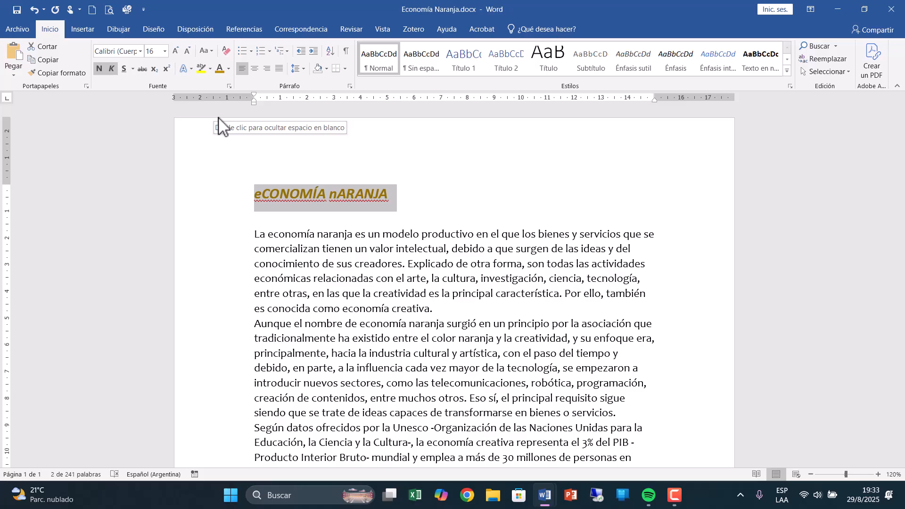
{"action": "left_click", "coordinate": [211, 51]}
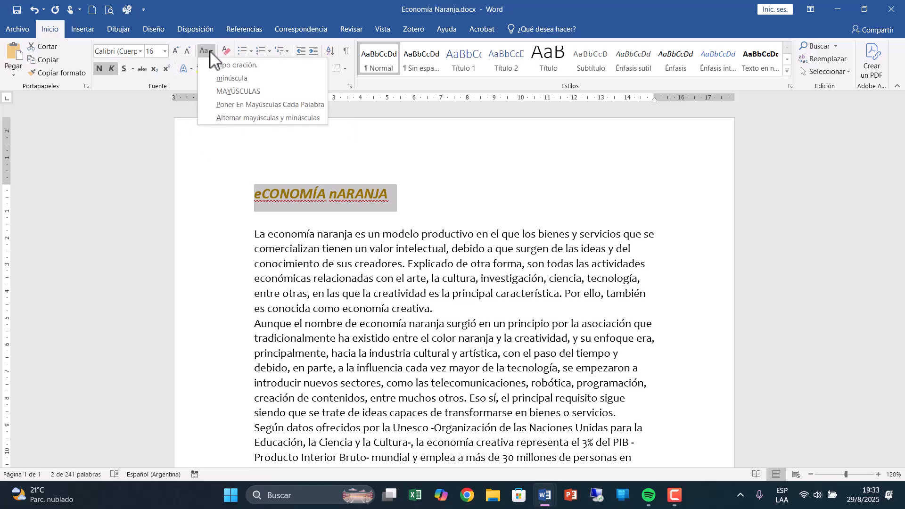
{"action": "left_click", "coordinate": [241, 107]}
{"action": "left_click", "coordinate": [443, 197]}
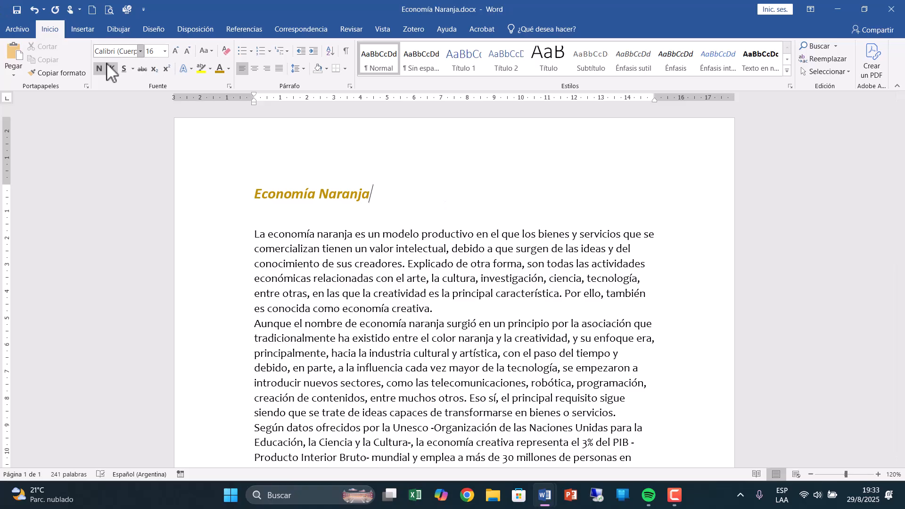
Look over the font, style, size and effect options in the Fuente dialog and close it without changes.
{"action": "left_click", "coordinate": [230, 86]}
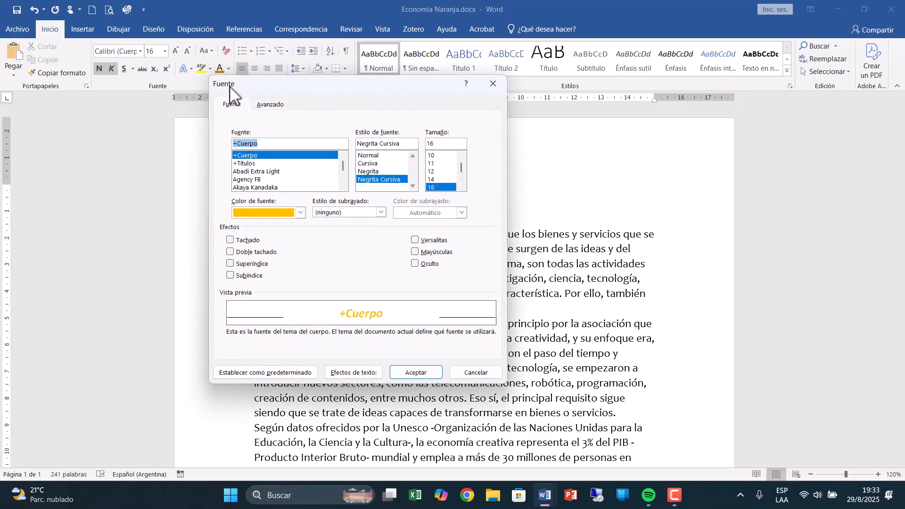
{"action": "left_click", "coordinate": [480, 371]}
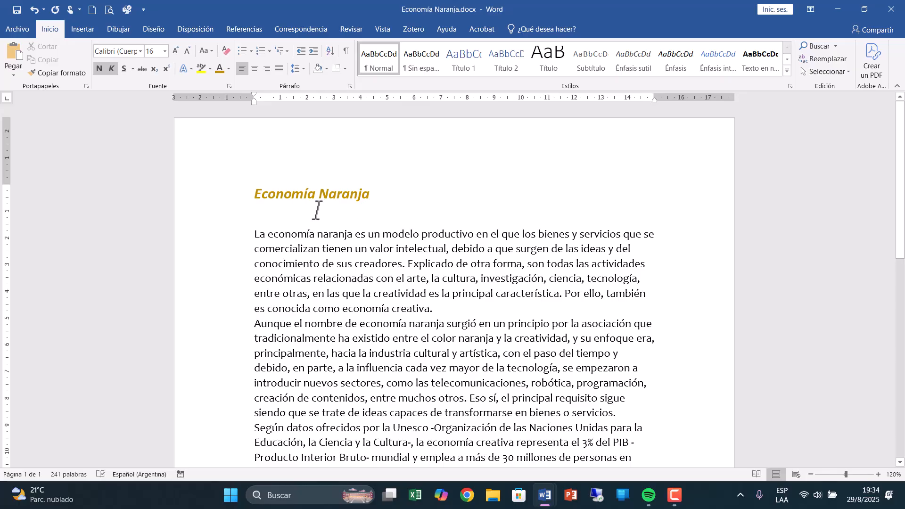
Centre the title "Economía Naranja" on the page, followed by aligning it to the right margin.
{"action": "left_click", "coordinate": [225, 203]}
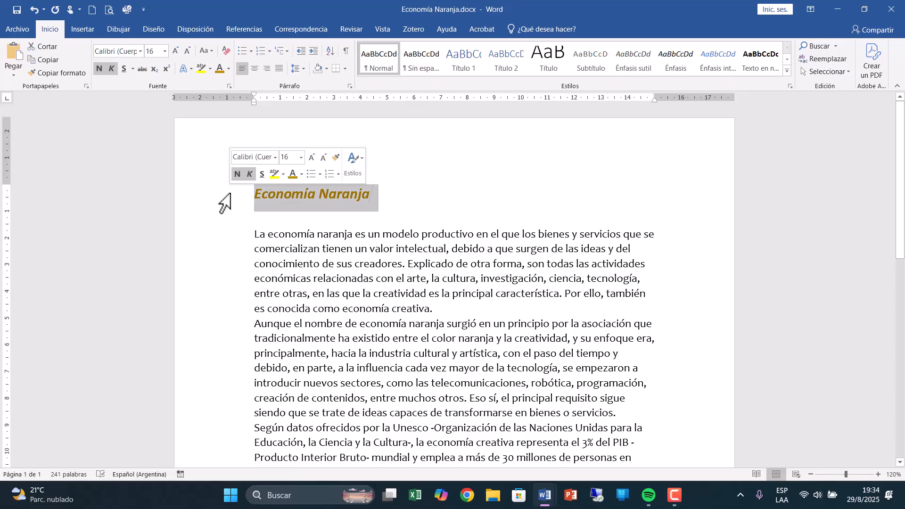
{"action": "left_click", "coordinate": [256, 70]}
{"action": "left_click", "coordinate": [391, 431]}
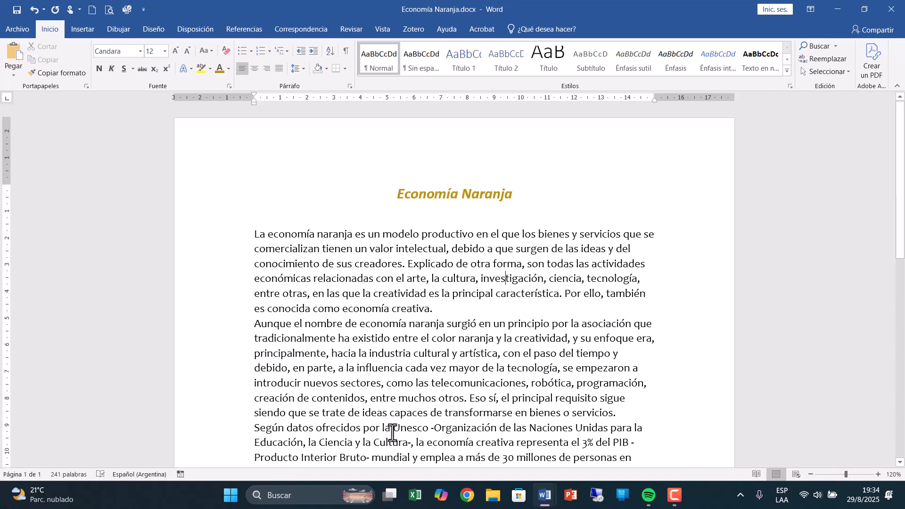
{"action": "left_click", "coordinate": [323, 195]}
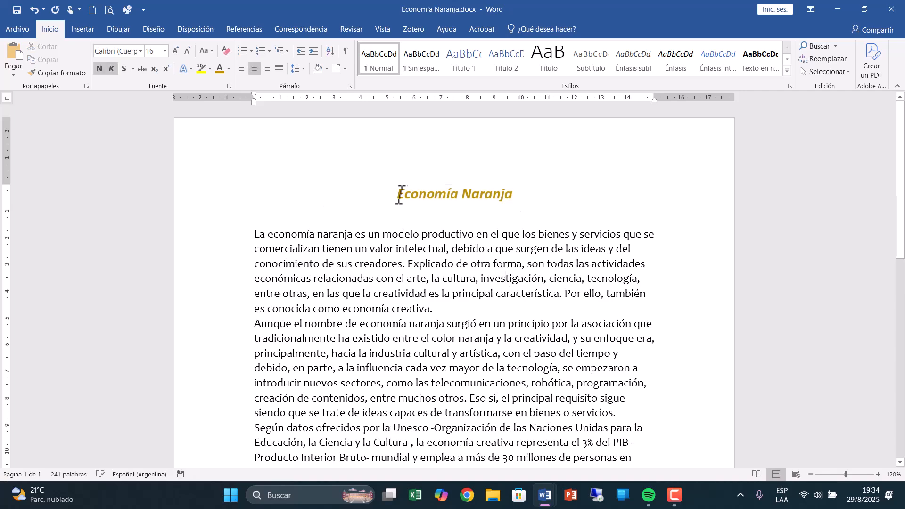
{"action": "left_click", "coordinate": [520, 196], "text": "shift"}
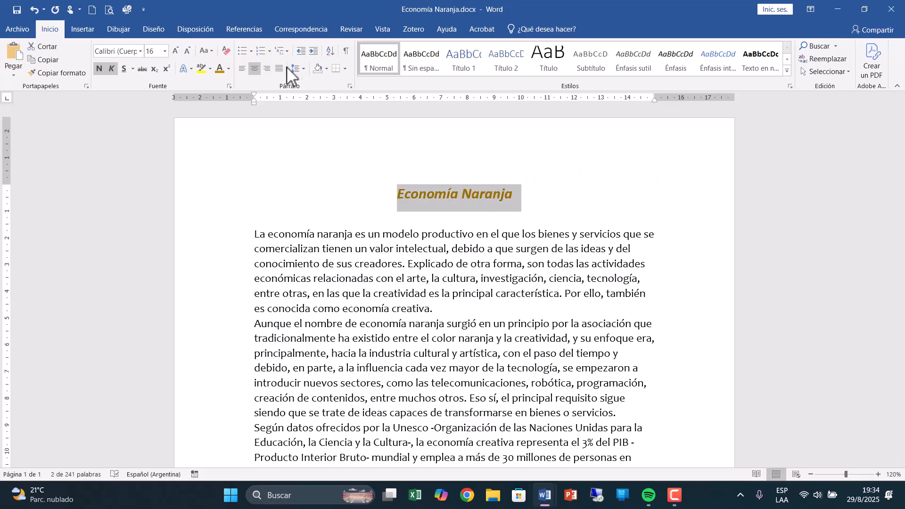
{"action": "left_click", "coordinate": [268, 69]}
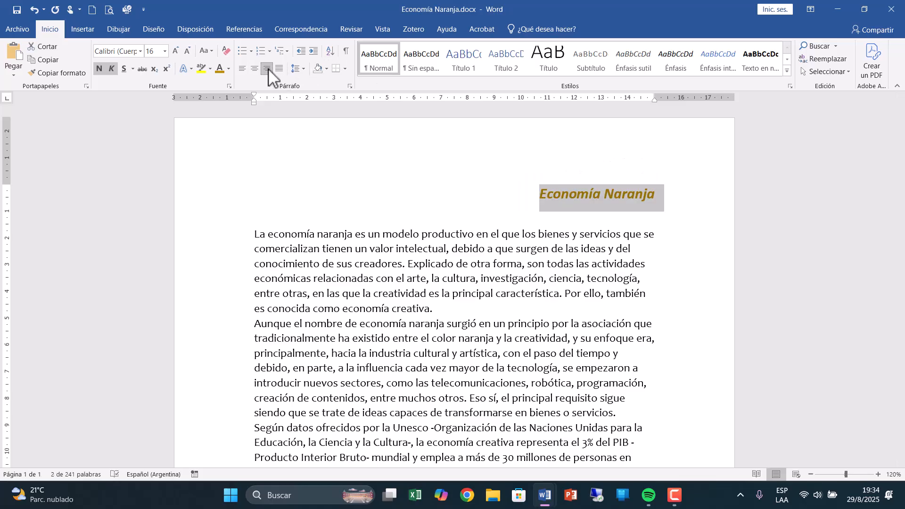
Try centred and right alignment on the first body paragraph.
{"action": "left_click_drag", "start_coordinate": [228, 234], "coordinate": [229, 302]}
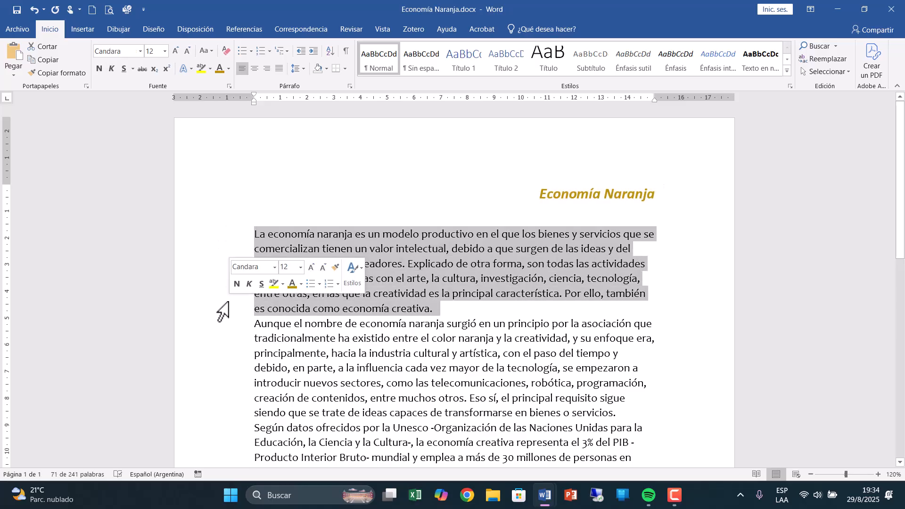
{"action": "left_click", "coordinate": [255, 70]}
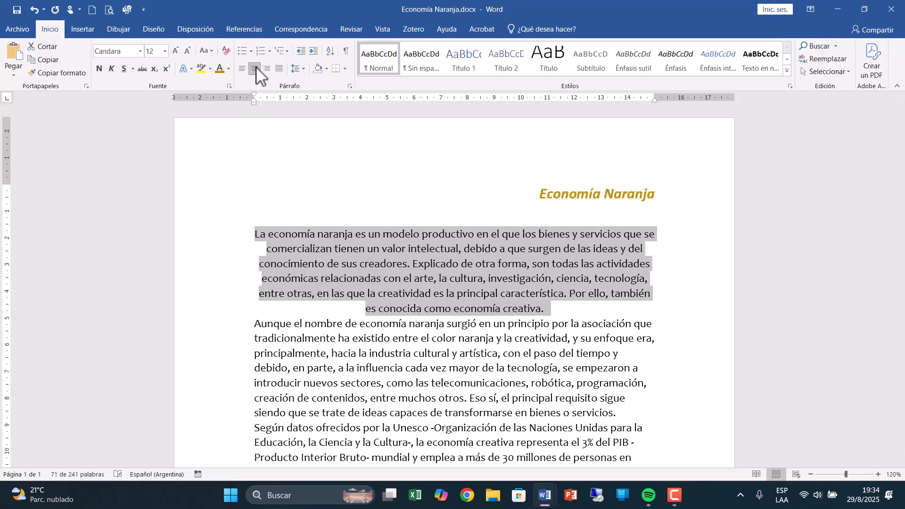
{"action": "left_click", "coordinate": [267, 70]}
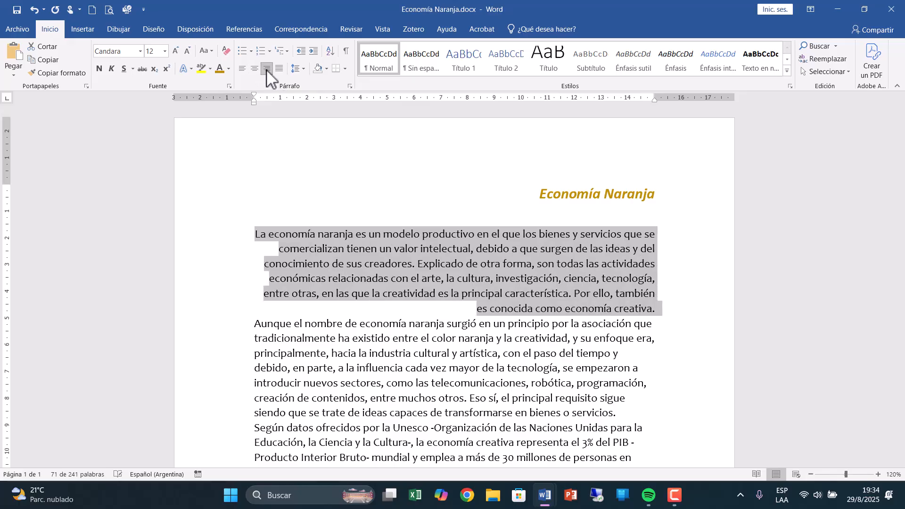
Centre the right-aligned title on the page.
{"action": "left_click", "coordinate": [218, 210]}
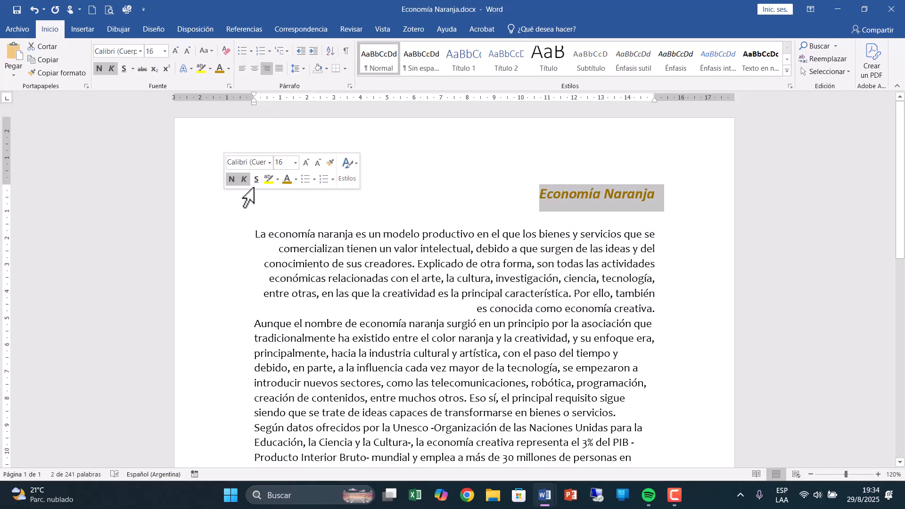
{"action": "left_click", "coordinate": [255, 69]}
Try left and right alignment on the first body paragraph and finish by justifying it.
{"action": "left_click_drag", "start_coordinate": [202, 236], "coordinate": [225, 312]}
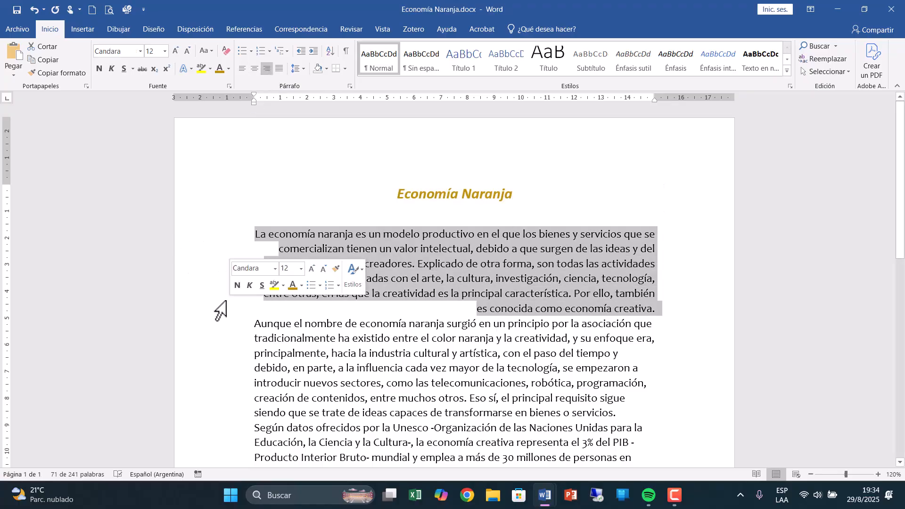
{"action": "left_click", "coordinate": [243, 69]}
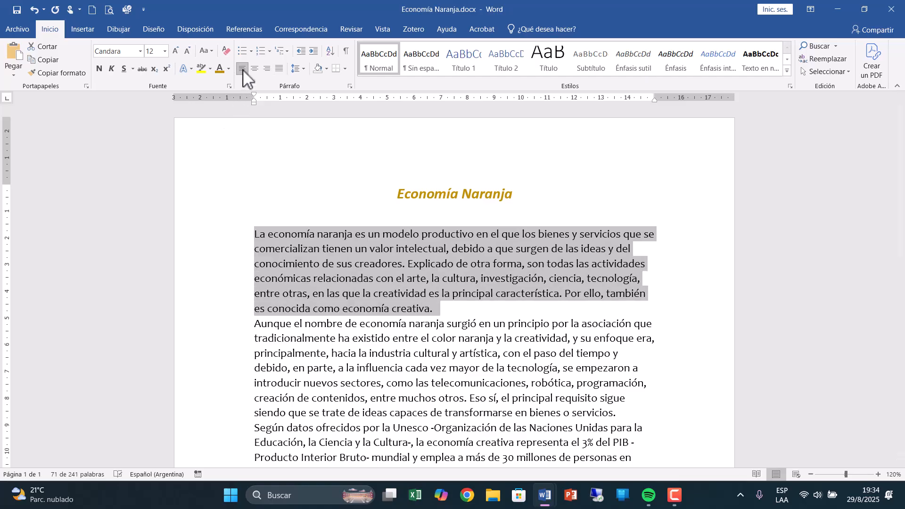
{"action": "left_click", "coordinate": [266, 70]}
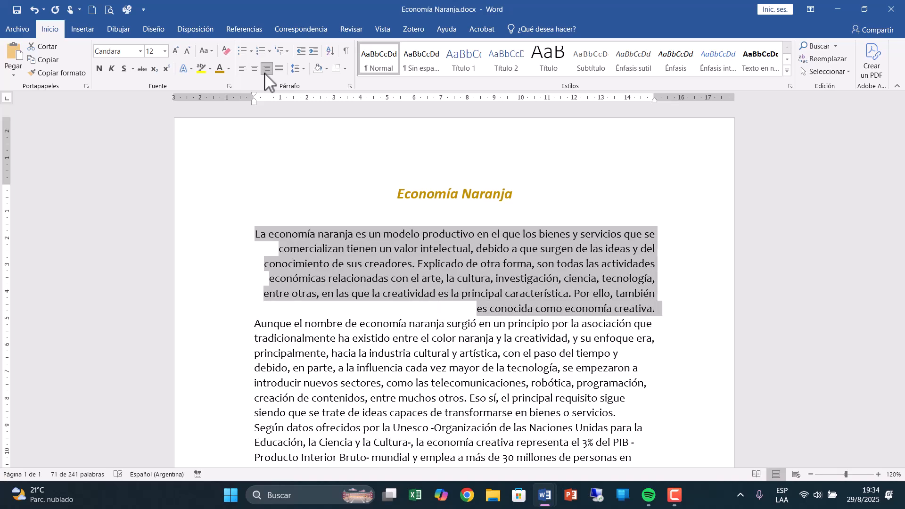
{"action": "left_click", "coordinate": [279, 69]}
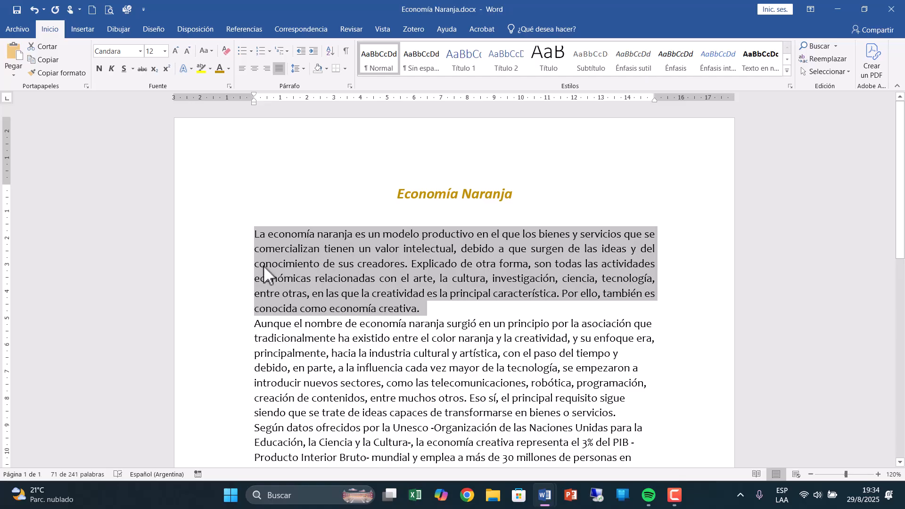
Justify the second and third body paragraphs, from "Aunque el nombre" to "en sus procesos.".
{"action": "scroll", "coordinate": [295, 269], "scroll_direction": "down", "scroll_amount": 3}
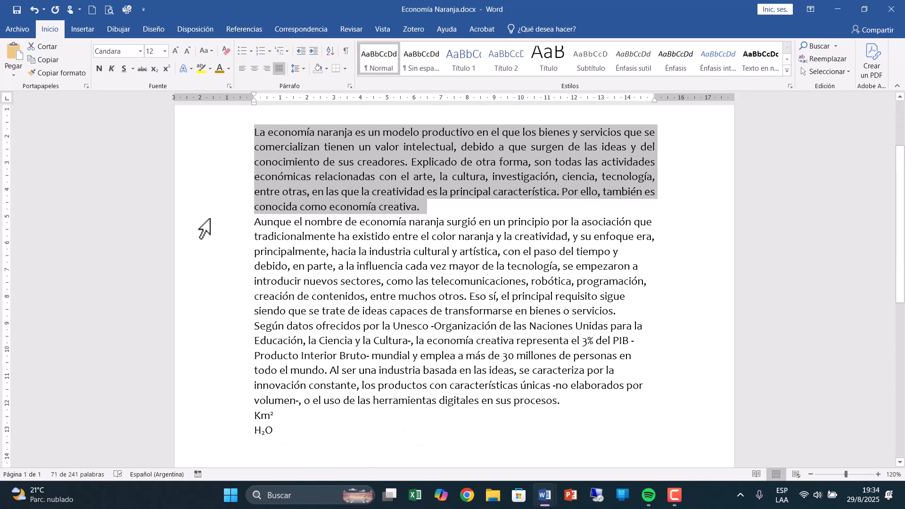
{"action": "left_click_drag", "start_coordinate": [210, 223], "coordinate": [235, 405]}
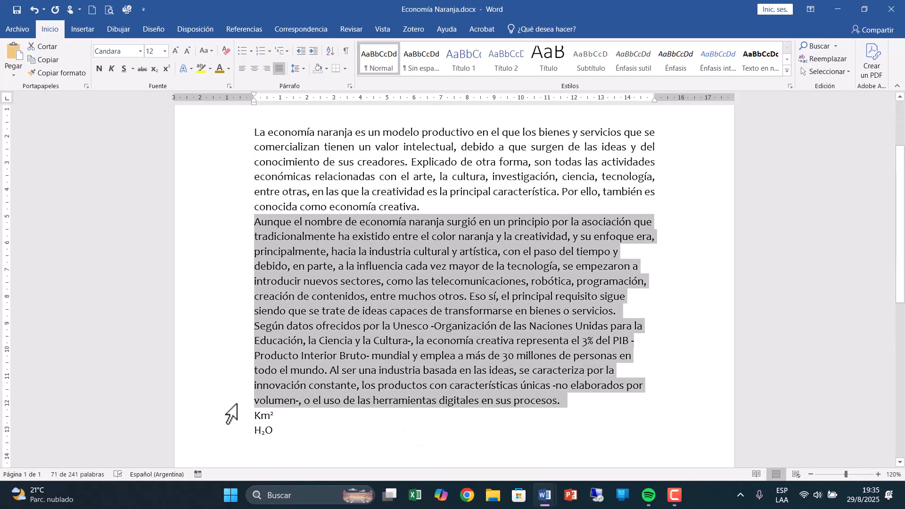
{"action": "left_click", "coordinate": [279, 68]}
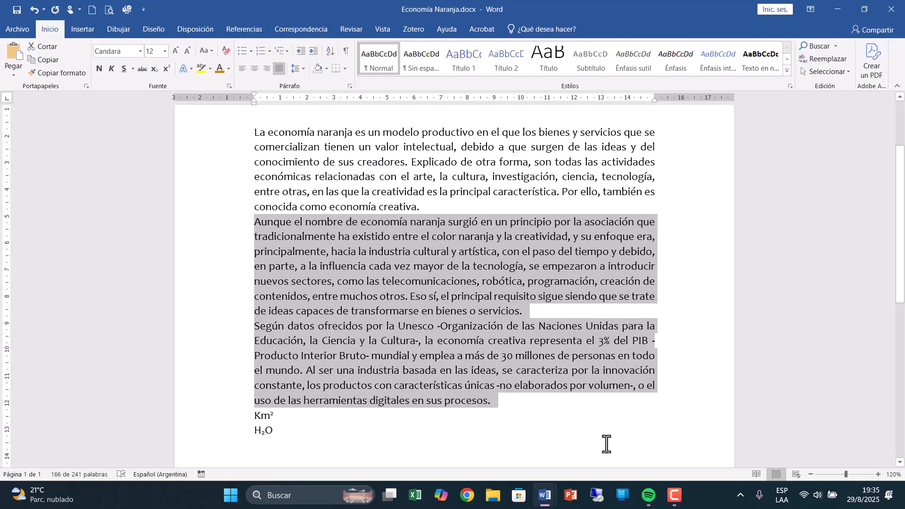
{"action": "left_click", "coordinate": [583, 408]}
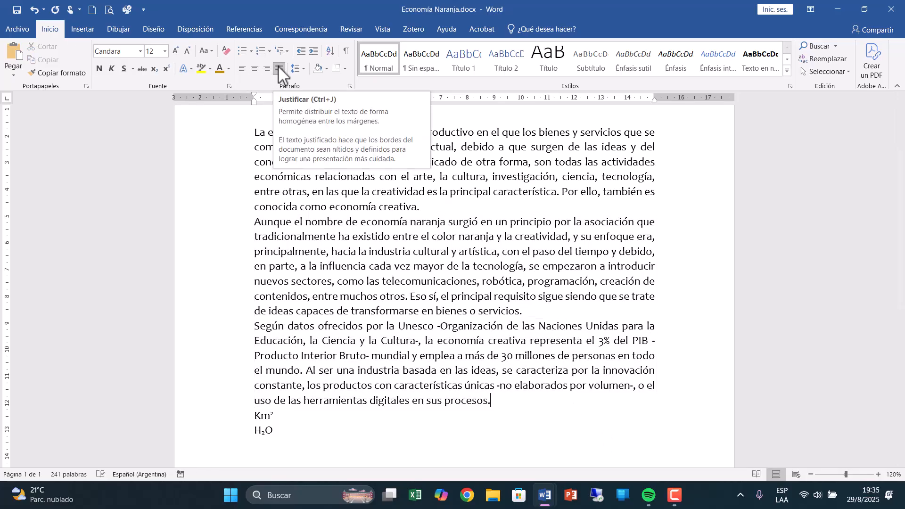
Examine the alignment choices and the indent and spacing settings in the Párrafo dialog, closing it without changes.
{"action": "left_click", "coordinate": [350, 86]}
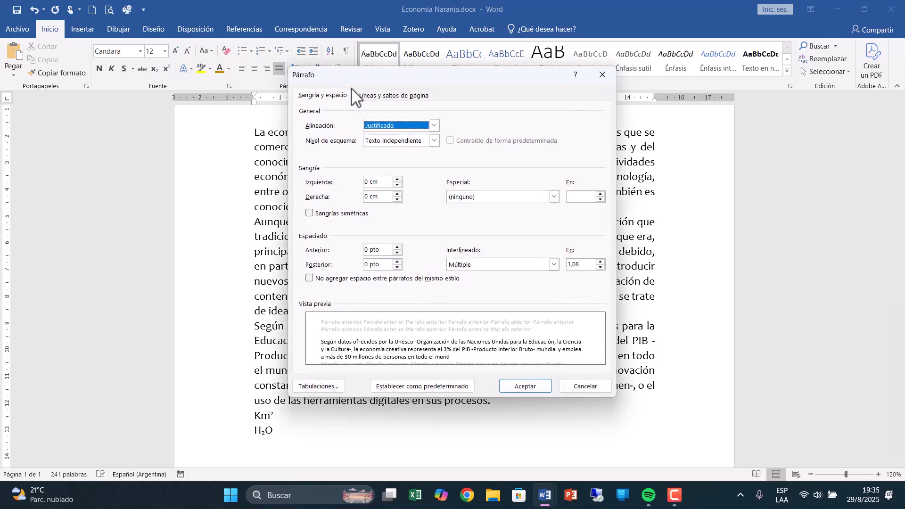
{"action": "left_click", "coordinate": [433, 125]}
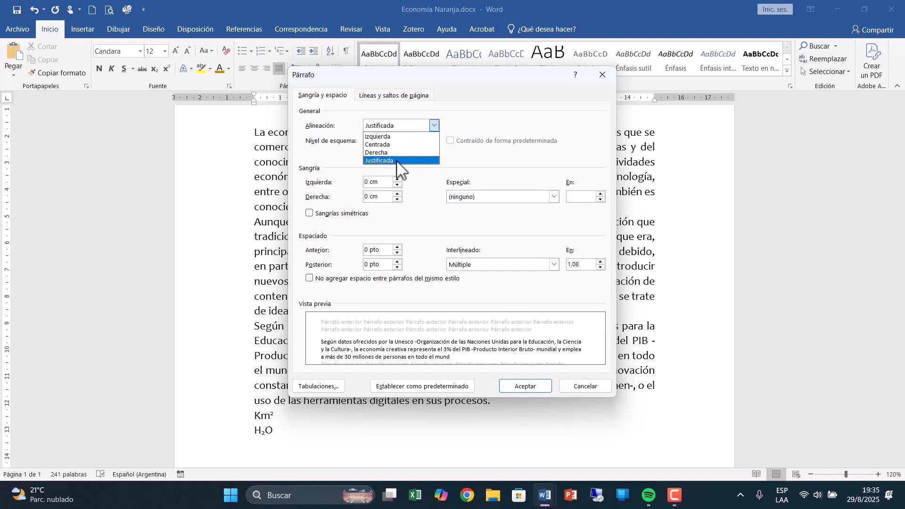
{"action": "left_click", "coordinate": [599, 386]}
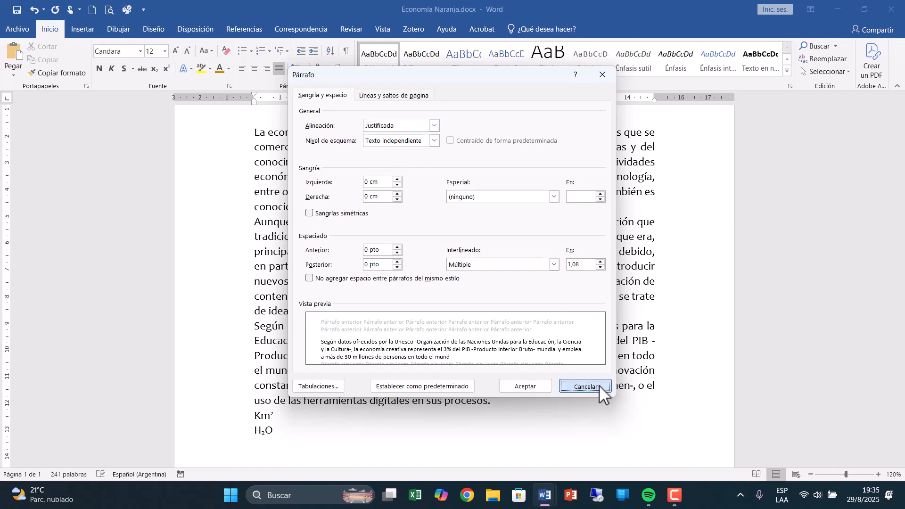
{"action": "left_click", "coordinate": [599, 386]}
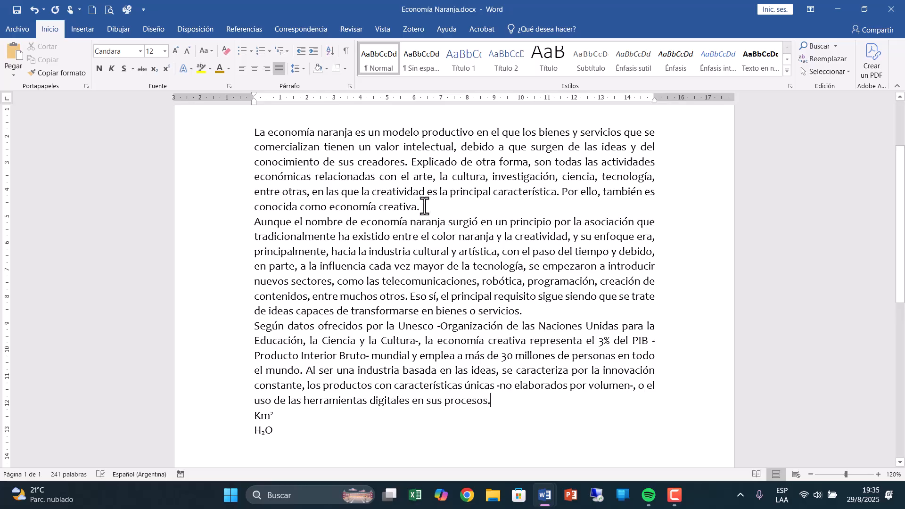
{"action": "left_click_drag", "start_coordinate": [420, 207], "coordinate": [257, 136]}
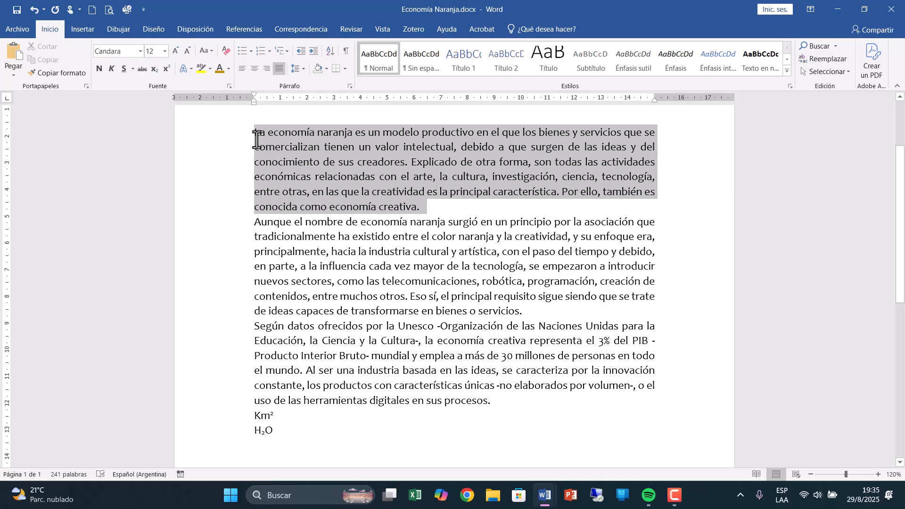
{"action": "left_click_drag", "start_coordinate": [229, 225], "coordinate": [226, 414]}
{"action": "left_click", "coordinate": [226, 414]}
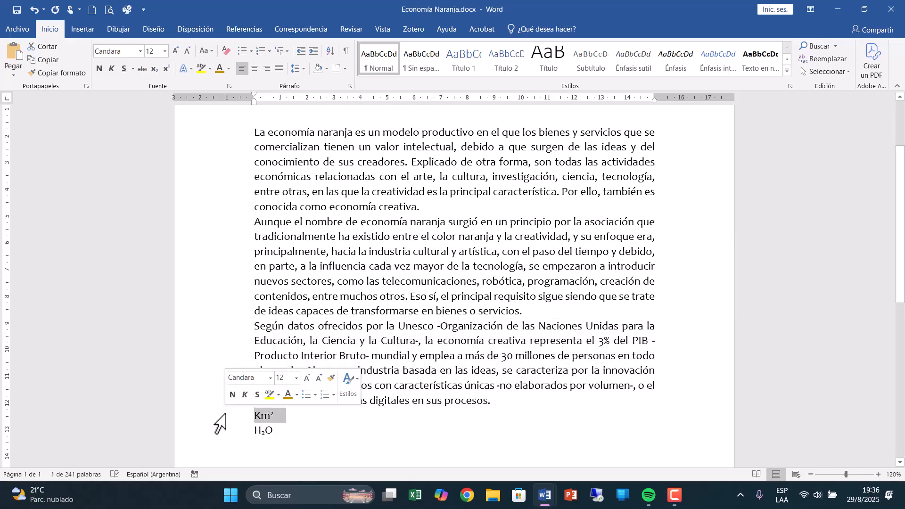
{"action": "left_click", "coordinate": [238, 431]}
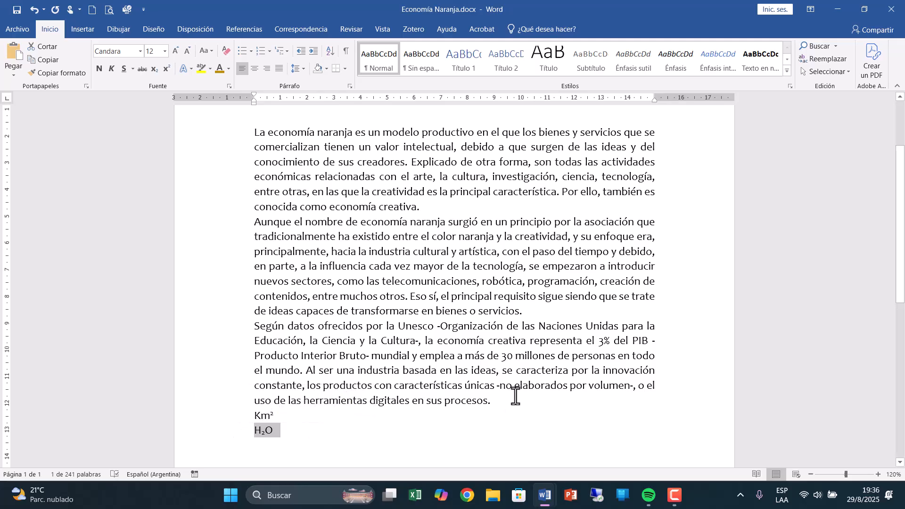
Set the line spacing of the body text, from "La economía naranja" through the H₂O line, to 1,15.
{"action": "left_click_drag", "start_coordinate": [232, 133], "coordinate": [241, 425]}
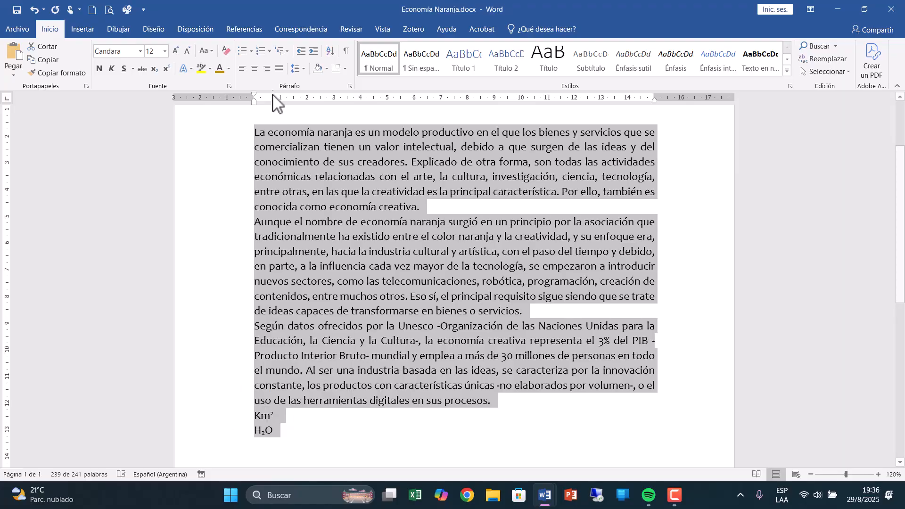
{"action": "left_click", "coordinate": [301, 77]}
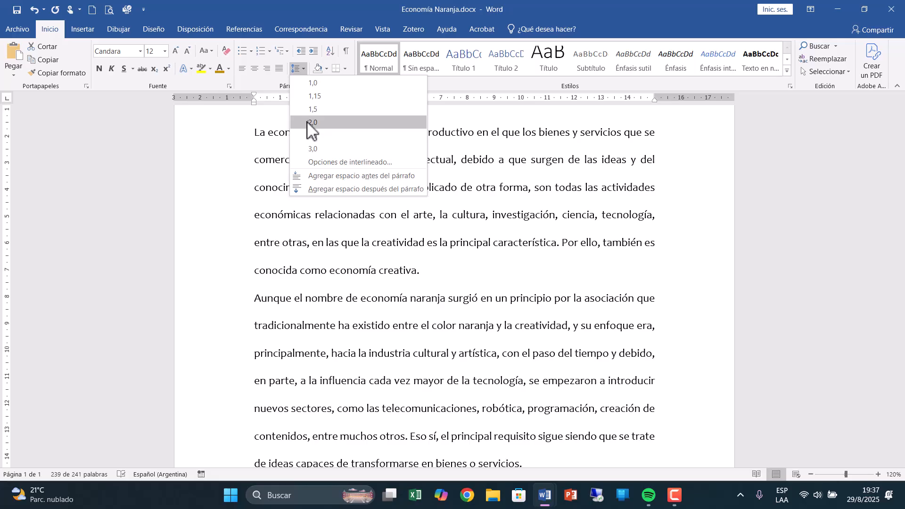
{"action": "left_click", "coordinate": [315, 97]}
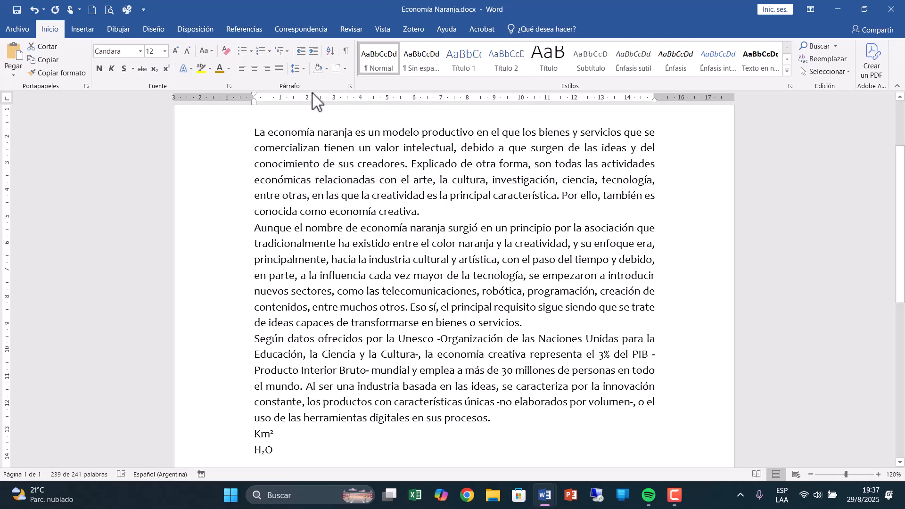
Set the line spacing of the selected body text to 1,5 líneas in the Párrafo dialog.
{"action": "key", "text": "ctrl+a"}
{"action": "left_click", "coordinate": [302, 69]}
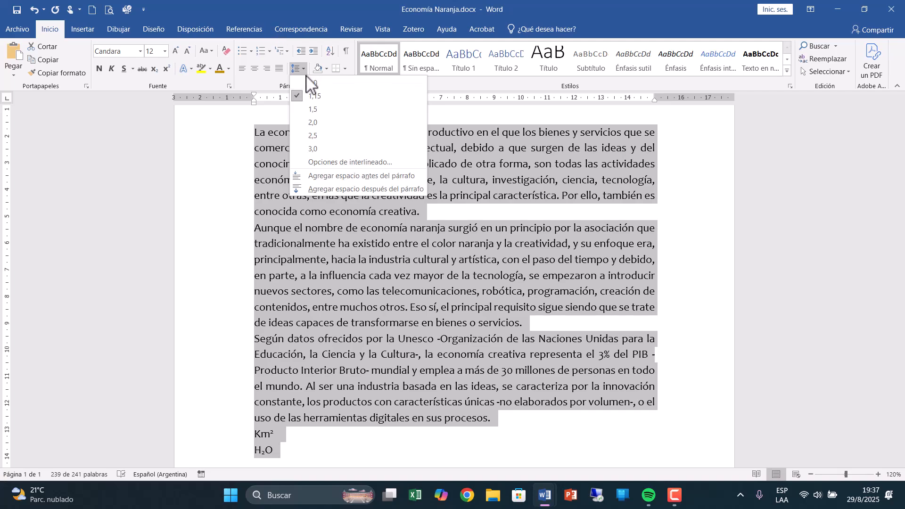
{"action": "left_click", "coordinate": [255, 89]}
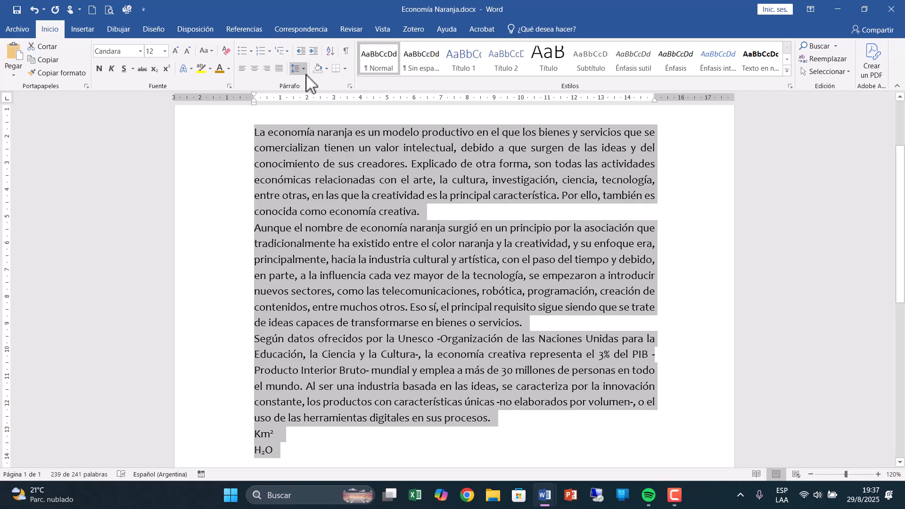
{"action": "left_click", "coordinate": [350, 87]}
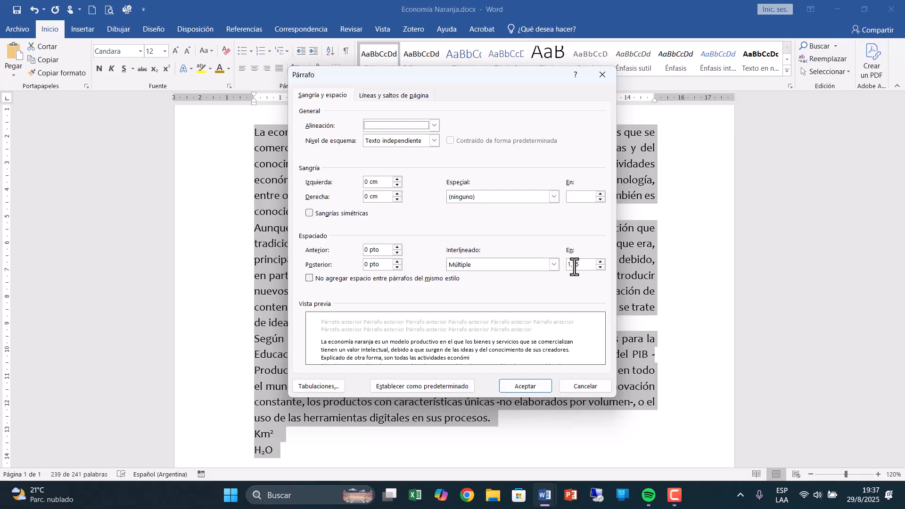
{"action": "left_click", "coordinate": [554, 265]}
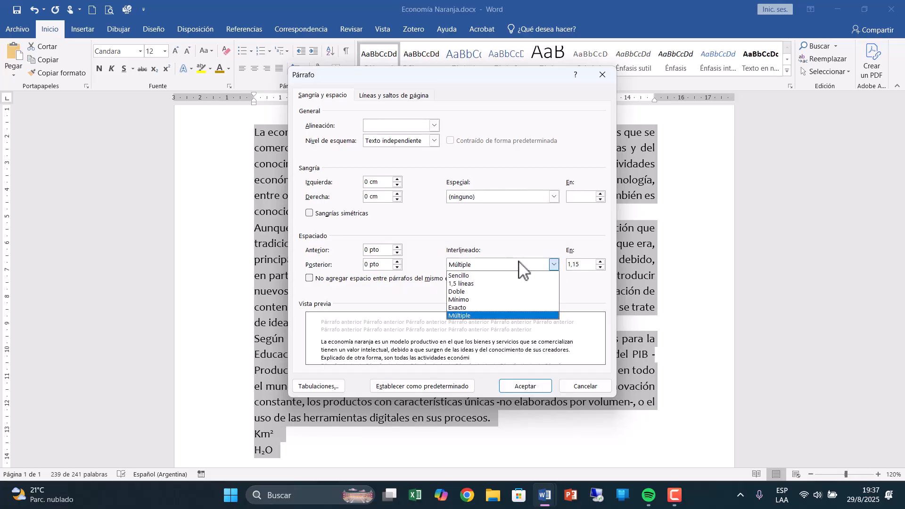
{"action": "left_click", "coordinate": [464, 265]}
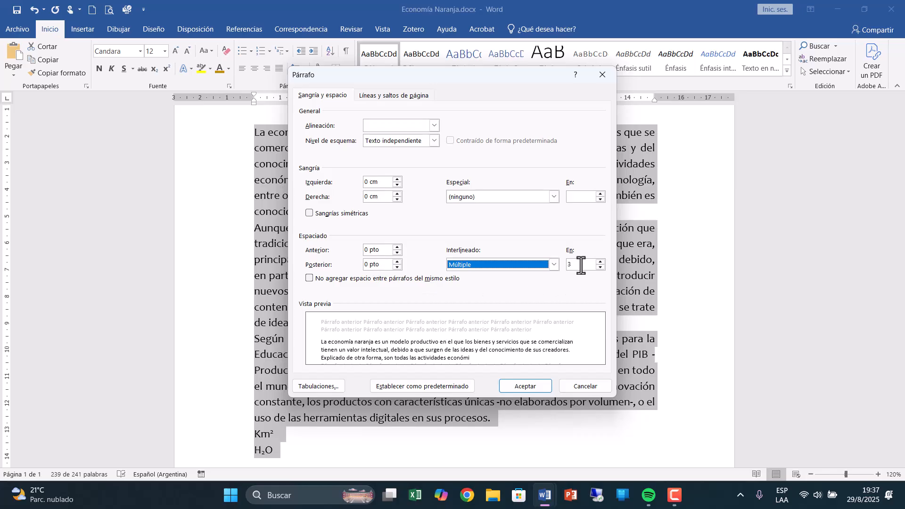
{"action": "left_click", "coordinate": [554, 265]}
{"action": "left_click", "coordinate": [467, 283]}
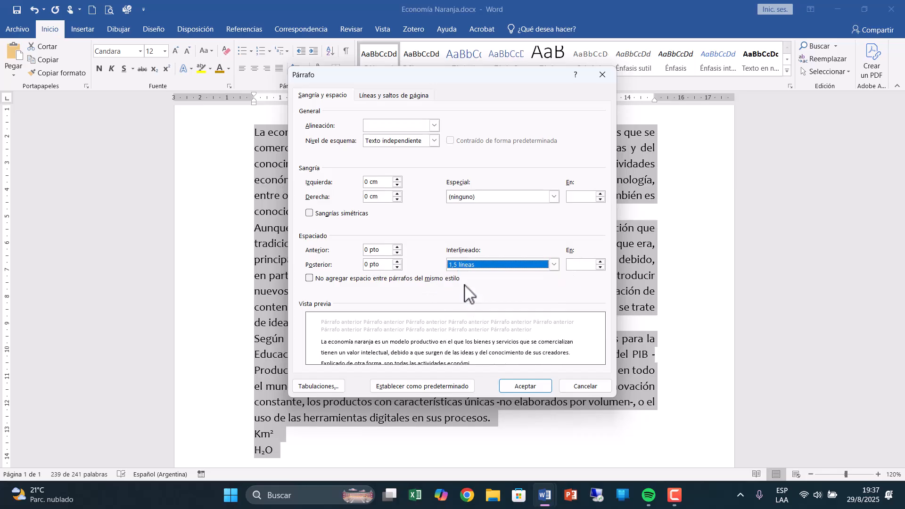
Set the spacing before and after the selected paragraphs to 6 pto each and apply the paragraph settings.
{"action": "left_click", "coordinate": [397, 247]}
{"action": "left_click", "coordinate": [397, 247]}
{"action": "left_click", "coordinate": [397, 247]}
{"action": "left_click", "coordinate": [397, 253]}
{"action": "left_click", "coordinate": [397, 252]}
{"action": "left_click", "coordinate": [397, 261]}
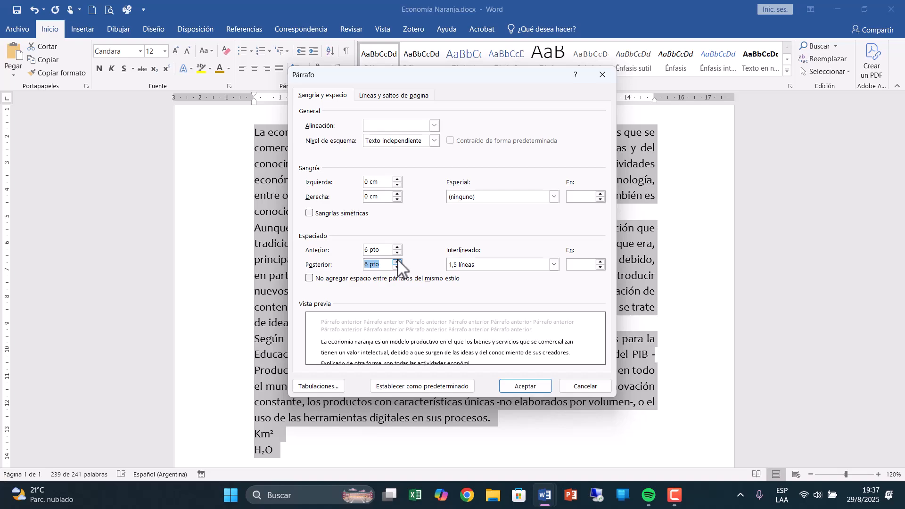
{"action": "left_click", "coordinate": [524, 384]}
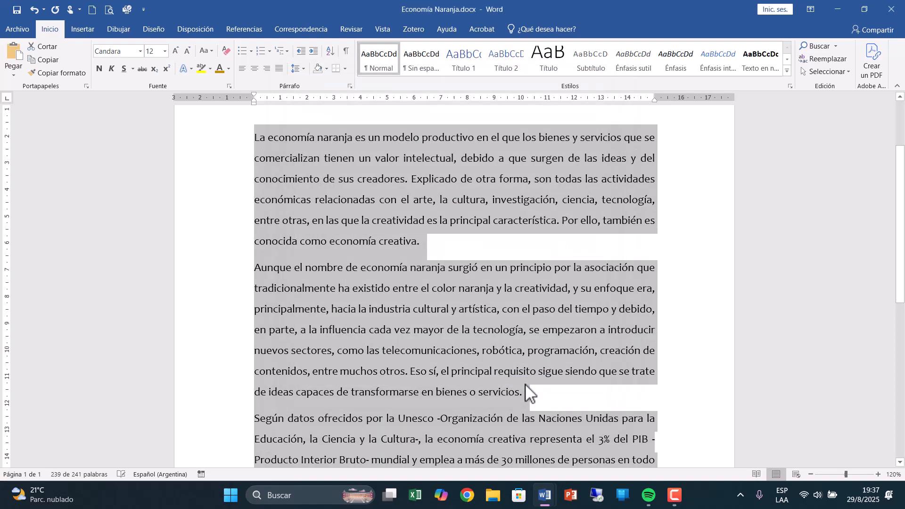
Examine the spacing between the title and body paragraphs, and check the line spacing options for the first body paragraph.
{"action": "left_click", "coordinate": [490, 395]}
{"action": "left_click", "coordinate": [239, 261]}
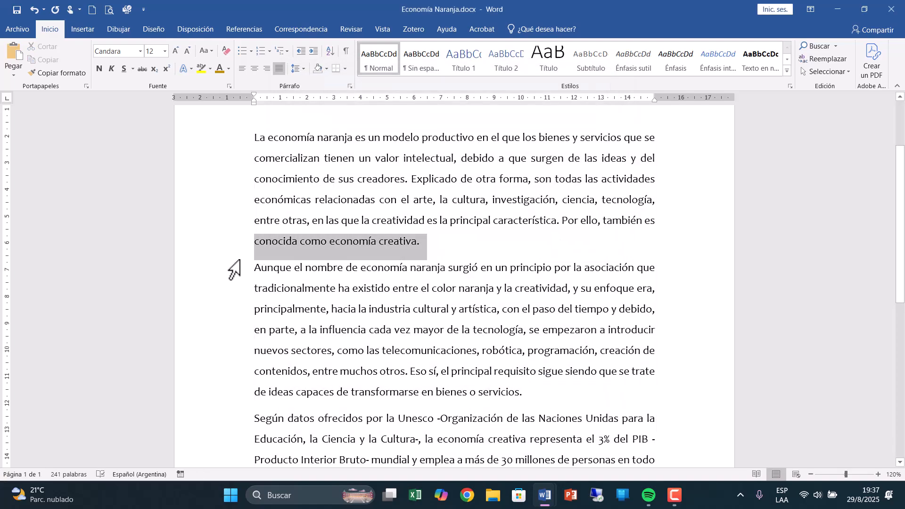
{"action": "left_click_drag", "start_coordinate": [240, 261], "coordinate": [236, 268]}
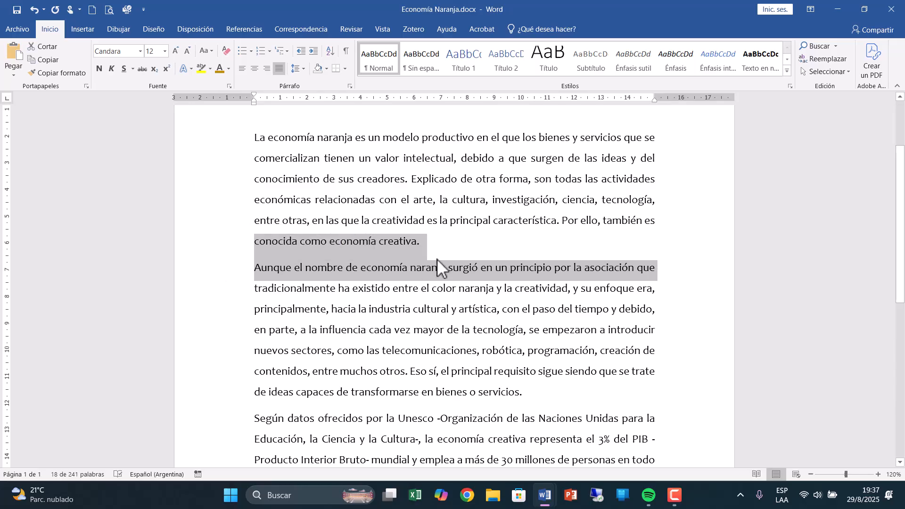
{"action": "left_click", "coordinate": [284, 242]}
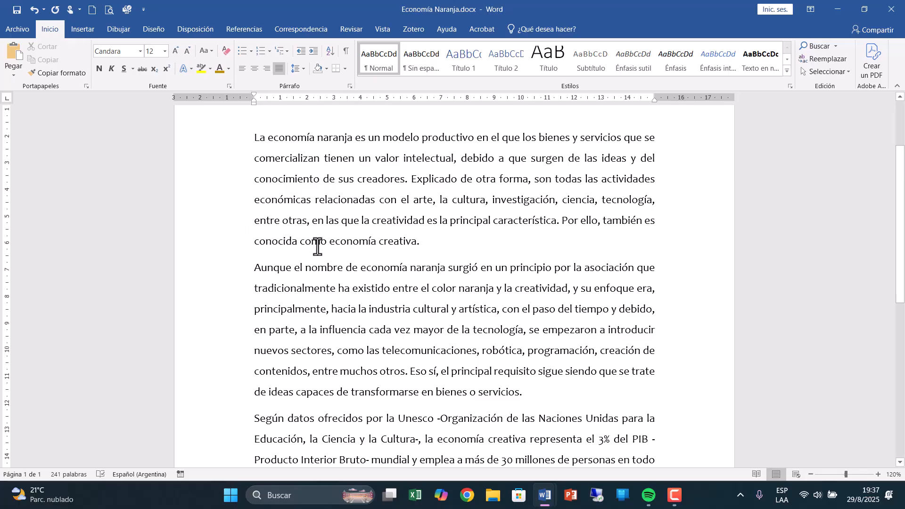
{"action": "scroll", "coordinate": [351, 259], "scroll_direction": "up", "scroll_amount": 2}
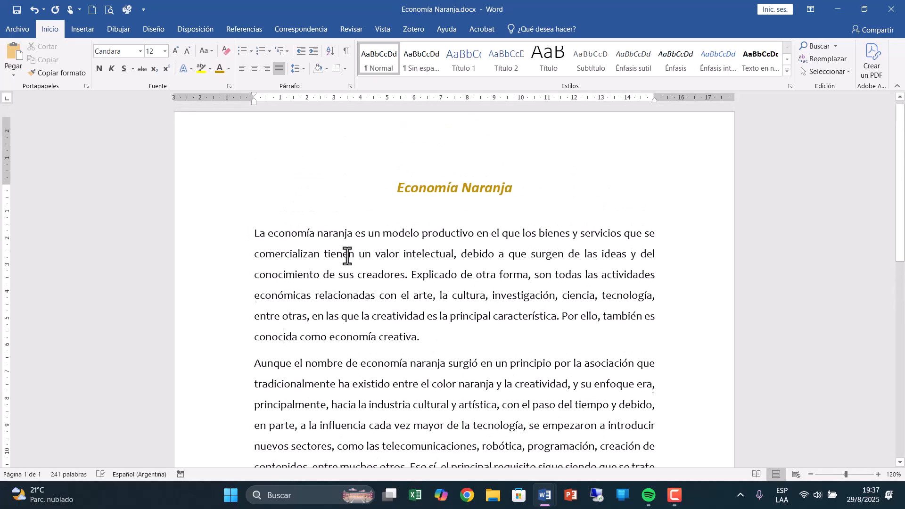
{"action": "scroll", "coordinate": [347, 257], "scroll_direction": "down", "scroll_amount": 3}
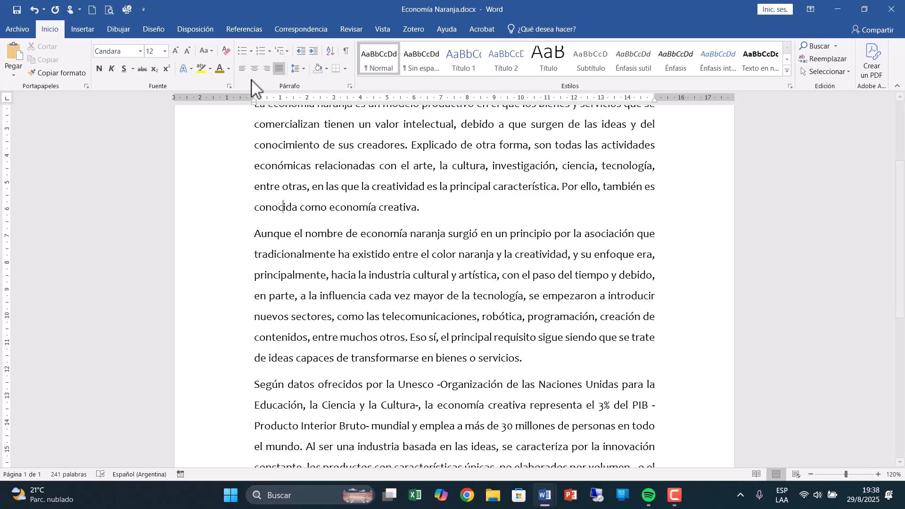
{"action": "left_click", "coordinate": [300, 69]}
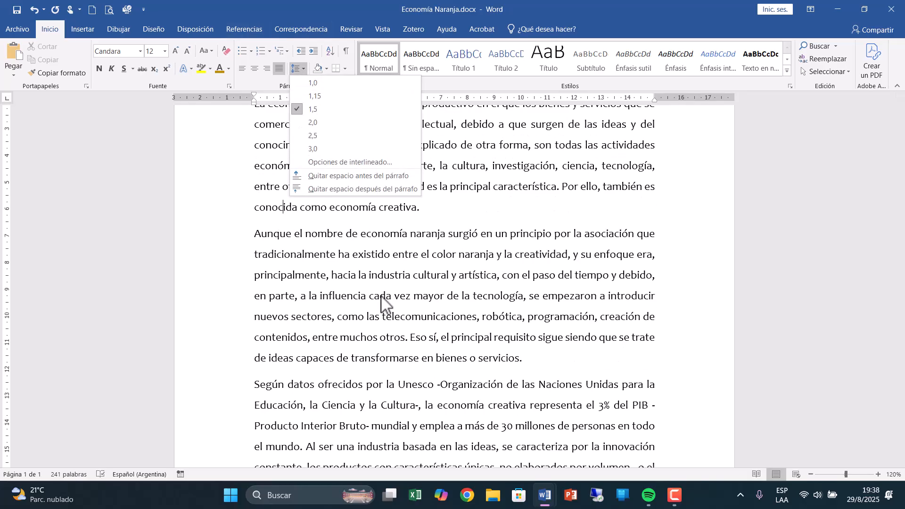
{"action": "left_click", "coordinate": [381, 292]}
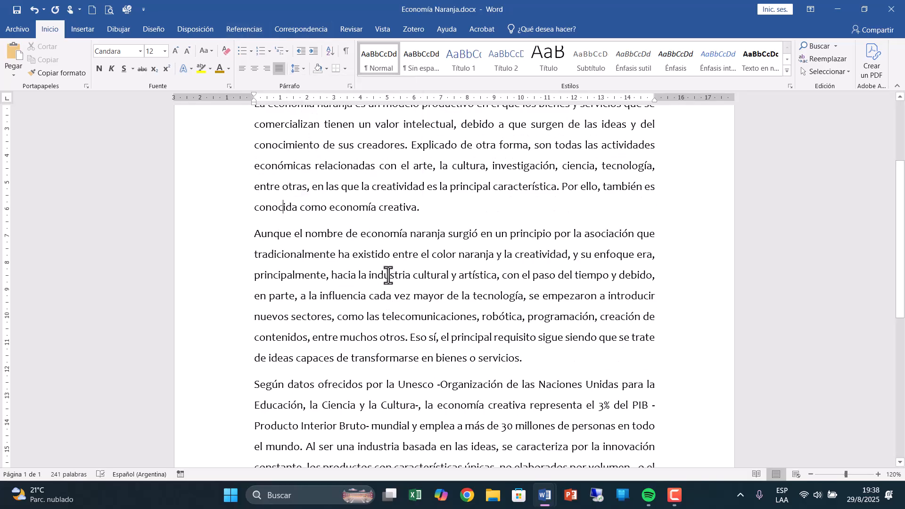
Give the first body paragraph, starting "La economía naranja", a left indent of 1,5 cm.
{"action": "scroll", "coordinate": [388, 275], "scroll_direction": "up", "scroll_amount": 3}
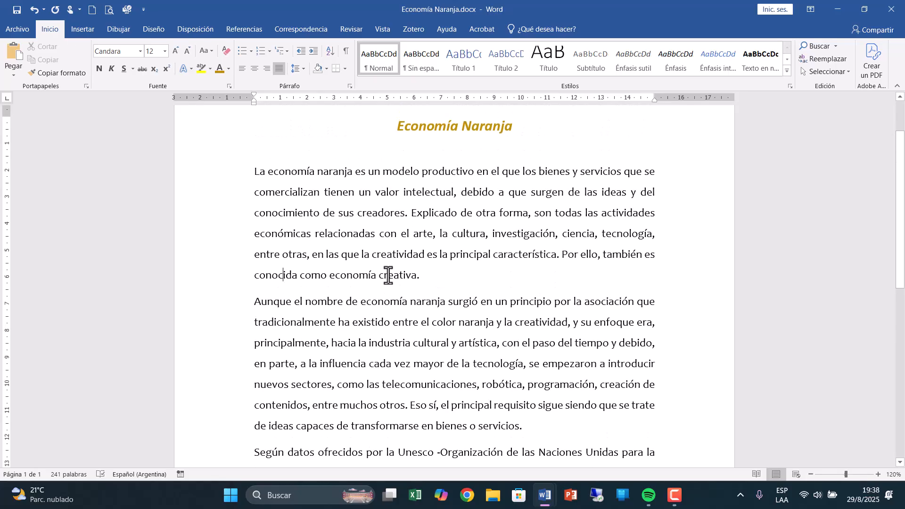
{"action": "scroll", "coordinate": [388, 275], "scroll_direction": "up", "scroll_amount": 2}
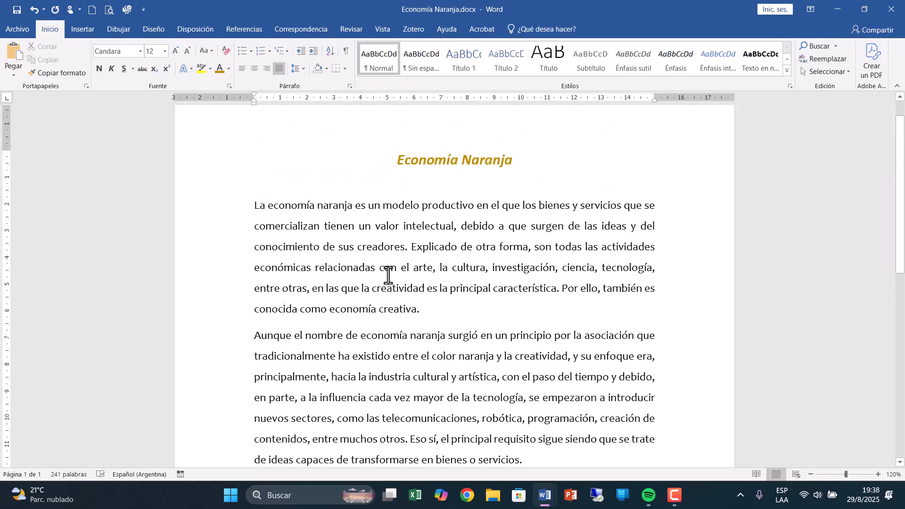
{"action": "left_click_drag", "start_coordinate": [248, 204], "coordinate": [441, 317]}
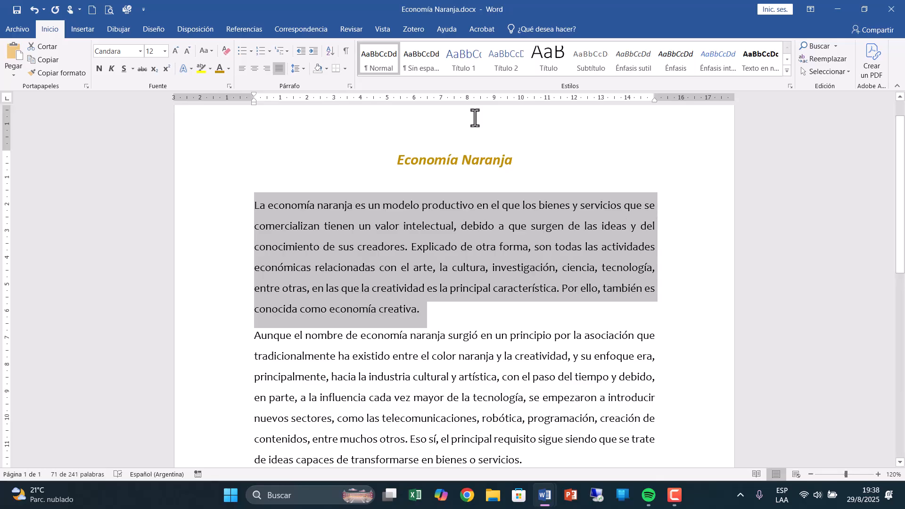
{"action": "left_click", "coordinate": [350, 86]}
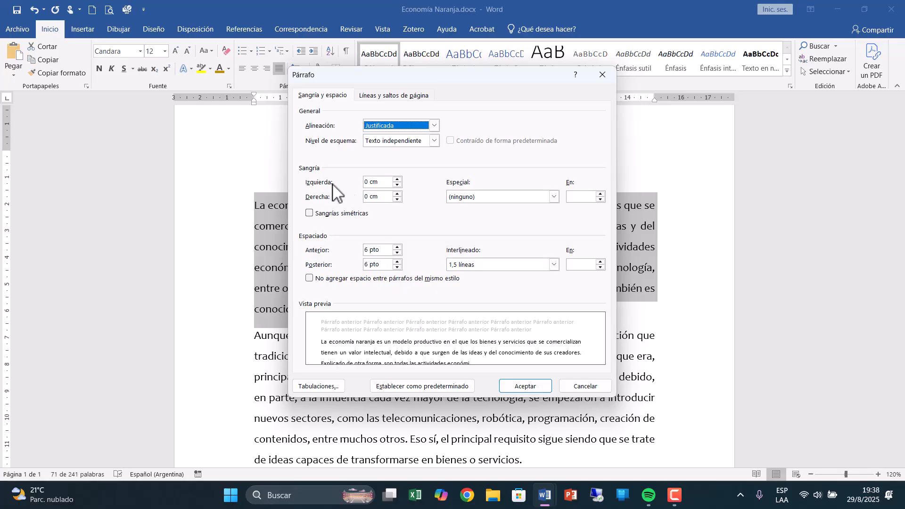
{"action": "left_click", "coordinate": [397, 179]}
{"action": "left_click", "coordinate": [397, 179]}
{"action": "left_click", "coordinate": [397, 180]}
{"action": "left_click", "coordinate": [398, 180]}
{"action": "left_click", "coordinate": [397, 179]}
{"action": "left_click", "coordinate": [397, 180]}
{"action": "left_click", "coordinate": [397, 179]}
{"action": "left_click", "coordinate": [397, 180]}
{"action": "left_click", "coordinate": [397, 180]}
{"action": "left_click", "coordinate": [397, 180]}
{"action": "left_click", "coordinate": [397, 180]}
{"action": "left_click", "coordinate": [397, 179]}
{"action": "left_click", "coordinate": [398, 179]}
{"action": "left_click", "coordinate": [397, 180]}
{"action": "left_click", "coordinate": [398, 179]}
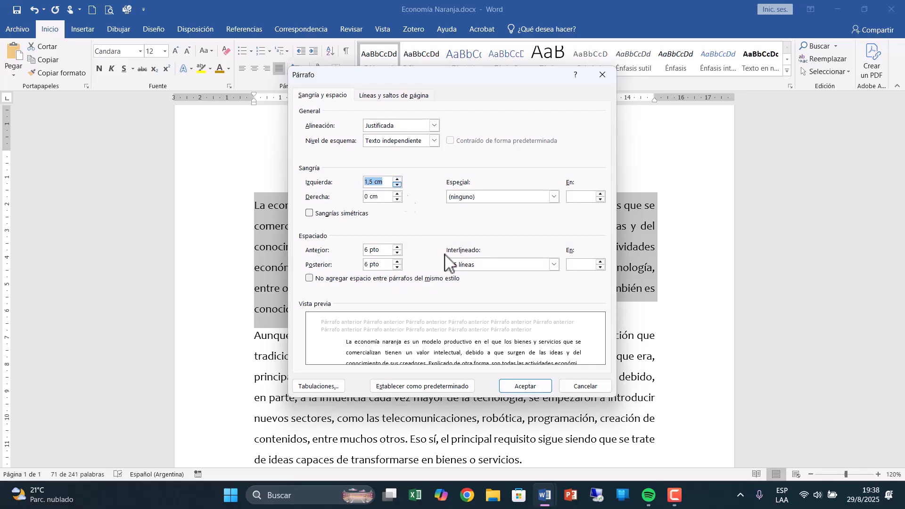
{"action": "left_click", "coordinate": [526, 387]}
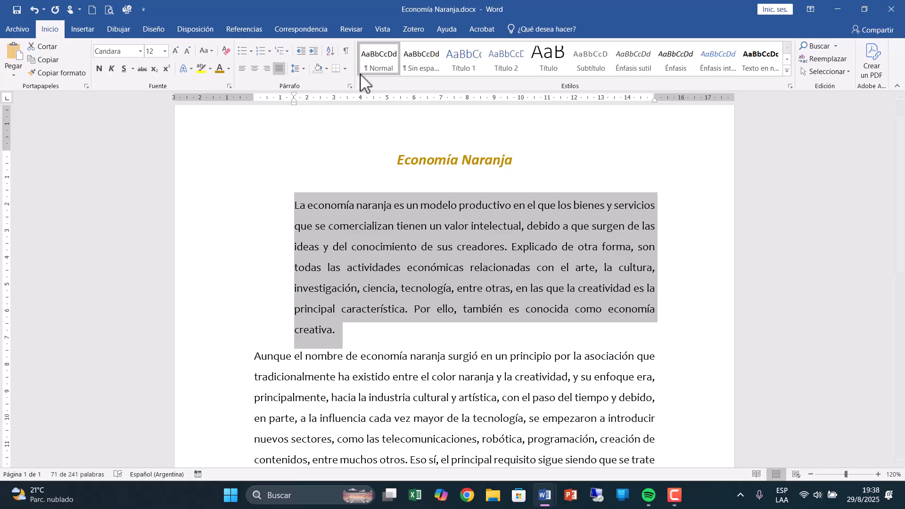
Give the first body paragraph a right indent of 1,5 cm.
{"action": "left_click", "coordinate": [350, 86]}
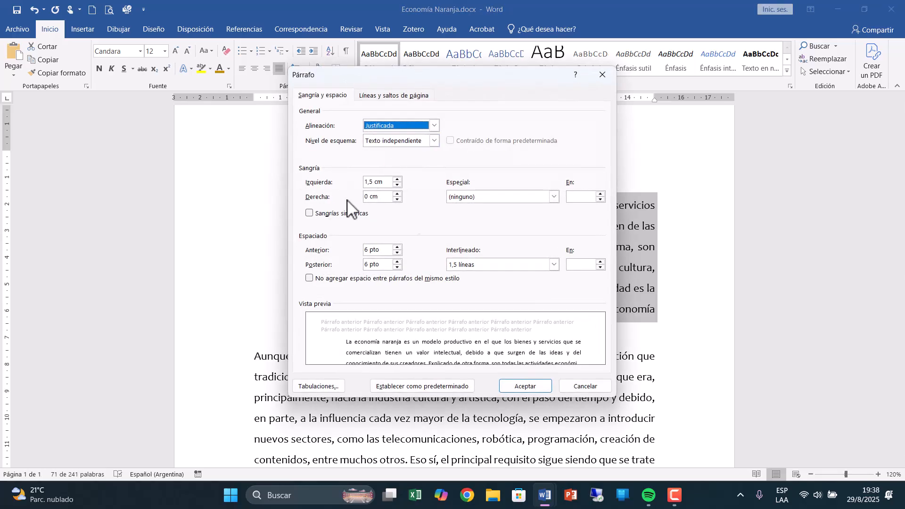
{"action": "left_click", "coordinate": [397, 193]}
{"action": "left_click", "coordinate": [398, 194]}
{"action": "left_click", "coordinate": [397, 194]}
{"action": "left_click", "coordinate": [397, 194]}
{"action": "left_click", "coordinate": [397, 194]}
{"action": "left_click", "coordinate": [397, 194]}
{"action": "left_click", "coordinate": [398, 194]}
{"action": "left_click", "coordinate": [397, 194]}
{"action": "left_click", "coordinate": [397, 194]}
{"action": "left_click", "coordinate": [397, 194]}
{"action": "left_click", "coordinate": [398, 194]}
{"action": "left_click", "coordinate": [397, 194]}
{"action": "left_click", "coordinate": [397, 194]}
{"action": "left_click", "coordinate": [397, 194]}
{"action": "left_click", "coordinate": [398, 194]}
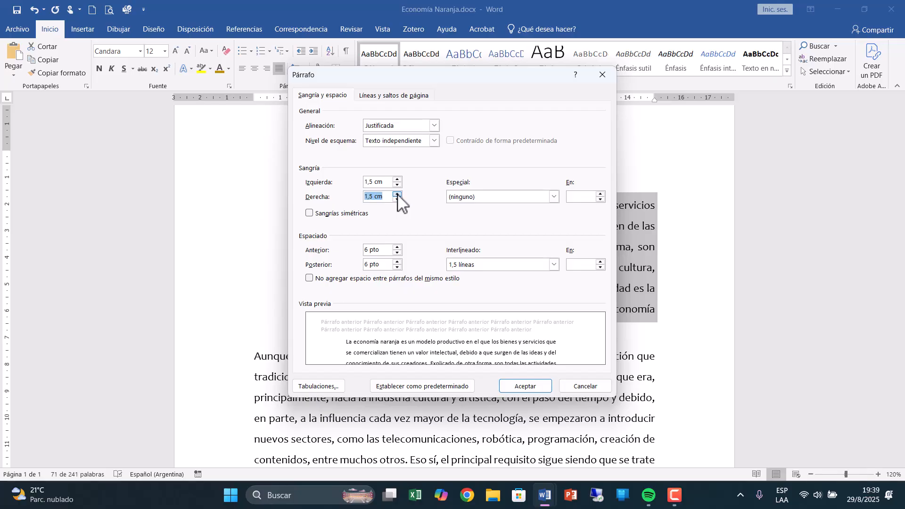
{"action": "left_click", "coordinate": [522, 385]}
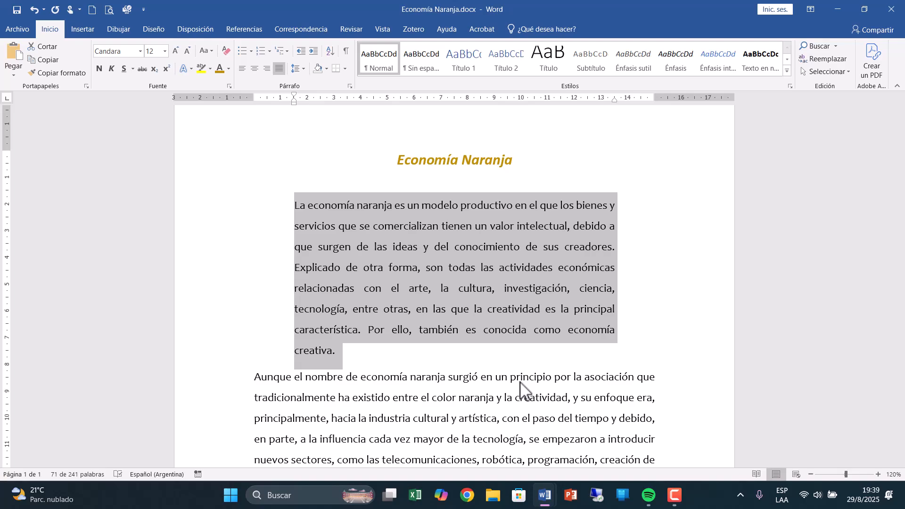
Give the second body paragraph, starting "Aunque el nombre", a Primera línea special indent of 2 cm.
{"action": "scroll", "coordinate": [684, 337], "scroll_direction": "down", "scroll_amount": 1}
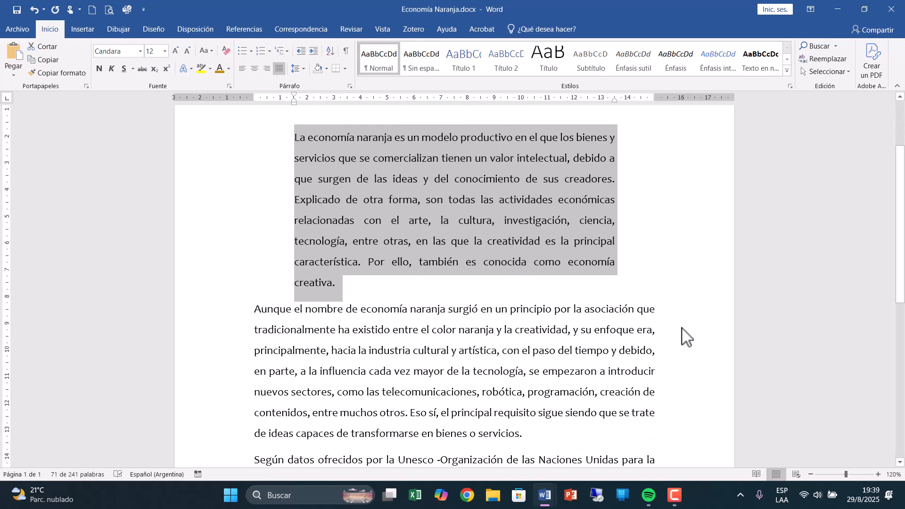
{"action": "scroll", "coordinate": [683, 332], "scroll_direction": "down", "scroll_amount": 1}
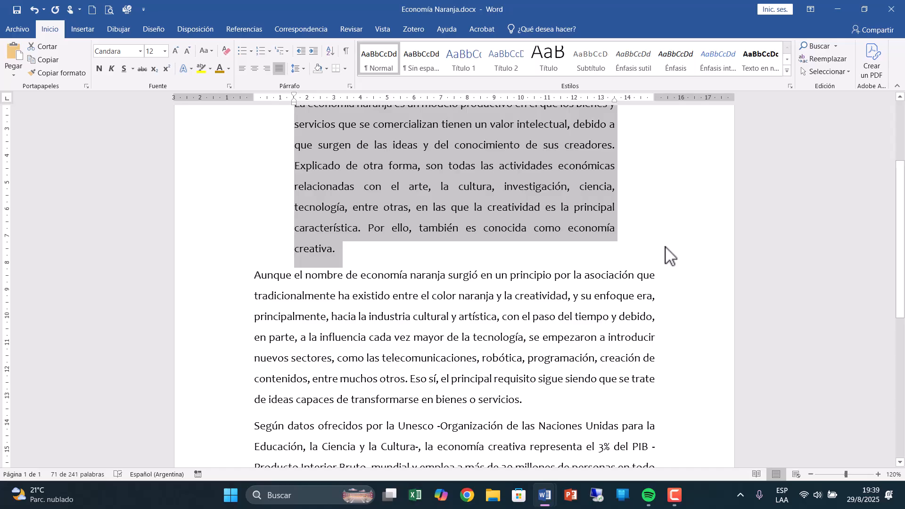
{"action": "left_click_drag", "start_coordinate": [215, 278], "coordinate": [219, 402]}
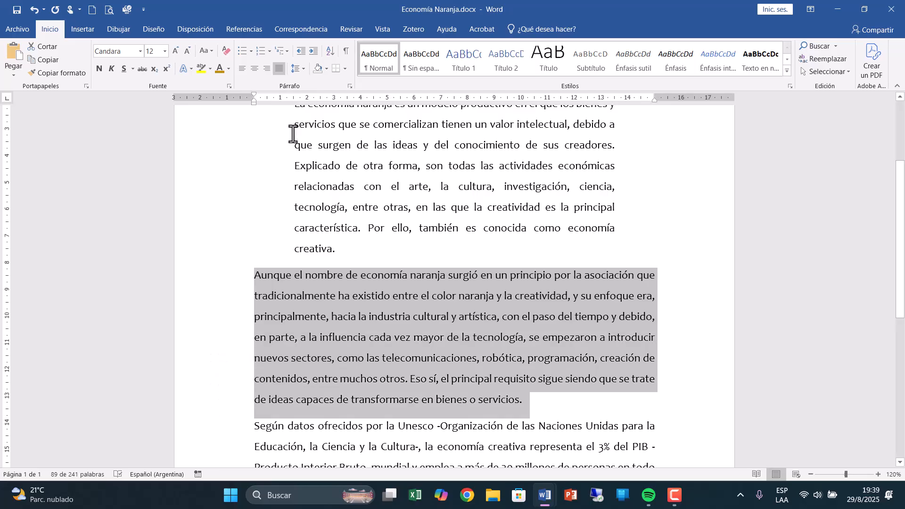
{"action": "left_click", "coordinate": [350, 86]}
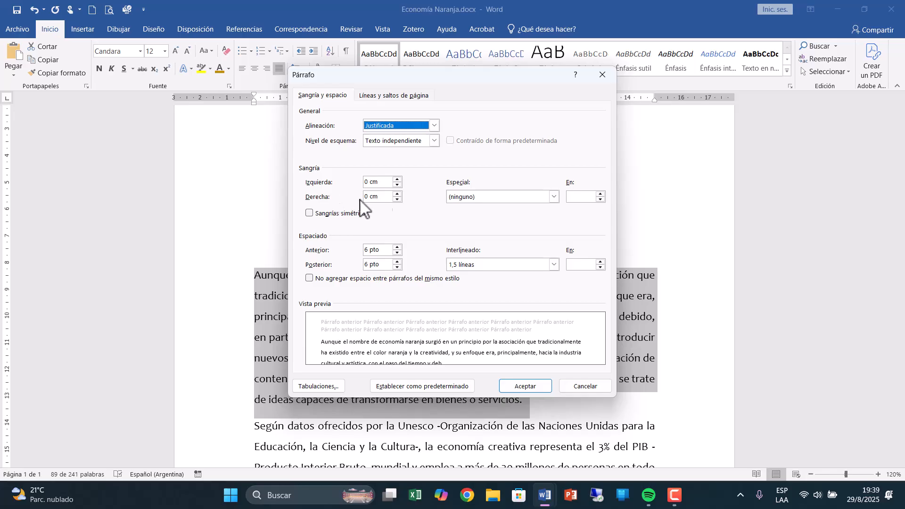
{"action": "left_click", "coordinate": [488, 200]}
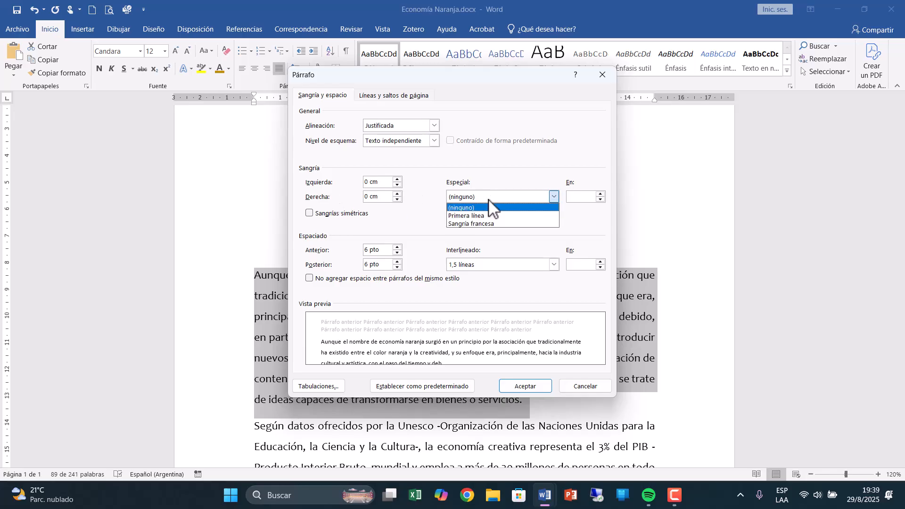
{"action": "left_click", "coordinate": [476, 215]}
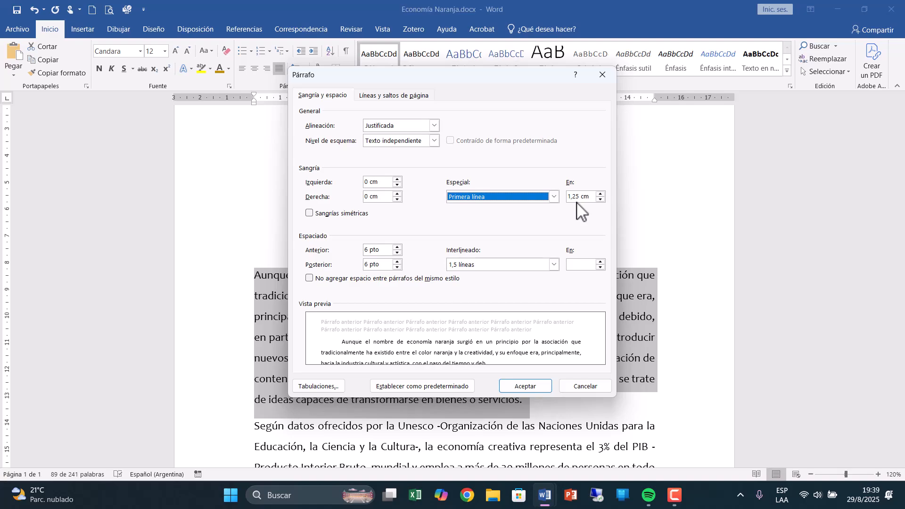
{"action": "left_click", "coordinate": [601, 193]}
{"action": "left_click", "coordinate": [601, 194]}
{"action": "left_click", "coordinate": [600, 193]}
{"action": "left_click", "coordinate": [600, 194]}
{"action": "left_click", "coordinate": [600, 194]}
{"action": "left_click", "coordinate": [600, 194]}
{"action": "left_click", "coordinate": [601, 193]}
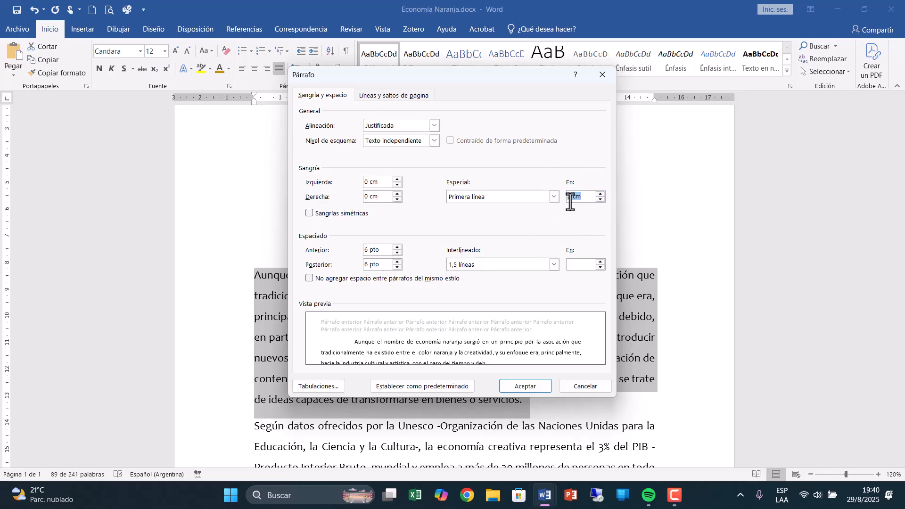
{"action": "left_click", "coordinate": [524, 386]}
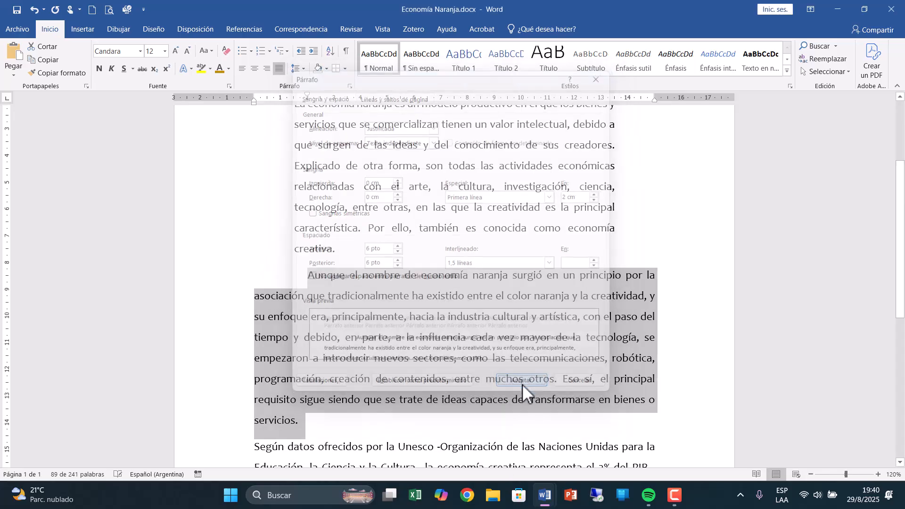
{"action": "left_click", "coordinate": [490, 439]}
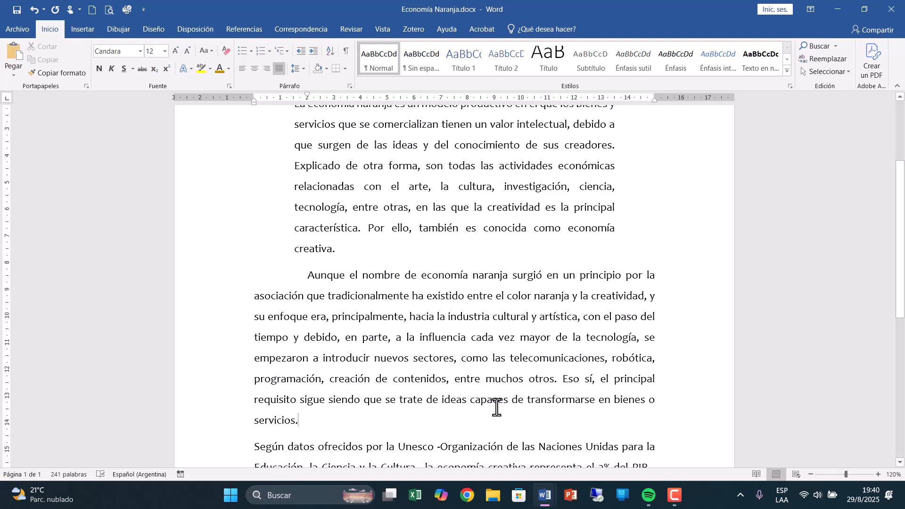
Give the third body paragraph, starting "Según datos ofrecidos", a Sangría francesa special indent of 2 cm.
{"action": "scroll", "coordinate": [496, 408], "scroll_direction": "down", "scroll_amount": 5}
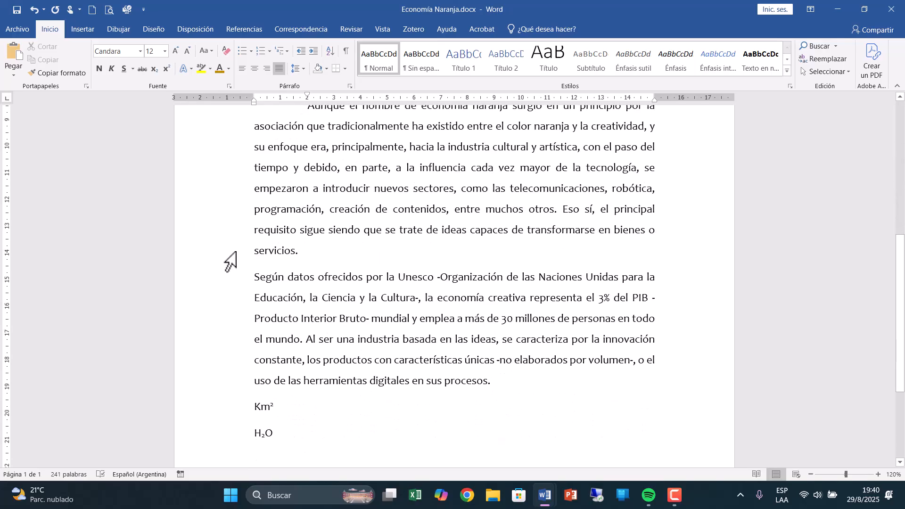
{"action": "left_click_drag", "start_coordinate": [204, 283], "coordinate": [213, 390]}
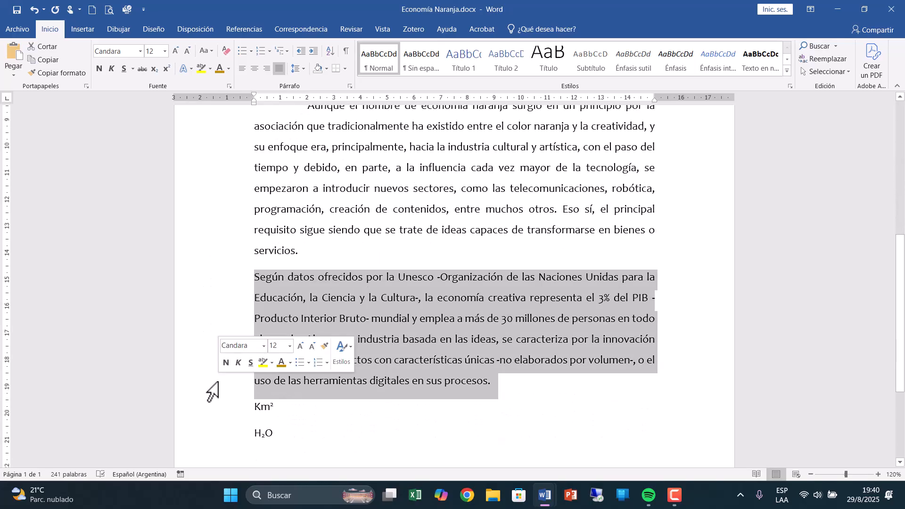
{"action": "left_click", "coordinate": [350, 87]}
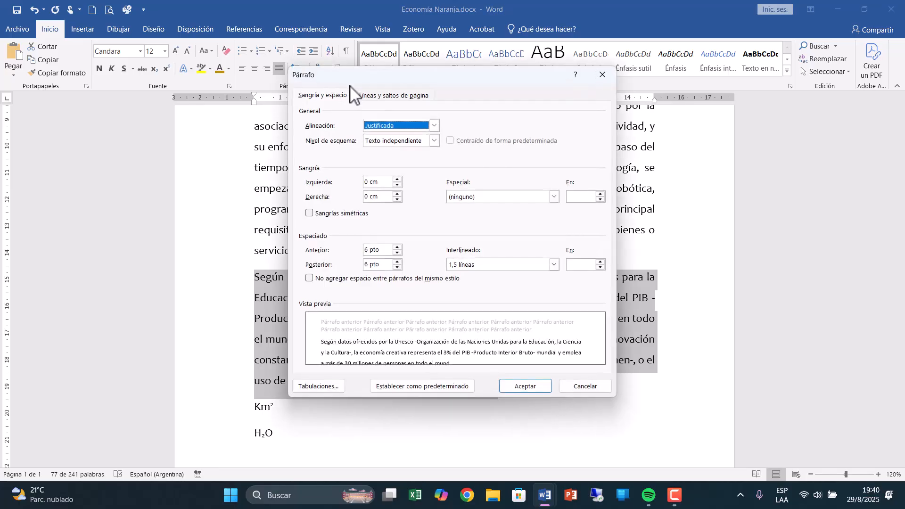
{"action": "left_click", "coordinate": [450, 197]}
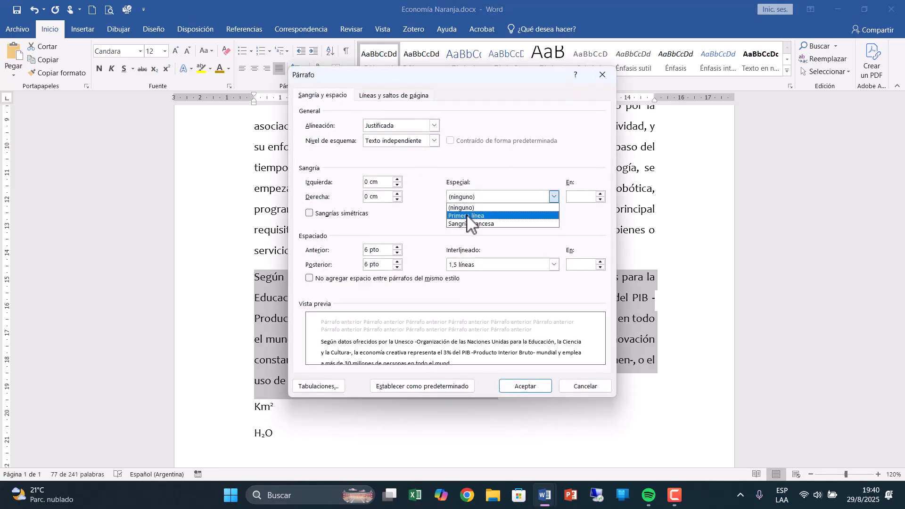
{"action": "left_click", "coordinate": [468, 224]}
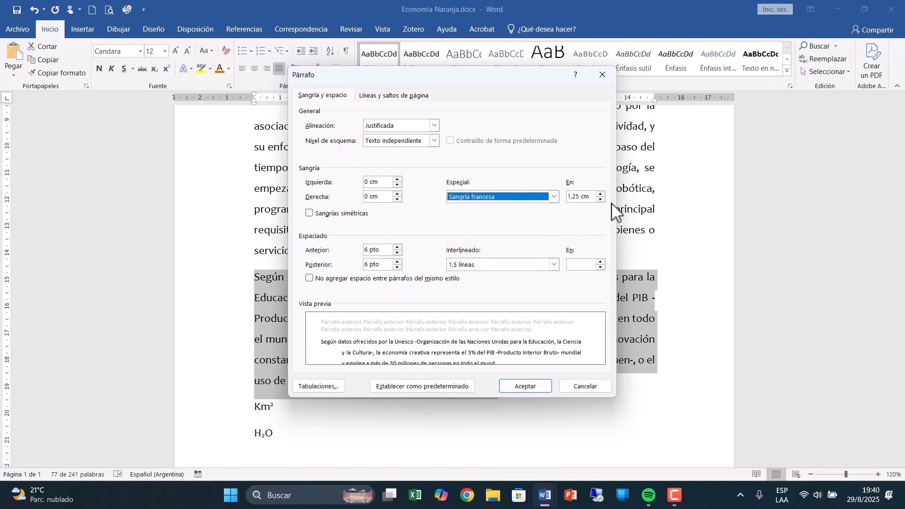
{"action": "left_click", "coordinate": [601, 194]}
{"action": "left_click", "coordinate": [601, 194]}
{"action": "left_click", "coordinate": [600, 193]}
{"action": "left_click", "coordinate": [601, 193]}
{"action": "left_click", "coordinate": [601, 194]}
{"action": "left_click", "coordinate": [600, 194]}
{"action": "left_click", "coordinate": [601, 194]}
{"action": "left_click", "coordinate": [601, 194]}
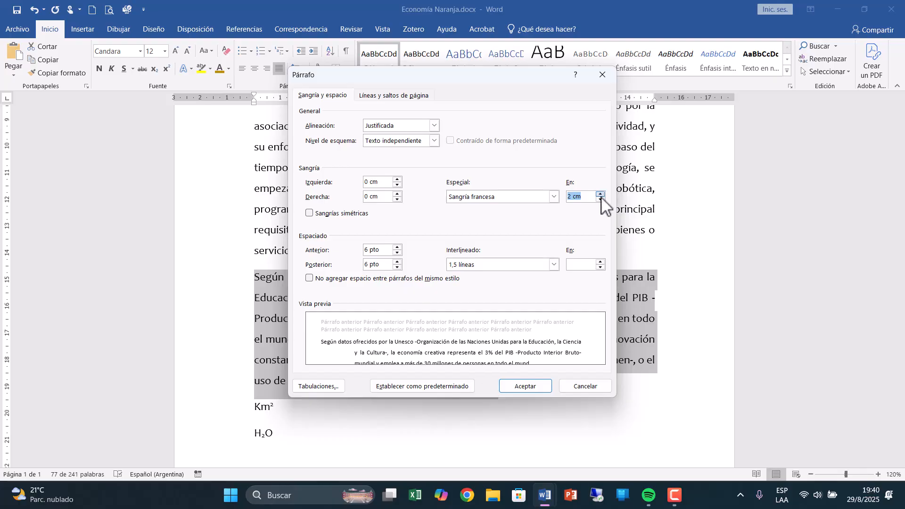
{"action": "left_click", "coordinate": [520, 386]}
{"action": "left_click", "coordinate": [456, 422]}
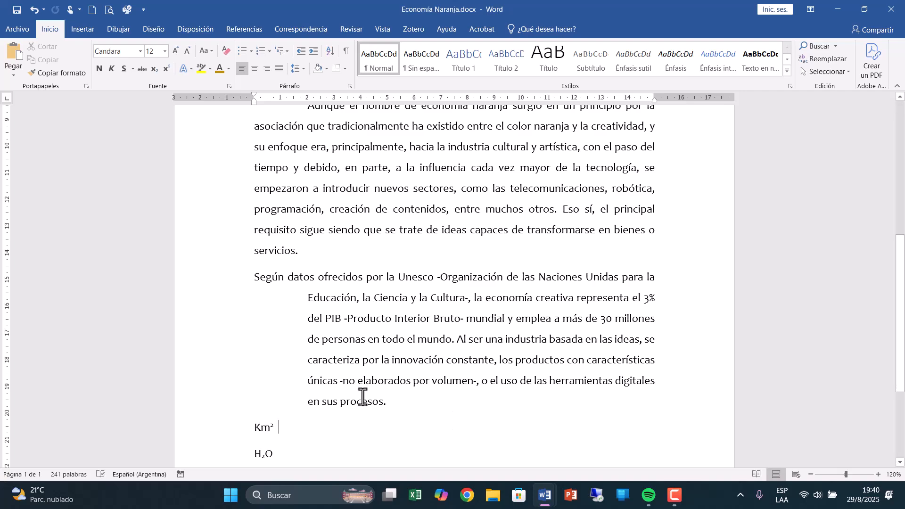
Select each of the three body paragraphs in turn and compare their indent markers on the ruler.
{"action": "left_click_drag", "start_coordinate": [390, 402], "coordinate": [233, 279]}
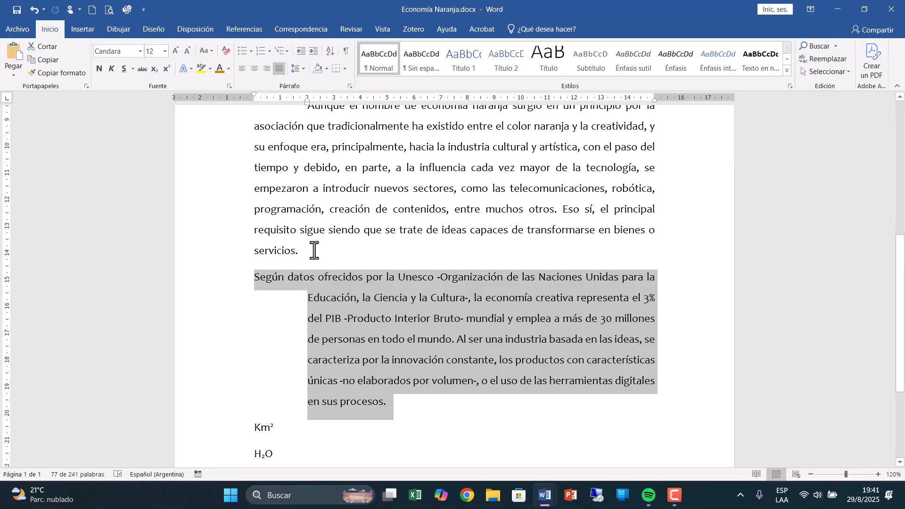
{"action": "left_click_drag", "start_coordinate": [300, 250], "coordinate": [276, 230]}
{"action": "left_click_drag", "start_coordinate": [266, 190], "coordinate": [289, 115]}
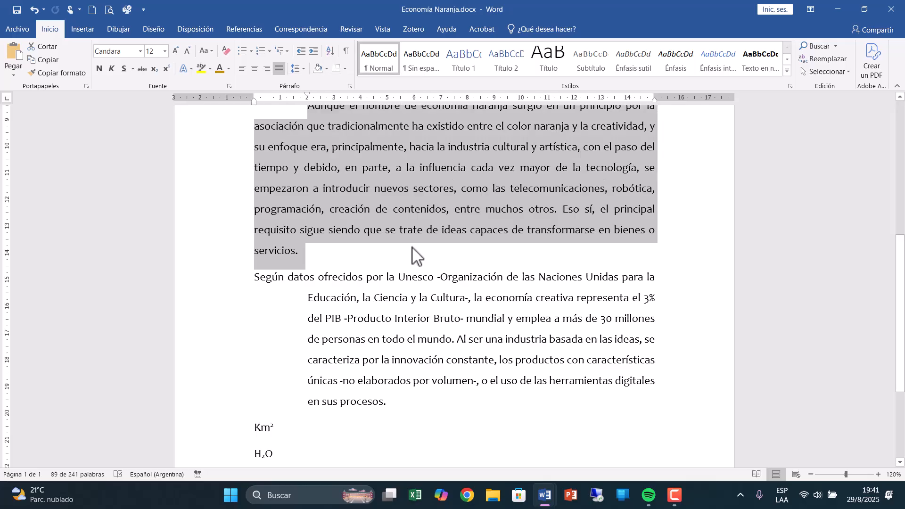
{"action": "scroll", "coordinate": [412, 255], "scroll_direction": "up", "scroll_amount": 3}
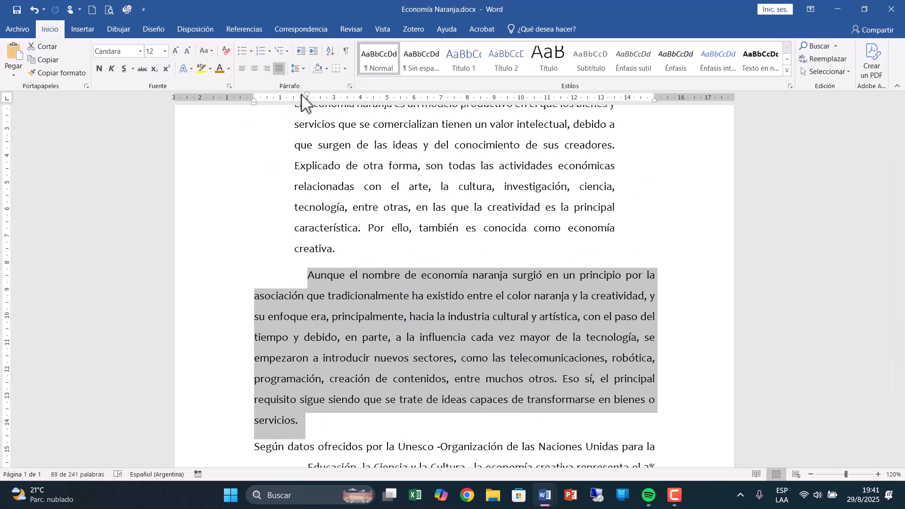
{"action": "scroll", "coordinate": [412, 226], "scroll_direction": "up", "scroll_amount": 1}
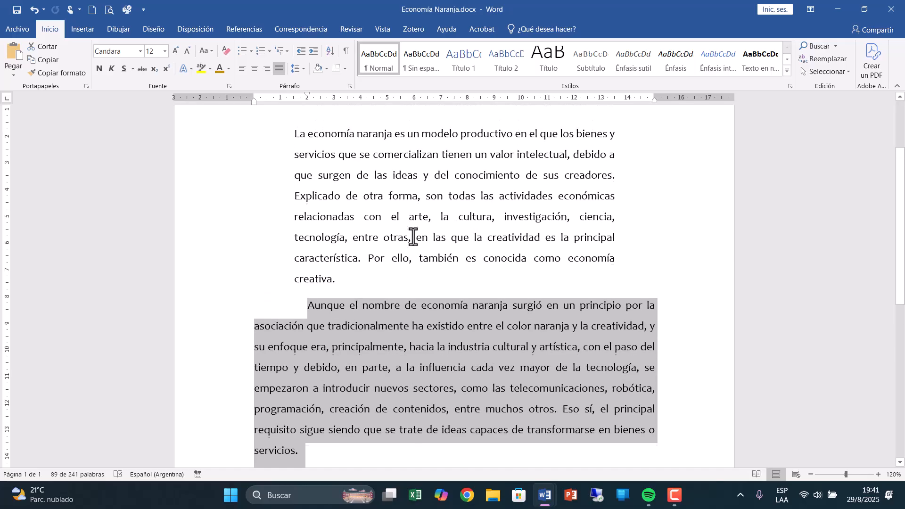
{"action": "left_click_drag", "start_coordinate": [344, 317], "coordinate": [288, 181]}
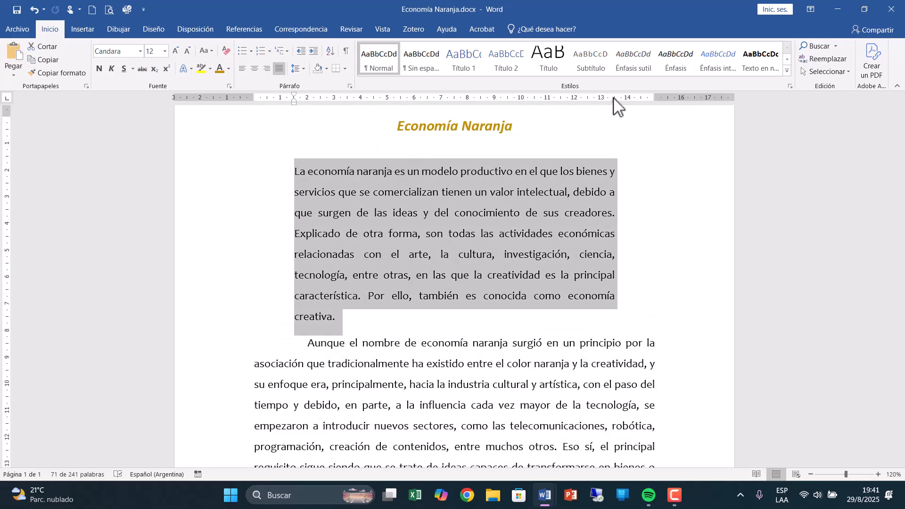
Reset the indents of all three body paragraphs: left and right to 0 cm and special to (ninguno).
{"action": "left_click", "coordinate": [203, 178]}
{"action": "left_click_drag", "start_coordinate": [203, 178], "coordinate": [255, 481]}
{"action": "left_click_drag", "start_coordinate": [250, 483], "coordinate": [259, 380]}
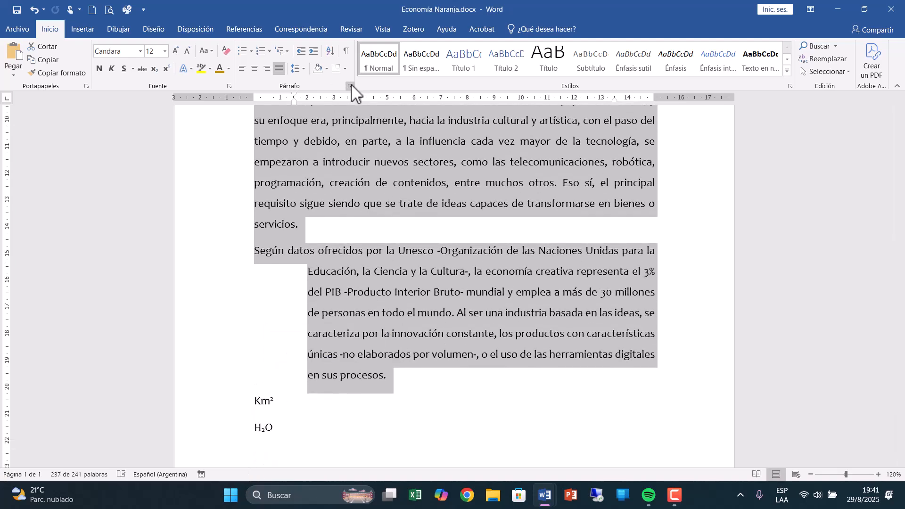
{"action": "left_click", "coordinate": [350, 87]}
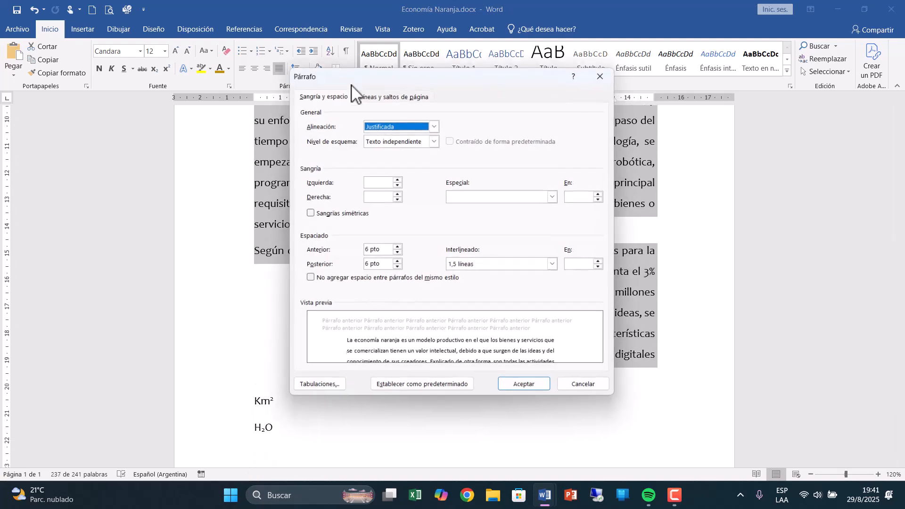
{"action": "left_click", "coordinate": [397, 184]}
{"action": "left_click", "coordinate": [397, 179]}
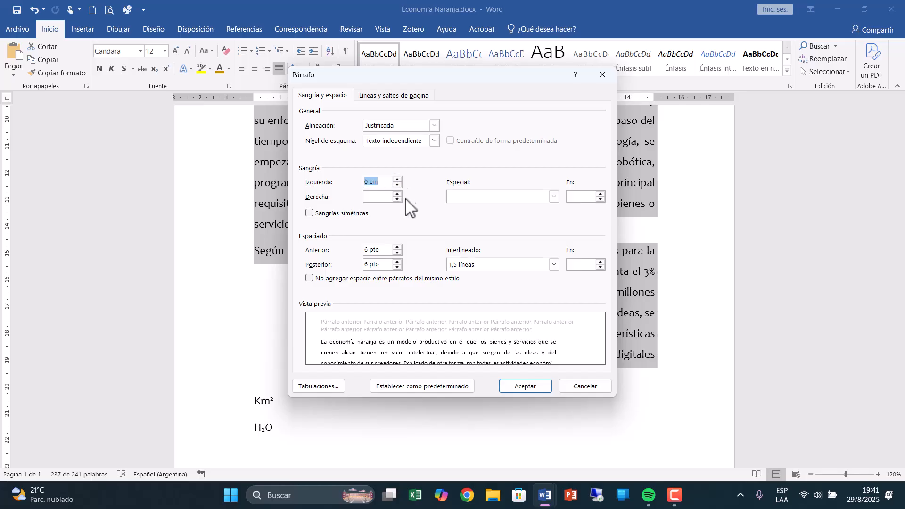
{"action": "left_click", "coordinate": [398, 199]}
{"action": "left_click", "coordinate": [398, 193]}
{"action": "left_click", "coordinate": [474, 197]}
{"action": "left_click", "coordinate": [466, 206]}
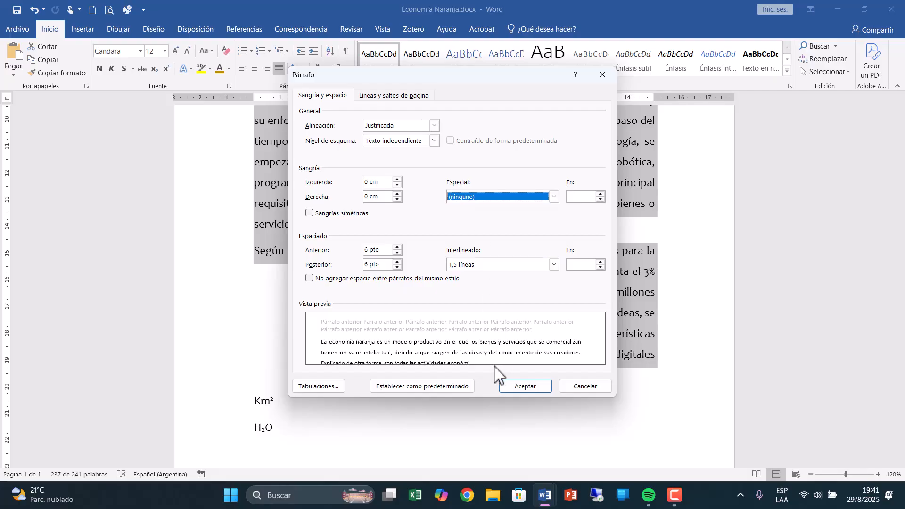
{"action": "left_click", "coordinate": [526, 389]}
{"action": "left_click", "coordinate": [526, 389]}
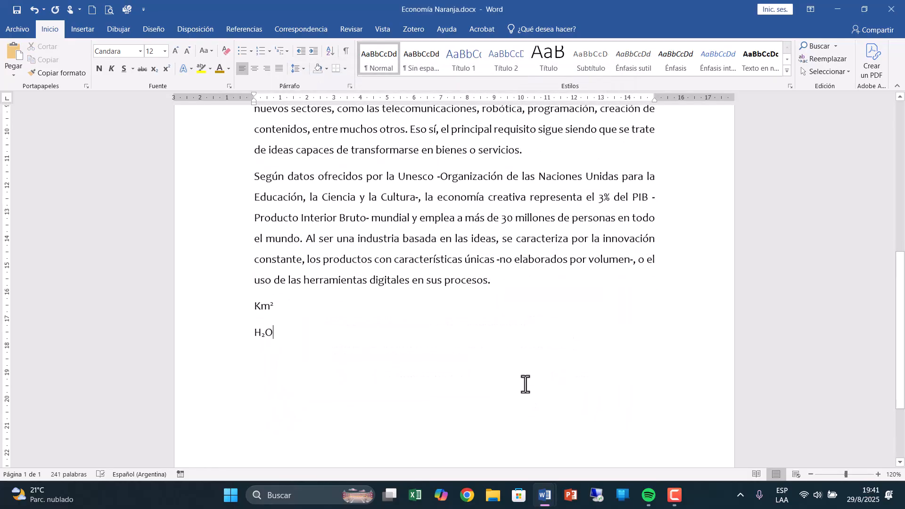
Indent the first body paragraph 1,5 cm from both the left and right margins using the ruler markers.
{"action": "scroll", "coordinate": [524, 383], "scroll_direction": "up", "scroll_amount": 6}
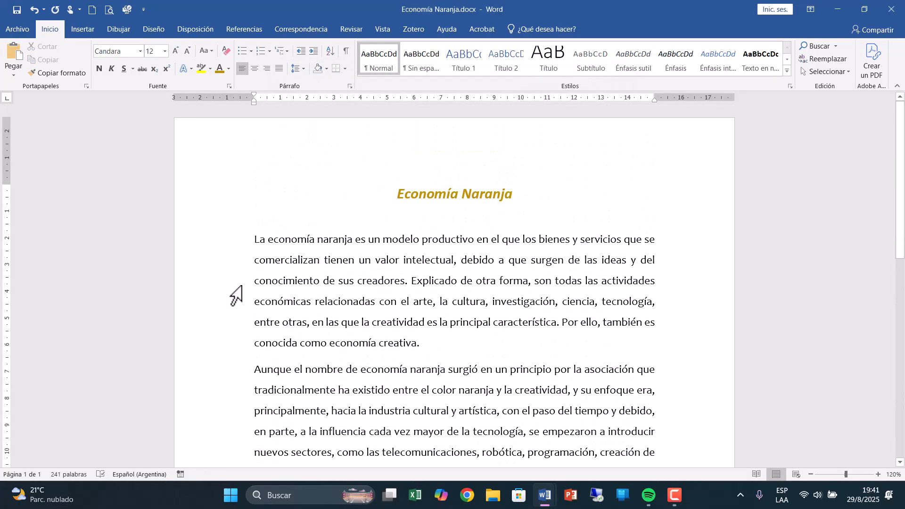
{"action": "left_click_drag", "start_coordinate": [202, 248], "coordinate": [236, 344]}
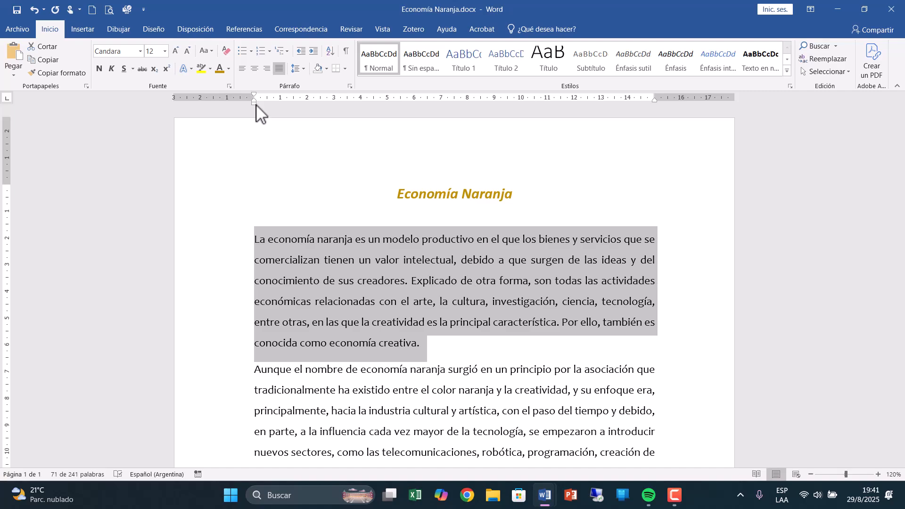
{"action": "left_click_drag", "start_coordinate": [255, 105], "coordinate": [290, 113]}
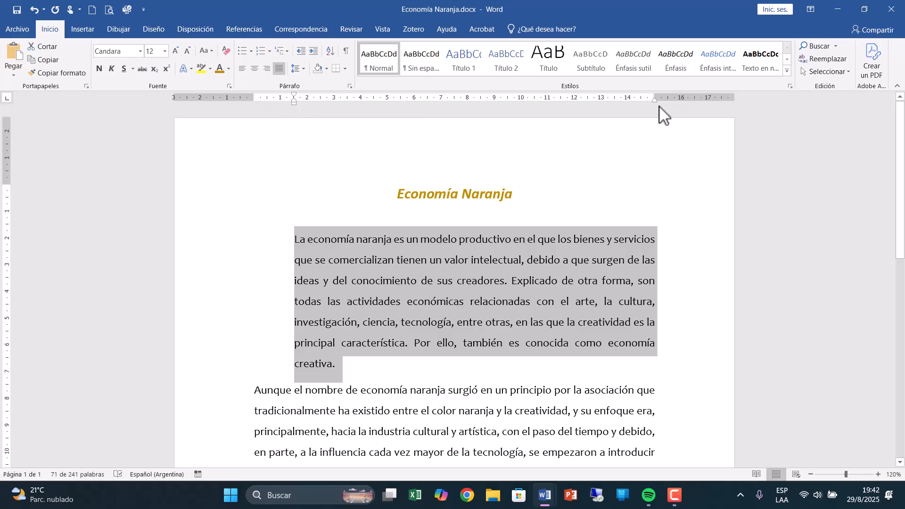
{"action": "left_click_drag", "start_coordinate": [655, 101], "coordinate": [615, 117]}
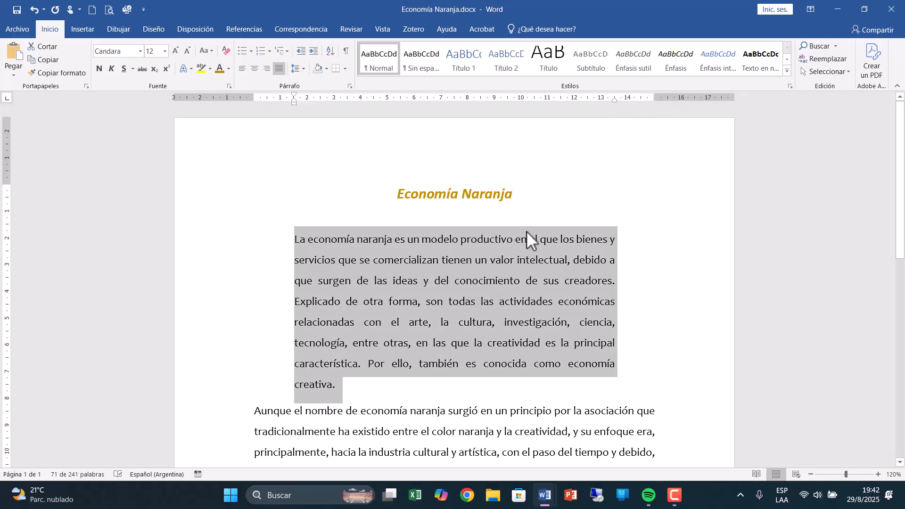
Return the first body paragraph's right and left indents to 0 cm with the ruler markers.
{"action": "left_click_drag", "start_coordinate": [616, 107], "coordinate": [657, 107]}
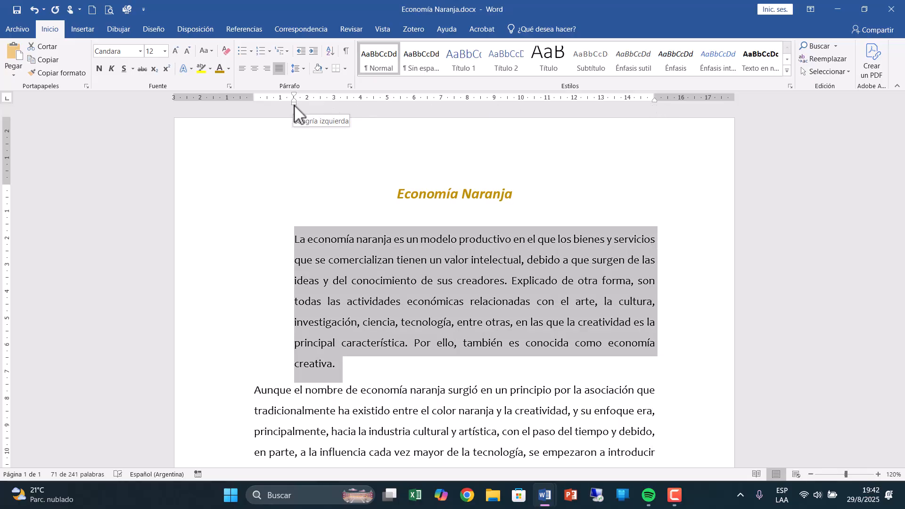
{"action": "left_click_drag", "start_coordinate": [295, 105], "coordinate": [254, 107]}
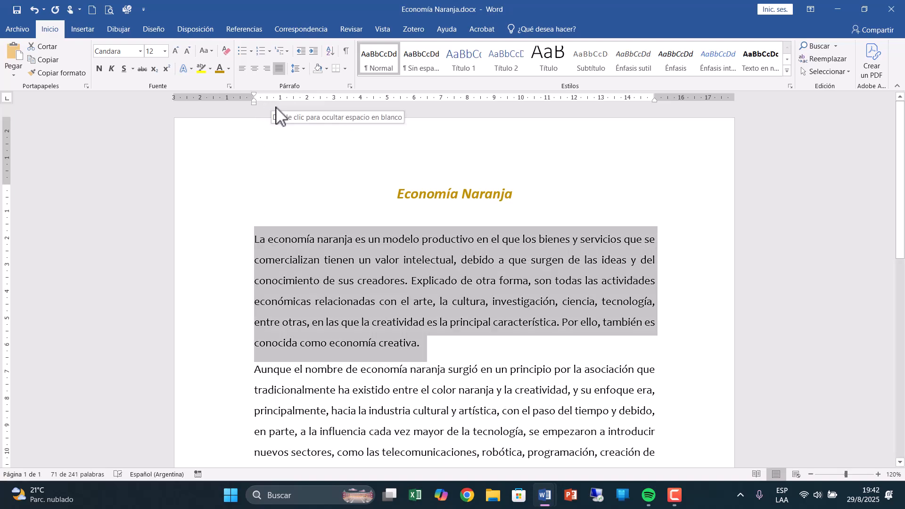
Try a 2,5 cm first-line indent on the first body paragraph with the ruler marker, and return it to 0 cm.
{"action": "mouse_move", "coordinate": [255, 95]}
{"action": "left_mouse_down"}
{"action": "mouse_move", "coordinate": [294, 95]}
{"action": "mouse_move", "coordinate": [319, 110]}
{"action": "left_mouse_up"}
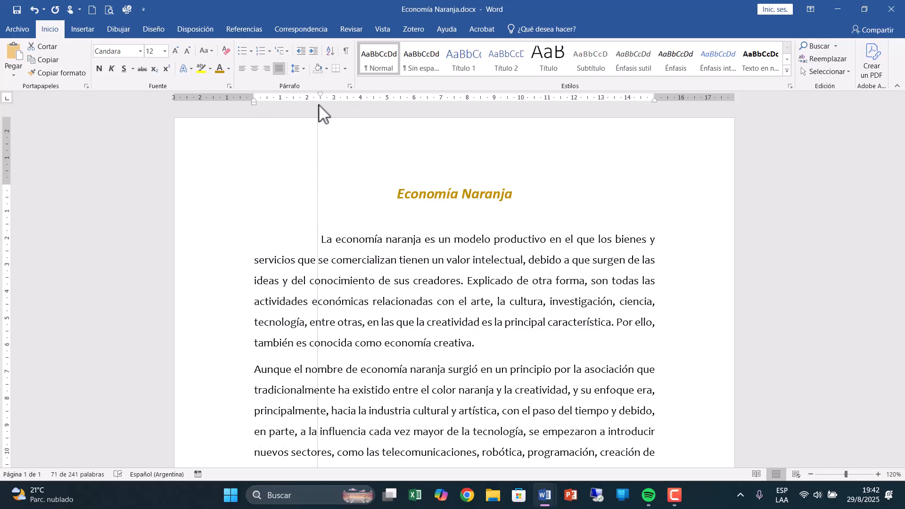
{"action": "triple_click", "coordinate": [363, 278]}
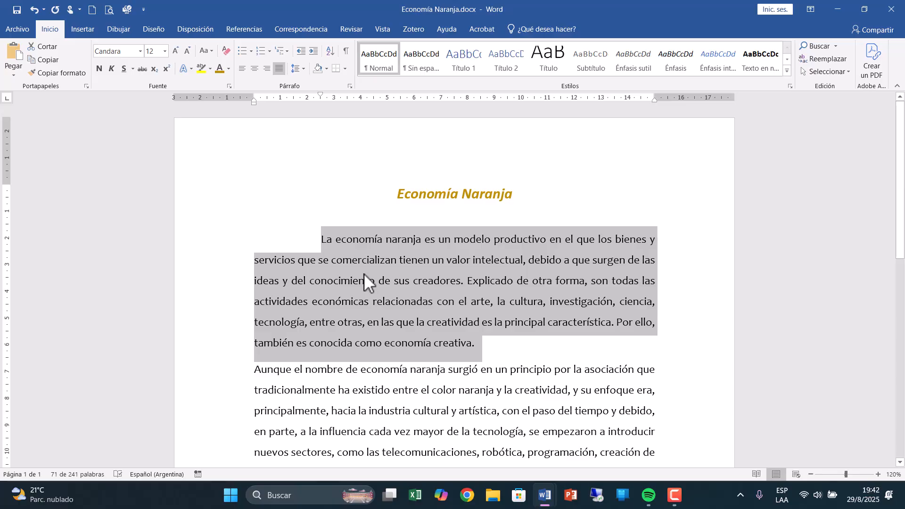
{"action": "left_click_drag", "start_coordinate": [320, 95], "coordinate": [254, 105]}
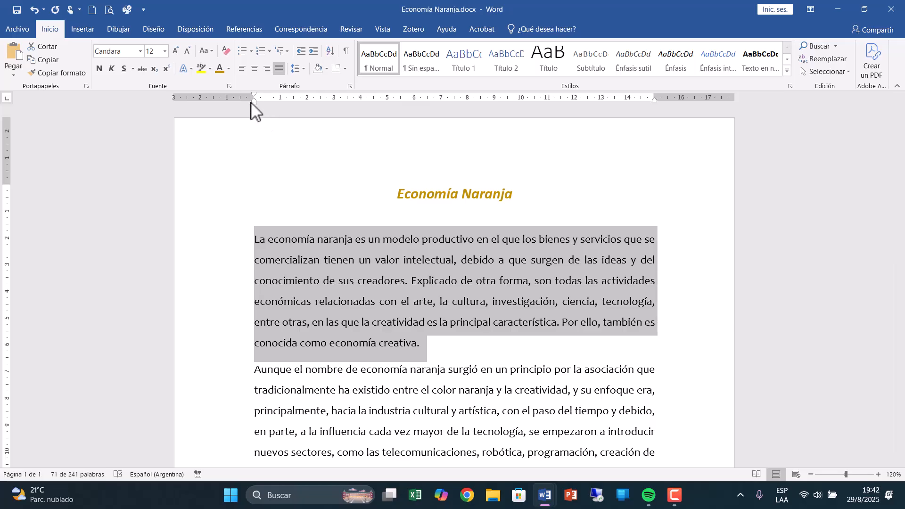
Try a 2 cm hanging indent on the first body paragraph with the ruler marker, and return it to 0 cm.
{"action": "left_click_drag", "start_coordinate": [256, 101], "coordinate": [304, 106]}
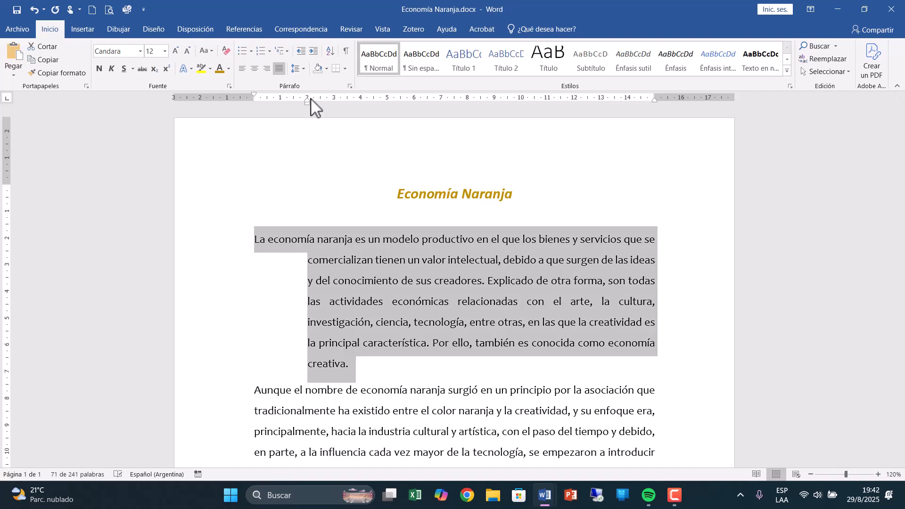
{"action": "left_click_drag", "start_coordinate": [307, 104], "coordinate": [253, 109]}
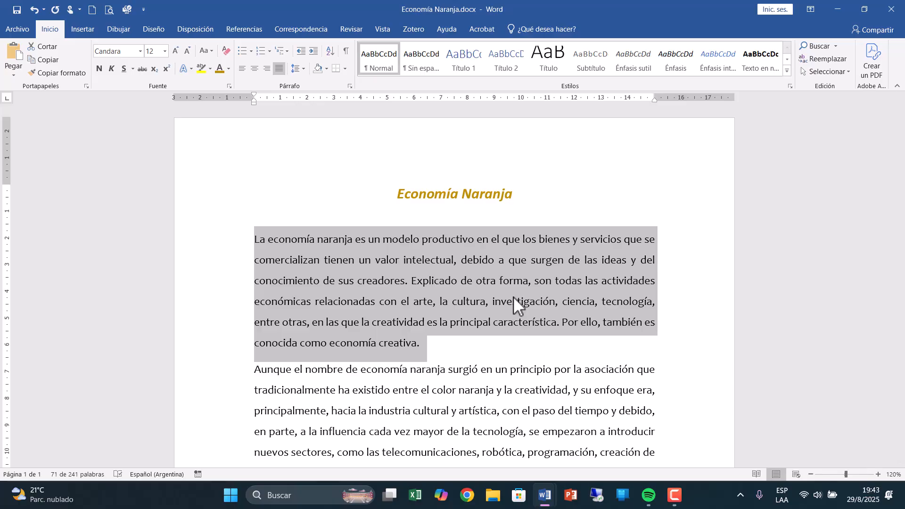
Set the first body paragraph's right indent to exactly 0 cm in the paragraph settings and deselect the text.
{"action": "left_click", "coordinate": [349, 85]}
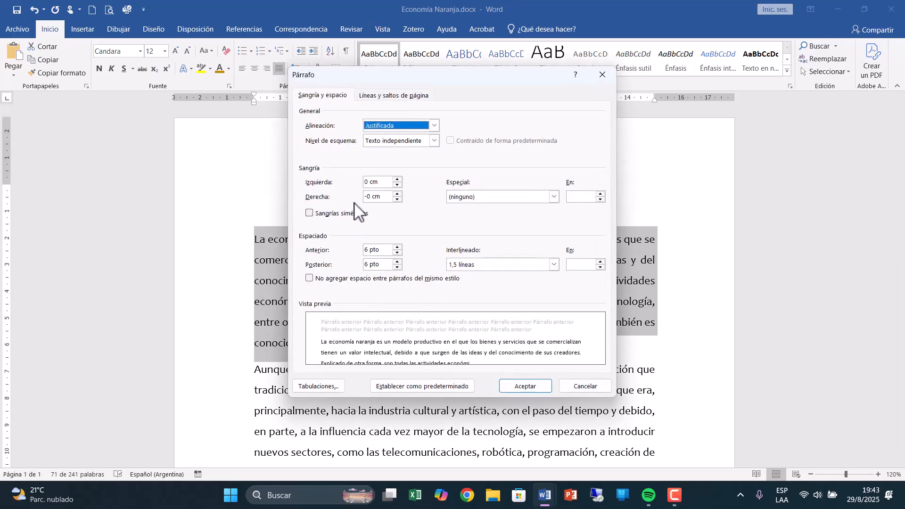
{"action": "left_click", "coordinate": [398, 193]}
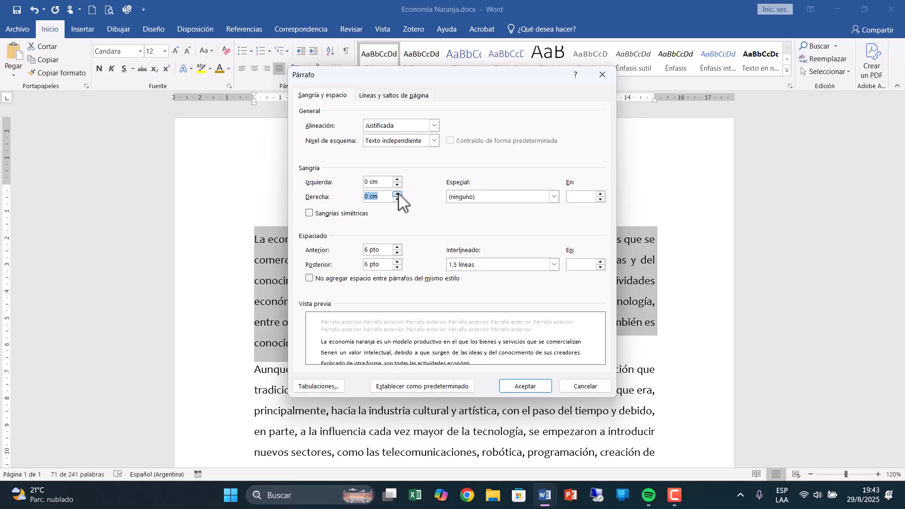
{"action": "left_click", "coordinate": [522, 384]}
{"action": "left_click", "coordinate": [524, 326]}
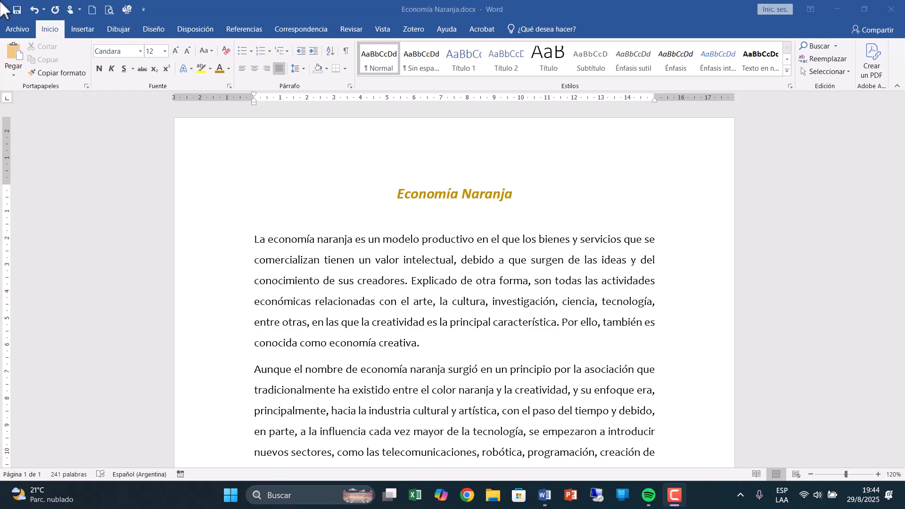
Copy the title Economía Naranja and paste it on a new line between the last body paragraph and Km².
{"action": "left_click", "coordinate": [401, 196]}
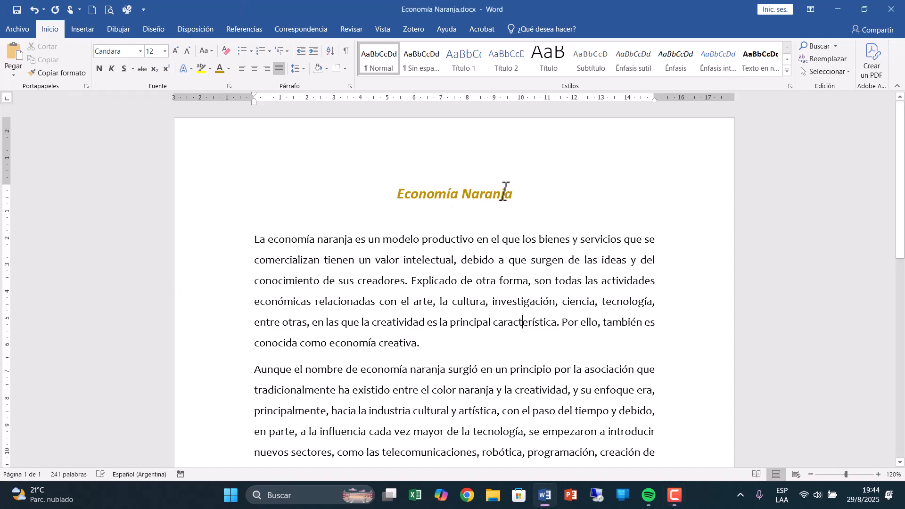
{"action": "left_click_drag", "start_coordinate": [515, 195], "coordinate": [380, 195]}
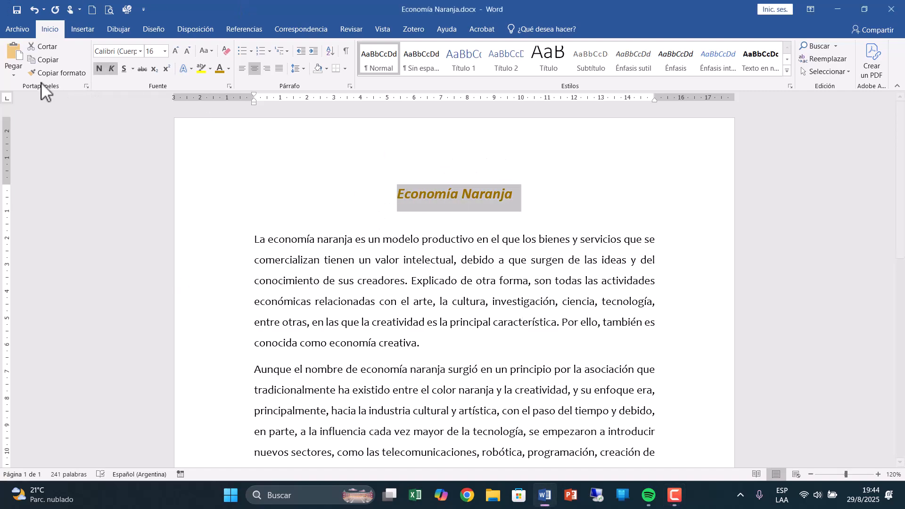
{"action": "scroll", "coordinate": [387, 323], "scroll_direction": "down", "scroll_amount": 10}
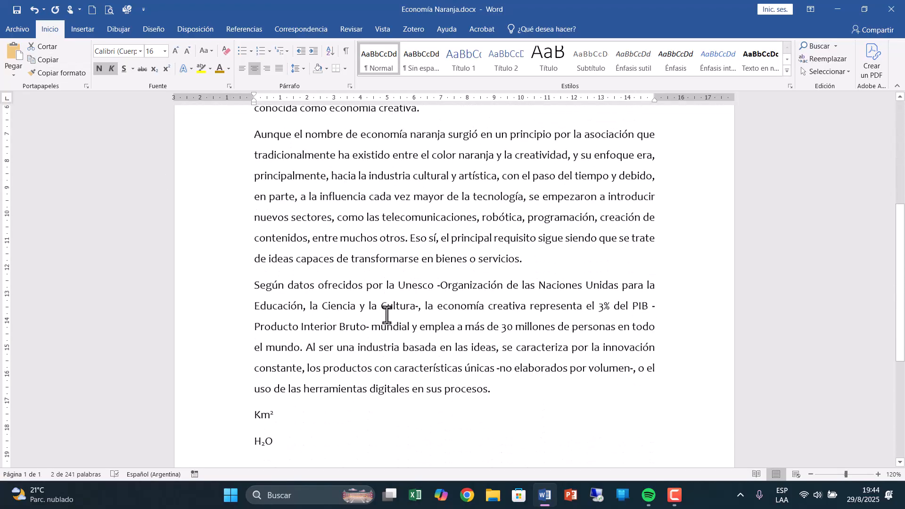
{"action": "left_click", "coordinate": [314, 311]}
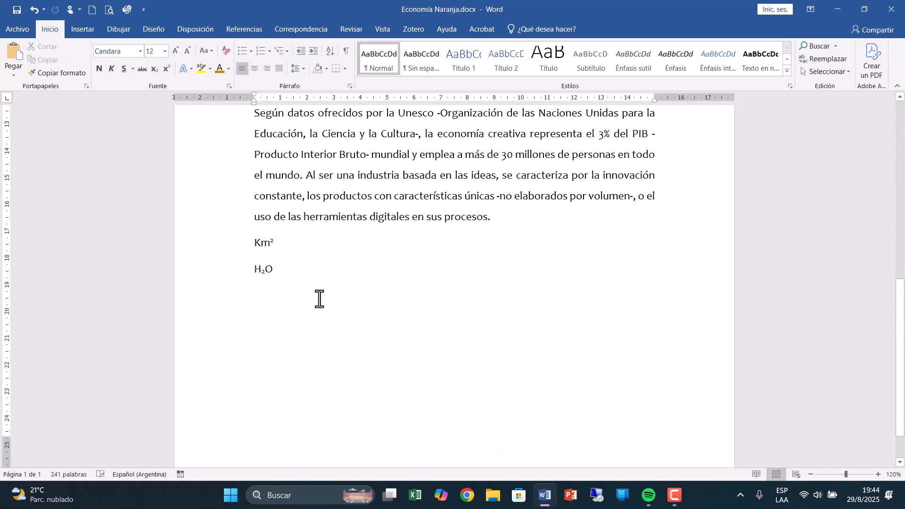
{"action": "left_click", "coordinate": [250, 242]}
{"action": "key", "text": "Return"}
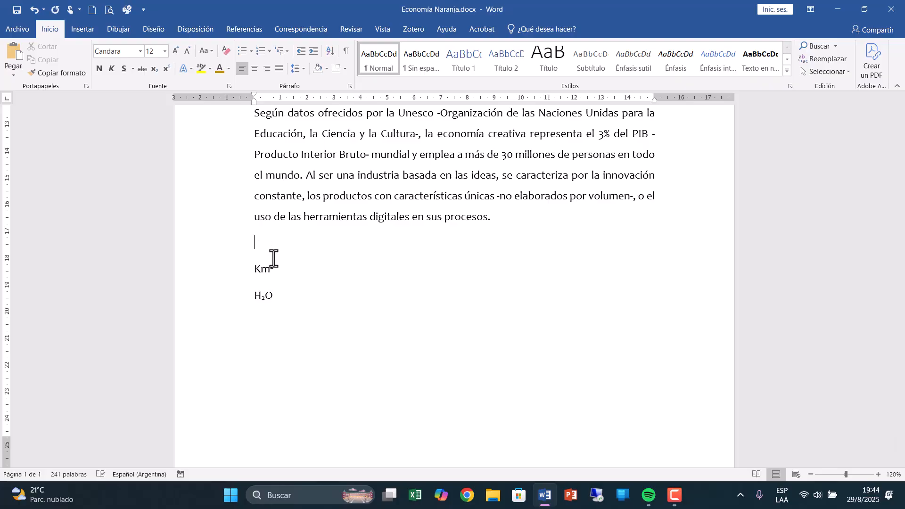
{"action": "type", "text": "Economía Naranja"}
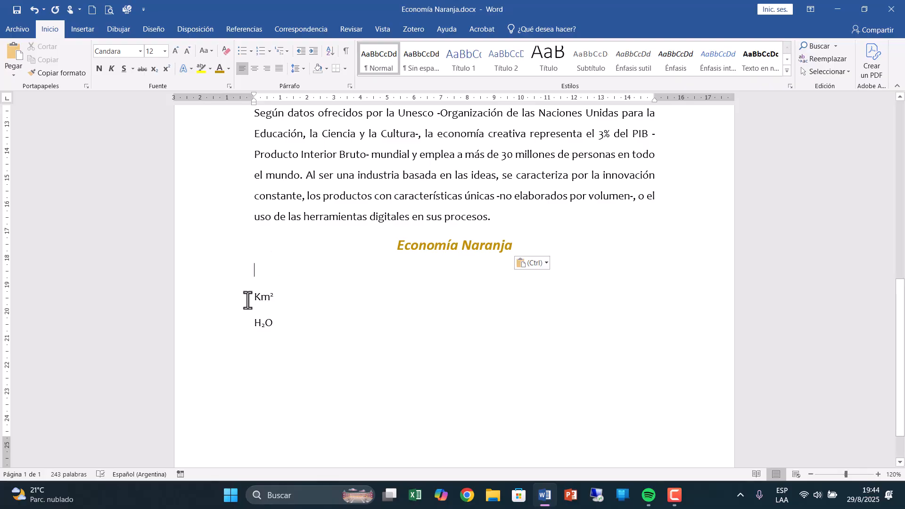
Copy the Km² line to a new line below H₂O, and cut the original Km² line above it.
{"action": "left_click_drag", "start_coordinate": [254, 296], "coordinate": [281, 300]}
{"action": "key", "text": "ctrl+c"}
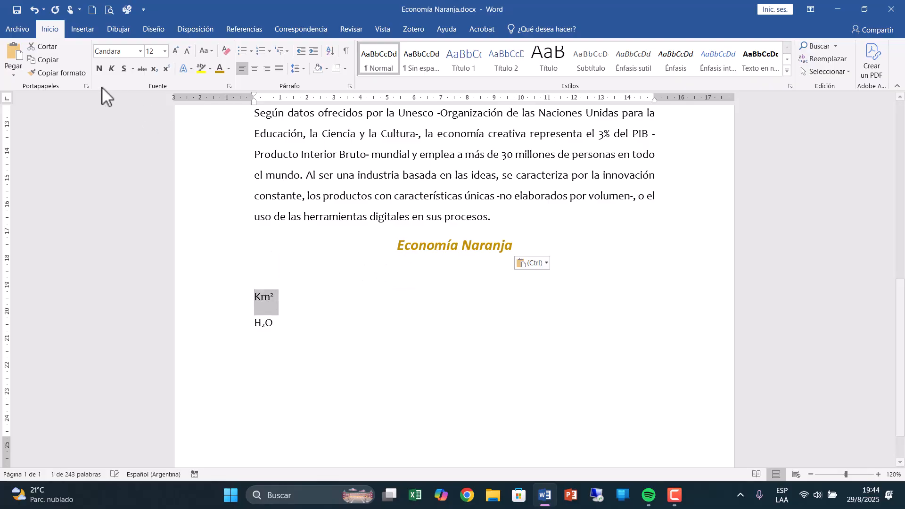
{"action": "left_click", "coordinate": [57, 62]}
{"action": "left_click", "coordinate": [281, 370]}
{"action": "key", "text": "Return"}
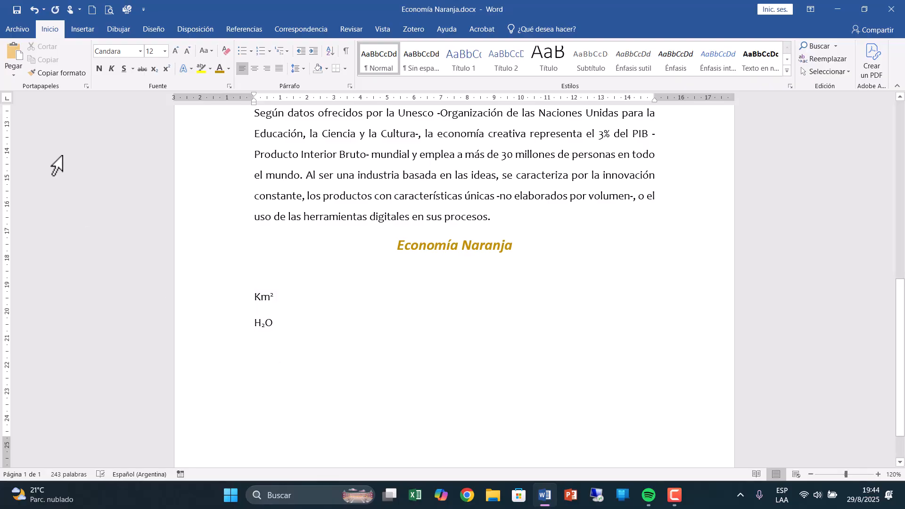
{"action": "left_click", "coordinate": [22, 57]}
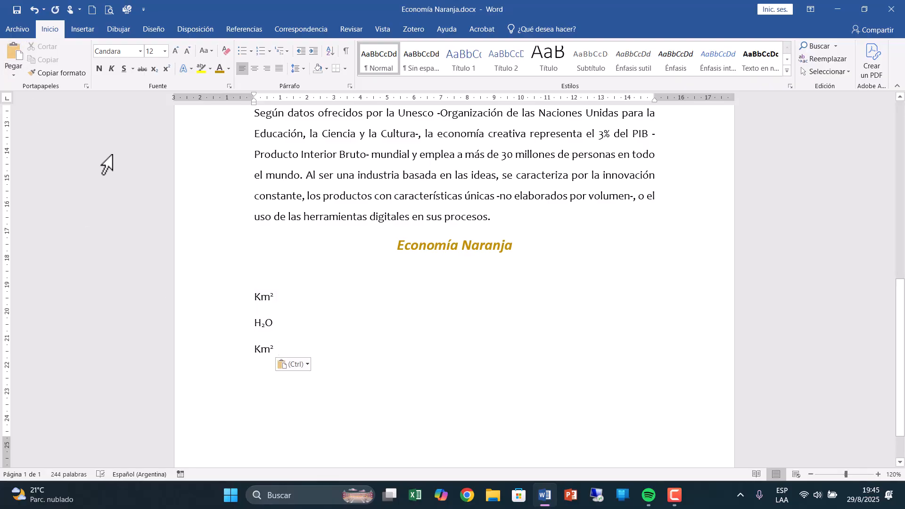
{"action": "left_click", "coordinate": [210, 303]}
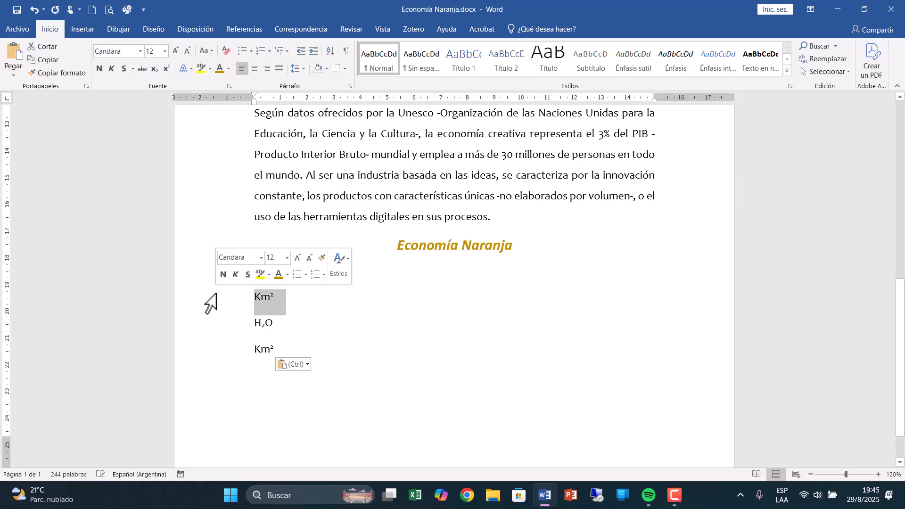
{"action": "left_click", "coordinate": [36, 47]}
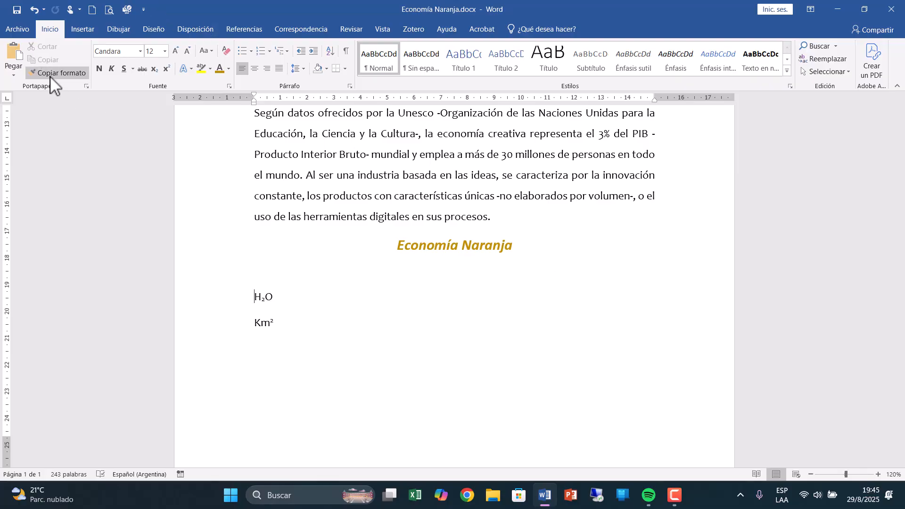
Show the clipboard contents and copy the whole first body paragraph into the collection.
{"action": "left_click", "coordinate": [87, 86]}
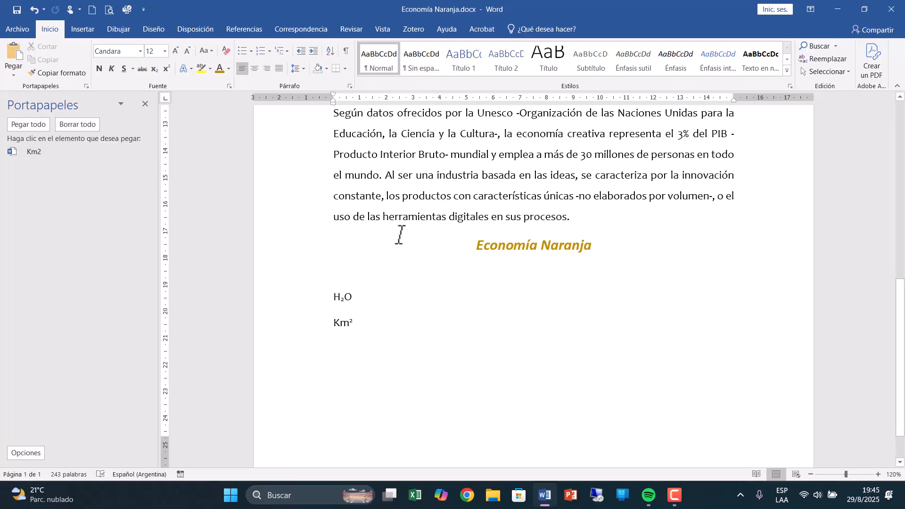
{"action": "scroll", "coordinate": [410, 234], "scroll_direction": "up", "scroll_amount": 3}
{"action": "scroll", "coordinate": [417, 231], "scroll_direction": "up", "scroll_amount": 6}
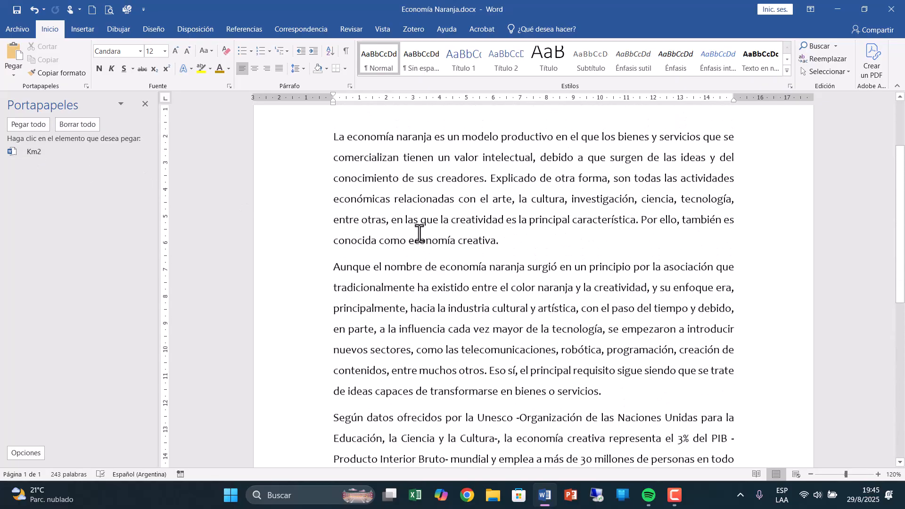
{"action": "left_click_drag", "start_coordinate": [268, 236], "coordinate": [303, 341]}
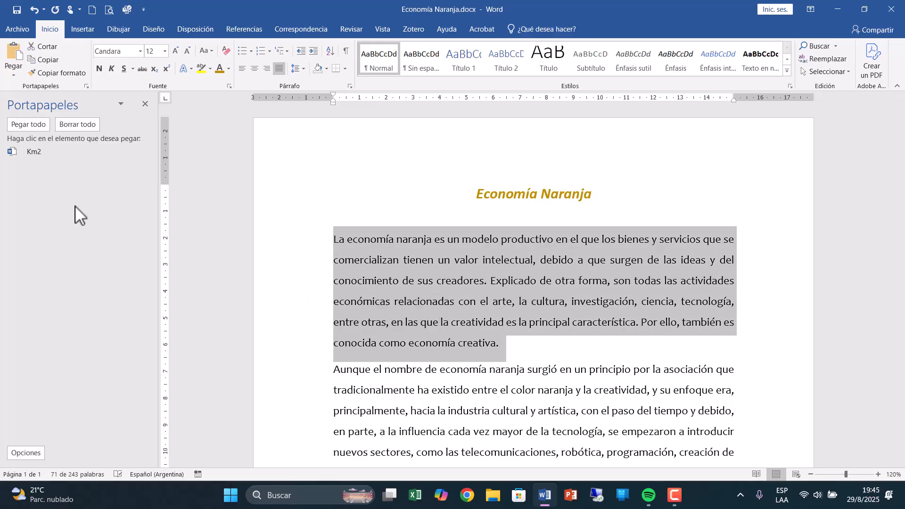
{"action": "left_click", "coordinate": [46, 58]}
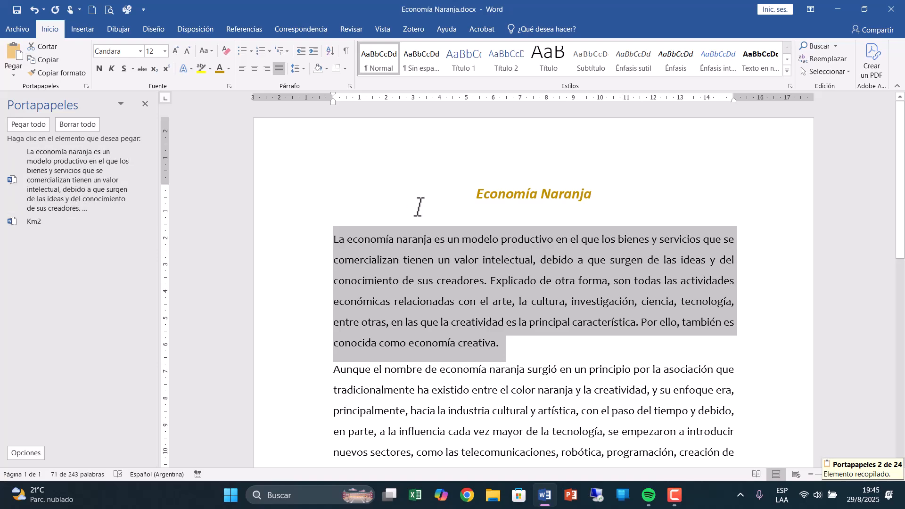
Add the title Economía Naranja and the H₂O line to the clipboard collection by copying each one.
{"action": "left_click_drag", "start_coordinate": [453, 192], "coordinate": [597, 197]}
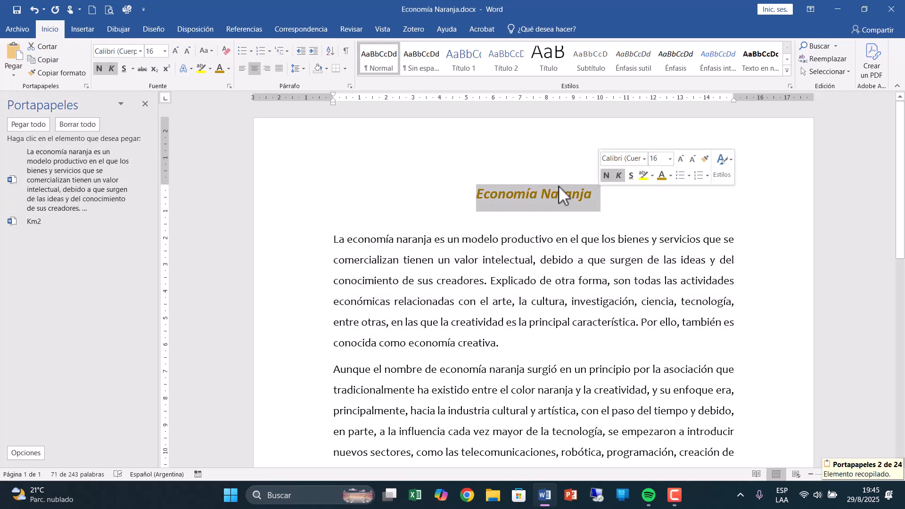
{"action": "left_click", "coordinate": [49, 61]}
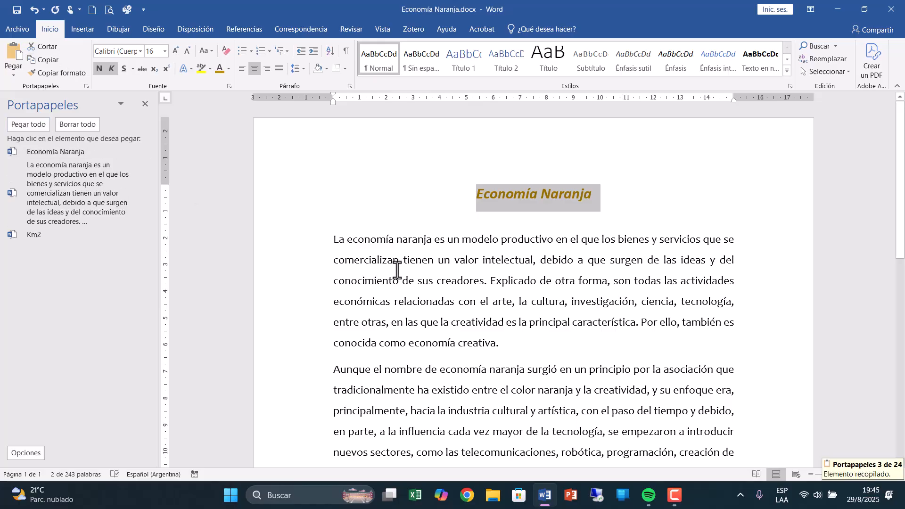
{"action": "scroll", "coordinate": [532, 305], "scroll_direction": "down", "scroll_amount": 1}
{"action": "scroll", "coordinate": [532, 306], "scroll_direction": "down", "scroll_amount": 7}
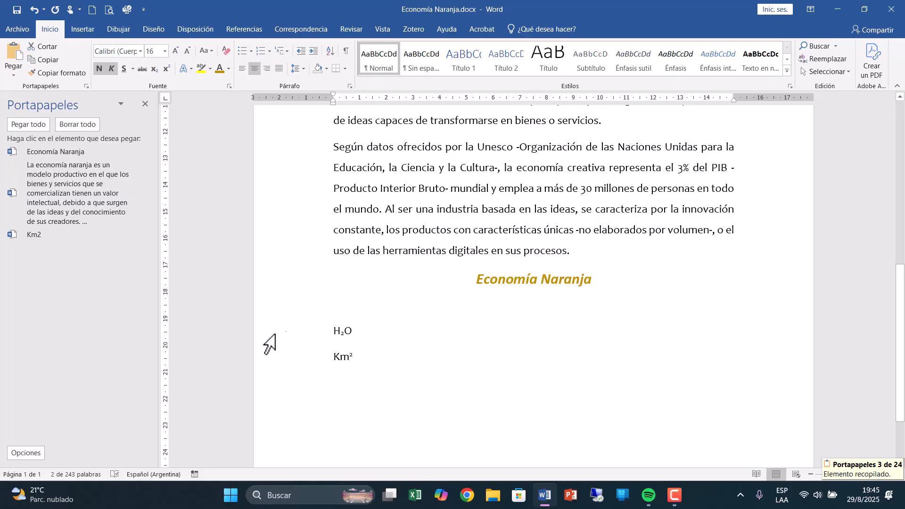
{"action": "left_click", "coordinate": [292, 338]}
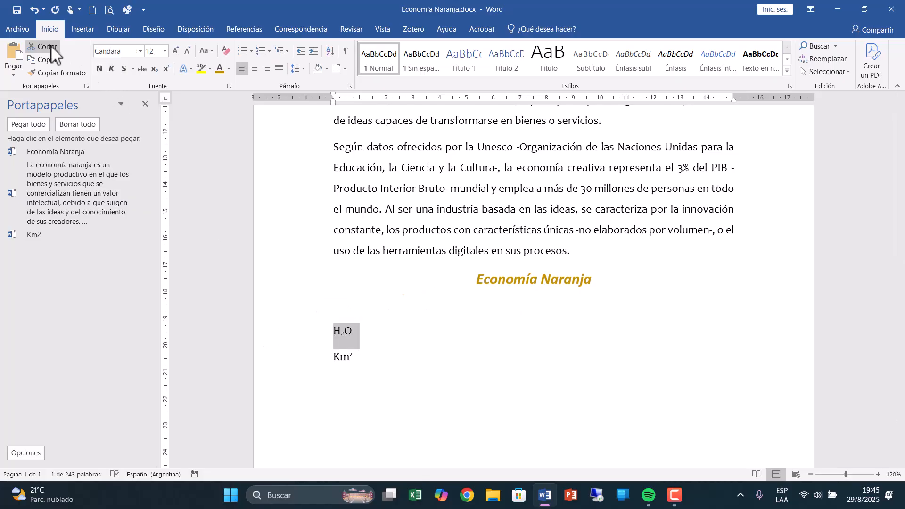
{"action": "left_click", "coordinate": [47, 64]}
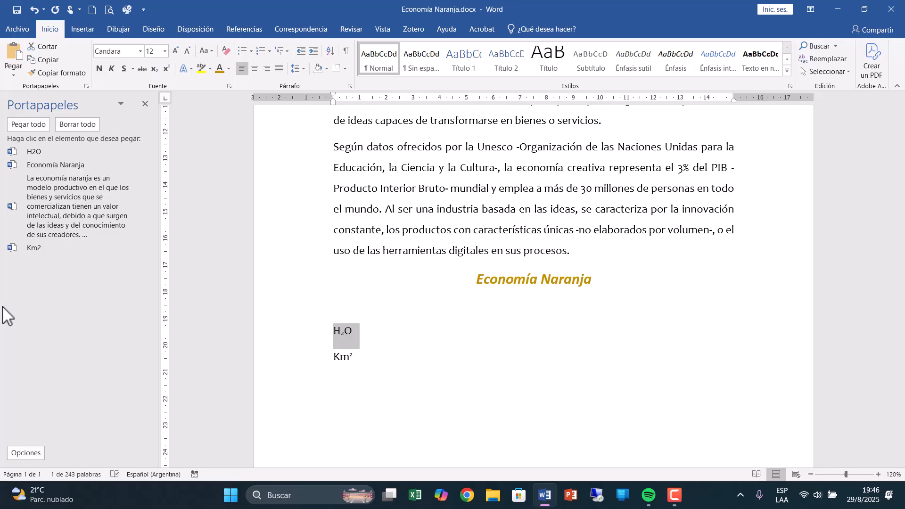
Paste the collected first paragraph, title, H2O and Km2 items in that order on a new line below the last Km² line.
{"action": "double_click", "coordinate": [376, 389]}
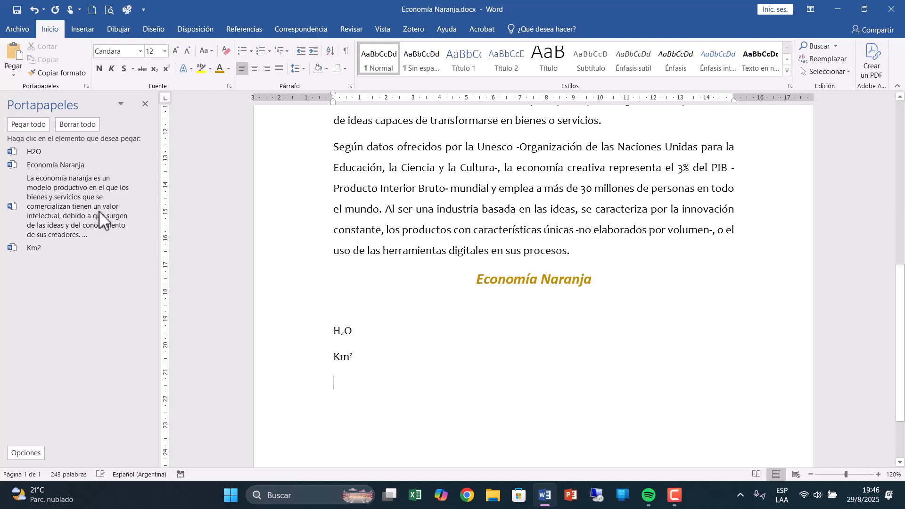
{"action": "left_click", "coordinate": [54, 189]}
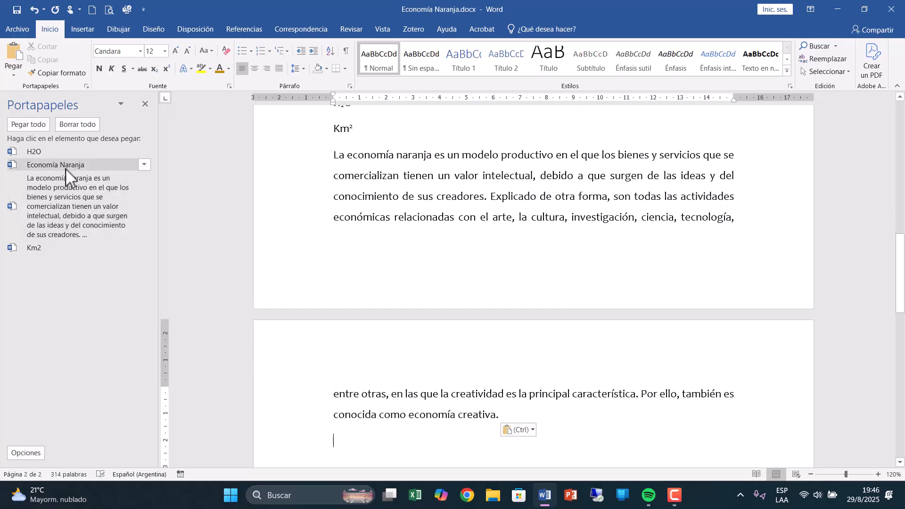
{"action": "left_click", "coordinate": [66, 167]}
{"action": "left_click", "coordinate": [41, 152]}
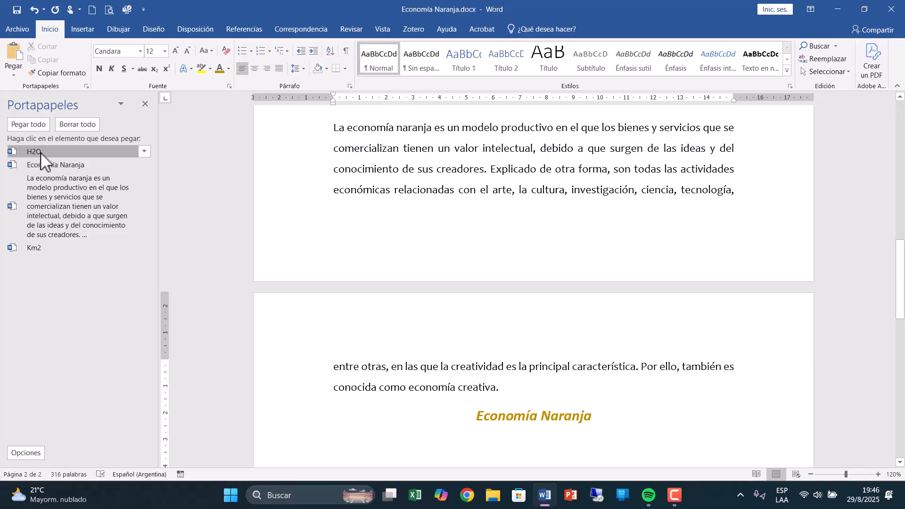
{"action": "left_click", "coordinate": [36, 253]}
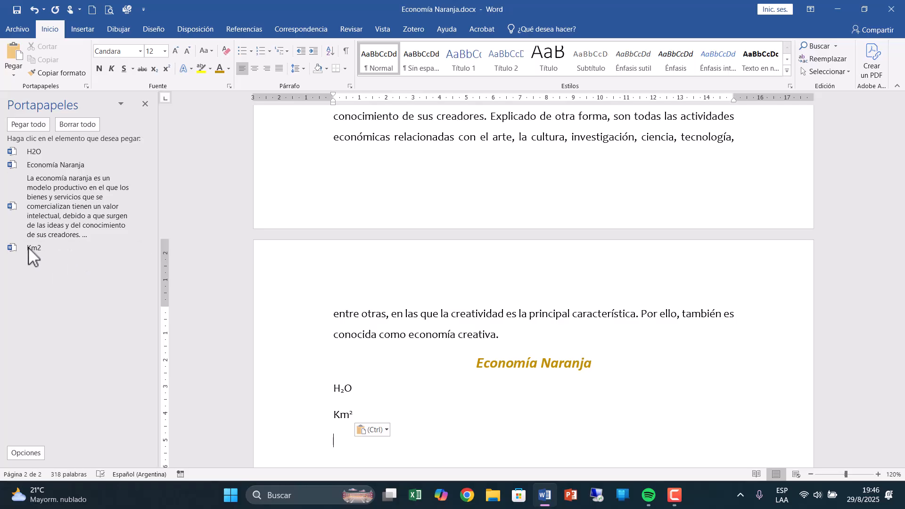
Delete the Km2 item from the clipboard collection, clear all remaining items and close the clipboard pane.
{"action": "left_click", "coordinate": [143, 247]}
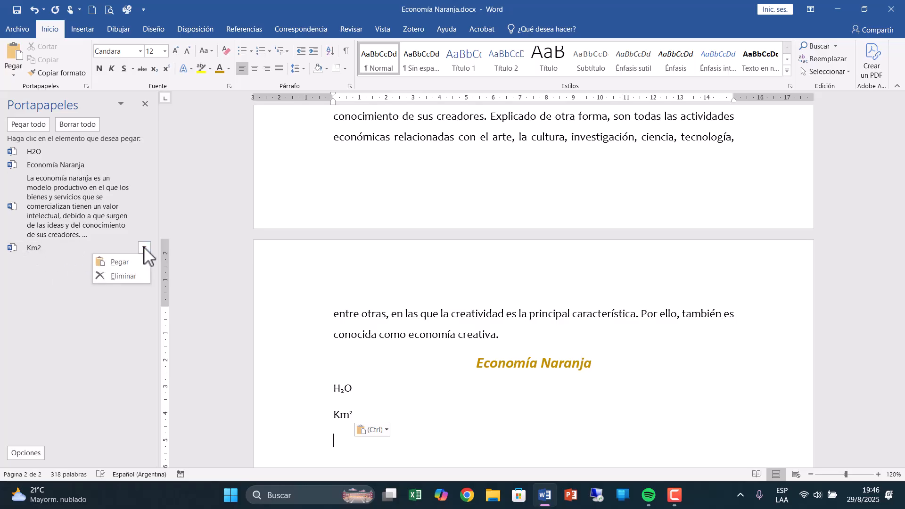
{"action": "left_click", "coordinate": [126, 272]}
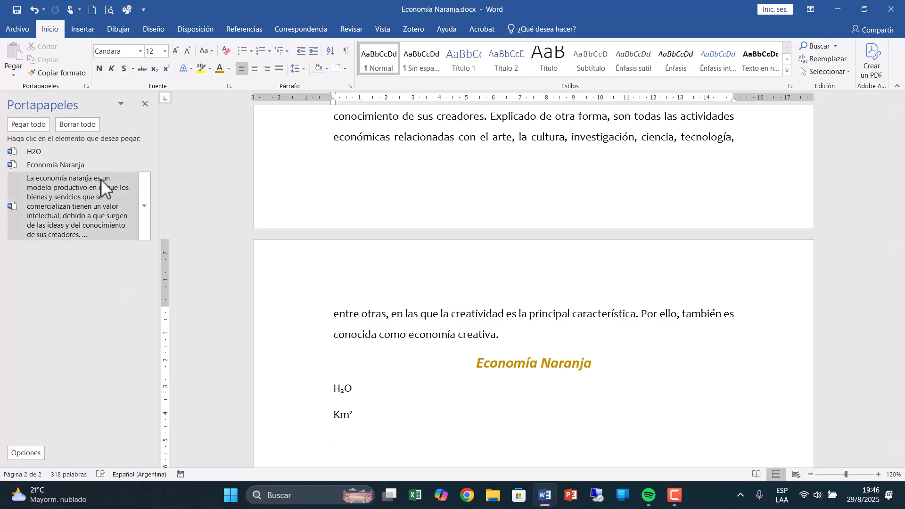
{"action": "left_click", "coordinate": [75, 123]}
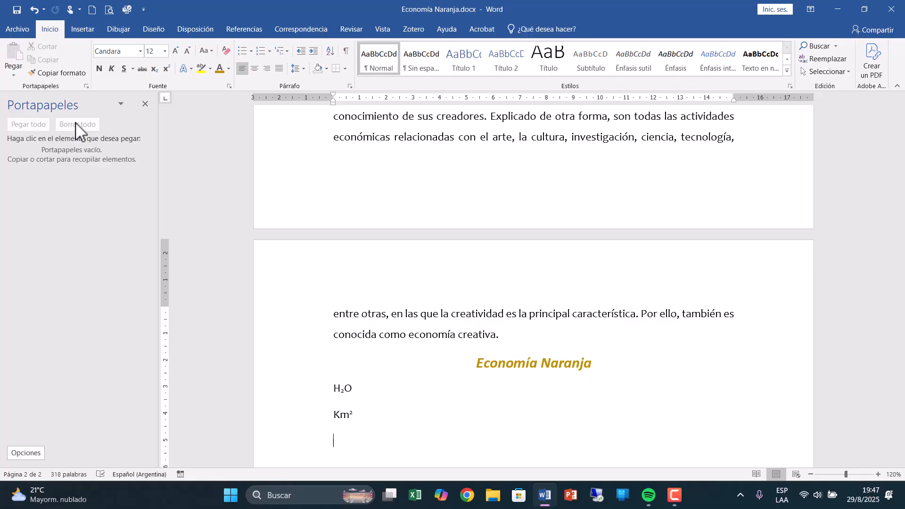
{"action": "left_click", "coordinate": [146, 103]}
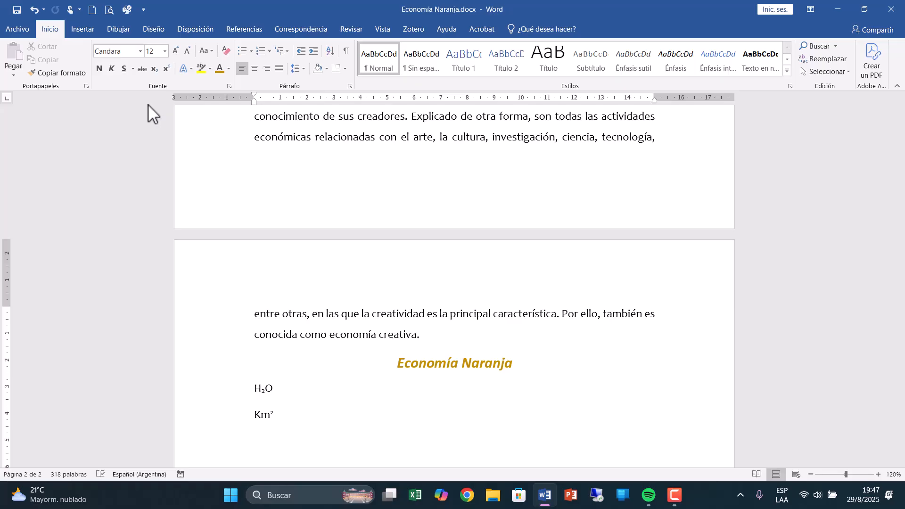
Change the font of the main Economía Naranja title at the start of the document to Tiza.
{"action": "scroll", "coordinate": [221, 114], "scroll_direction": "down", "scroll_amount": 4}
{"action": "scroll", "coordinate": [221, 114], "scroll_direction": "up", "scroll_amount": 10}
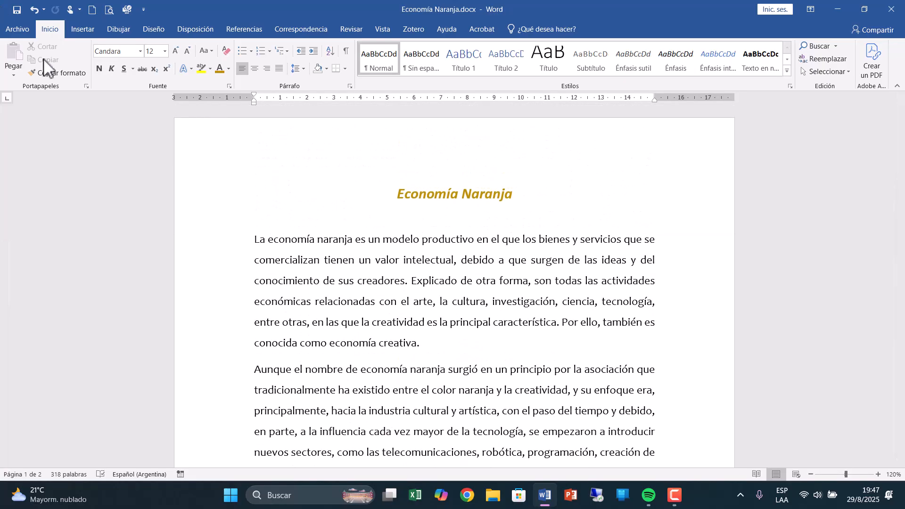
{"action": "left_click_drag", "start_coordinate": [395, 195], "coordinate": [507, 192]}
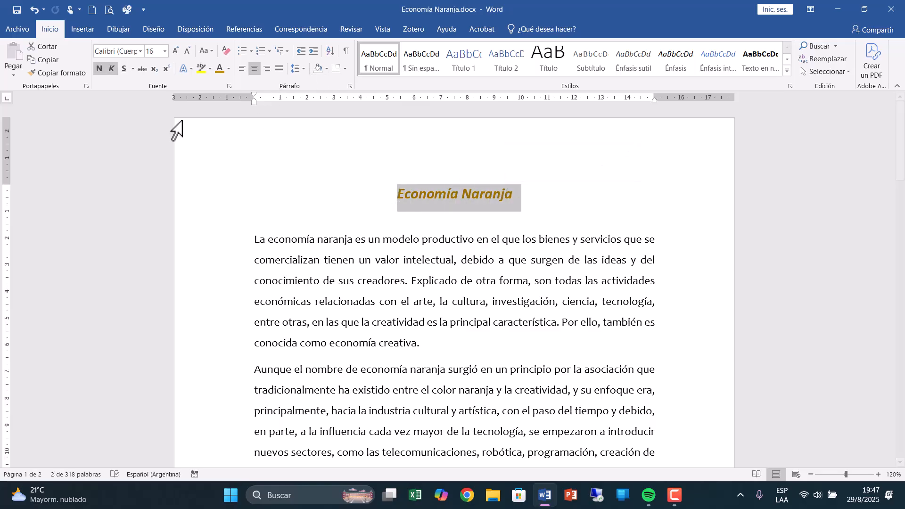
{"action": "left_click", "coordinate": [141, 51]}
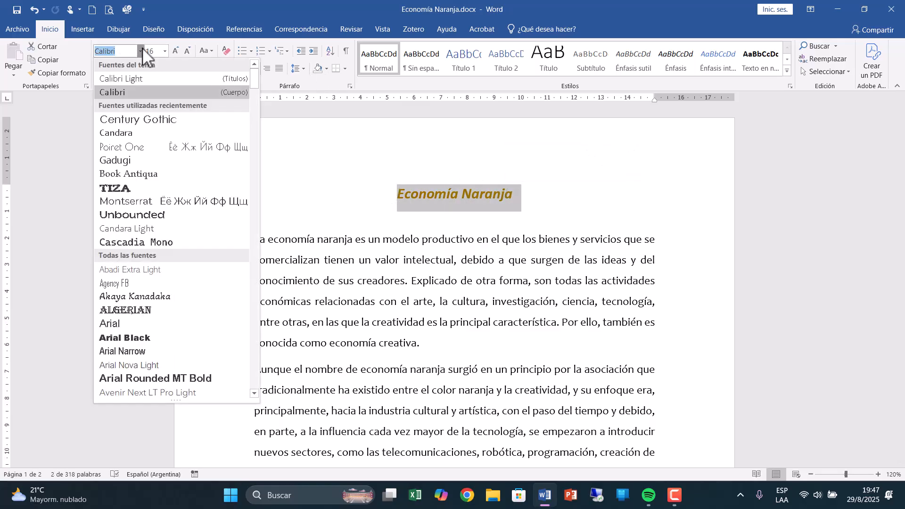
{"action": "left_click", "coordinate": [135, 187]}
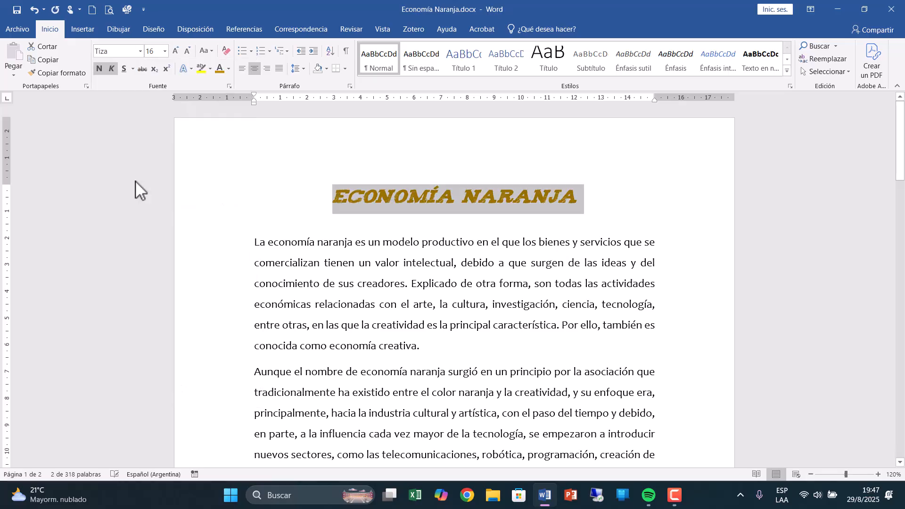
Color the main title with the darker blue theme color and give it a single underline.
{"action": "left_click", "coordinate": [228, 69]}
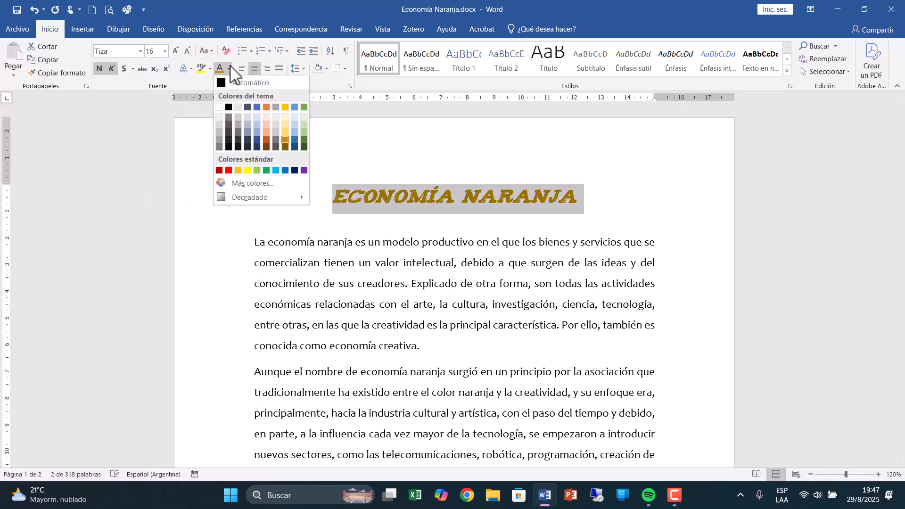
{"action": "left_click", "coordinate": [257, 138]}
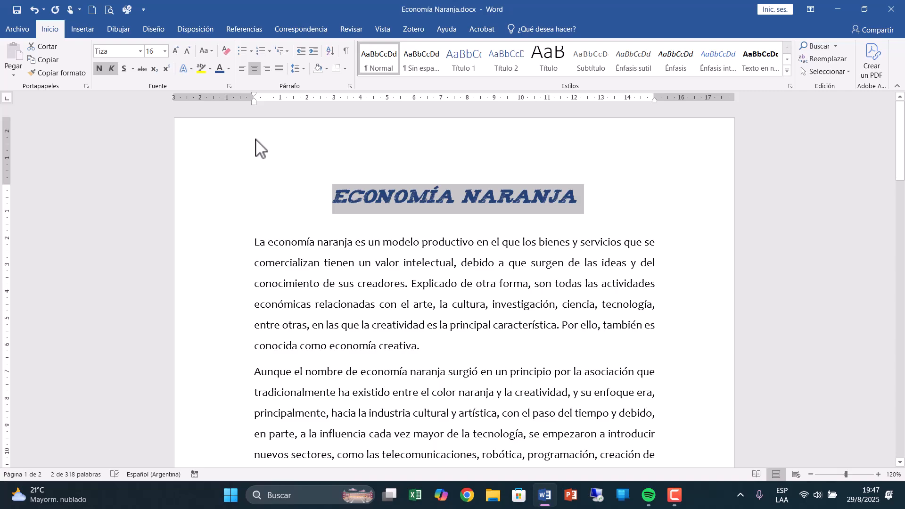
{"action": "left_click", "coordinate": [133, 69]}
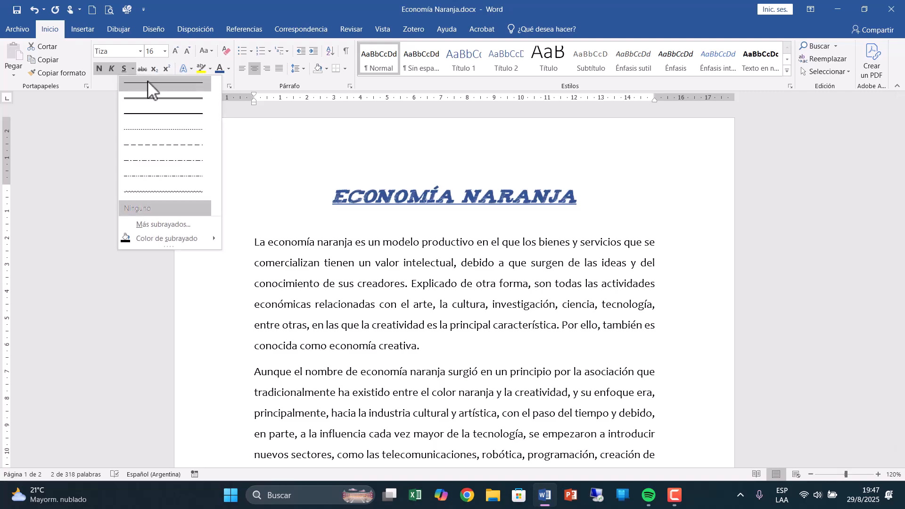
{"action": "left_click", "coordinate": [147, 84]}
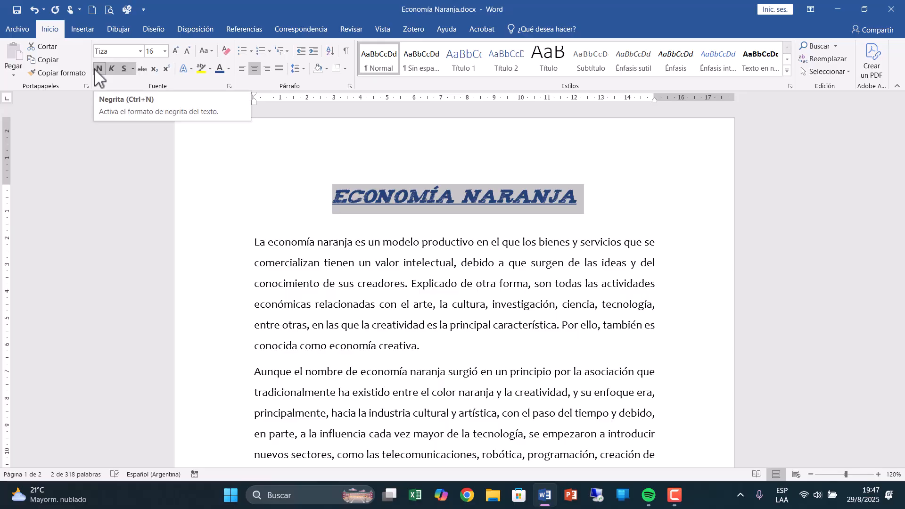
Copy the main title's formatting with Format Painter onto the Economía Naranja title below the third body paragraph.
{"action": "left_click", "coordinate": [81, 71]}
{"action": "scroll", "coordinate": [358, 308], "scroll_direction": "down", "scroll_amount": 5}
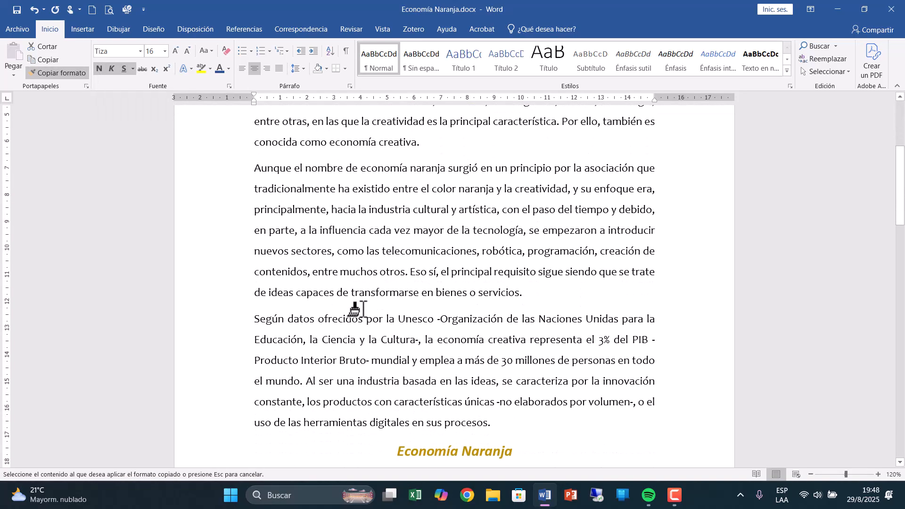
{"action": "scroll", "coordinate": [359, 309], "scroll_direction": "down", "scroll_amount": 3}
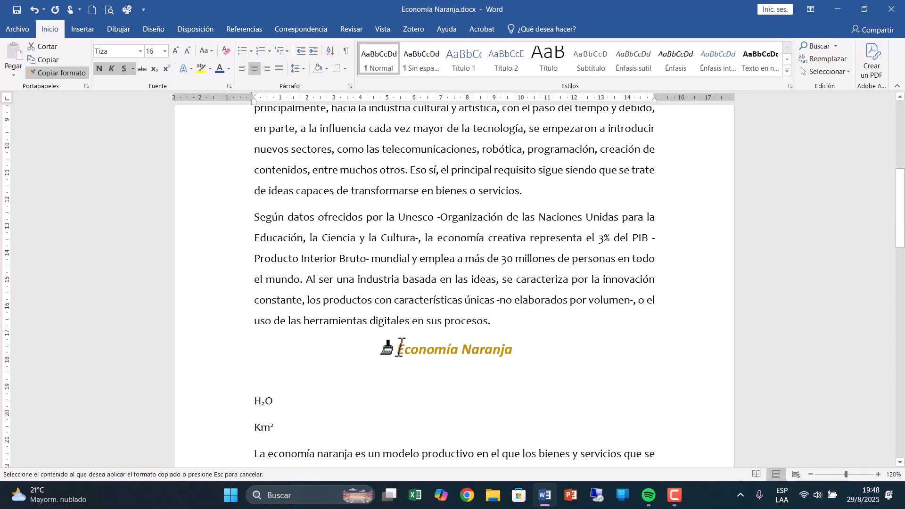
{"action": "left_click_drag", "start_coordinate": [397, 349], "coordinate": [519, 349]}
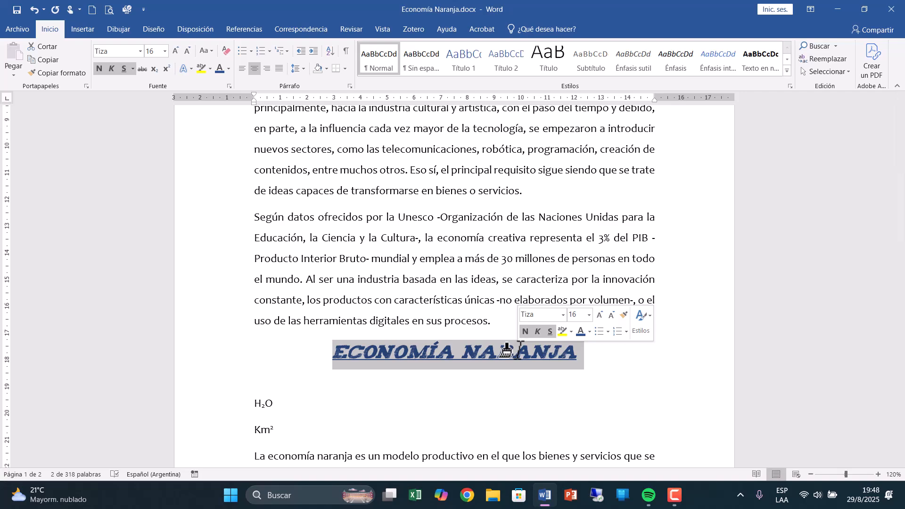
Lock Format Painter on for repeated use with the restyled title's formatting and apply it to the Economía Naranja title on page 2.
{"action": "left_click", "coordinate": [71, 71]}
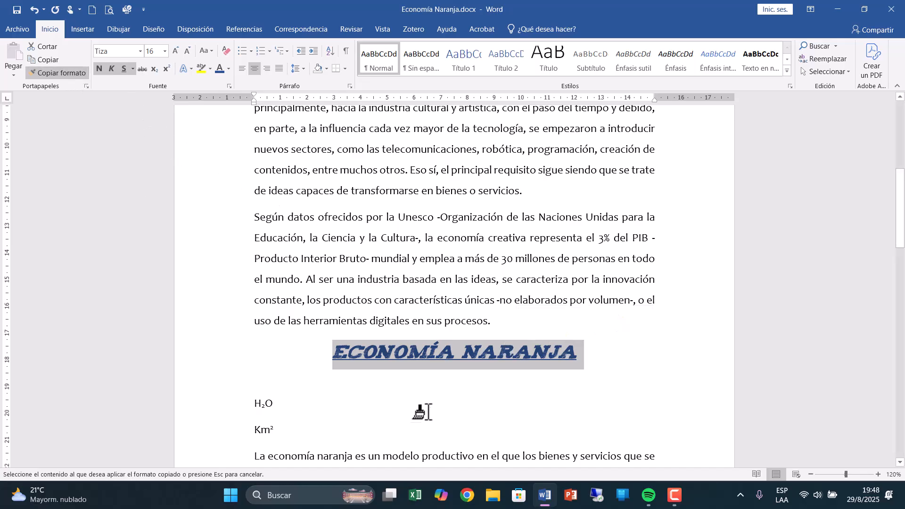
{"action": "scroll", "coordinate": [421, 411], "scroll_direction": "down", "scroll_amount": 2}
{"action": "scroll", "coordinate": [428, 410], "scroll_direction": "down", "scroll_amount": 4}
{"action": "left_click_drag", "start_coordinate": [397, 432], "coordinate": [538, 436]}
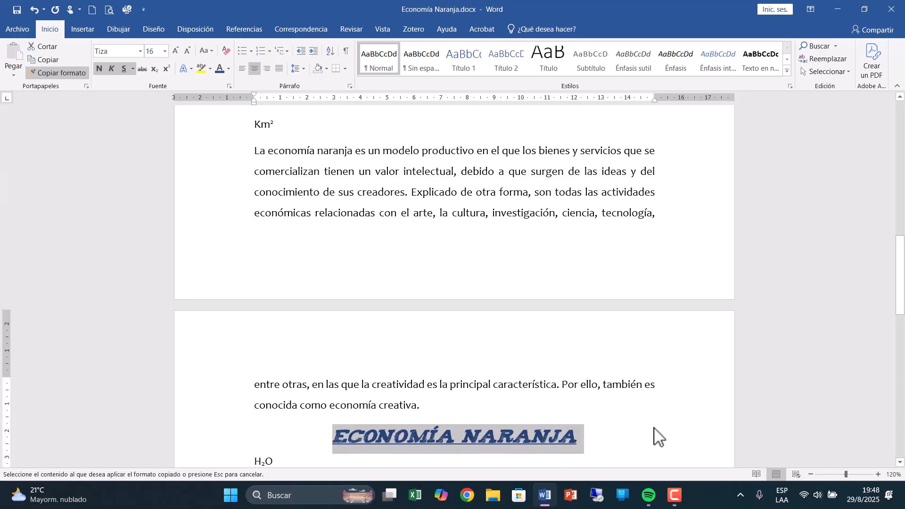
Apply the copied title formatting to the last Km² line on page 2 and turn Format Painter off.
{"action": "scroll", "coordinate": [650, 427], "scroll_direction": "down", "scroll_amount": 2}
{"action": "scroll", "coordinate": [651, 427], "scroll_direction": "down", "scroll_amount": 6}
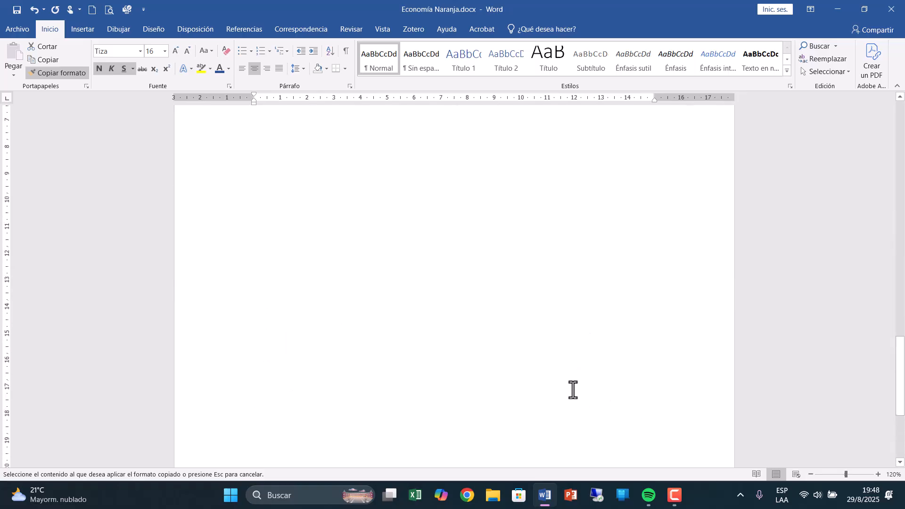
{"action": "scroll", "coordinate": [361, 311], "scroll_direction": "up", "scroll_amount": 2}
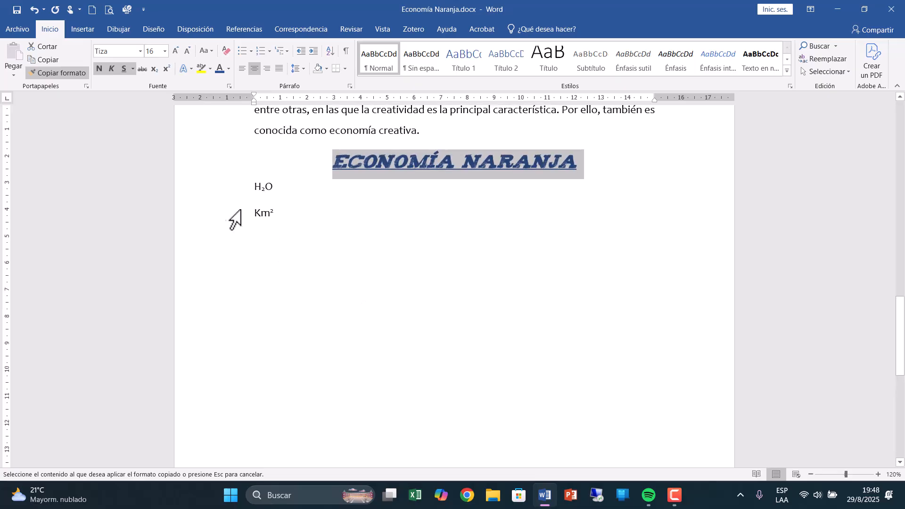
{"action": "left_click_drag", "start_coordinate": [252, 212], "coordinate": [276, 212]}
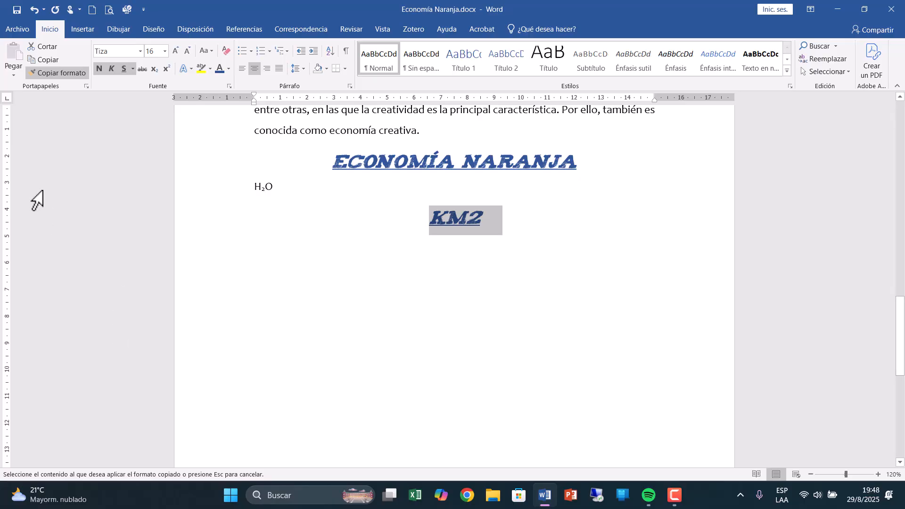
{"action": "left_click", "coordinate": [67, 71]}
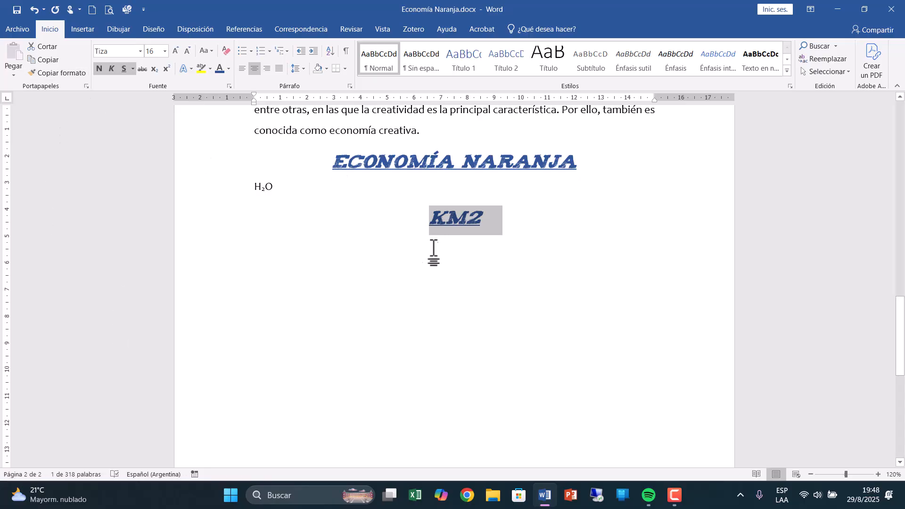
{"action": "scroll", "coordinate": [471, 315], "scroll_direction": "up", "scroll_amount": 2}
{"action": "scroll", "coordinate": [471, 320], "scroll_direction": "up", "scroll_amount": 10}
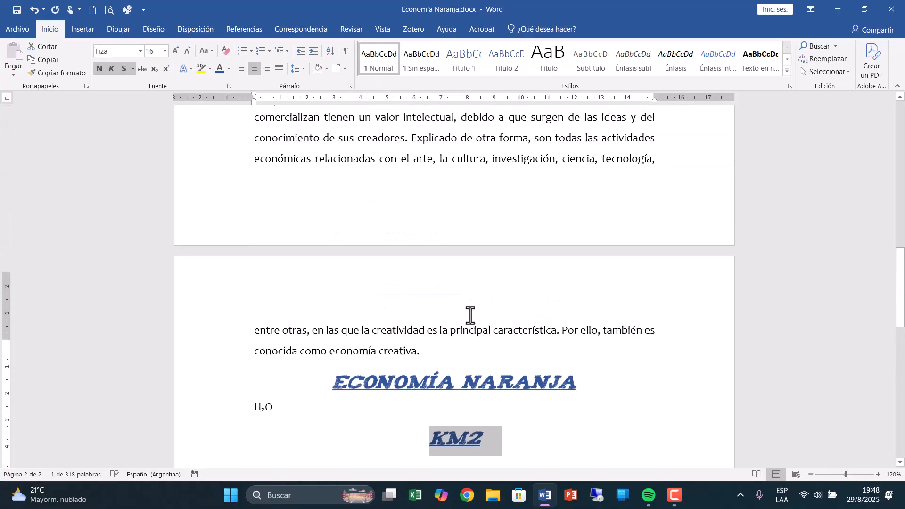
{"action": "scroll", "coordinate": [469, 314], "scroll_direction": "up", "scroll_amount": 8}
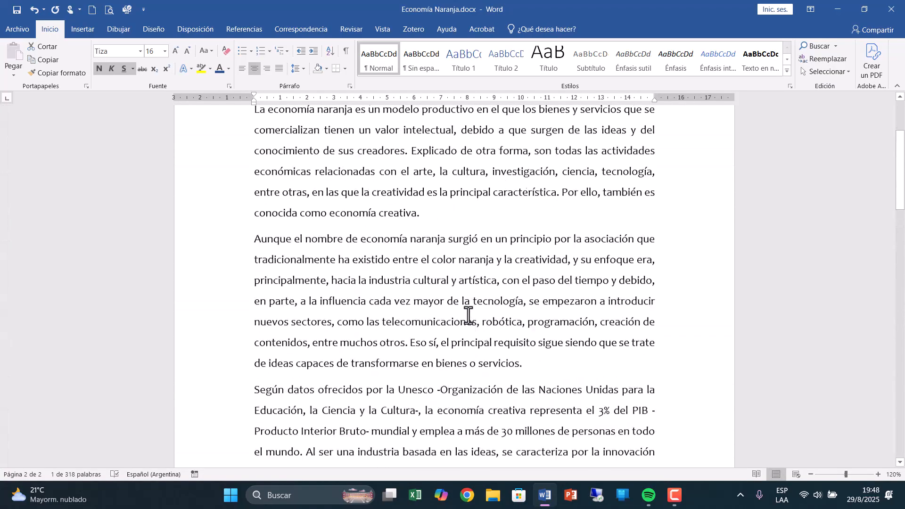
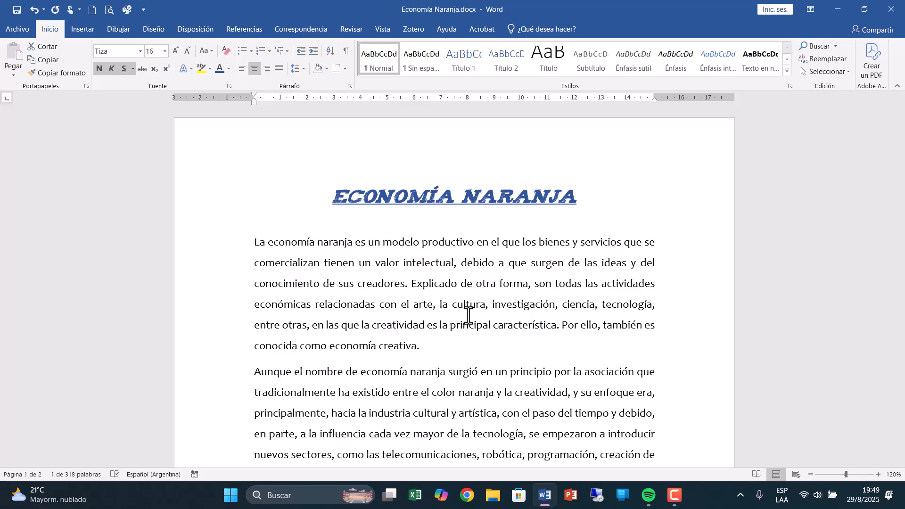
Search the document for "Economía", look through the highlighted matches on both pages, and close the search.
{"action": "left_click", "coordinate": [817, 47]}
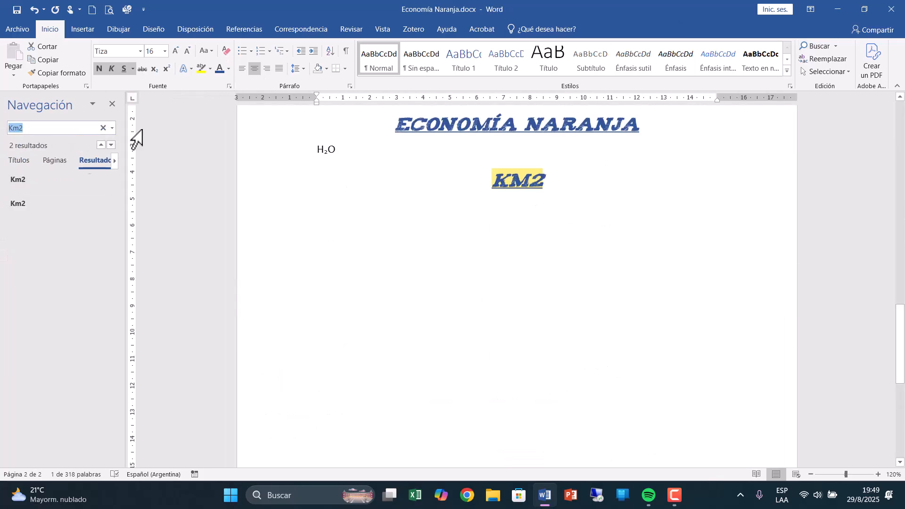
{"action": "left_click", "coordinate": [102, 128]}
{"action": "left_click", "coordinate": [26, 129]}
{"action": "type", "text": "Eco"}
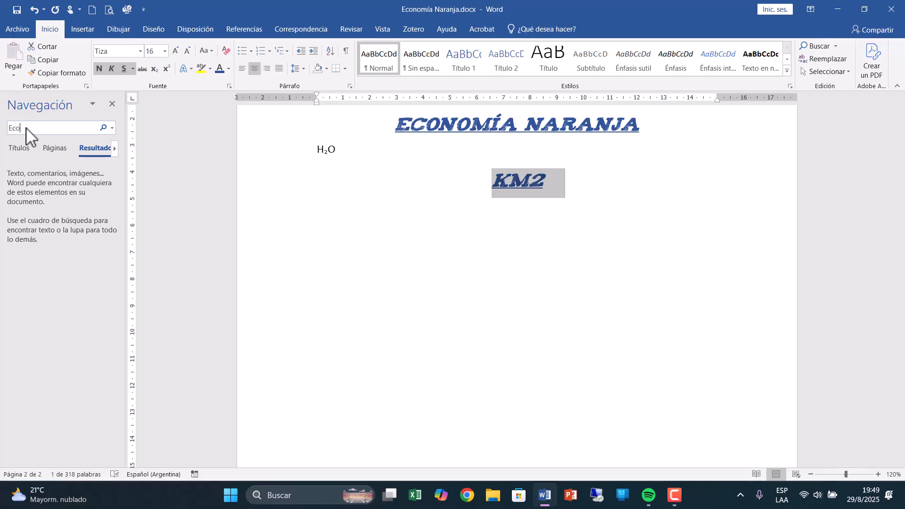
{"action": "type", "text": "nomi"}
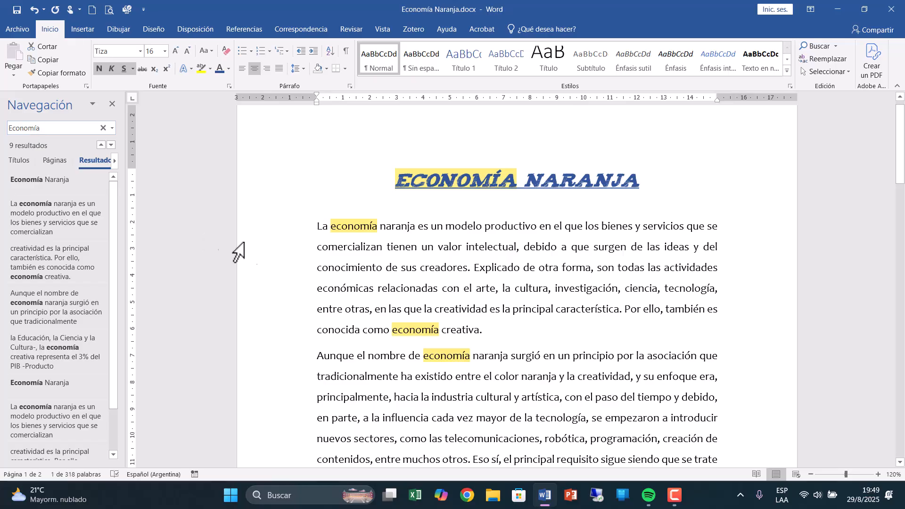
{"action": "scroll", "coordinate": [457, 305], "scroll_direction": "down", "scroll_amount": 5}
{"action": "scroll", "coordinate": [455, 306], "scroll_direction": "down", "scroll_amount": 6}
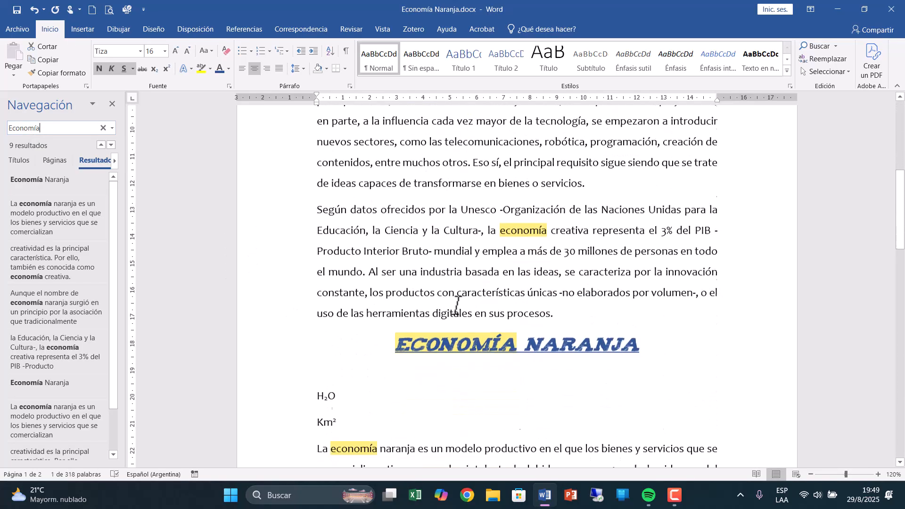
{"action": "scroll", "coordinate": [455, 307], "scroll_direction": "down", "scroll_amount": 3}
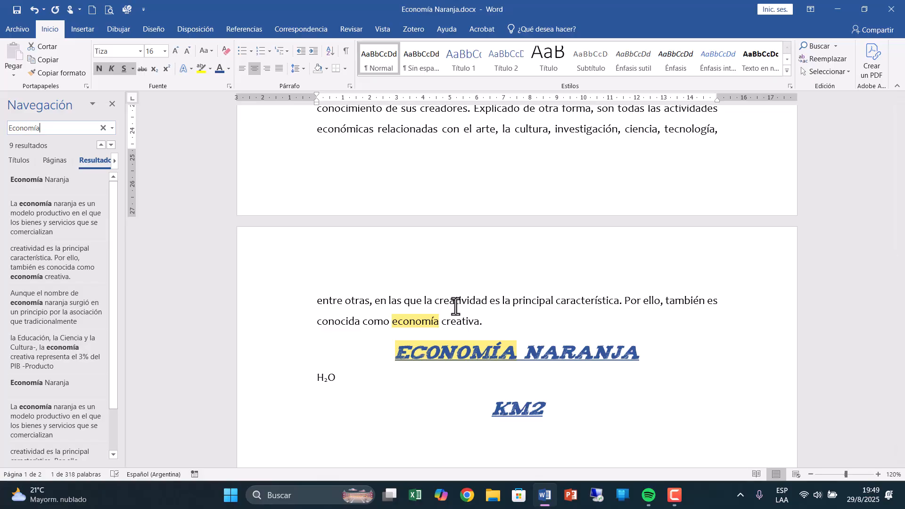
{"action": "left_click", "coordinate": [104, 127]}
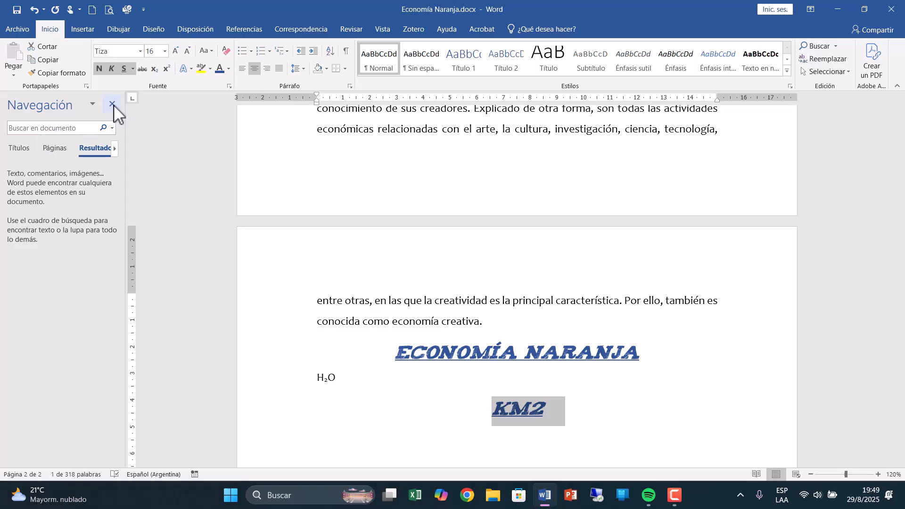
{"action": "left_click", "coordinate": [113, 104]}
Set up a find-and-replace that looks for "Economía" and replaces it with "Economía".
{"action": "scroll", "coordinate": [586, 389], "scroll_direction": "up", "scroll_amount": 6}
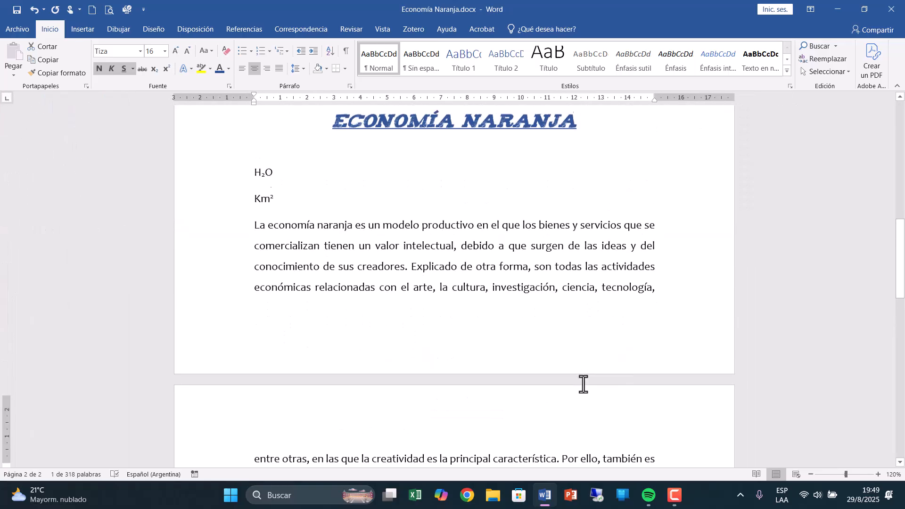
{"action": "scroll", "coordinate": [583, 384], "scroll_direction": "up", "scroll_amount": 1}
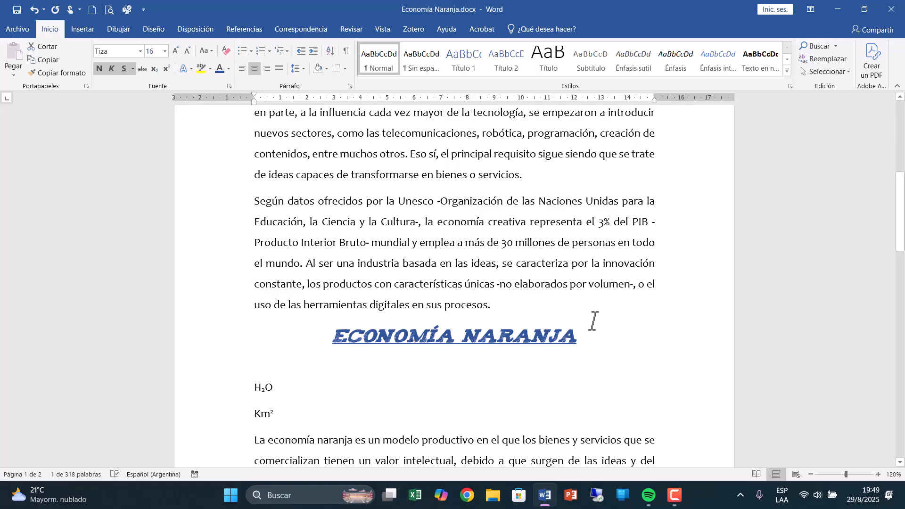
{"action": "scroll", "coordinate": [593, 321], "scroll_direction": "up", "scroll_amount": 8}
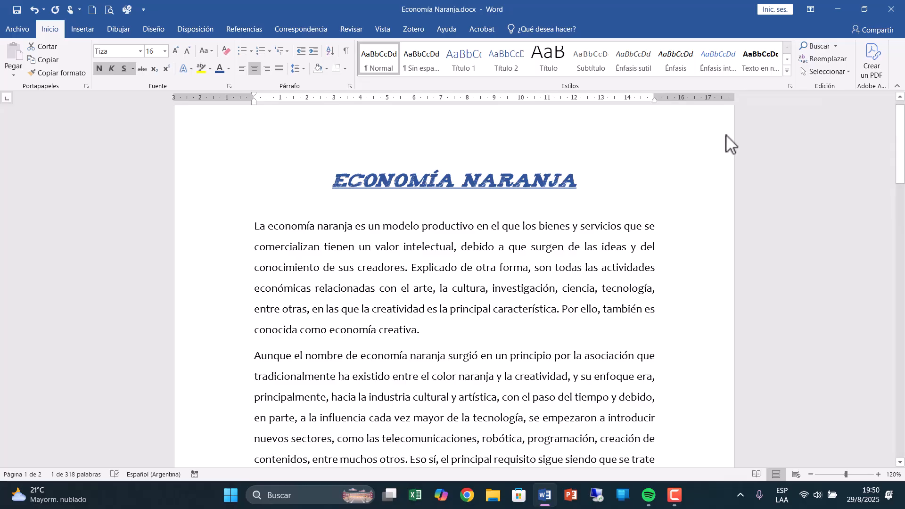
{"action": "left_click", "coordinate": [823, 59]}
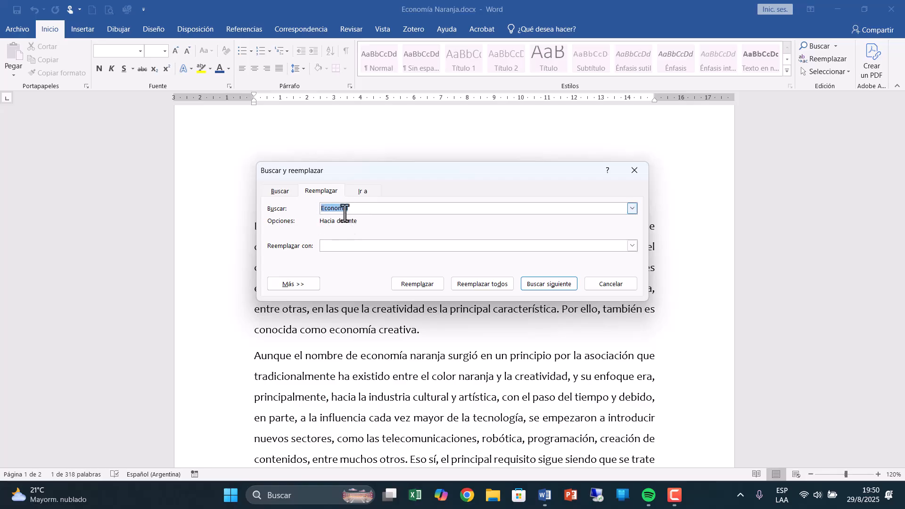
{"action": "left_click", "coordinate": [338, 248]}
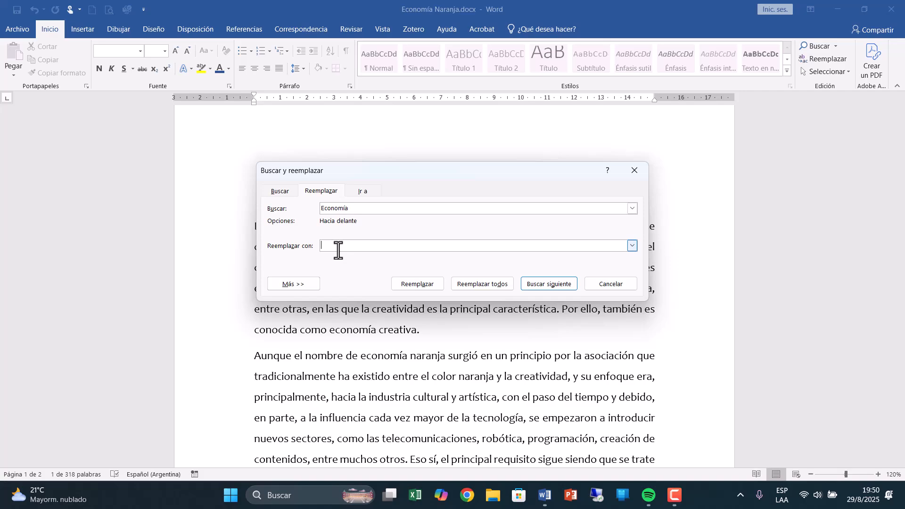
{"action": "type", "text": "Economía"}
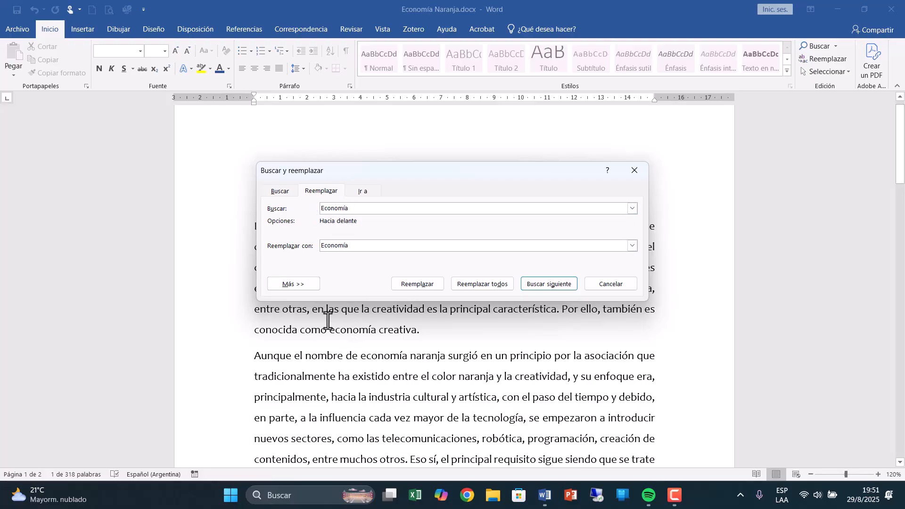
Expand the advanced replace options and switch whole-word matching on and back off.
{"action": "left_click", "coordinate": [306, 283]}
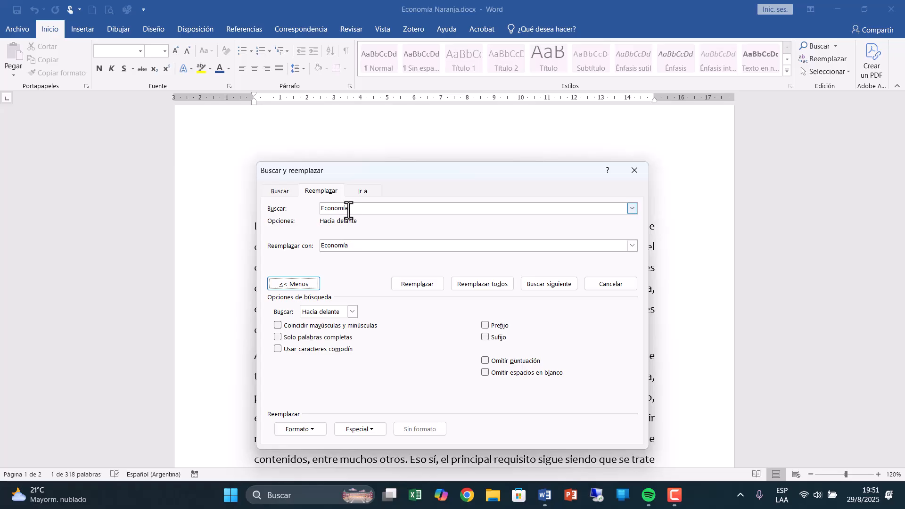
{"action": "left_click", "coordinate": [277, 338]}
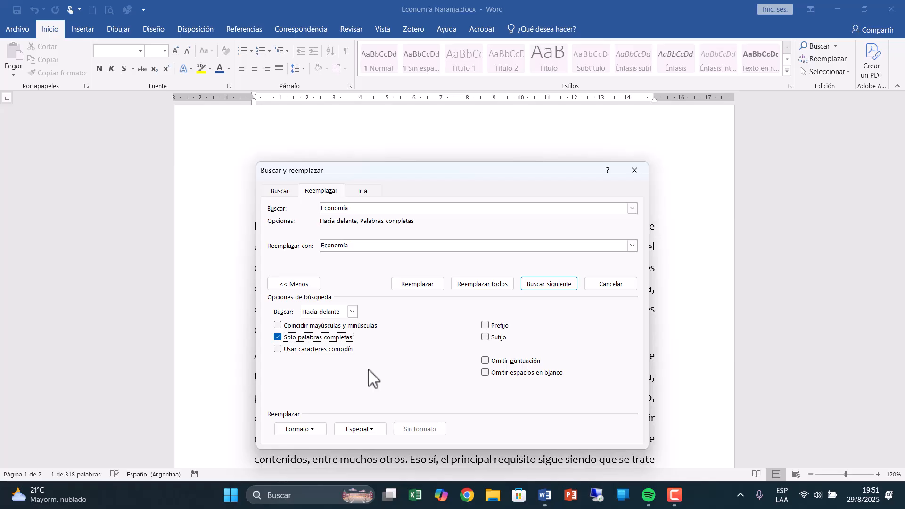
{"action": "left_click", "coordinate": [278, 336]}
Format the replacement text as italic, all caps, in the darker green theme color (Énfasis 6).
{"action": "left_click", "coordinate": [358, 245]}
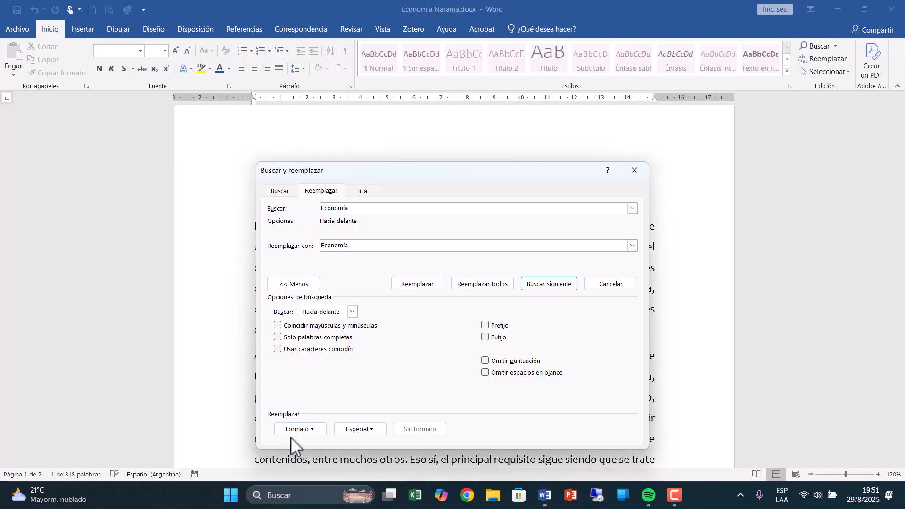
{"action": "left_click", "coordinate": [304, 430]}
{"action": "left_click", "coordinate": [317, 335]}
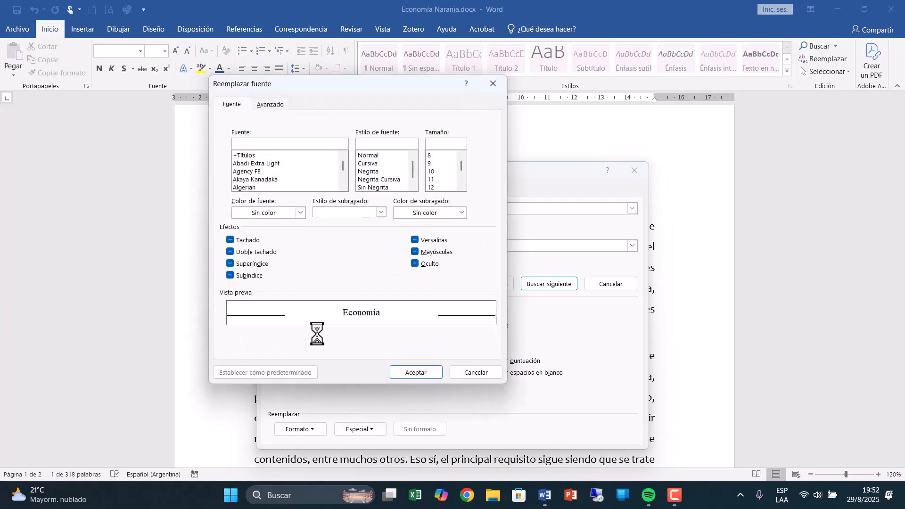
{"action": "left_click", "coordinate": [370, 164]}
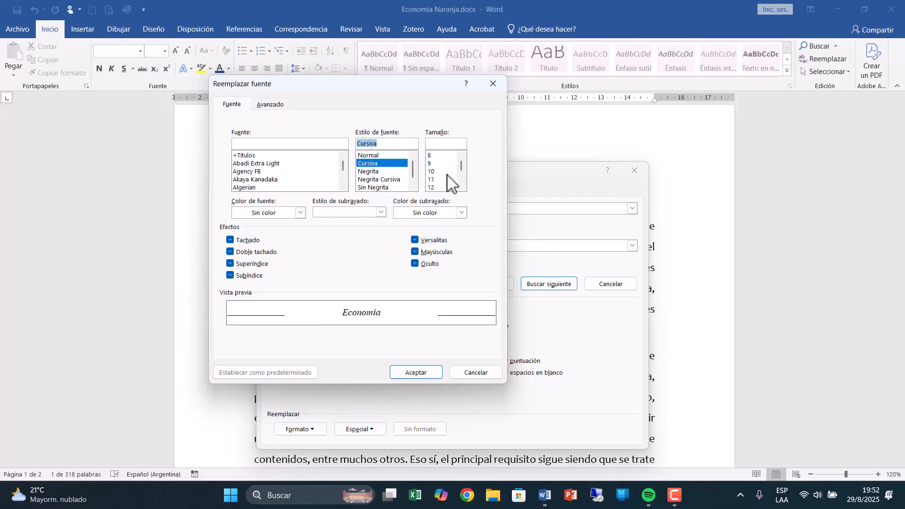
{"action": "left_click", "coordinate": [301, 214]}
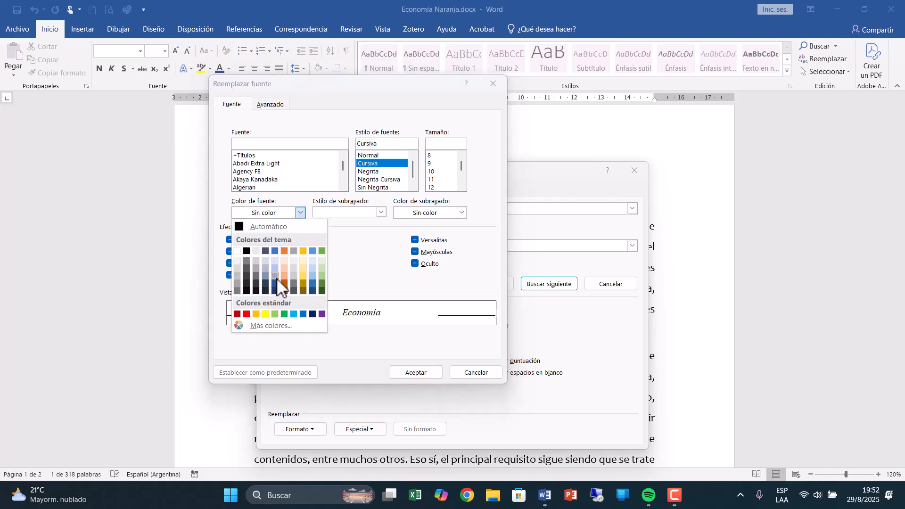
{"action": "left_click", "coordinate": [322, 284]}
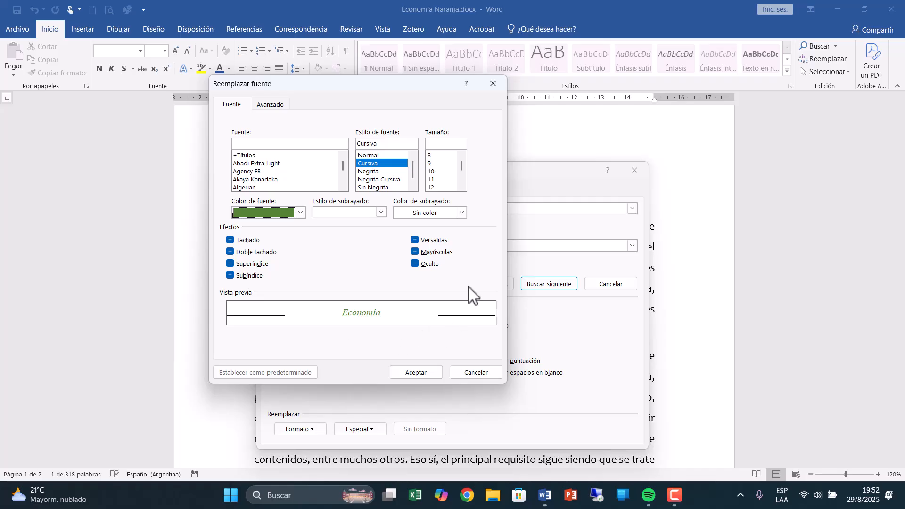
{"action": "left_click", "coordinate": [437, 255]}
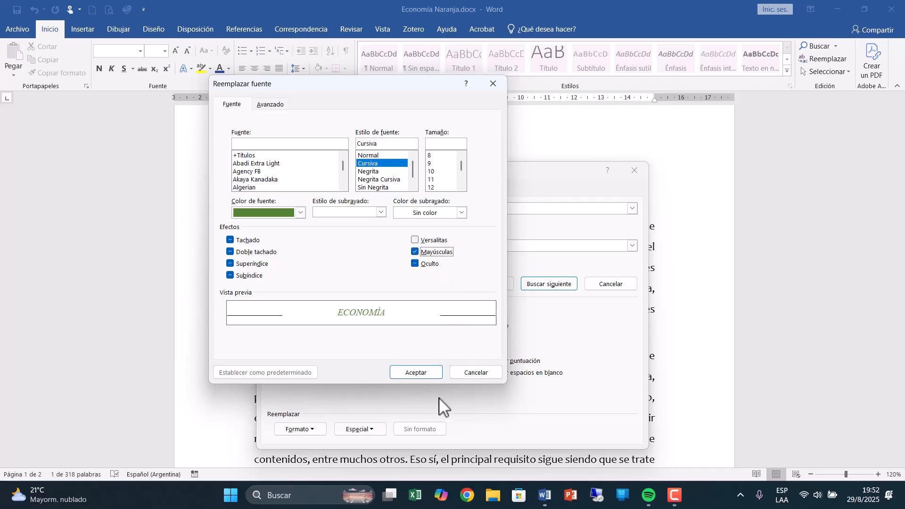
{"action": "left_click", "coordinate": [415, 372]}
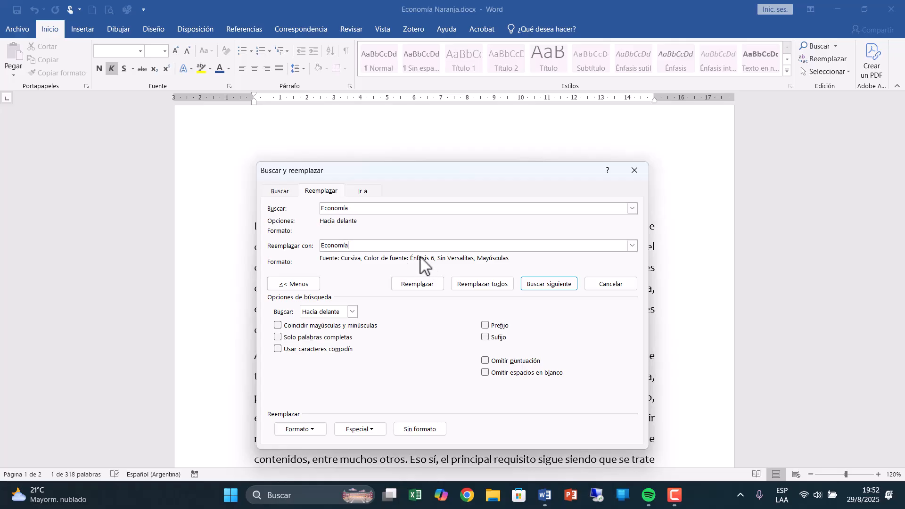
Replace all occurrences of "Economía" throughout the whole document, continuing from the beginning, and close the replace dialog.
{"action": "left_click", "coordinate": [484, 284]}
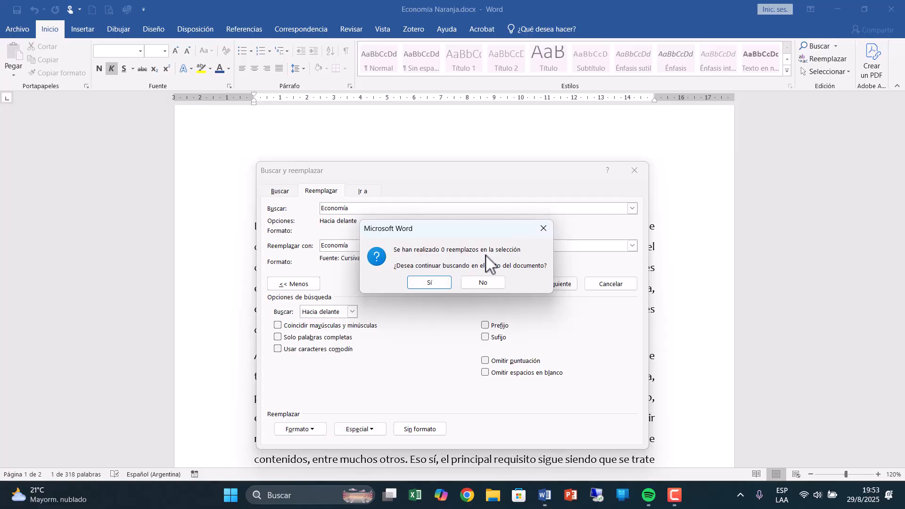
{"action": "left_click", "coordinate": [428, 281]}
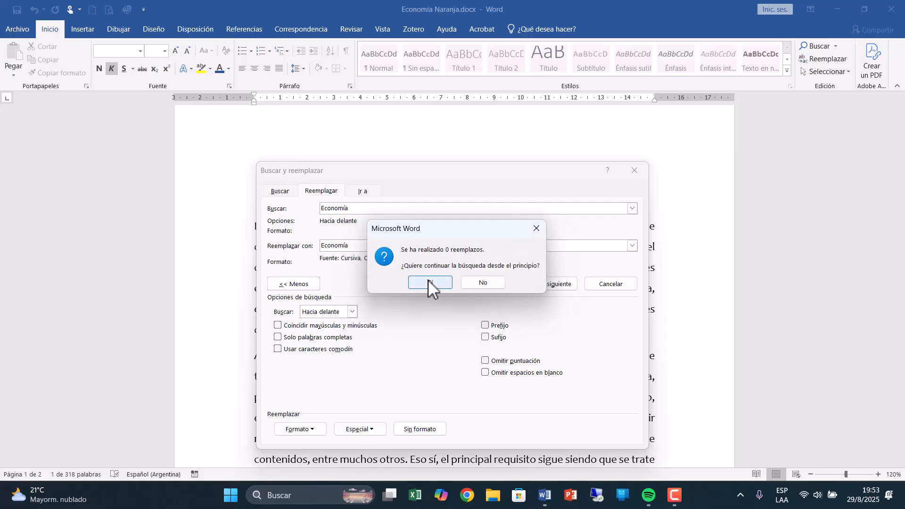
{"action": "left_click", "coordinate": [431, 282]}
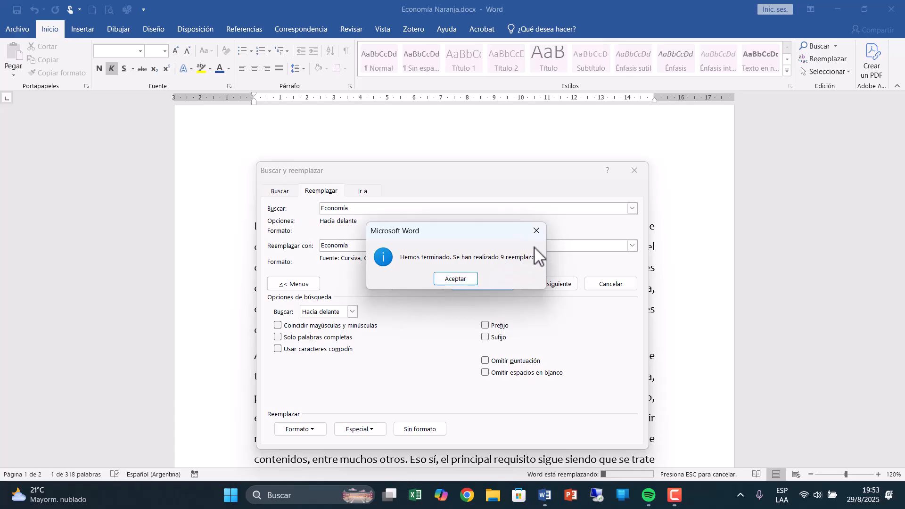
{"action": "left_click", "coordinate": [455, 279]}
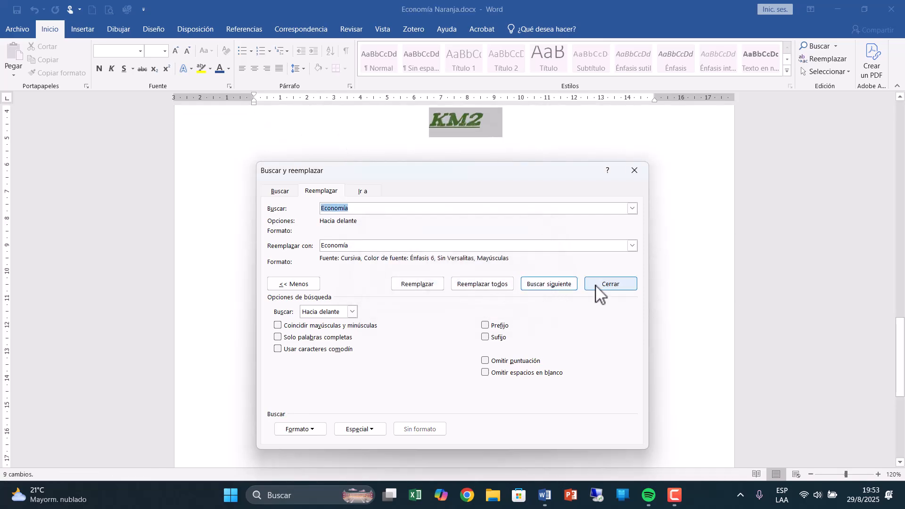
{"action": "left_click", "coordinate": [596, 284]}
Examine the replaced occurrences of "Economía" from page 2 back up to the main title.
{"action": "scroll", "coordinate": [579, 303], "scroll_direction": "up", "scroll_amount": 3}
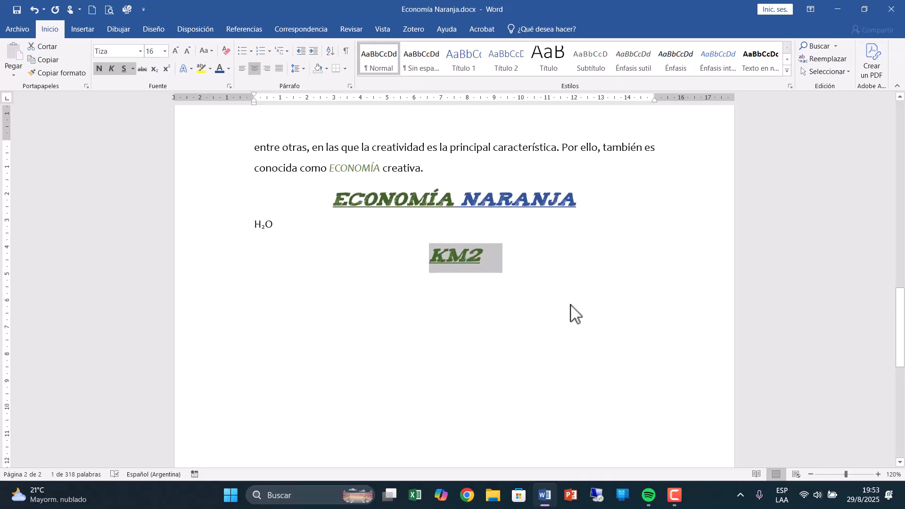
{"action": "scroll", "coordinate": [377, 212], "scroll_direction": "up", "scroll_amount": 3}
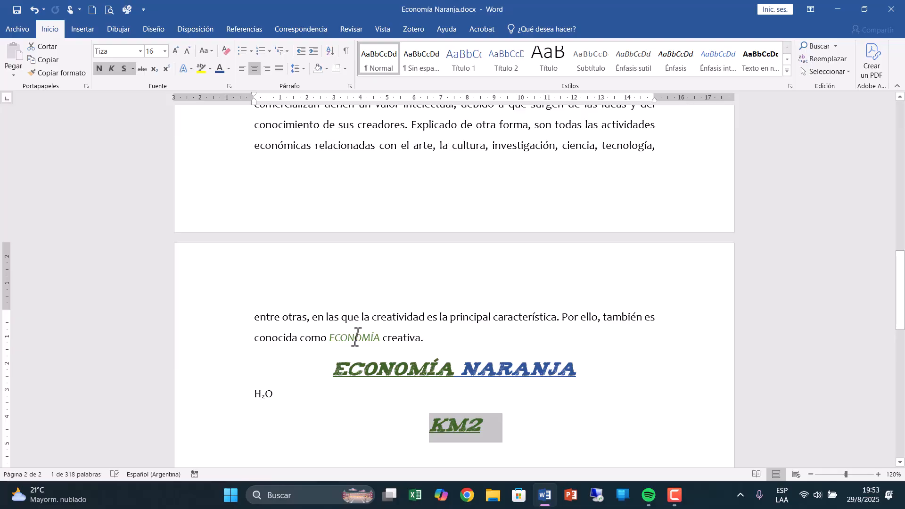
{"action": "scroll", "coordinate": [357, 338], "scroll_direction": "up", "scroll_amount": 2}
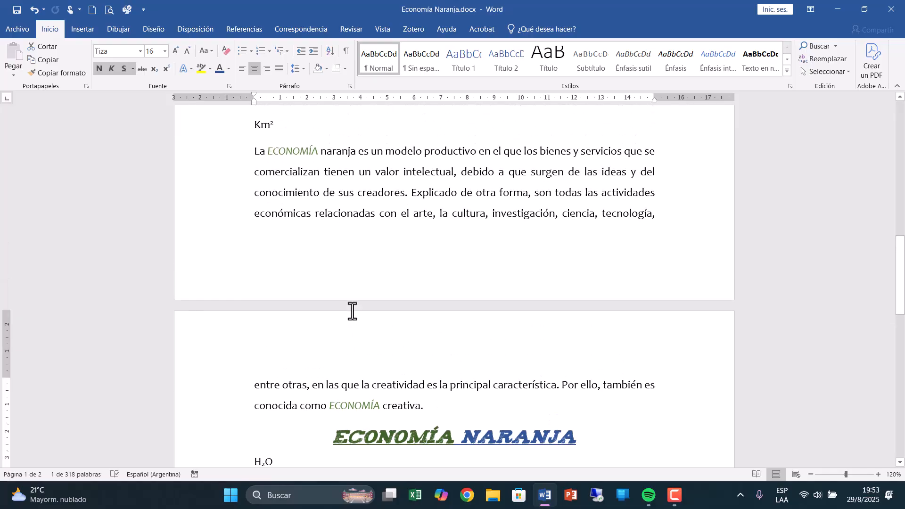
{"action": "scroll", "coordinate": [352, 311], "scroll_direction": "up", "scroll_amount": 3}
{"action": "scroll", "coordinate": [352, 311], "scroll_direction": "up", "scroll_amount": 4}
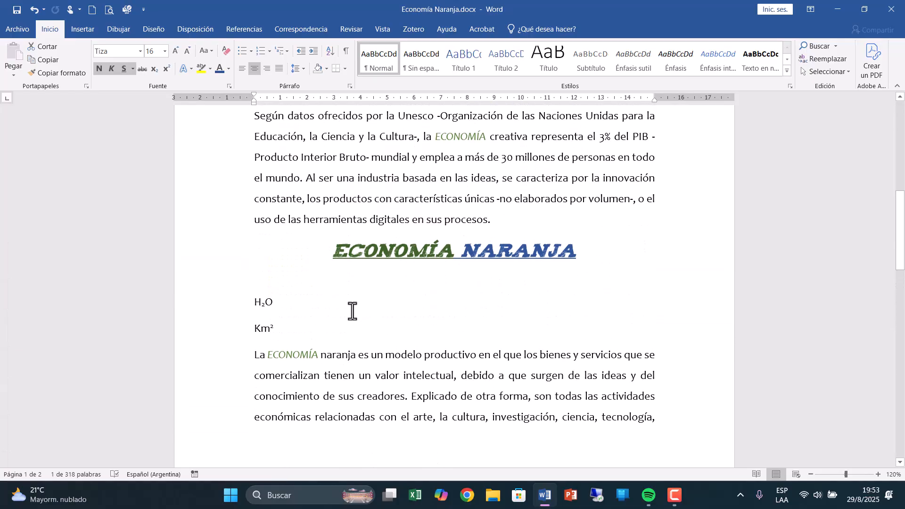
{"action": "scroll", "coordinate": [352, 311], "scroll_direction": "up", "scroll_amount": 16}
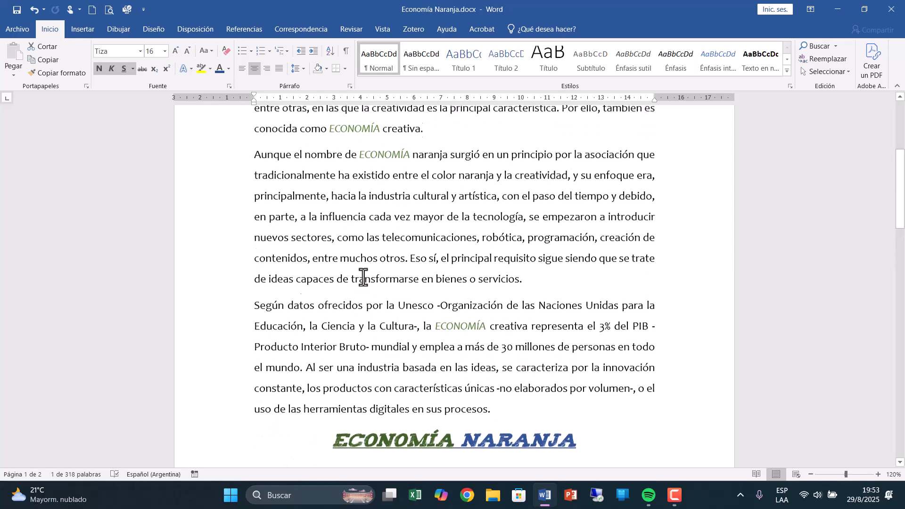
{"action": "scroll", "coordinate": [363, 278], "scroll_direction": "up", "scroll_amount": 1}
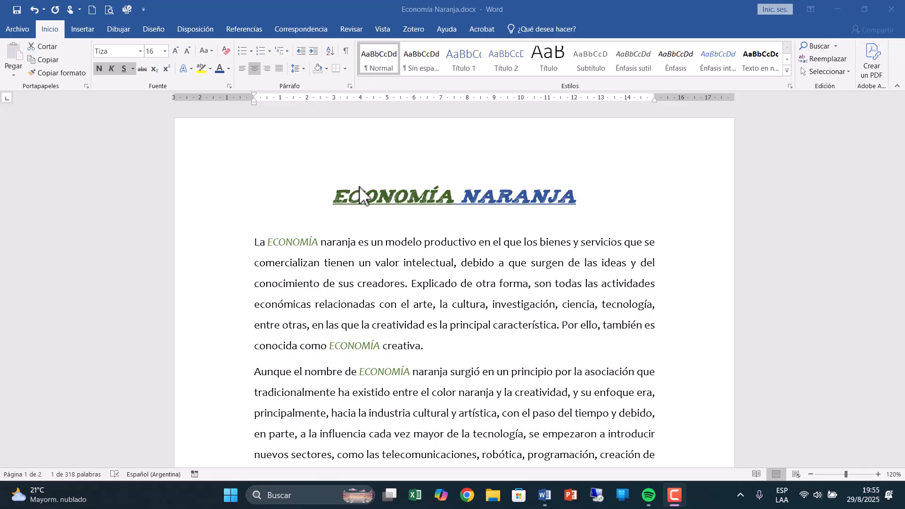
Color the whole main title on page 1 dark blue and remove its underline.
{"action": "left_click", "coordinate": [337, 198]}
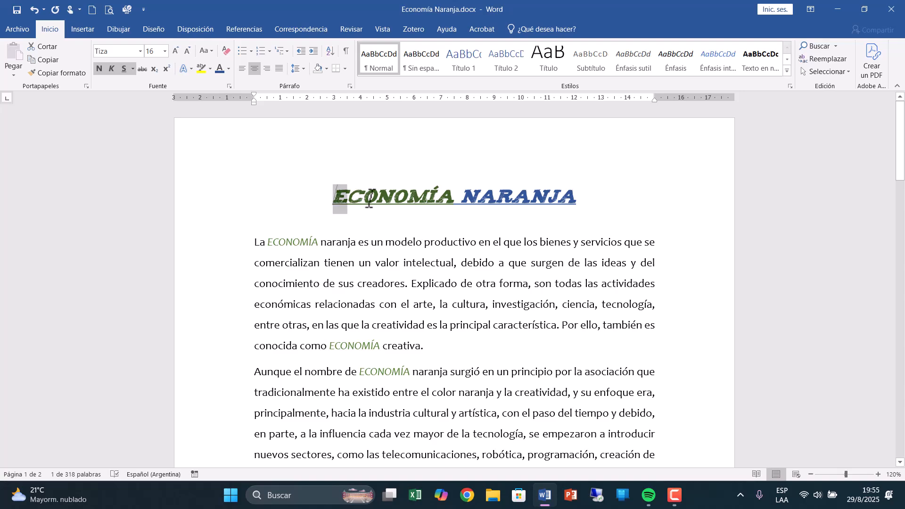
{"action": "left_click_drag", "start_coordinate": [355, 198], "coordinate": [598, 196]}
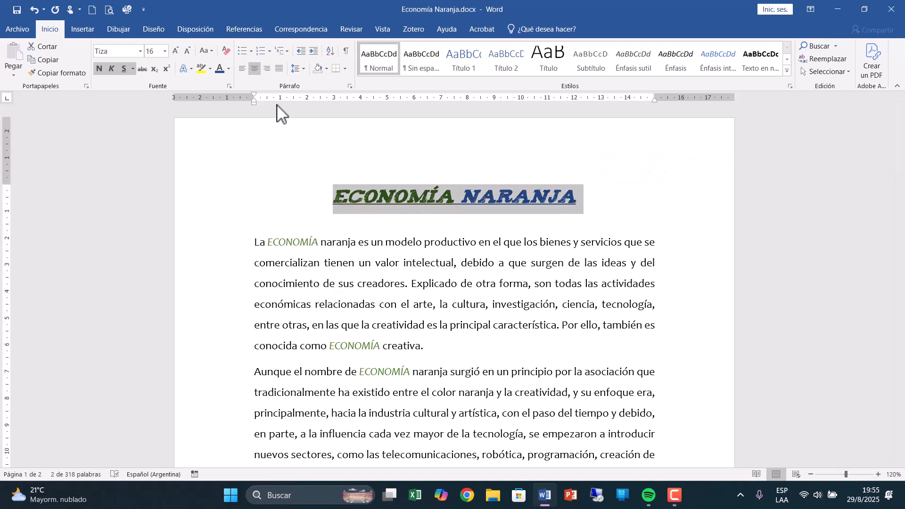
{"action": "left_click", "coordinate": [219, 68]}
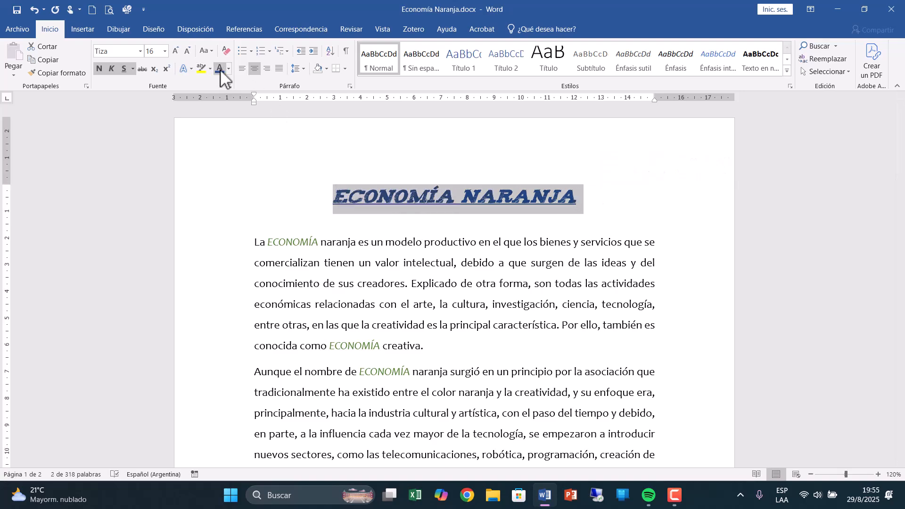
{"action": "left_click", "coordinate": [124, 71]}
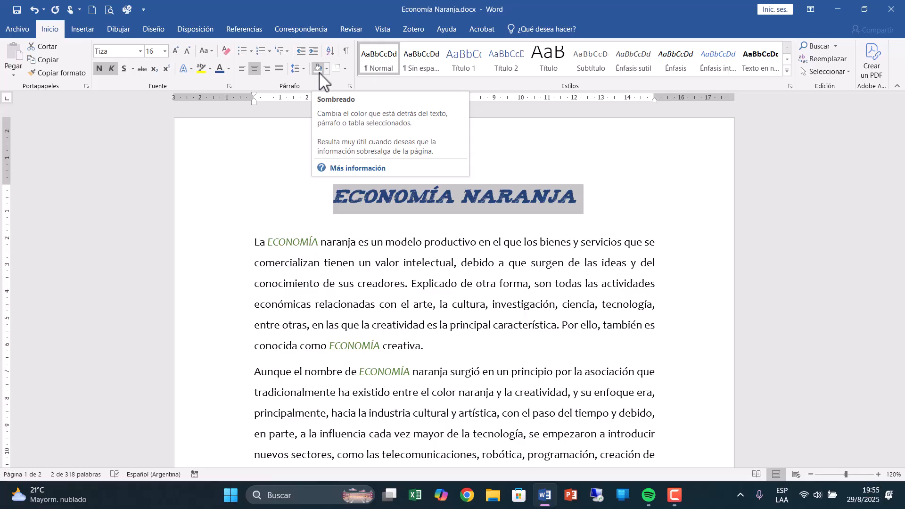
Add bottom and top borders to the selected main title.
{"action": "left_click", "coordinate": [346, 70]}
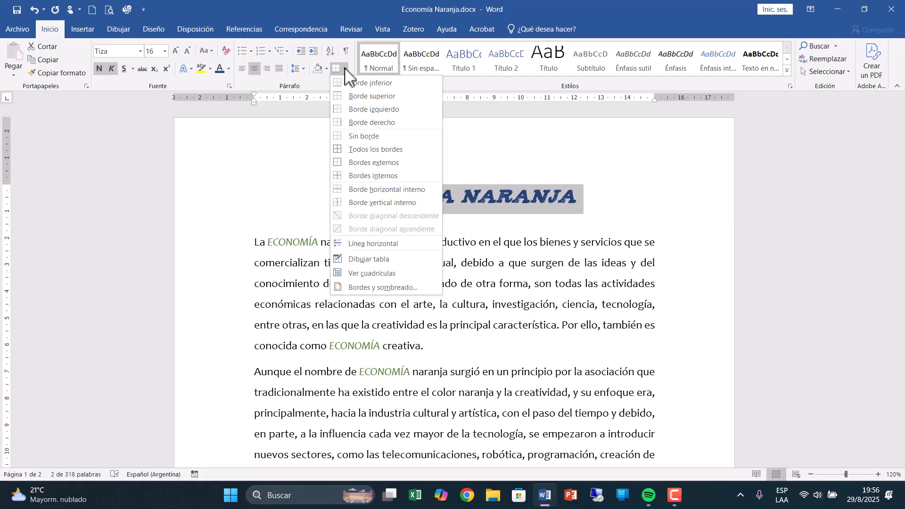
{"action": "left_click", "coordinate": [372, 83]}
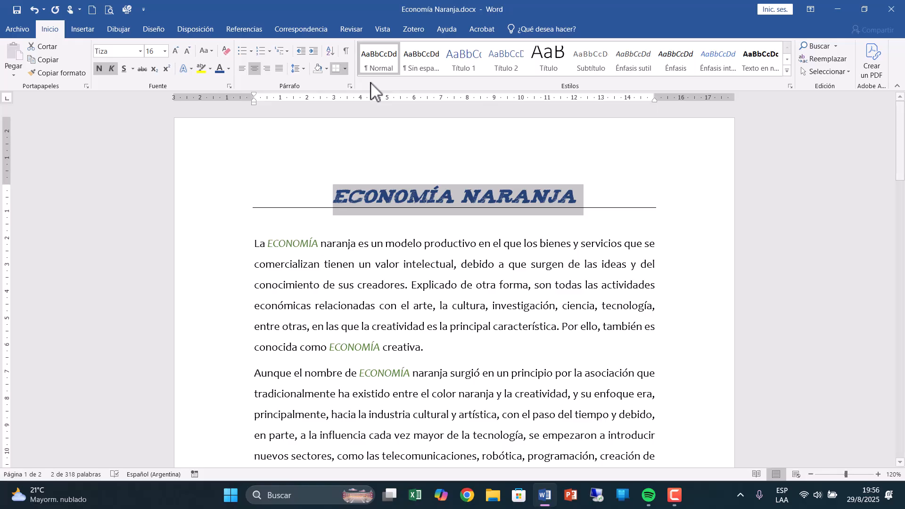
{"action": "left_click", "coordinate": [346, 70]}
{"action": "left_click", "coordinate": [351, 96]}
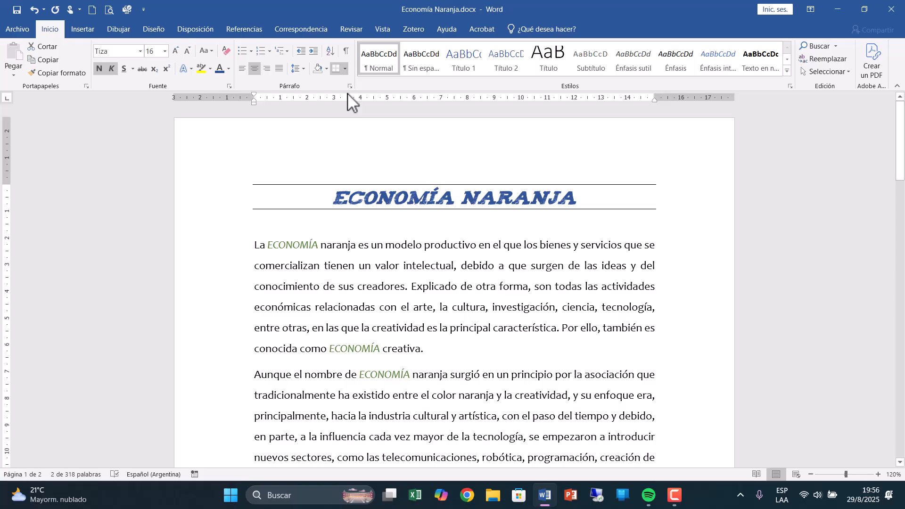
Shade the background of the main title paragraph with a pale blue theme color.
{"action": "left_click", "coordinate": [327, 69]}
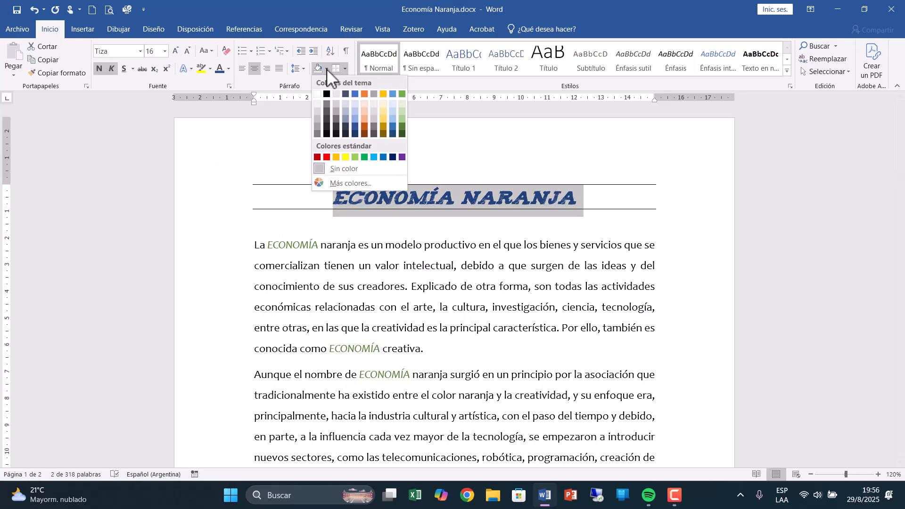
{"action": "left_click", "coordinate": [394, 106]}
{"action": "left_click", "coordinate": [468, 244]}
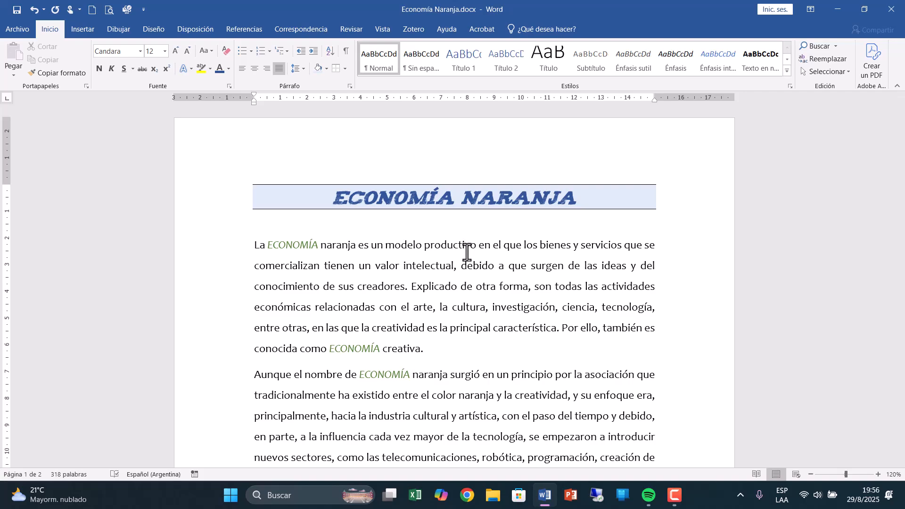
Select the main title and choose the shadow (Sombra) border setting in its borders and shading options, applied to the paragraph.
{"action": "left_click", "coordinate": [203, 211]}
{"action": "left_click", "coordinate": [344, 69]}
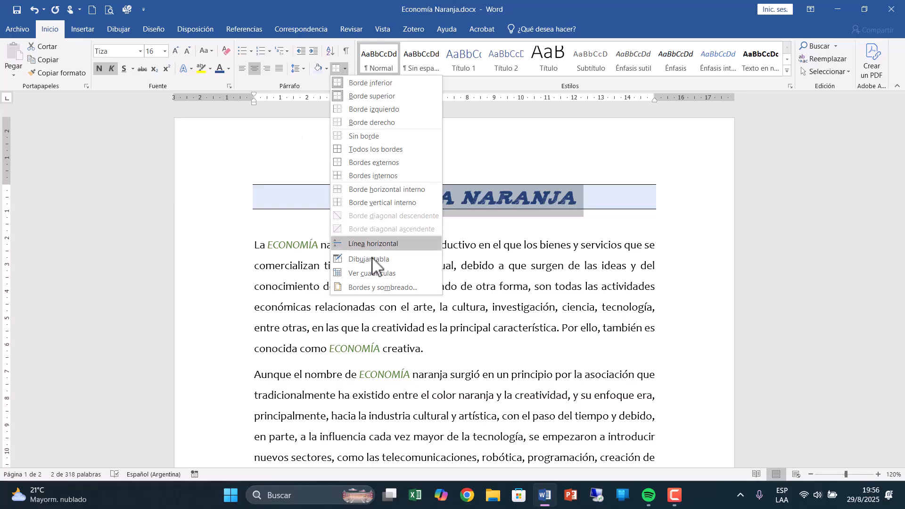
{"action": "left_click", "coordinate": [377, 288]}
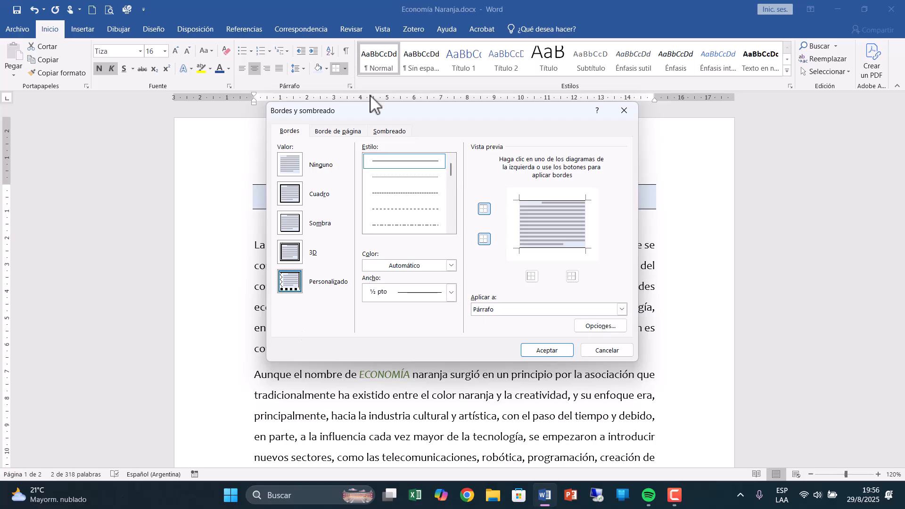
{"action": "left_click_drag", "start_coordinate": [382, 119], "coordinate": [311, 95]}
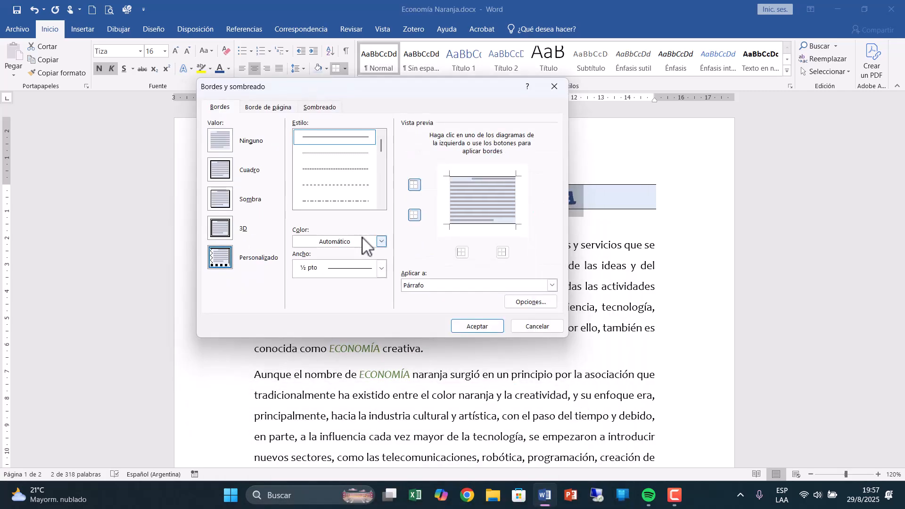
{"action": "left_click", "coordinate": [416, 285]}
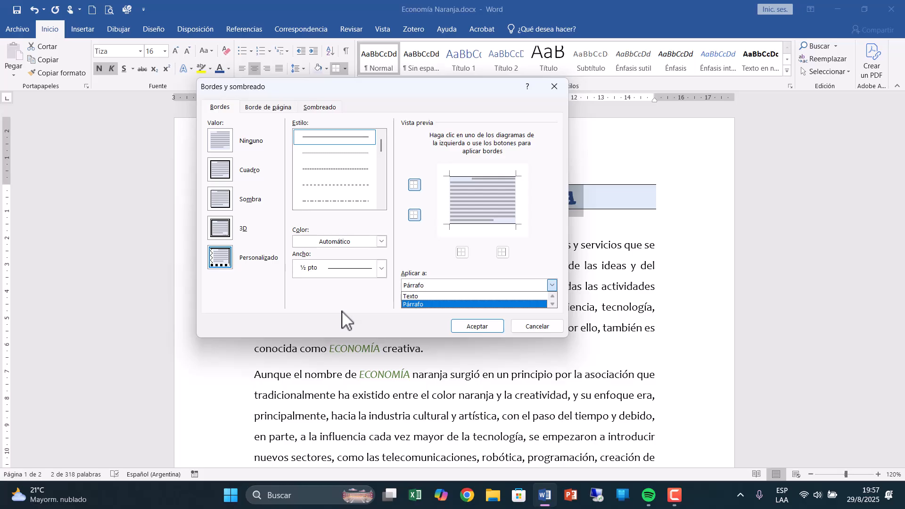
{"action": "left_click", "coordinate": [218, 181]}
{"action": "left_click", "coordinate": [218, 181]}
{"action": "left_click", "coordinate": [218, 202]}
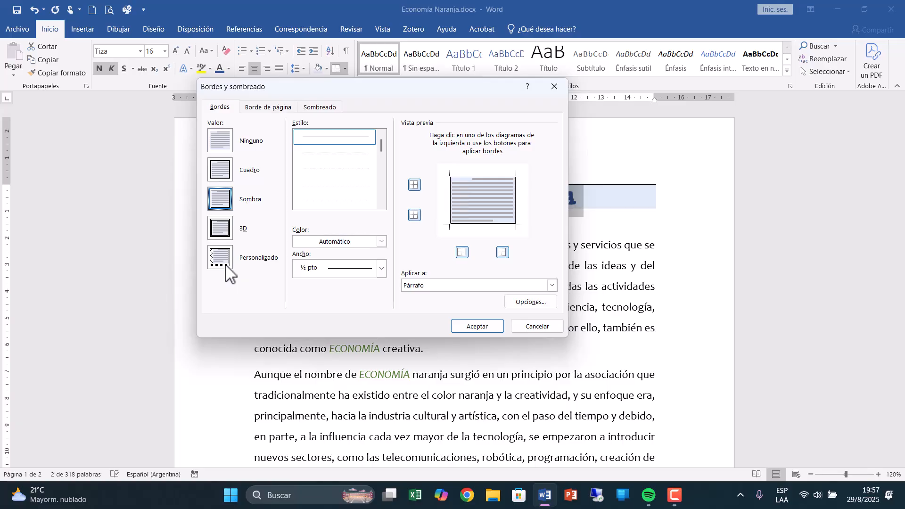
Set the title's shadow border to a solid 2 ¼ pto line in dark blue and apply it.
{"action": "left_click", "coordinate": [381, 205]}
{"action": "left_click", "coordinate": [381, 206]}
{"action": "left_click", "coordinate": [381, 205]}
{"action": "left_click", "coordinate": [382, 206]}
{"action": "left_click_drag", "start_coordinate": [382, 167], "coordinate": [381, 144]}
{"action": "left_click", "coordinate": [322, 270]}
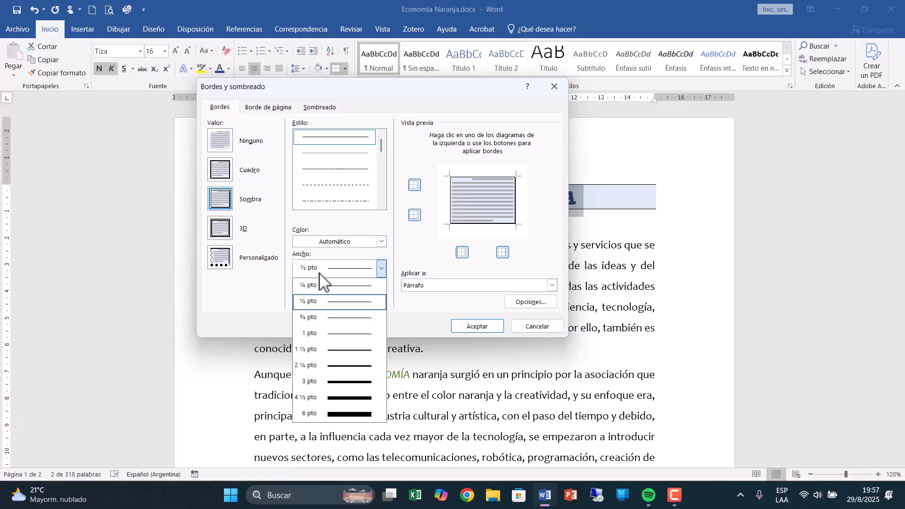
{"action": "left_click", "coordinate": [336, 366]}
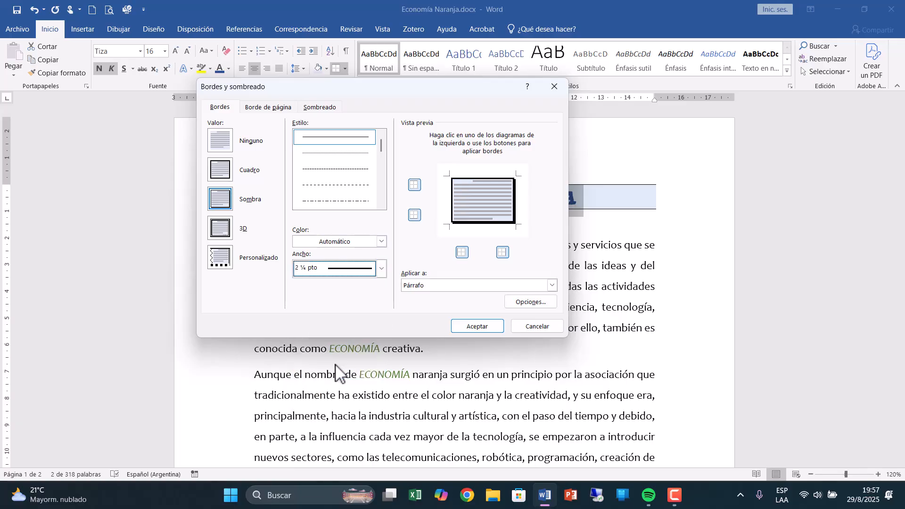
{"action": "left_click", "coordinate": [381, 241]}
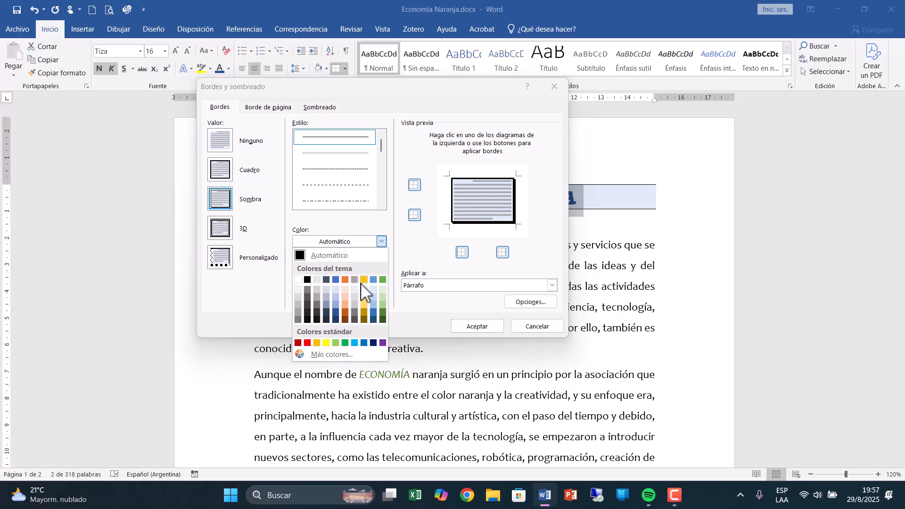
{"action": "left_click", "coordinate": [335, 312]}
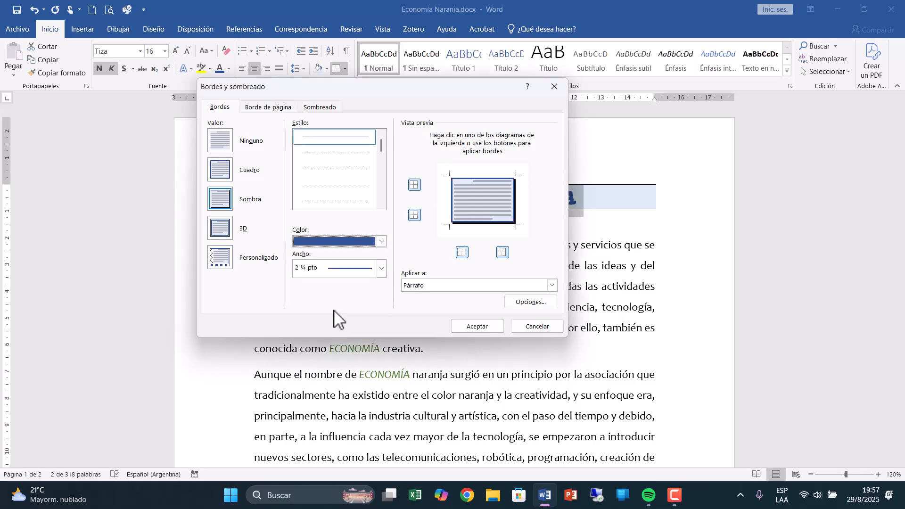
{"action": "left_click", "coordinate": [477, 327]}
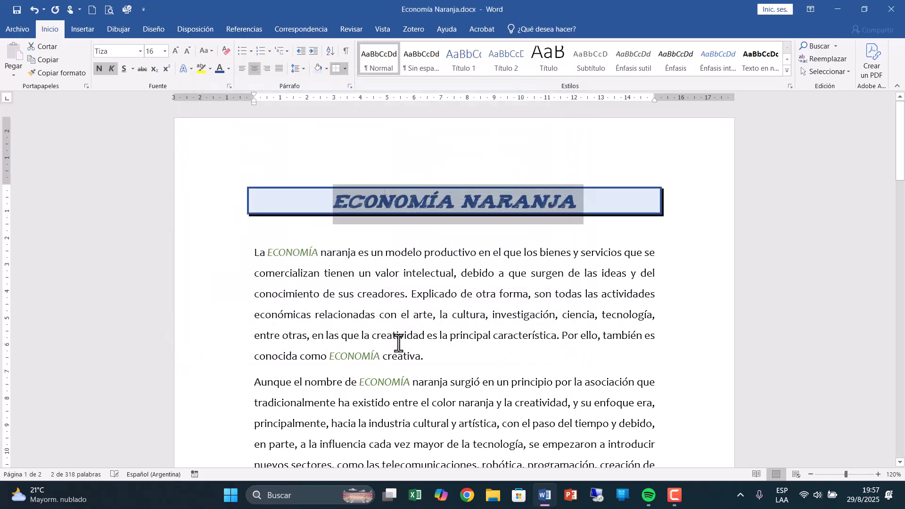
{"action": "left_click", "coordinate": [396, 343]}
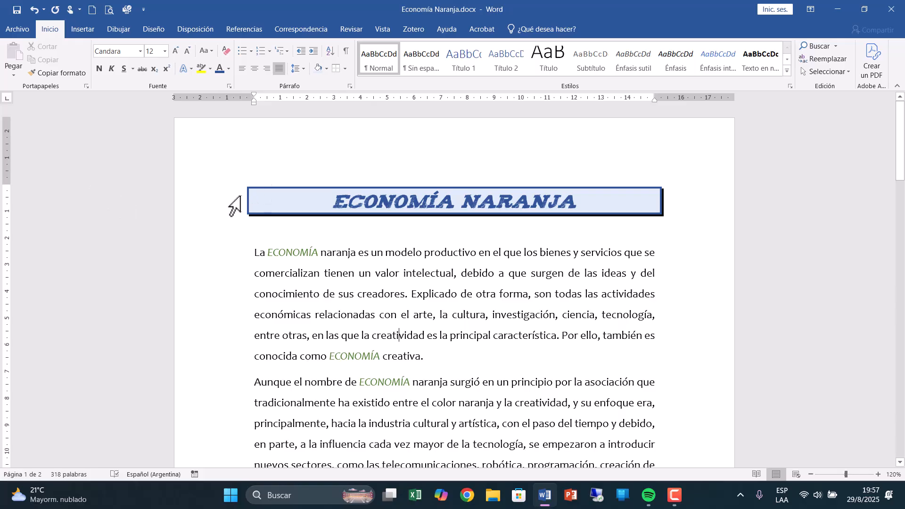
Open the shading options for the main title and examine the available pattern styles.
{"action": "left_click", "coordinate": [259, 198]}
{"action": "left_click_drag", "start_coordinate": [258, 198], "coordinate": [573, 198]}
{"action": "left_click", "coordinate": [346, 69]}
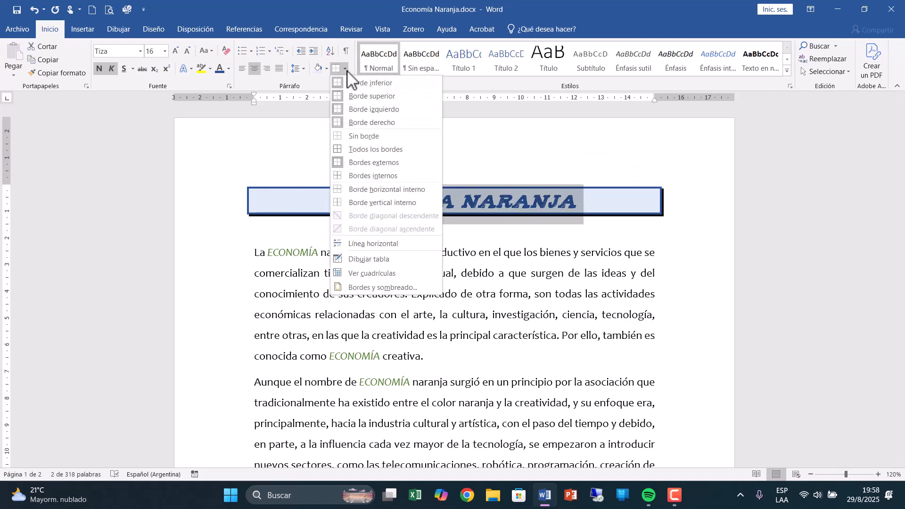
{"action": "left_click", "coordinate": [372, 287]}
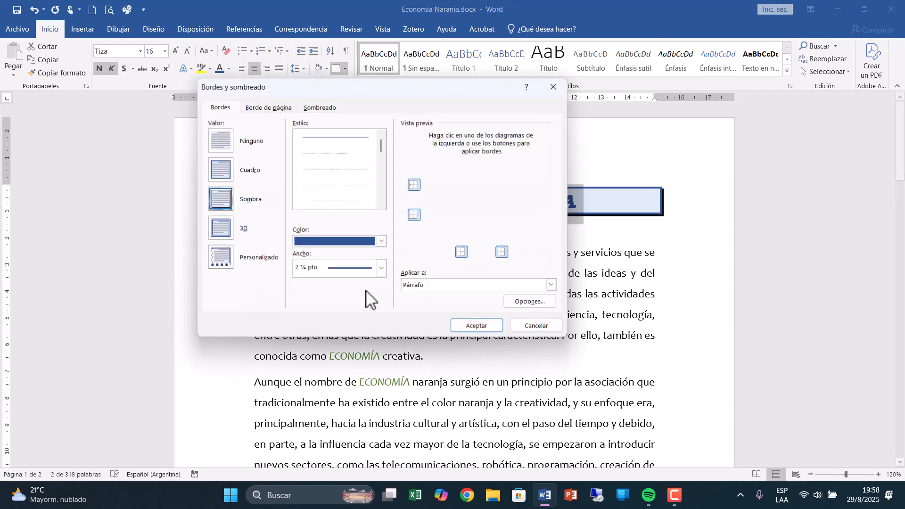
{"action": "left_click", "coordinate": [319, 108]}
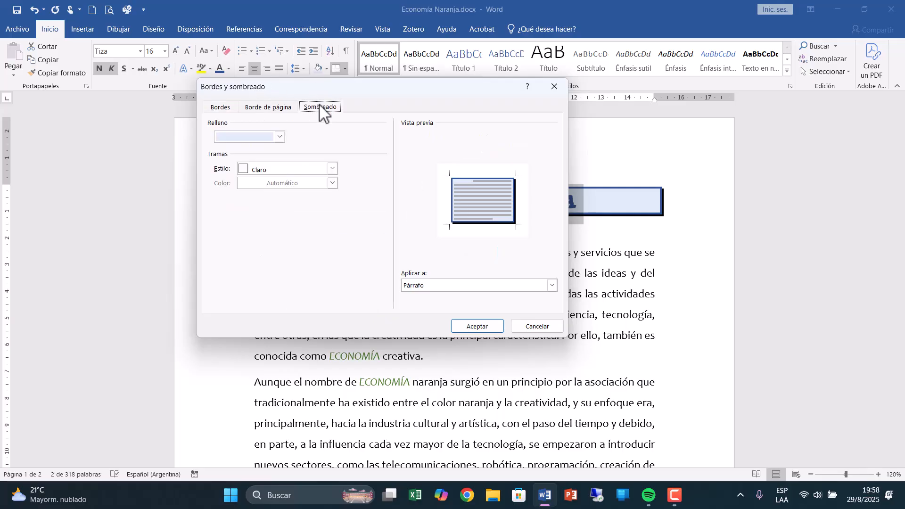
{"action": "left_click", "coordinate": [280, 167]}
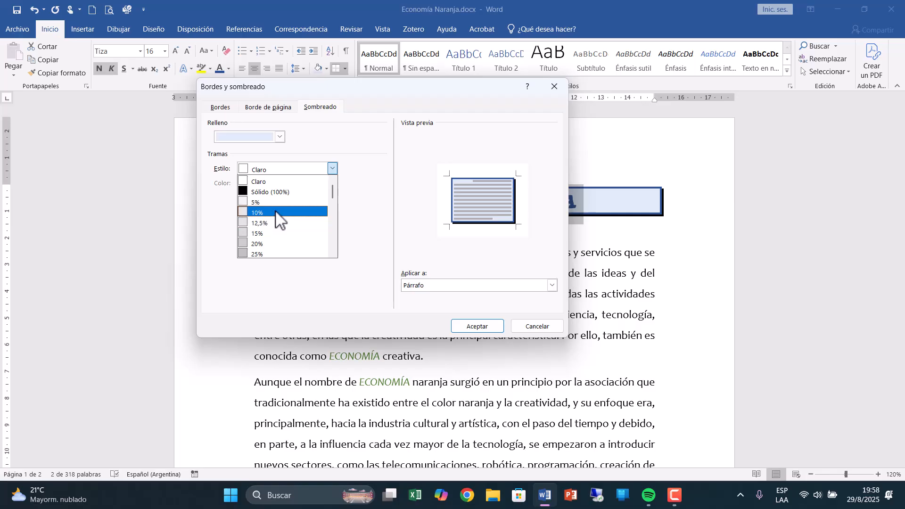
{"action": "left_click", "coordinate": [281, 137]}
{"action": "left_click", "coordinate": [281, 136]}
{"action": "left_click", "coordinate": [282, 137]}
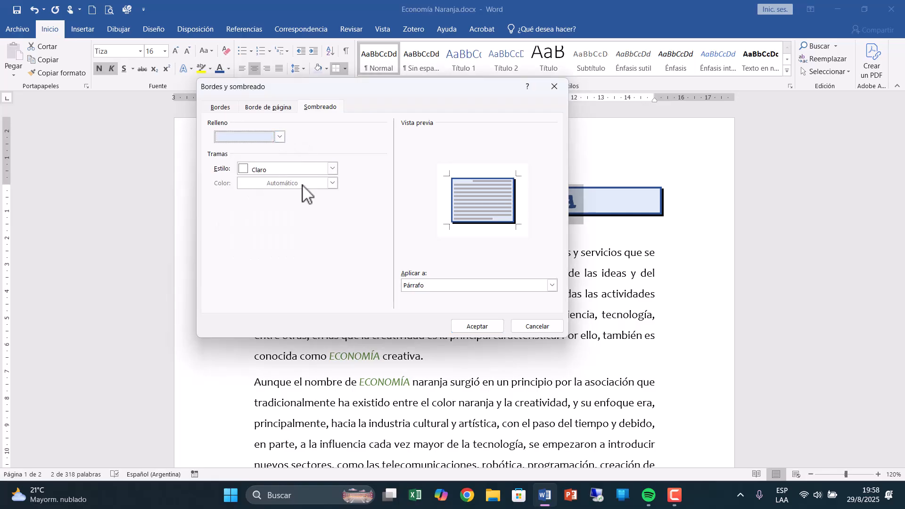
{"action": "left_click", "coordinate": [297, 170]}
{"action": "scroll", "coordinate": [296, 174], "scroll_direction": "down", "scroll_amount": 6}
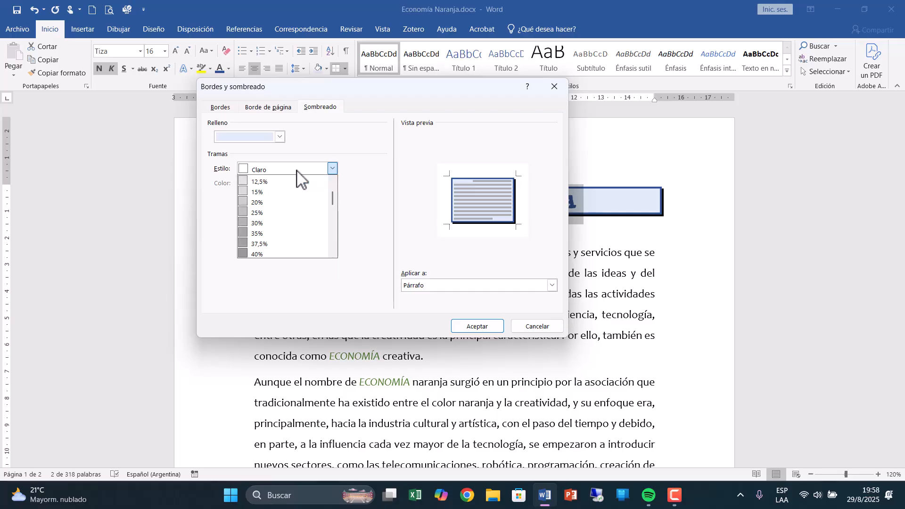
{"action": "scroll", "coordinate": [296, 179], "scroll_direction": "down", "scroll_amount": 2}
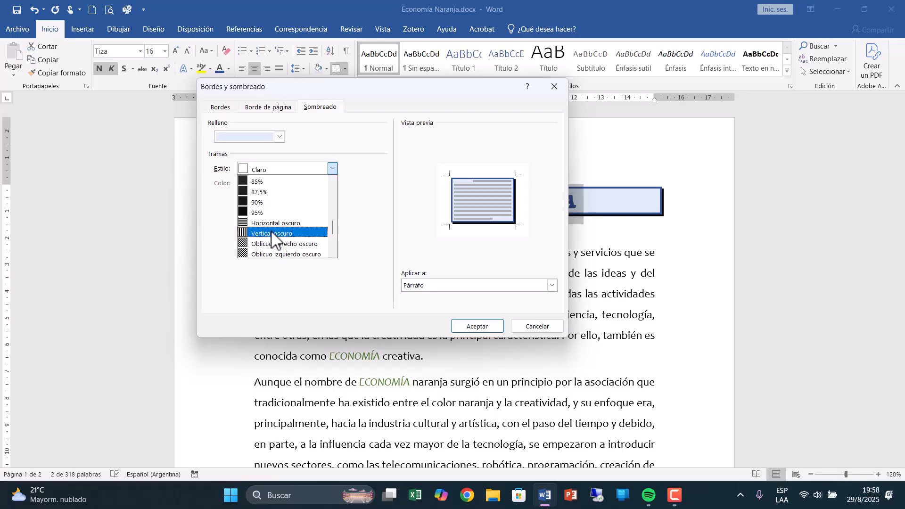
Remove the fill color from the main title paragraph and apply the change.
{"action": "left_click", "coordinate": [279, 136]}
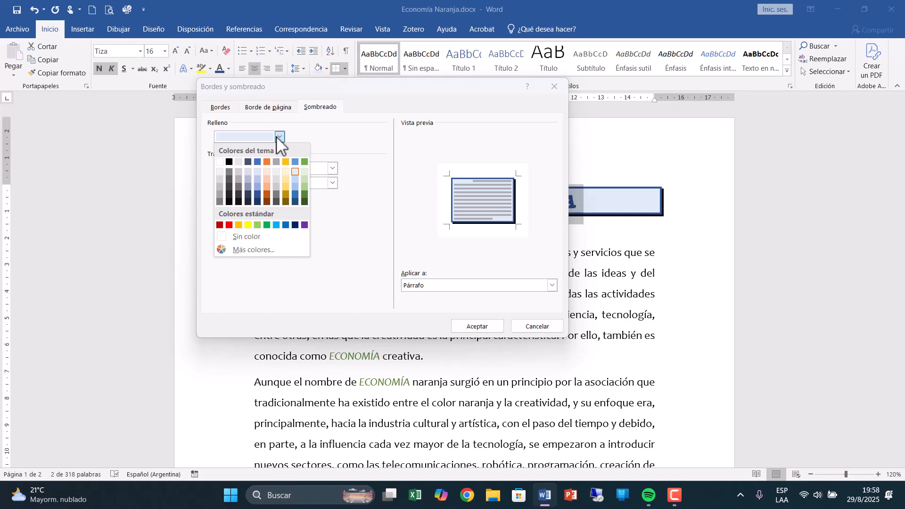
{"action": "left_click", "coordinate": [259, 171]}
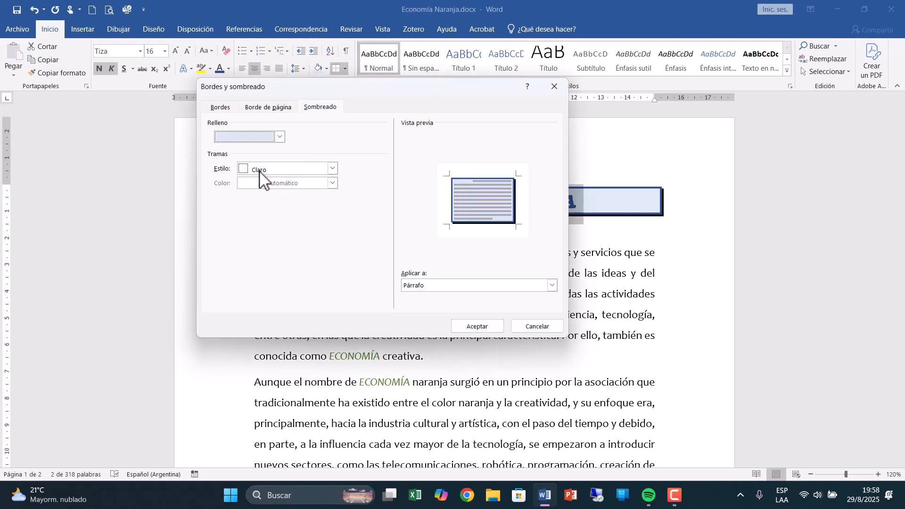
{"action": "left_click", "coordinate": [280, 137]}
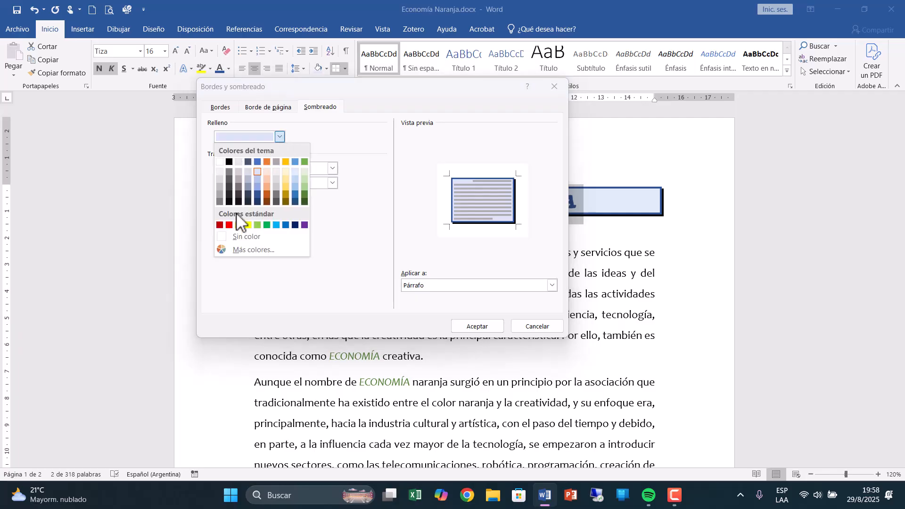
{"action": "left_click", "coordinate": [238, 236]}
{"action": "left_click", "coordinate": [462, 326]}
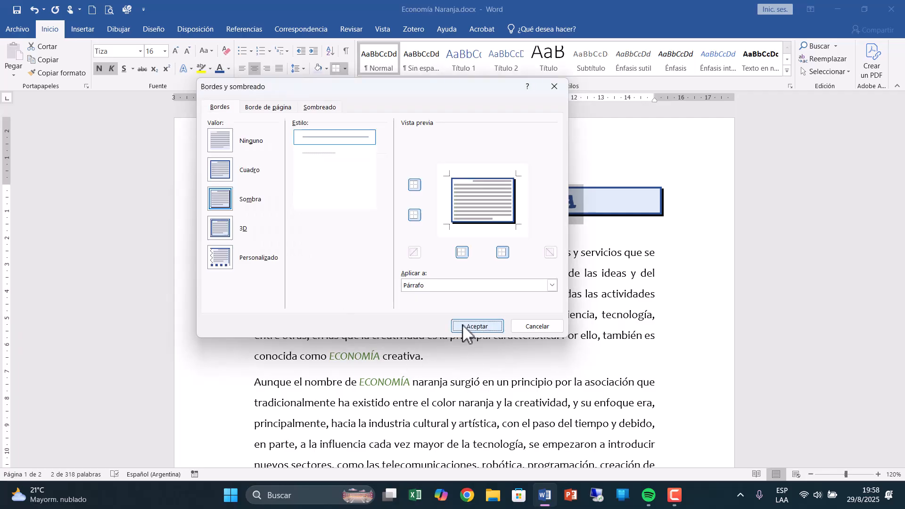
{"action": "left_click", "coordinate": [463, 323]}
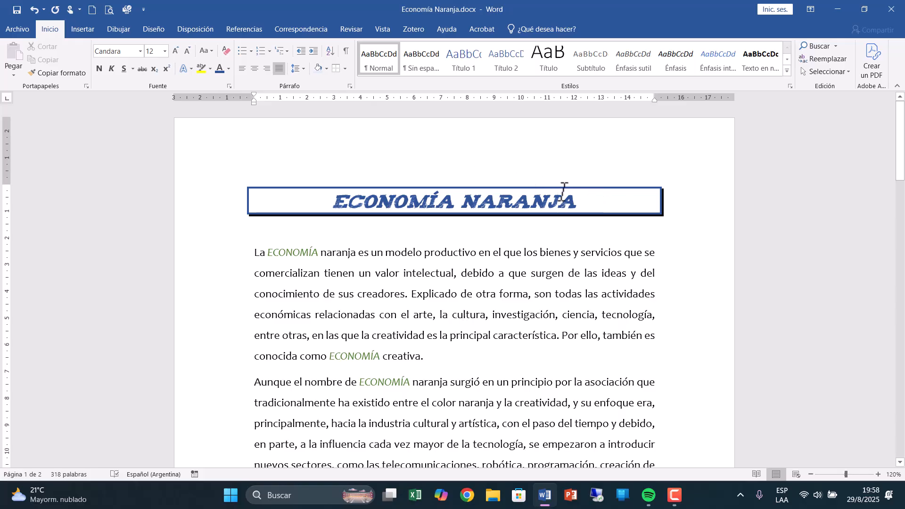
Apply all borders (Todos los bordes) to the first body paragraph below the title.
{"action": "left_click_drag", "start_coordinate": [222, 259], "coordinate": [236, 360]}
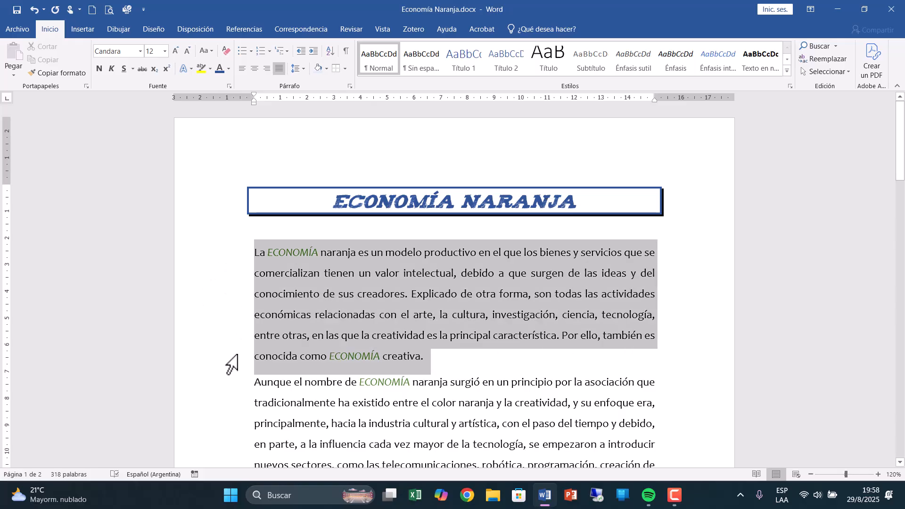
{"action": "left_click", "coordinate": [345, 69]}
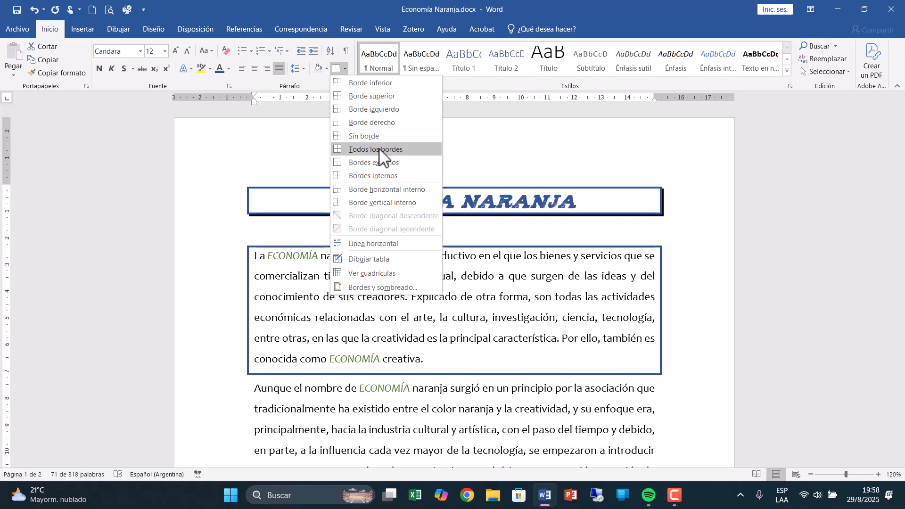
{"action": "left_click", "coordinate": [380, 150]}
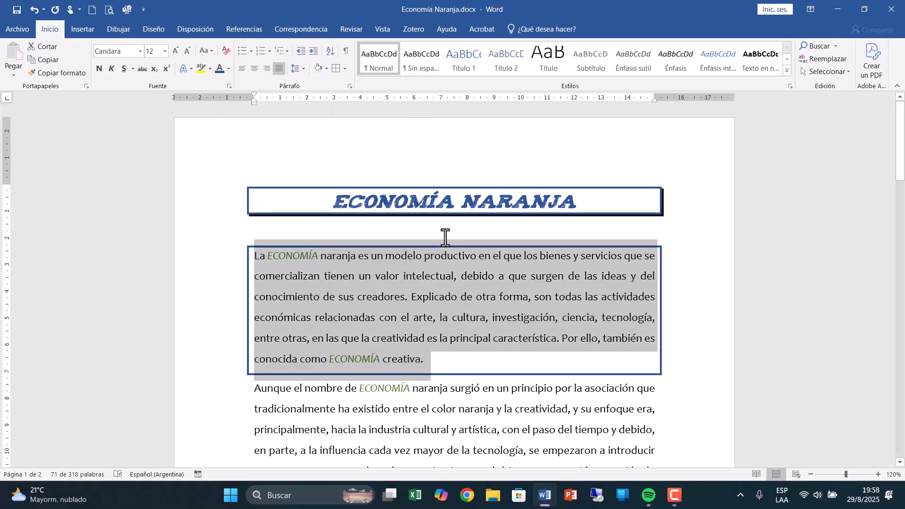
{"action": "left_click", "coordinate": [487, 333]}
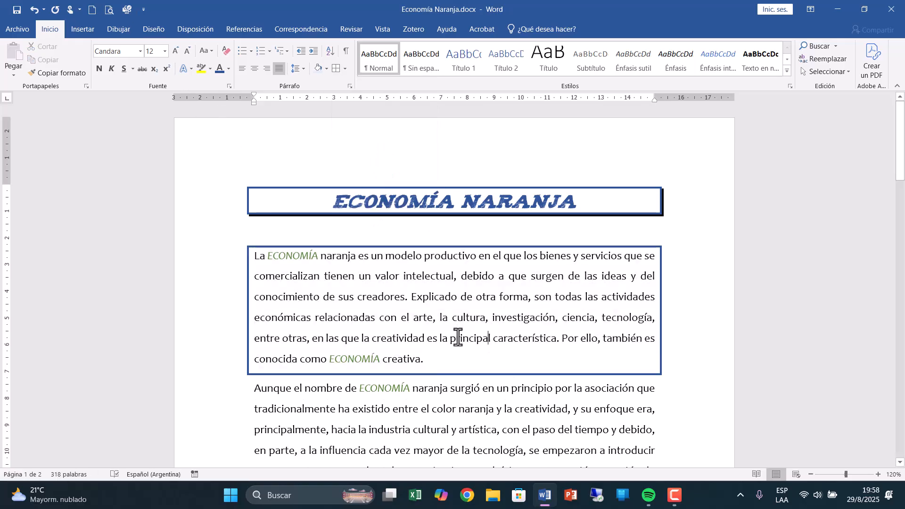
Indent the bordered first paragraph by about 1.25 cm on the left and about 1.5 cm on the right.
{"action": "left_click_drag", "start_coordinate": [432, 366], "coordinate": [258, 264]}
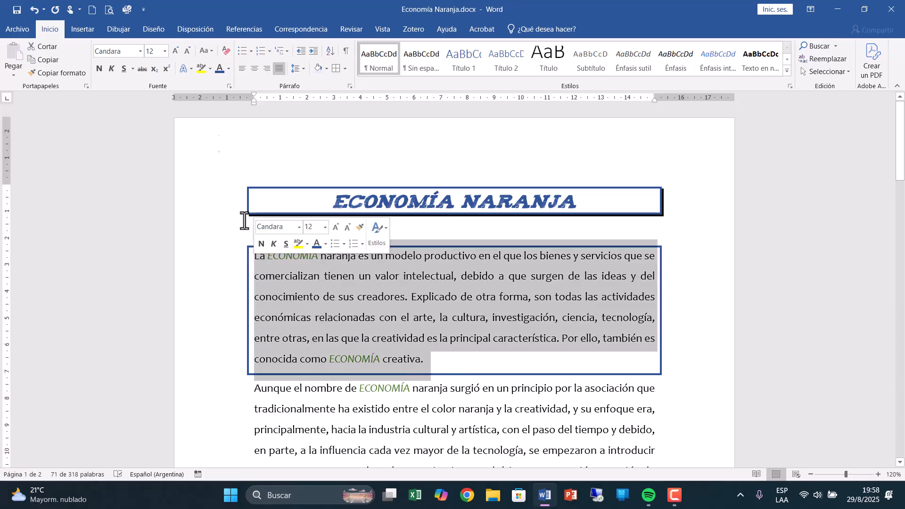
{"action": "left_click_drag", "start_coordinate": [254, 105], "coordinate": [288, 106]}
{"action": "left_click_drag", "start_coordinate": [655, 102], "coordinate": [614, 108]}
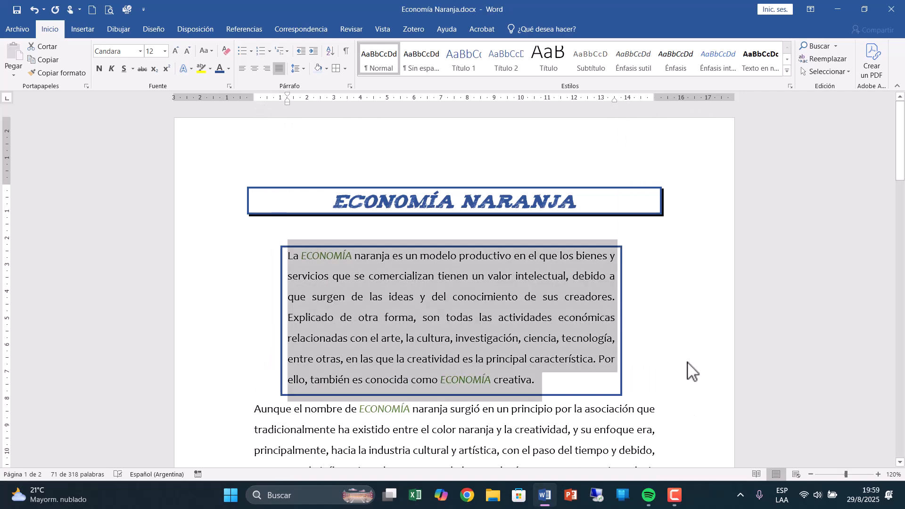
{"action": "left_click", "coordinate": [685, 363]}
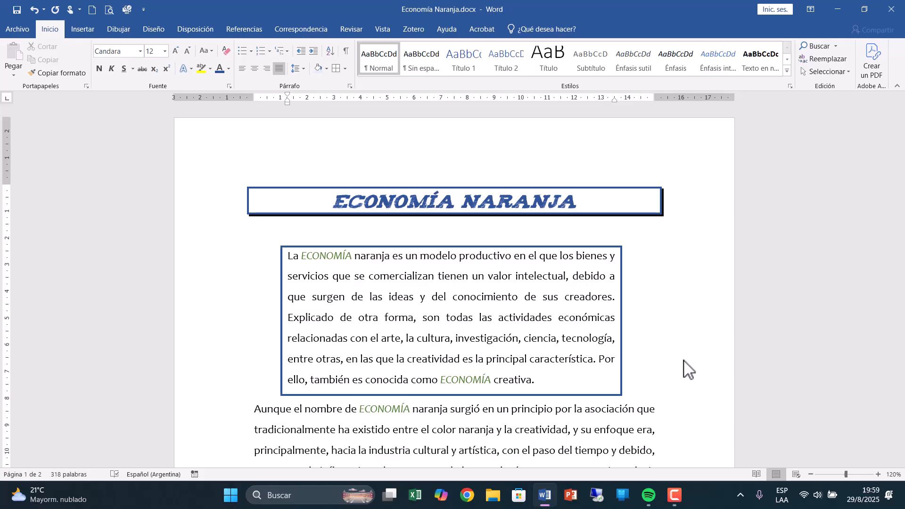
Set up a ½ pt box border (Cuadro) in dark green for the second body paragraph.
{"action": "scroll", "coordinate": [325, 315], "scroll_direction": "down", "scroll_amount": 3}
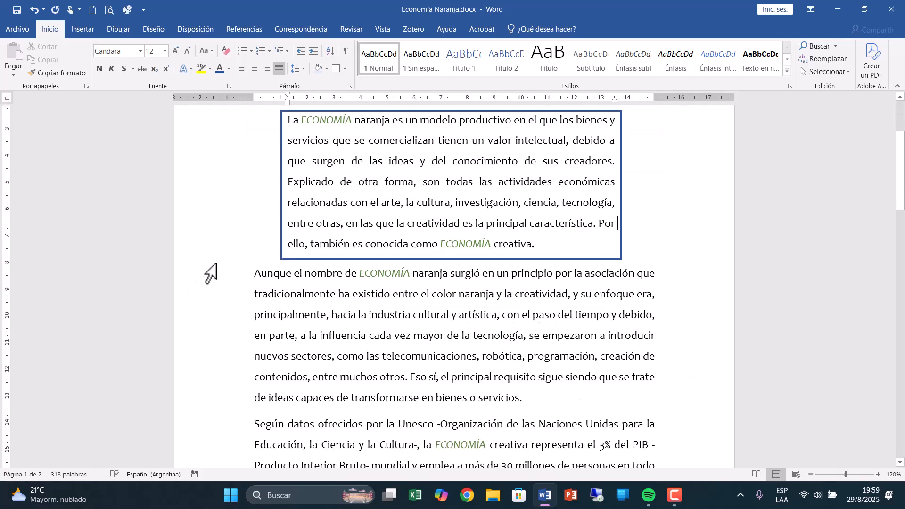
{"action": "left_click", "coordinate": [222, 278]}
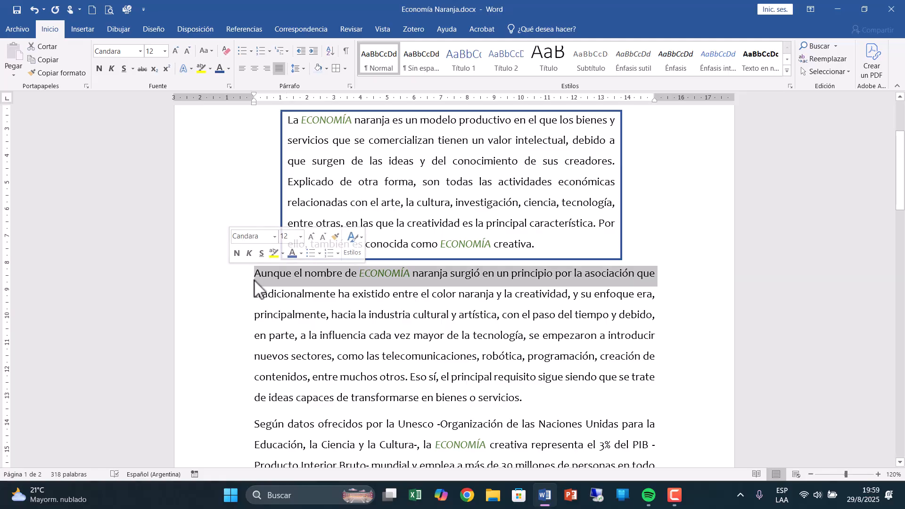
{"action": "left_click_drag", "start_coordinate": [226, 283], "coordinate": [245, 405]}
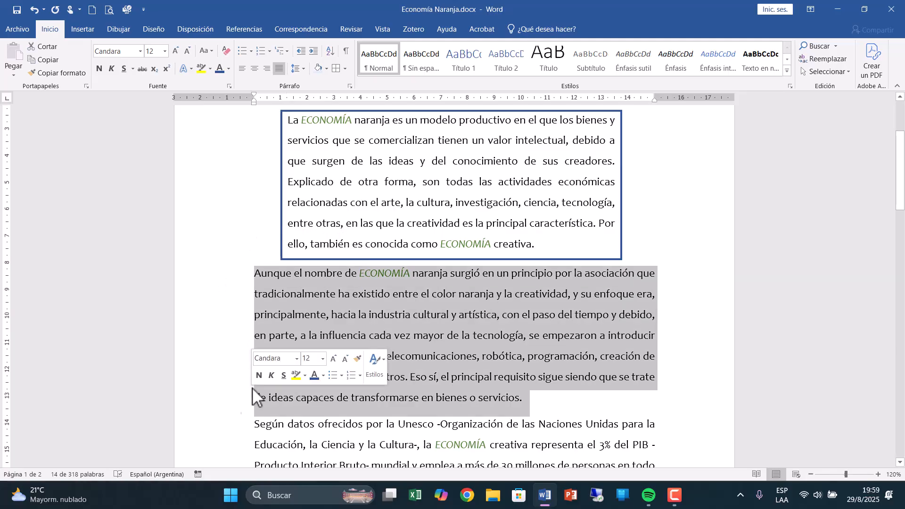
{"action": "left_click", "coordinate": [345, 69]}
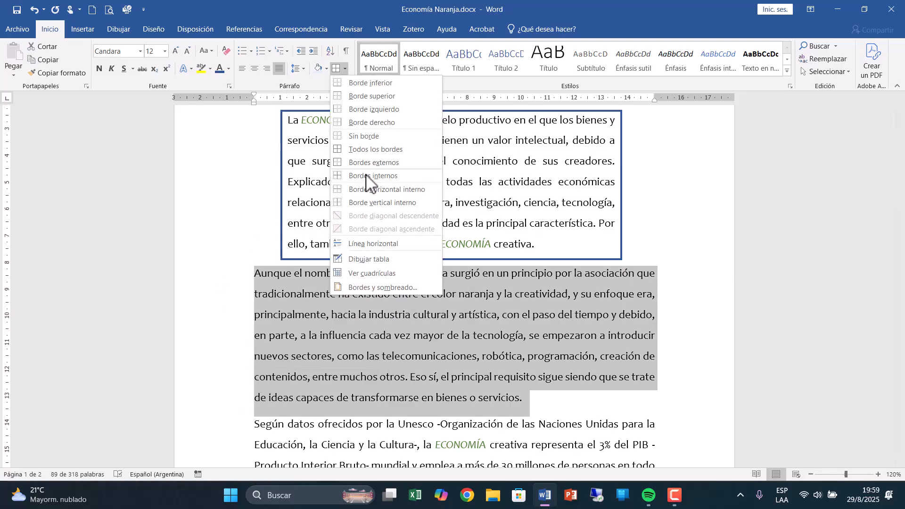
{"action": "left_click", "coordinate": [352, 287]}
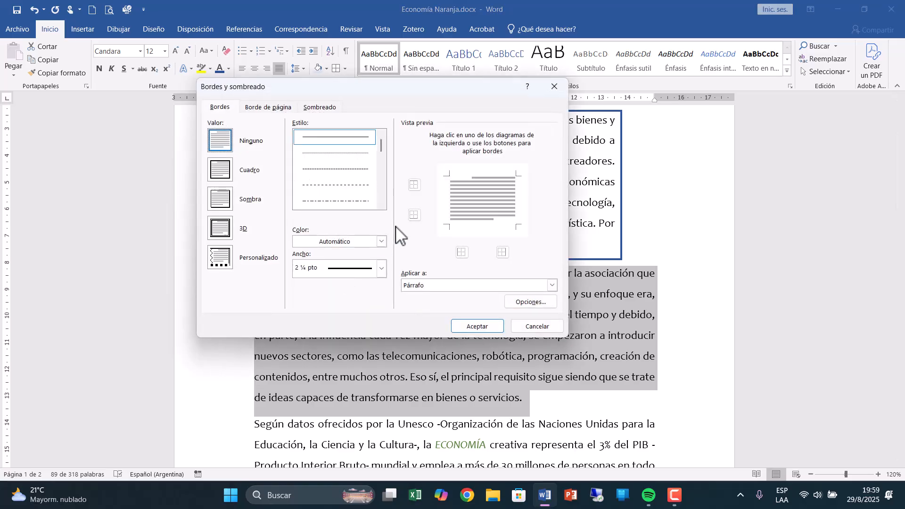
{"action": "left_click", "coordinate": [381, 204]}
{"action": "left_click", "coordinate": [381, 204]}
{"action": "left_click", "coordinate": [360, 198]}
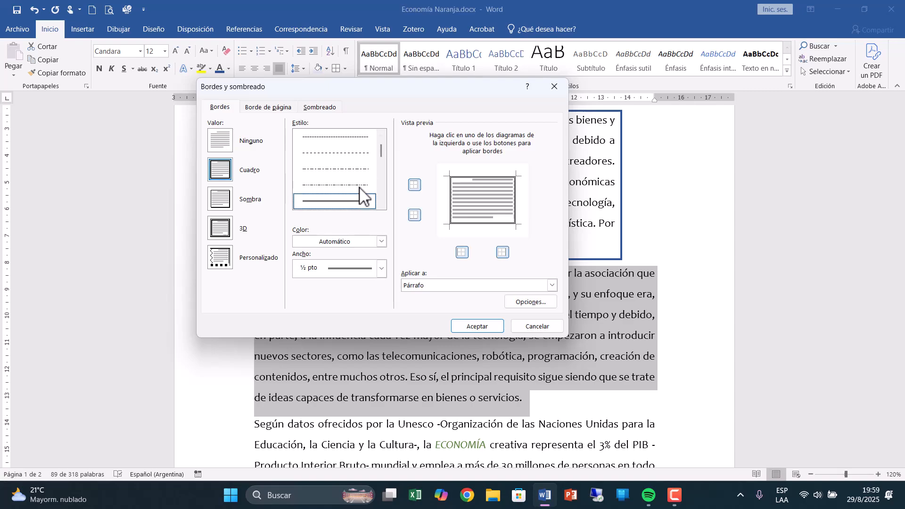
{"action": "left_click", "coordinate": [377, 241]}
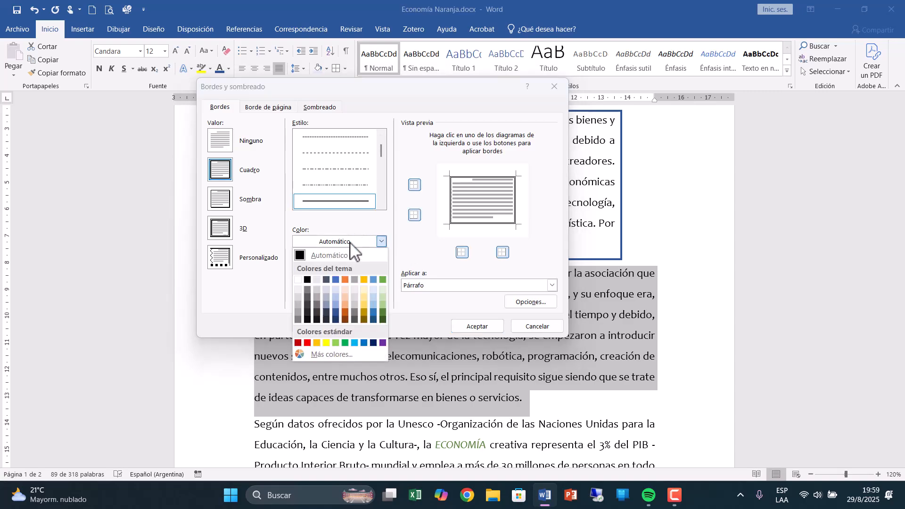
{"action": "left_click", "coordinate": [382, 312]}
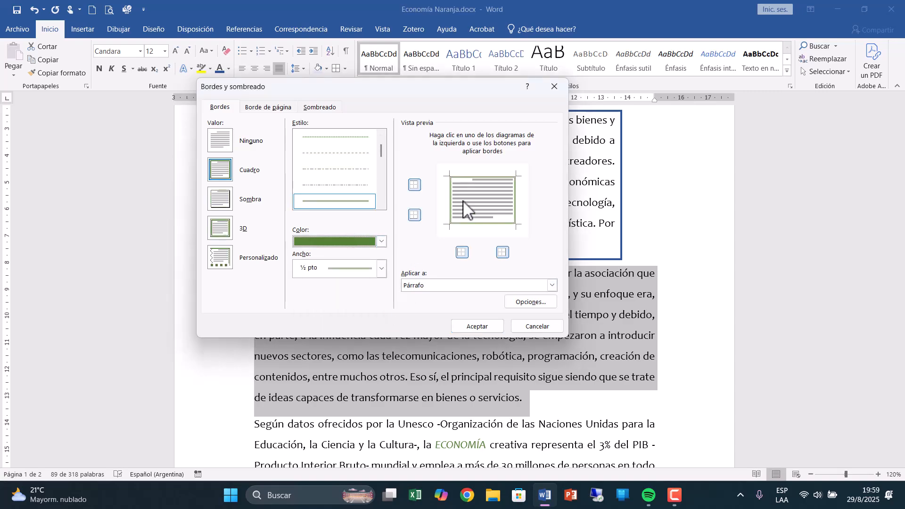
Keep only the upper and lower border lines of the second body paragraph and apply the border.
{"action": "left_click", "coordinate": [483, 225]}
{"action": "left_click", "coordinate": [480, 222]}
{"action": "left_click", "coordinate": [472, 177]}
{"action": "left_click", "coordinate": [472, 177]}
{"action": "left_click", "coordinate": [451, 202]}
{"action": "left_click", "coordinate": [515, 208]}
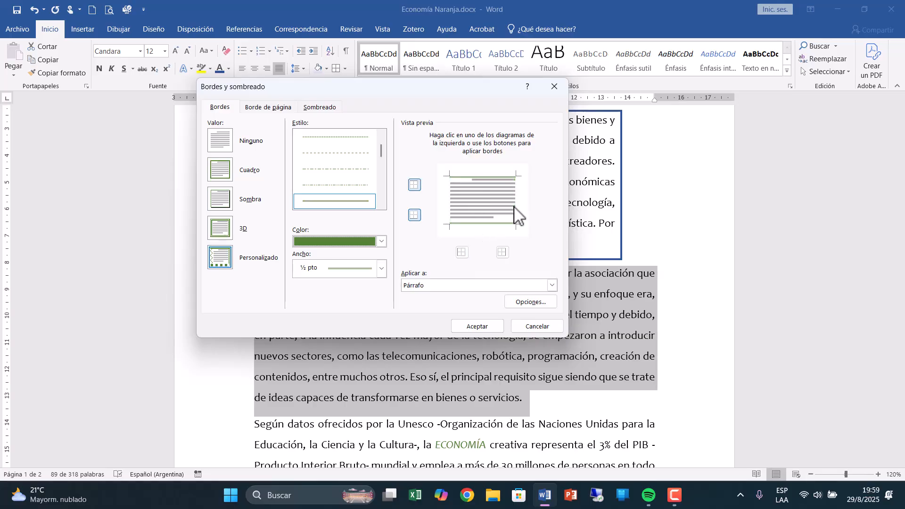
{"action": "left_click", "coordinate": [485, 325]}
{"action": "left_click", "coordinate": [686, 414]}
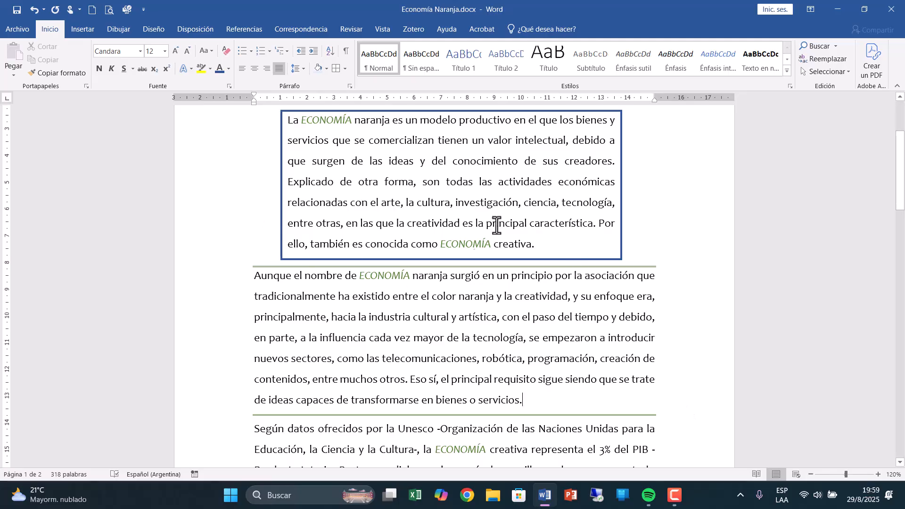
Remove all borders from the second body paragraph (Sin borde).
{"action": "left_click_drag", "start_coordinate": [200, 278], "coordinate": [217, 406]}
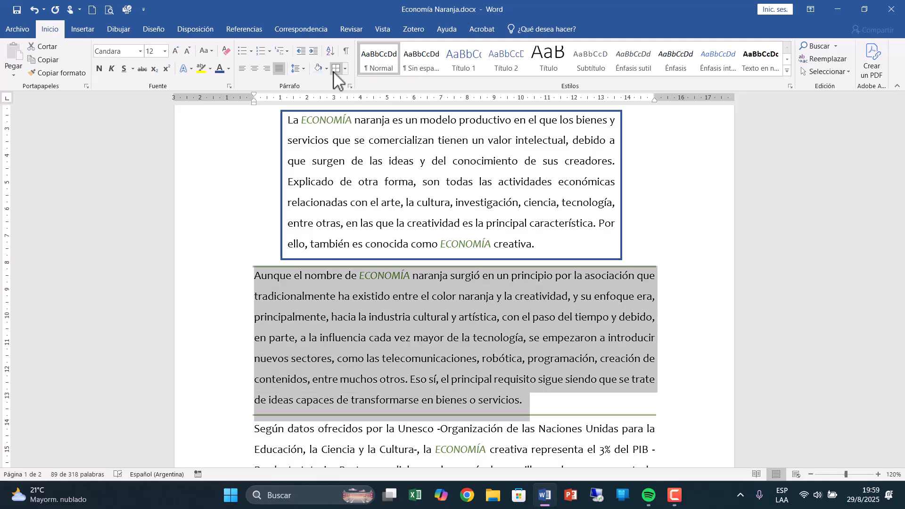
{"action": "left_click", "coordinate": [345, 69]}
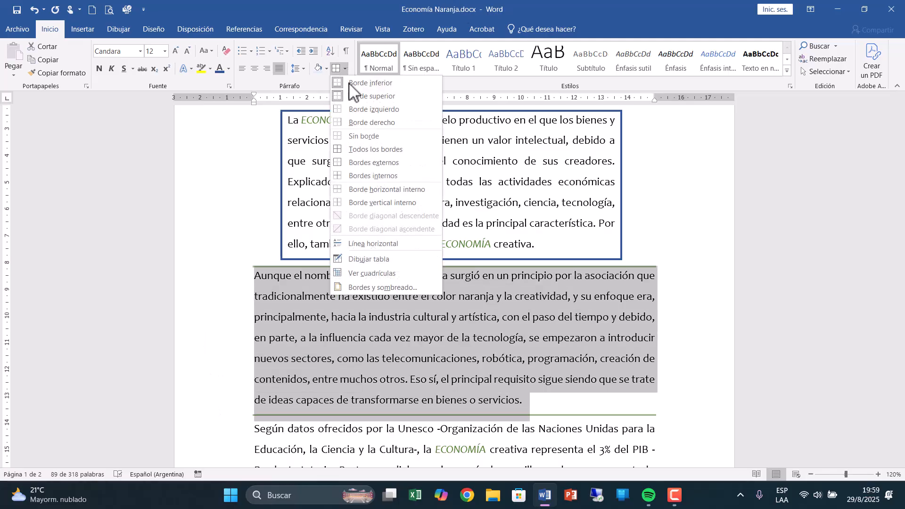
{"action": "left_click", "coordinate": [363, 136]}
{"action": "left_click", "coordinate": [602, 359]}
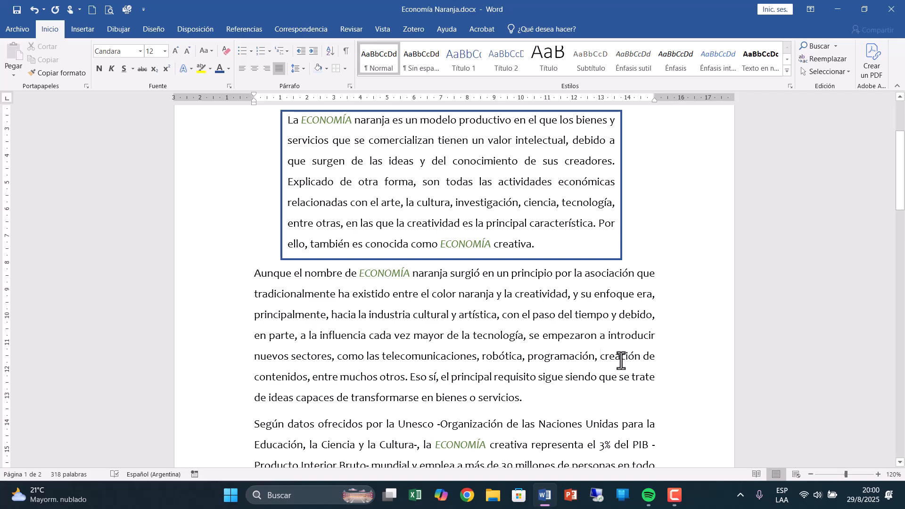
Choose the dark blue art frame with notched corners as the page border design.
{"action": "left_click", "coordinate": [346, 69]}
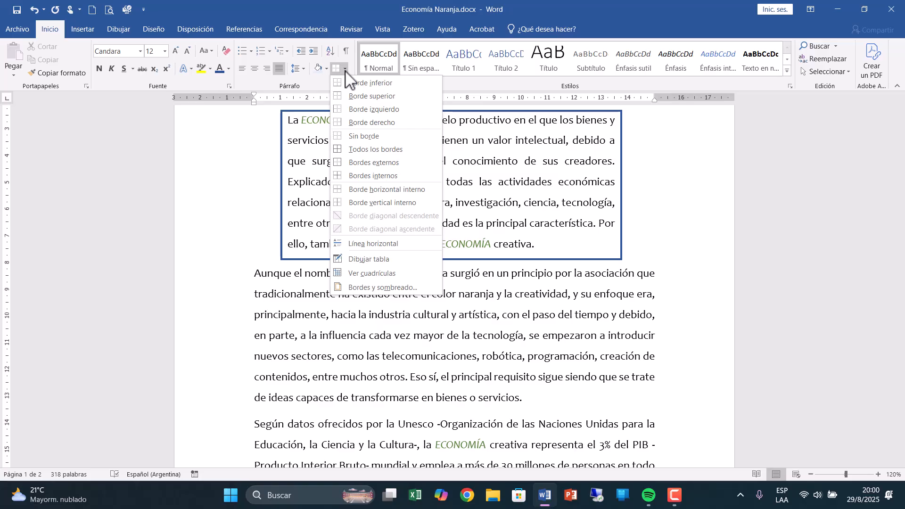
{"action": "left_click", "coordinate": [376, 288]}
{"action": "left_click", "coordinate": [276, 108]}
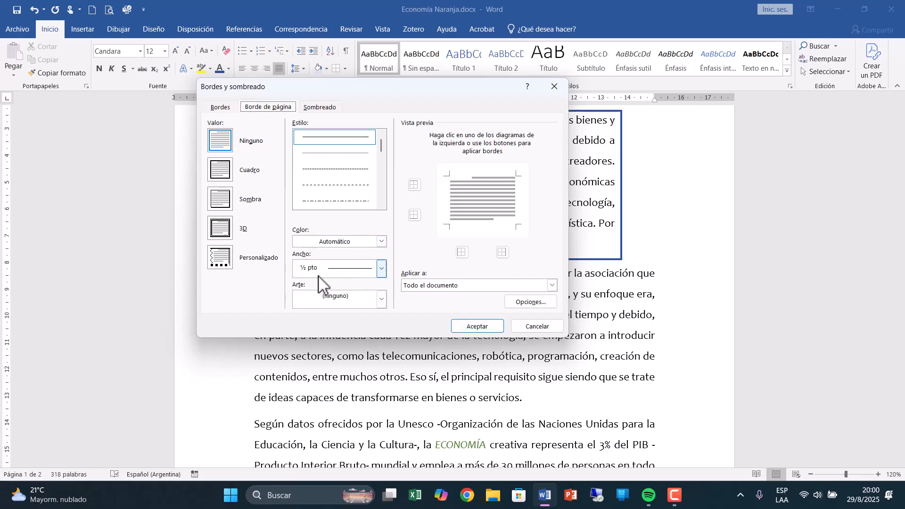
{"action": "left_click", "coordinate": [322, 297]}
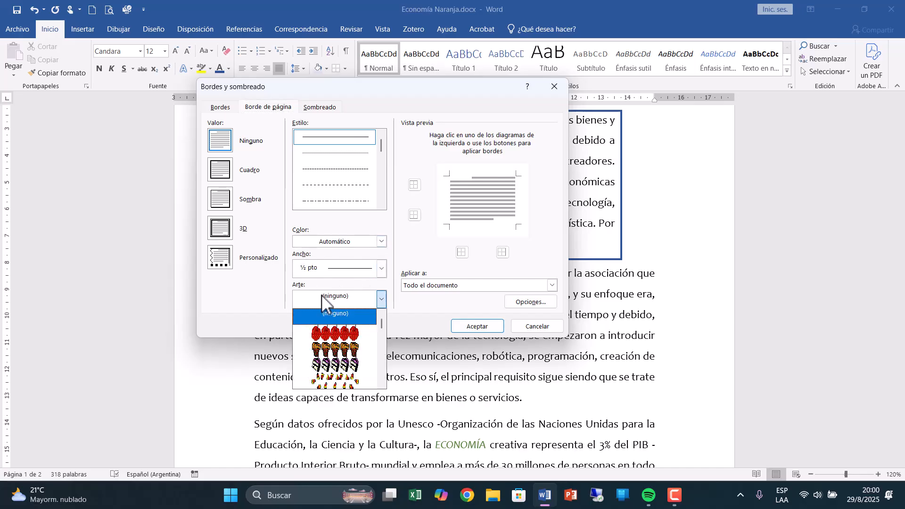
{"action": "scroll", "coordinate": [349, 344], "scroll_direction": "down", "scroll_amount": 10}
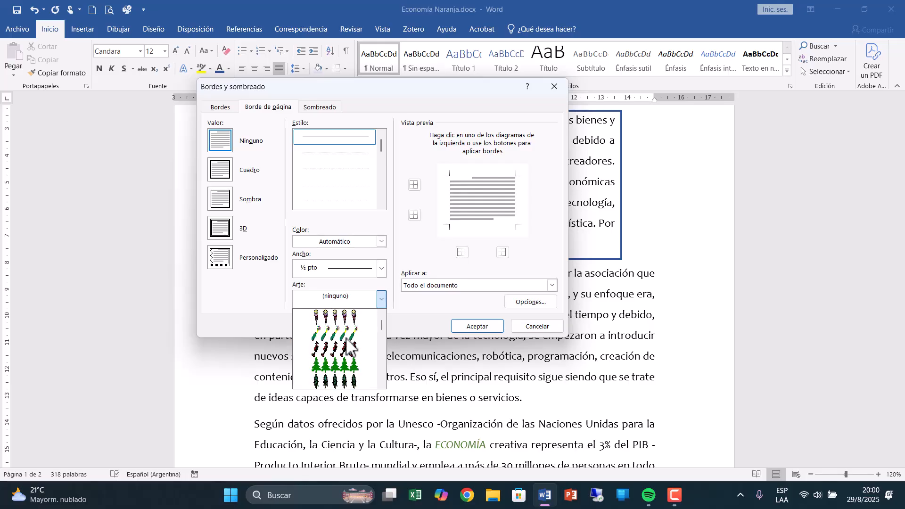
{"action": "scroll", "coordinate": [348, 340], "scroll_direction": "down", "scroll_amount": 10}
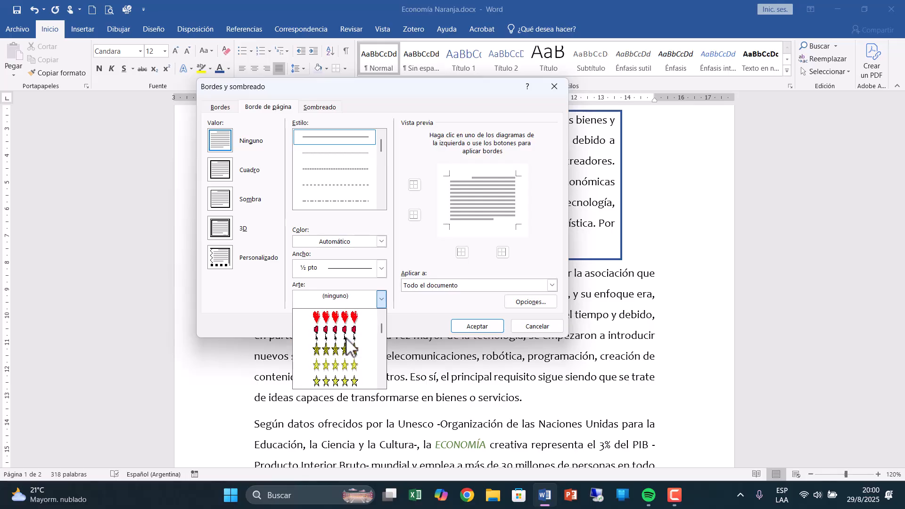
{"action": "scroll", "coordinate": [347, 347], "scroll_direction": "down", "scroll_amount": 8}
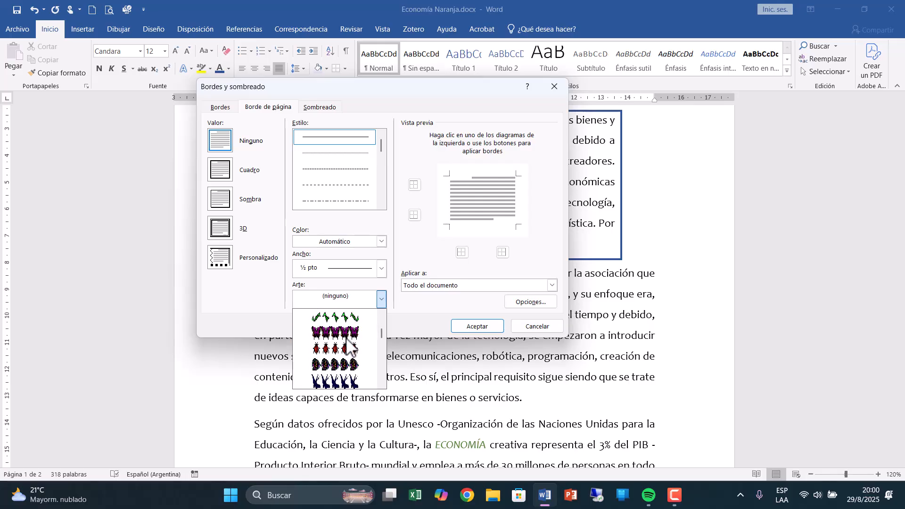
{"action": "scroll", "coordinate": [347, 346], "scroll_direction": "down", "scroll_amount": 10}
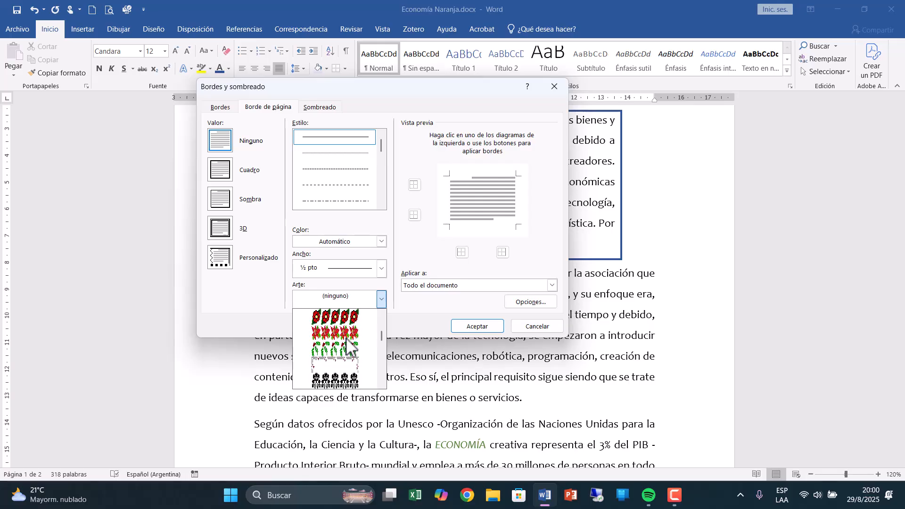
{"action": "scroll", "coordinate": [348, 346], "scroll_direction": "down", "scroll_amount": 8}
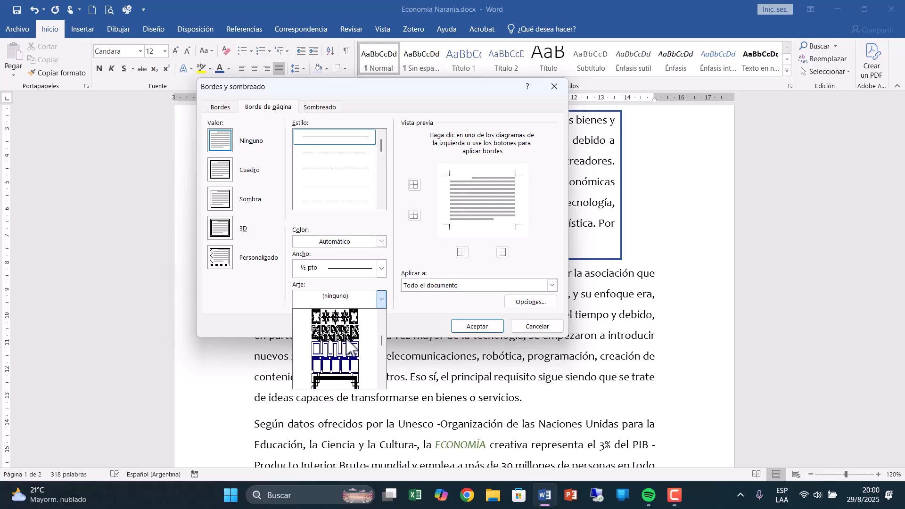
{"action": "scroll", "coordinate": [348, 338], "scroll_direction": "up", "scroll_amount": 1}
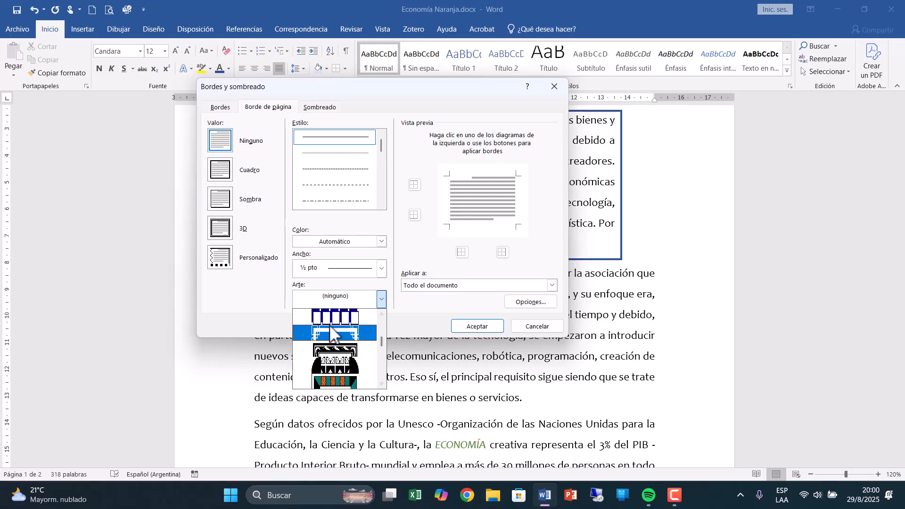
{"action": "left_click", "coordinate": [329, 325]}
Set the page border color to dark green and its width to 13 pt, and apply it to the whole document.
{"action": "left_click", "coordinate": [381, 241]}
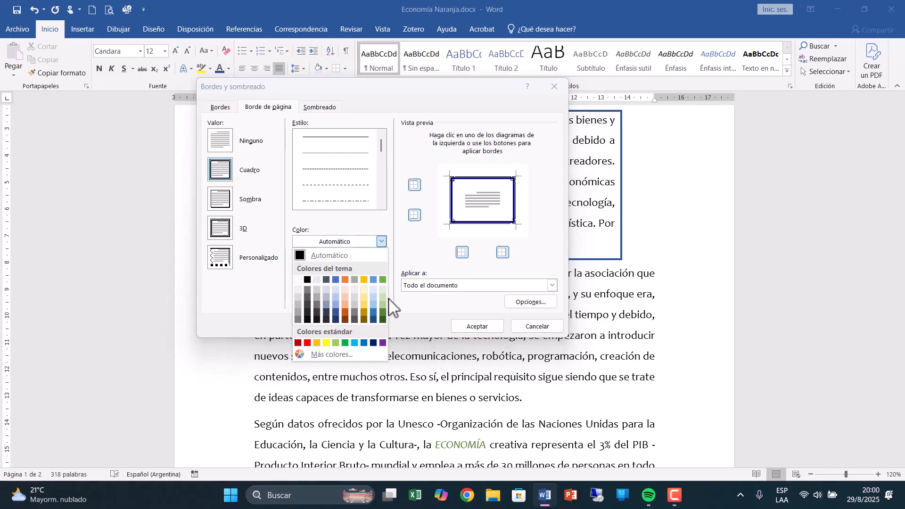
{"action": "left_click", "coordinate": [383, 312]}
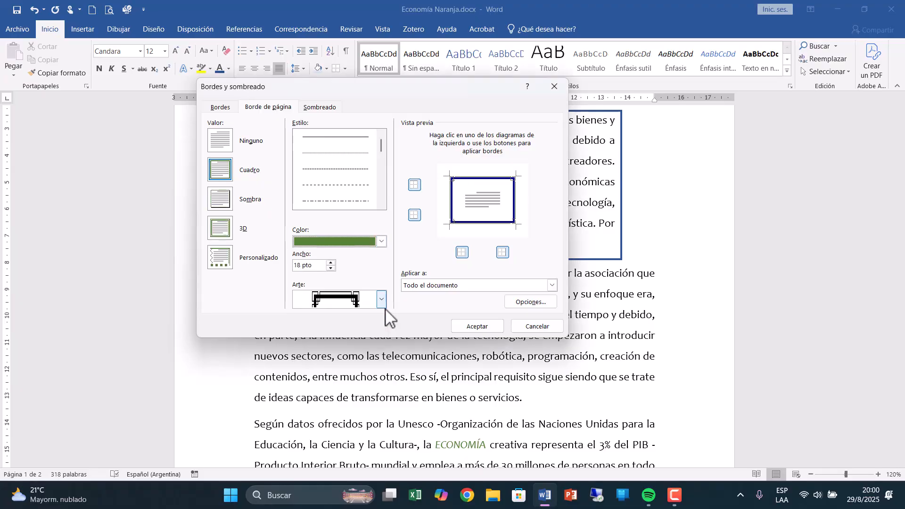
{"action": "left_click", "coordinate": [331, 267]}
{"action": "left_click", "coordinate": [331, 267]}
{"action": "left_click", "coordinate": [331, 268]}
{"action": "left_click", "coordinate": [330, 267]}
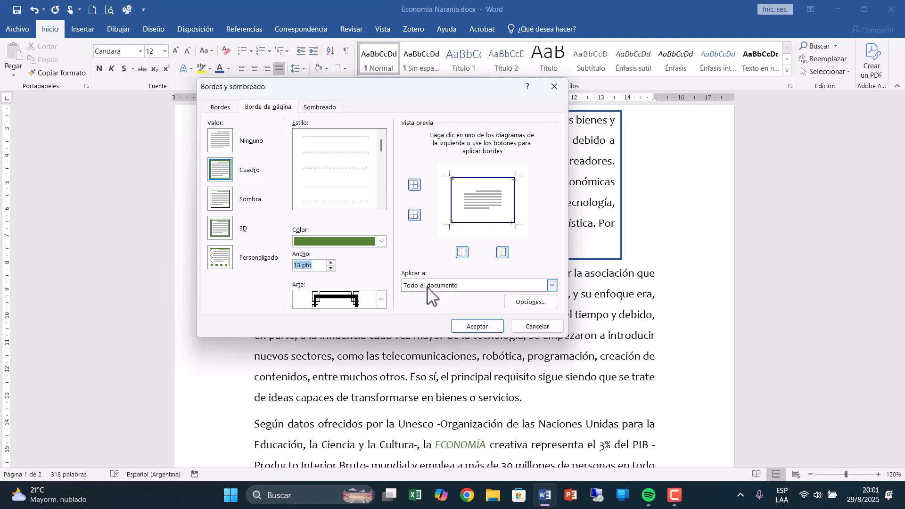
{"action": "left_click", "coordinate": [476, 326]}
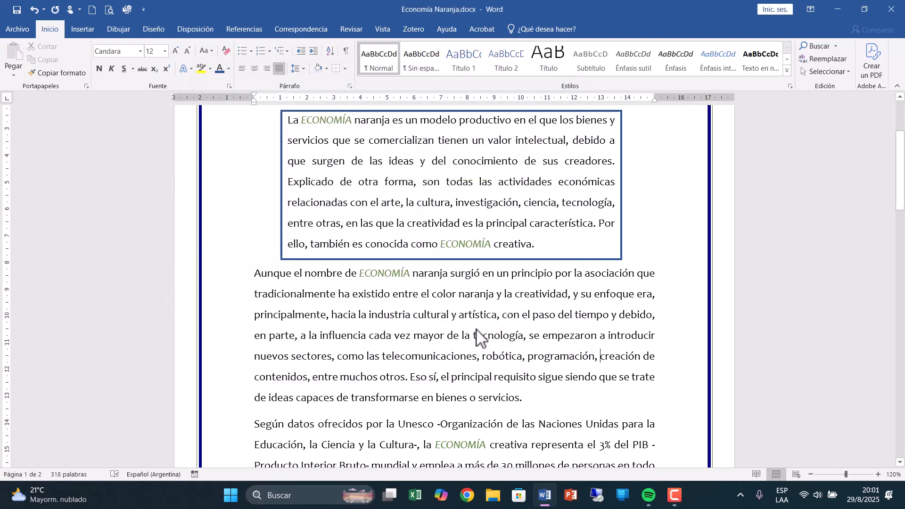
Examine how the art page border runs around both pages of the document.
{"action": "scroll", "coordinate": [475, 331], "scroll_direction": "up", "scroll_amount": 3}
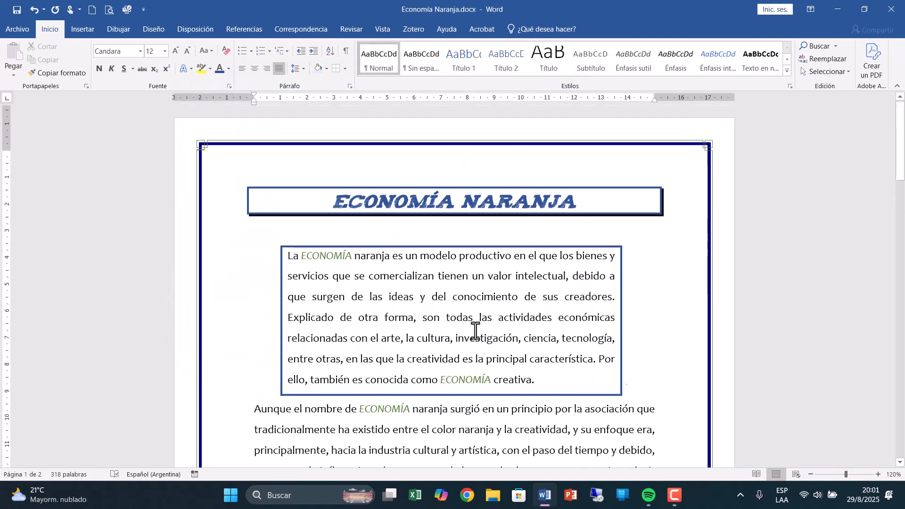
{"action": "scroll", "coordinate": [475, 331], "scroll_direction": "down", "scroll_amount": 12}
{"action": "scroll", "coordinate": [476, 330], "scroll_direction": "down", "scroll_amount": 8}
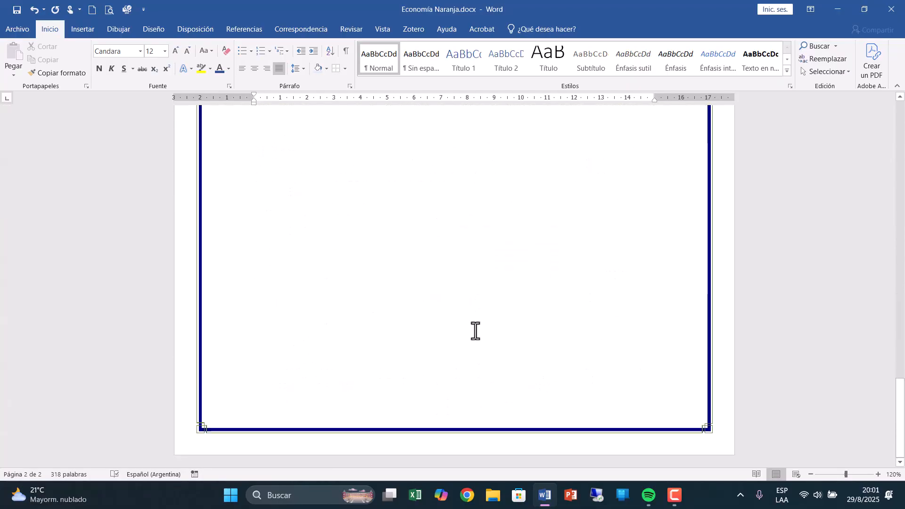
{"action": "scroll", "coordinate": [475, 331], "scroll_direction": "up", "scroll_amount": 10}
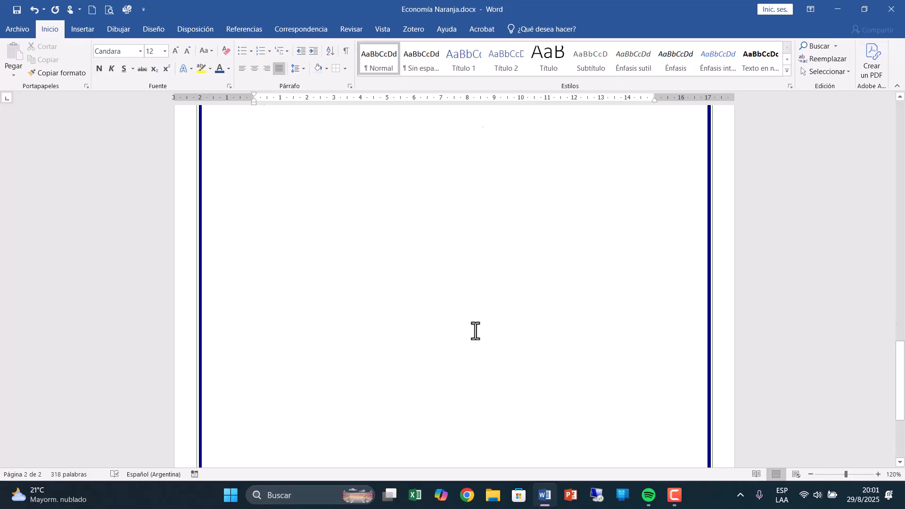
{"action": "scroll", "coordinate": [475, 331], "scroll_direction": "up", "scroll_amount": 3}
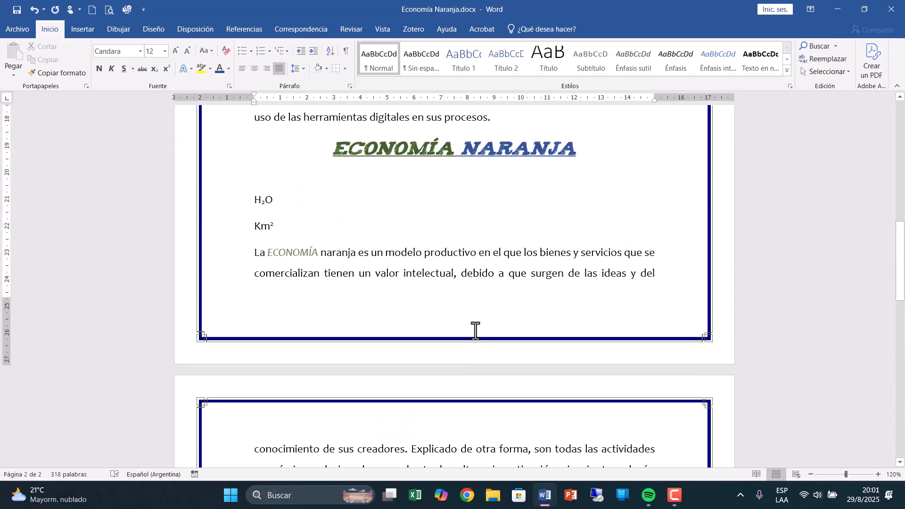
Restrict the page border to the first page of the section (Esta sección: solo la primera página) and check both pages.
{"action": "left_click", "coordinate": [349, 86]}
{"action": "left_click", "coordinate": [584, 386]}
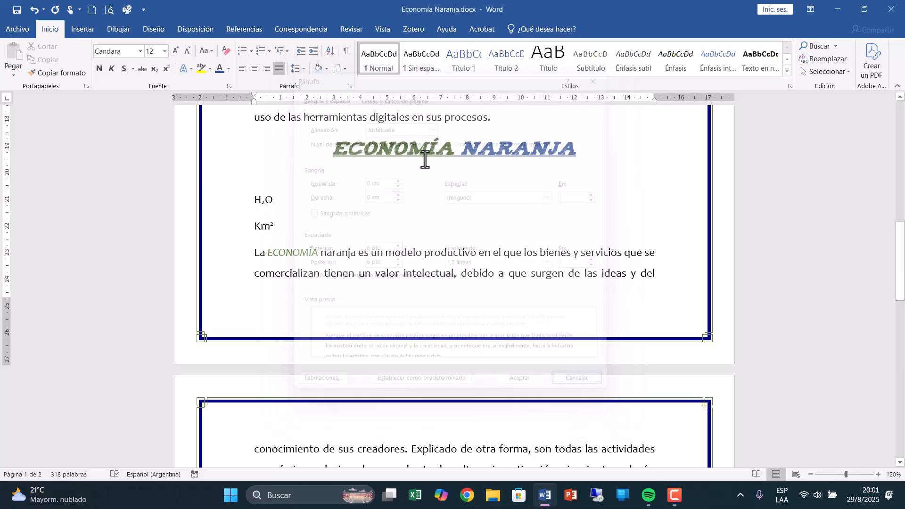
{"action": "left_click", "coordinate": [346, 69]}
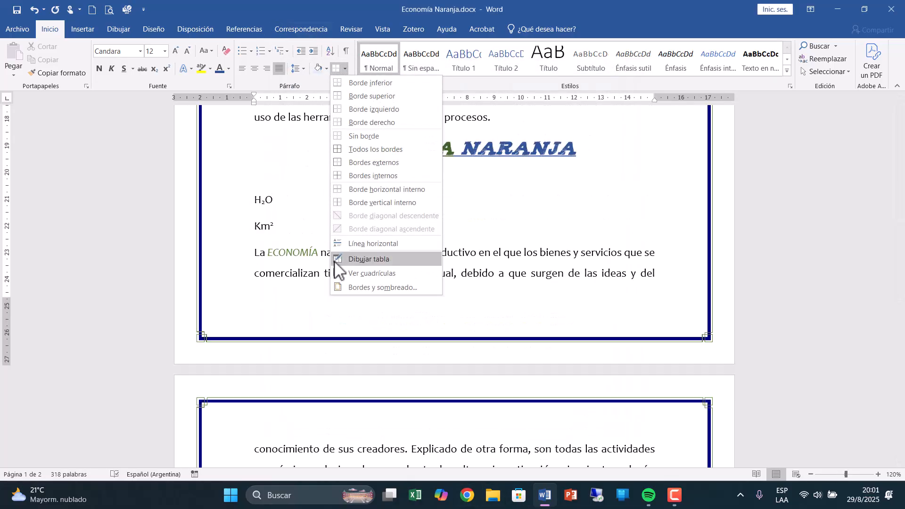
{"action": "left_click", "coordinate": [371, 288]}
{"action": "left_click", "coordinate": [275, 110]}
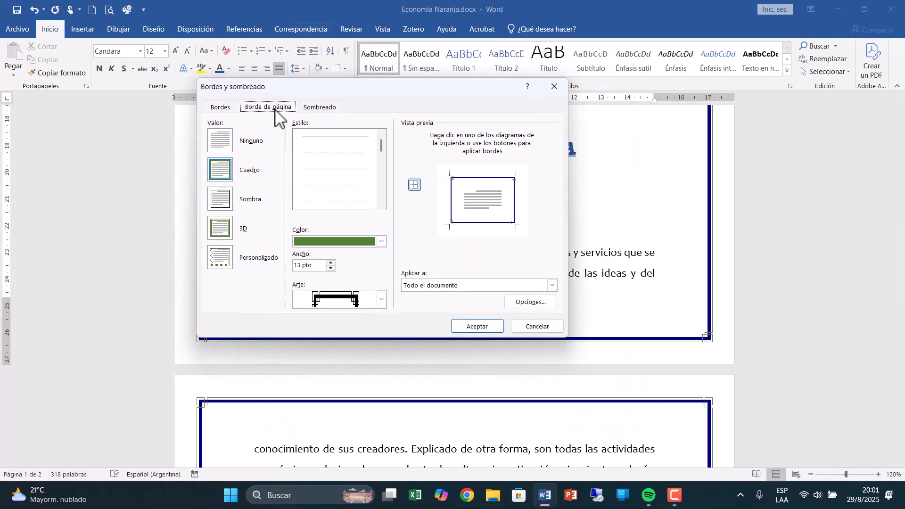
{"action": "left_click", "coordinate": [469, 281]}
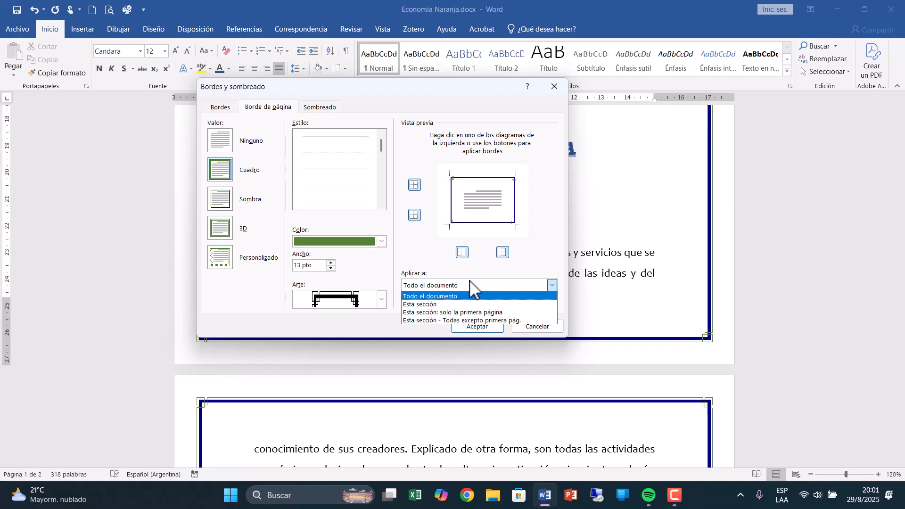
{"action": "left_click", "coordinate": [464, 313]}
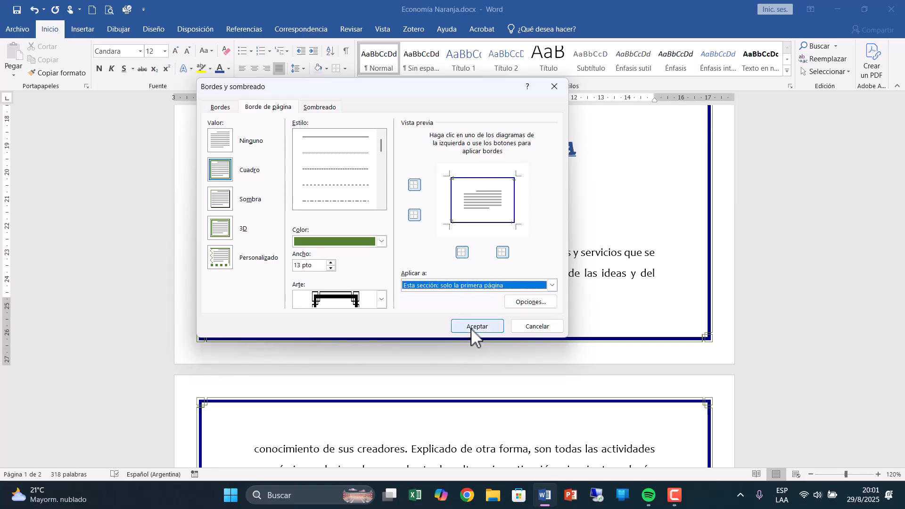
{"action": "left_click", "coordinate": [473, 326]}
{"action": "scroll", "coordinate": [466, 334], "scroll_direction": "up", "scroll_amount": 10}
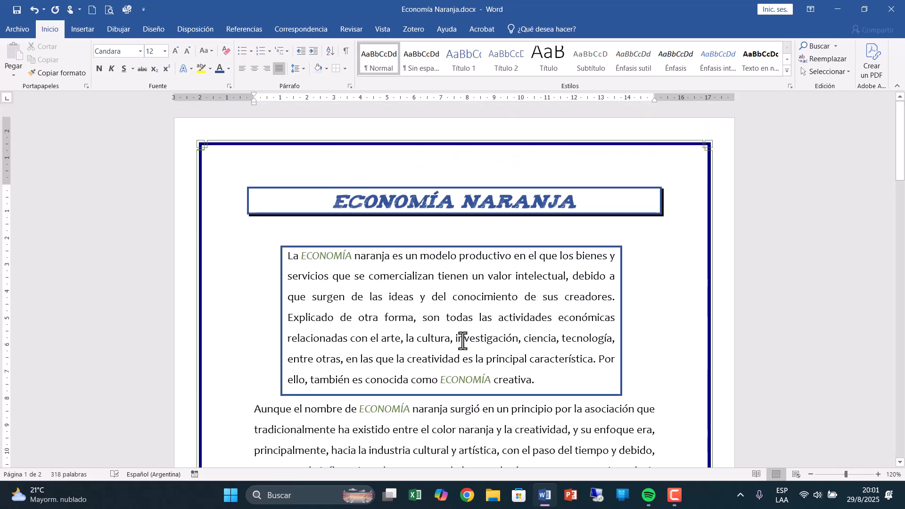
{"action": "scroll", "coordinate": [462, 341], "scroll_direction": "down", "scroll_amount": 15}
{"action": "scroll", "coordinate": [462, 341], "scroll_direction": "up", "scroll_amount": 10}
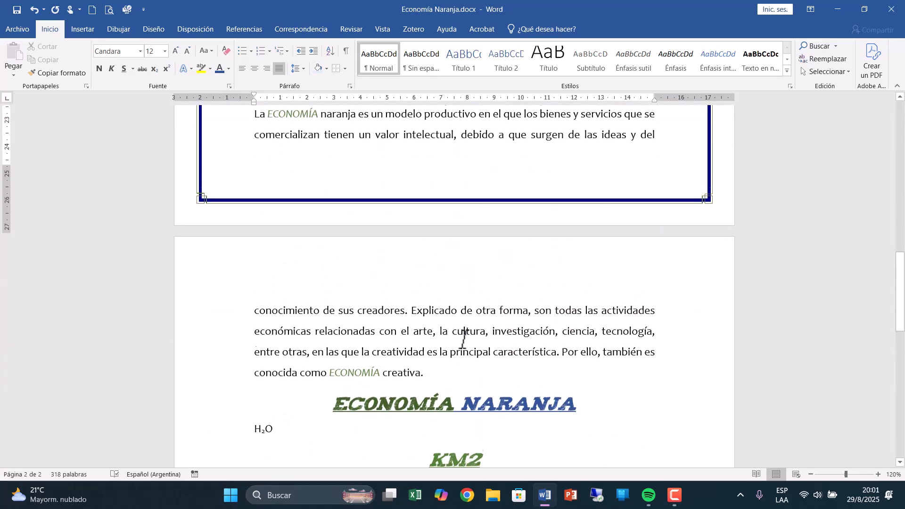
{"action": "scroll", "coordinate": [462, 340], "scroll_direction": "up", "scroll_amount": 10}
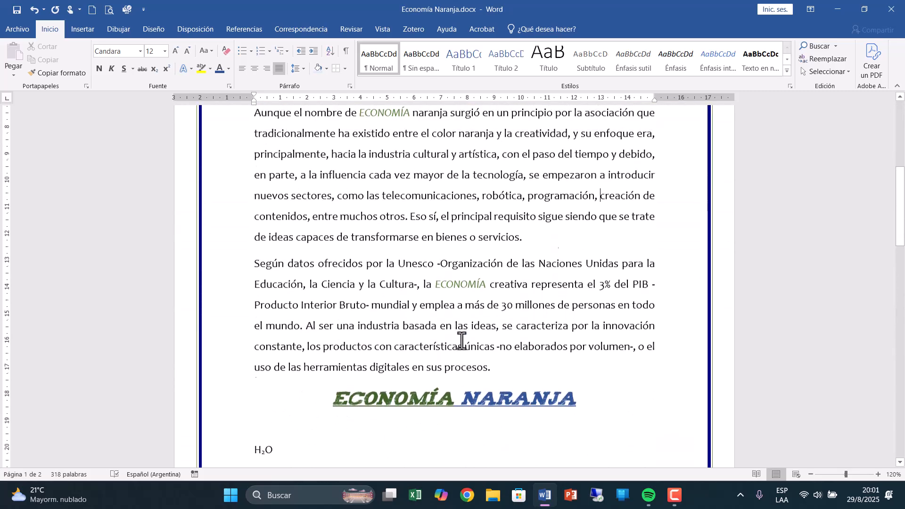
{"action": "scroll", "coordinate": [461, 341], "scroll_direction": "up", "scroll_amount": 5}
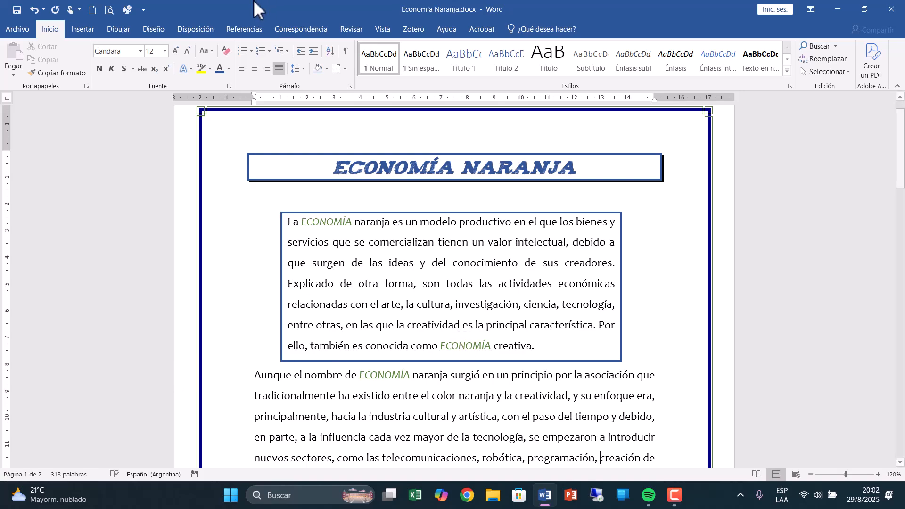
Place the cursor after "Unesco" in the third body paragraph and set up a footnote (Notas al pie) at the end of the page.
{"action": "left_click", "coordinate": [352, 29]}
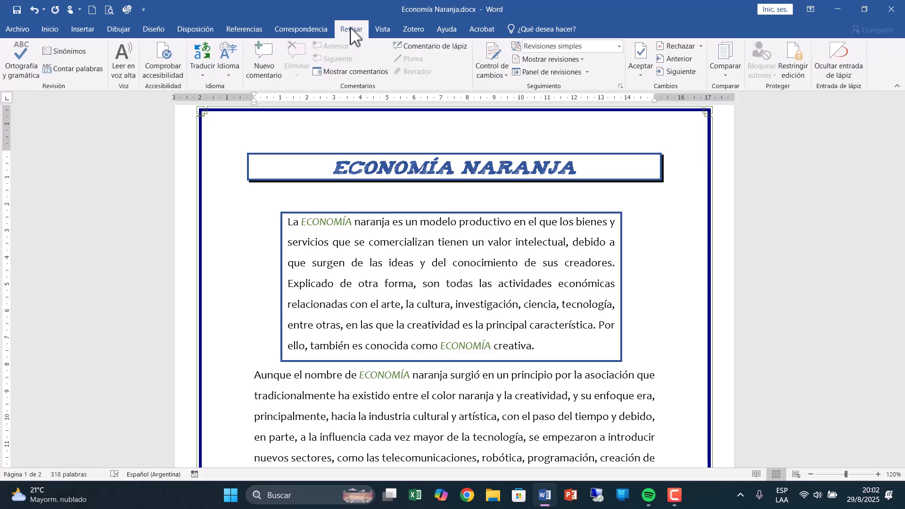
{"action": "left_click", "coordinate": [251, 31]}
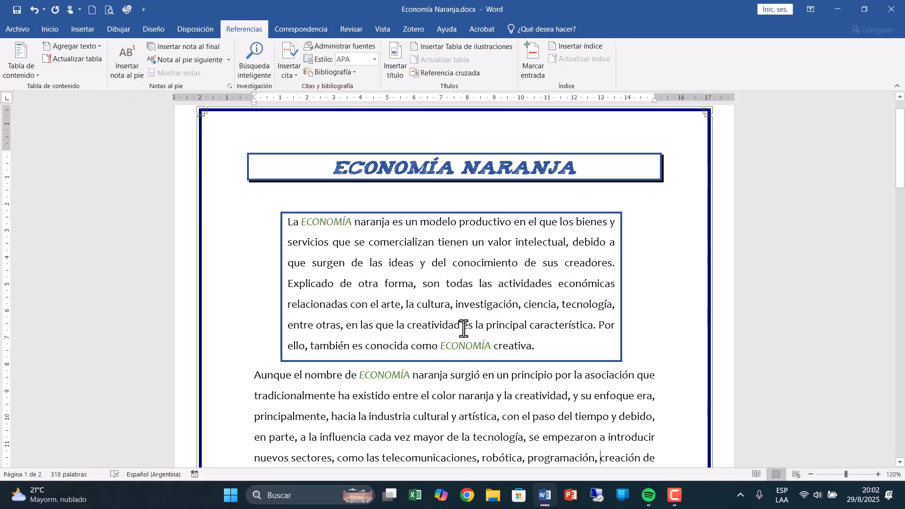
{"action": "scroll", "coordinate": [463, 328], "scroll_direction": "down", "scroll_amount": 3}
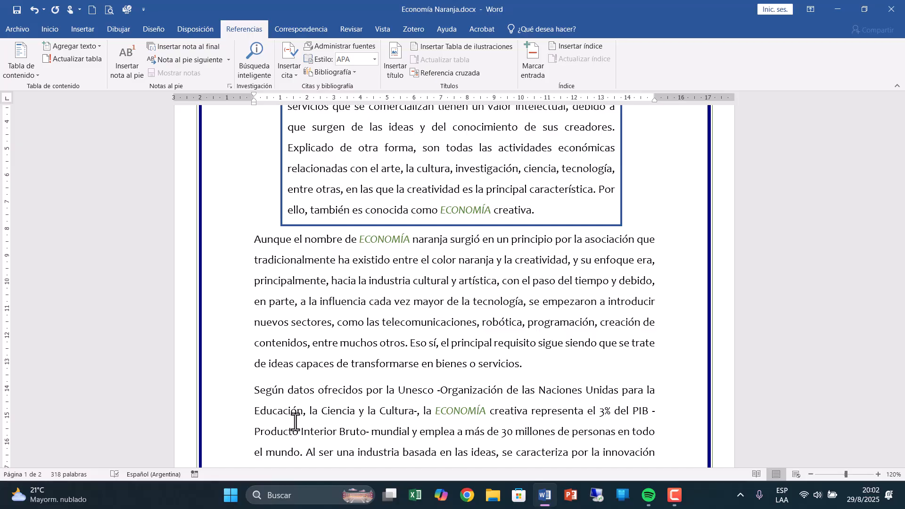
{"action": "left_click", "coordinate": [430, 393]}
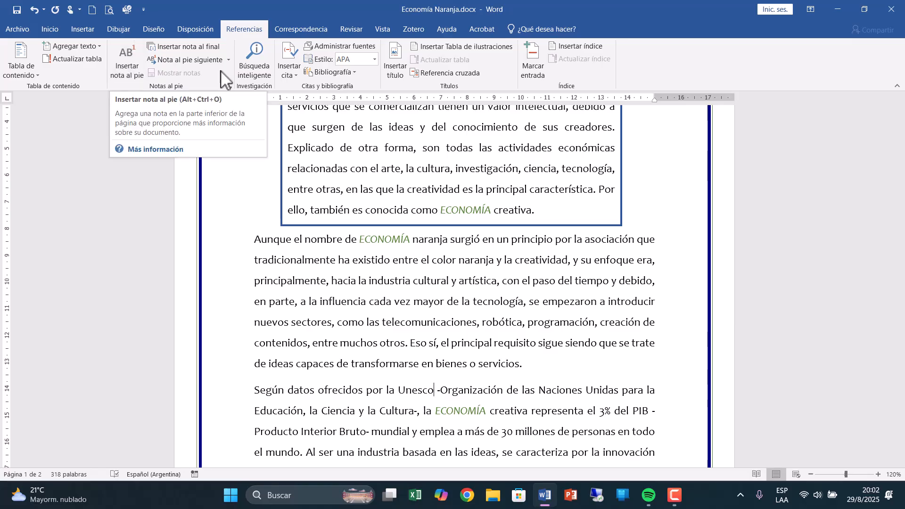
{"action": "left_click", "coordinate": [230, 86]}
{"action": "left_click_drag", "start_coordinate": [362, 118], "coordinate": [221, 132]}
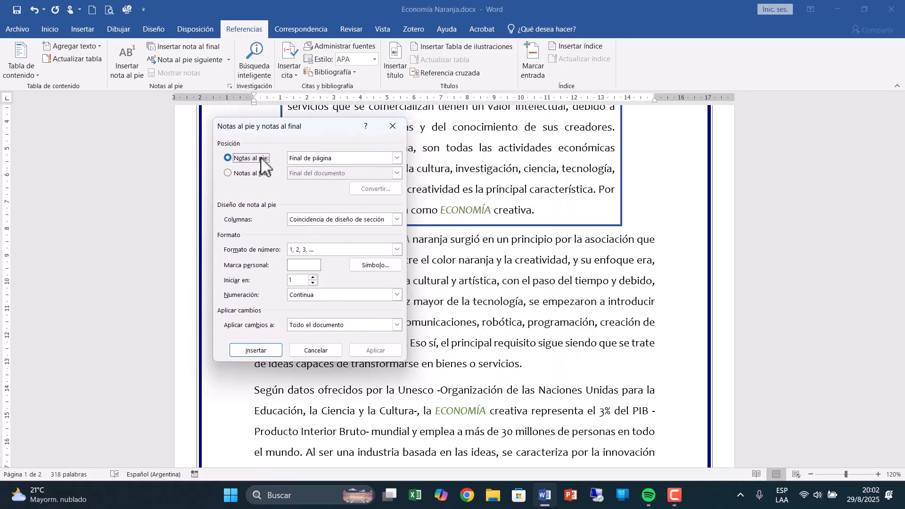
{"action": "left_click", "coordinate": [346, 158]}
{"action": "left_click", "coordinate": [347, 158]}
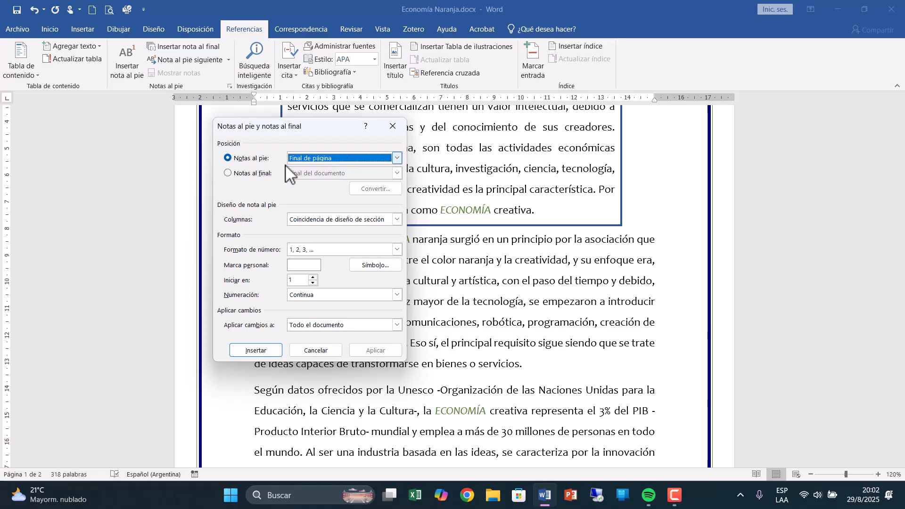
{"action": "left_click", "coordinate": [239, 183]}
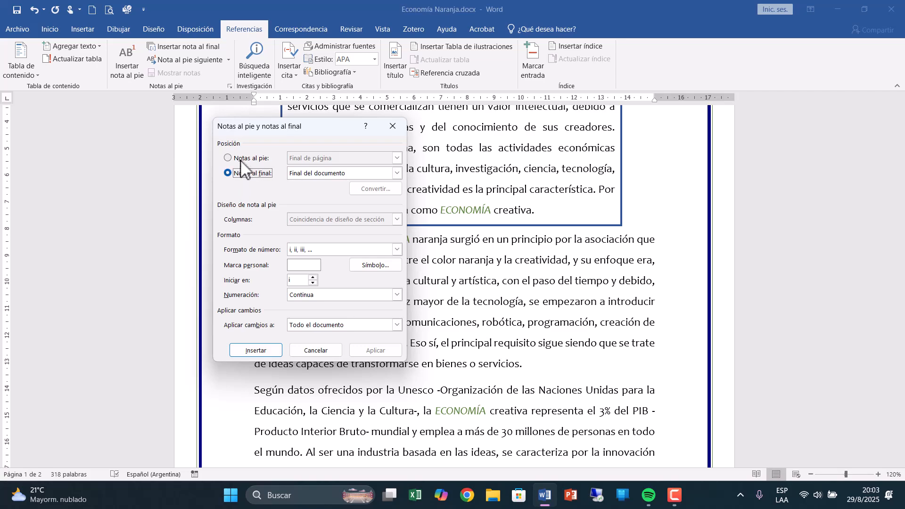
{"action": "left_click", "coordinate": [241, 158]}
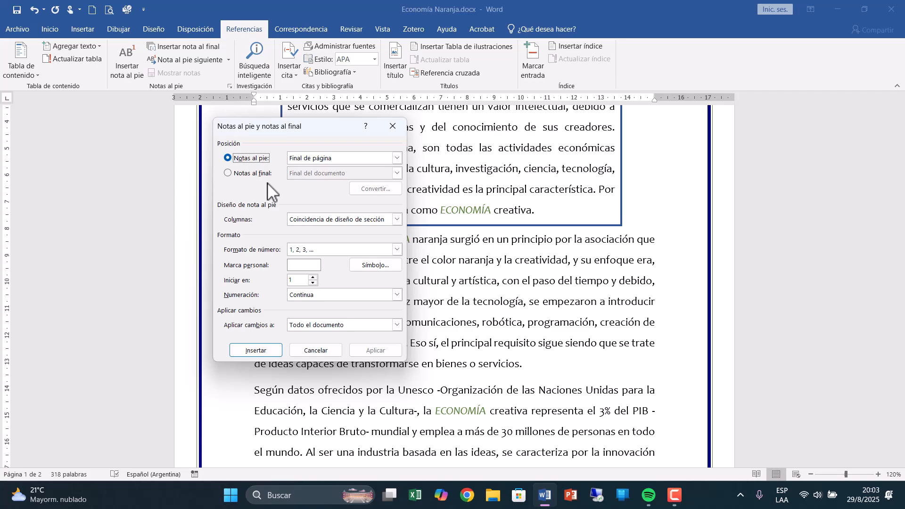
Use the club symbol ♣ (Symbol font, character 167) as the custom mark and insert the footnote.
{"action": "left_click", "coordinate": [299, 265]}
{"action": "left_click", "coordinate": [362, 266]}
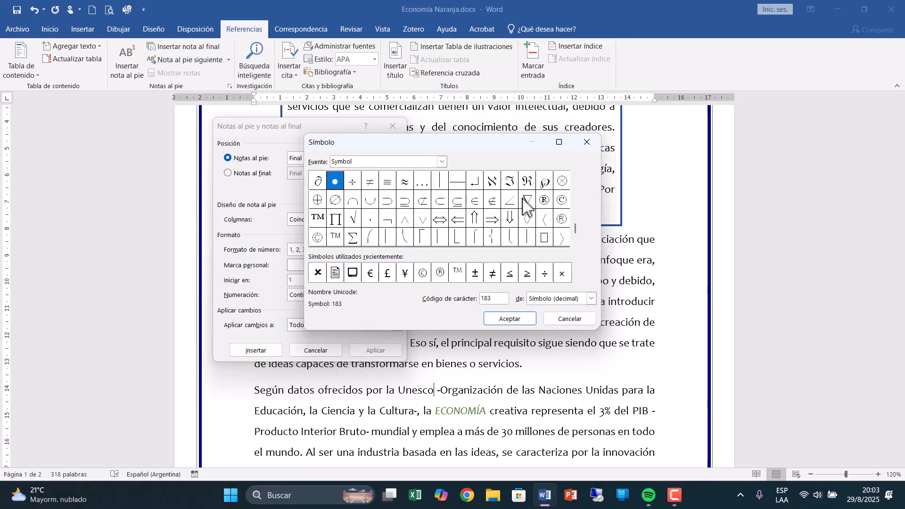
{"action": "left_click_drag", "start_coordinate": [574, 230], "coordinate": [572, 178]}
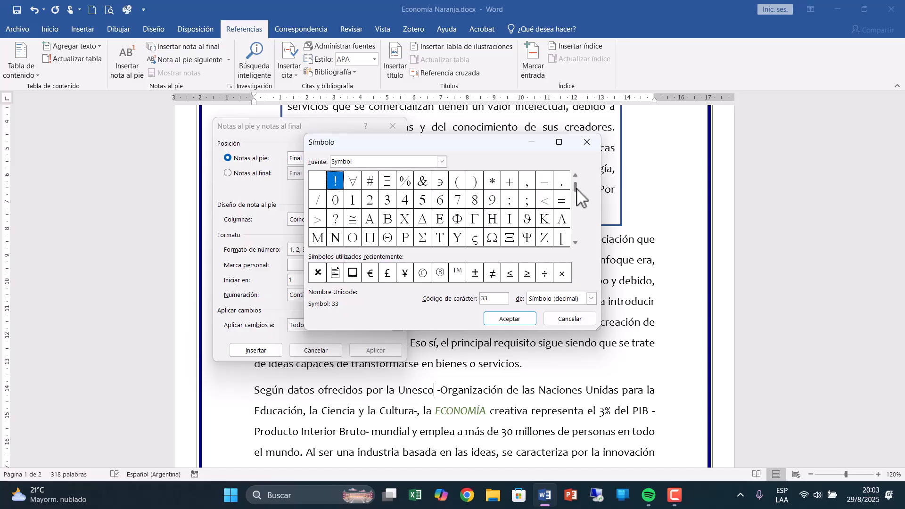
{"action": "left_click_drag", "start_coordinate": [576, 184], "coordinate": [576, 193]}
{"action": "left_click", "coordinate": [575, 242]}
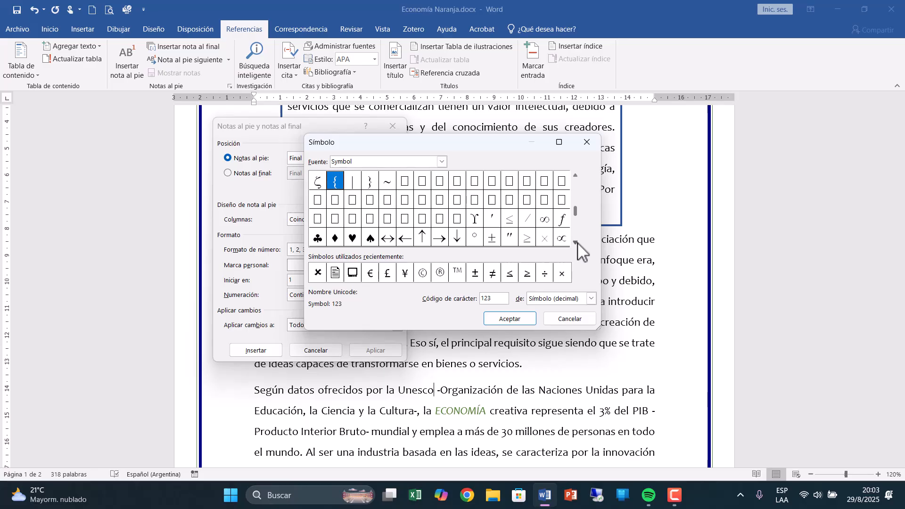
{"action": "left_click", "coordinate": [315, 239]}
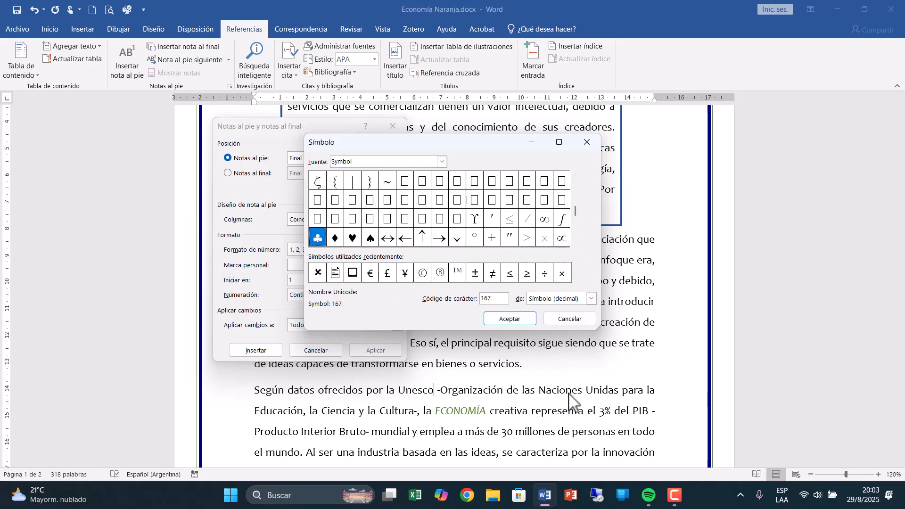
{"action": "left_click", "coordinate": [509, 318]}
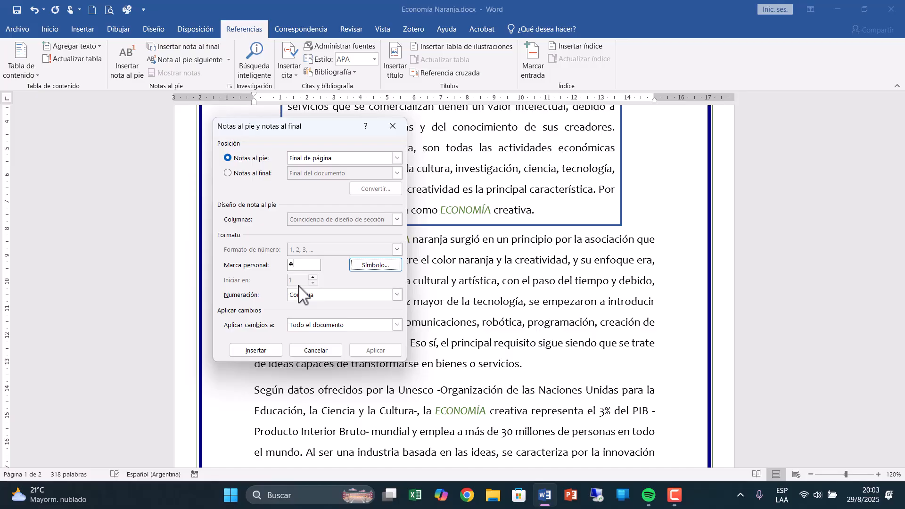
{"action": "left_click", "coordinate": [270, 351]}
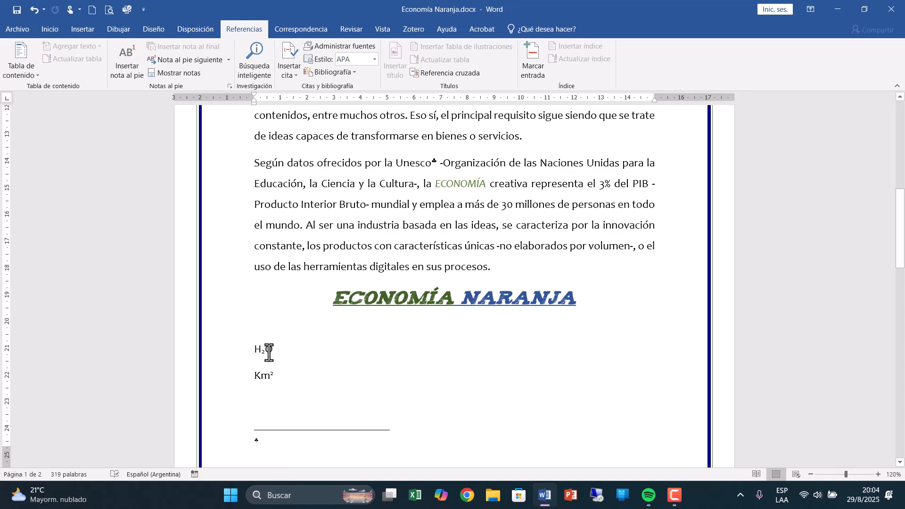
Write the footnote text "Organización de las Naciones Unidas para la Educación, la cultura y la ciencia".
{"action": "type", "text": "Organización "}
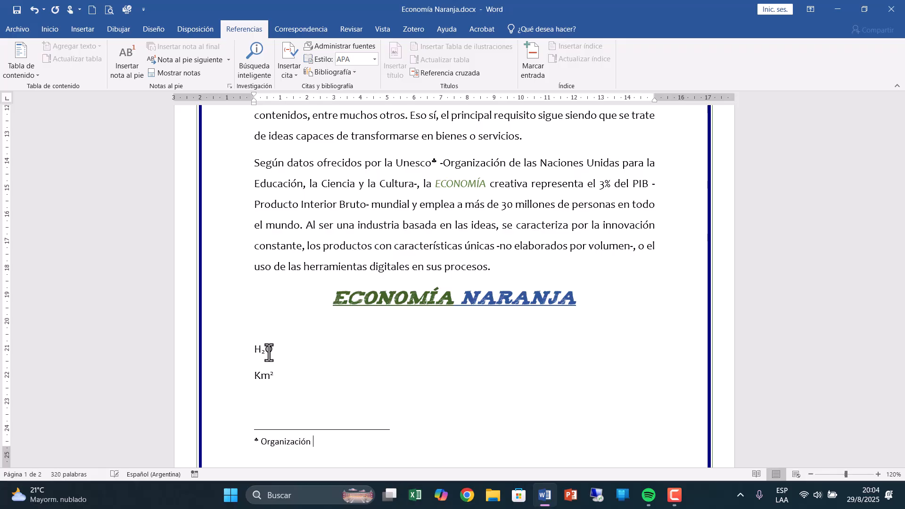
{"action": "type", "text": "de las Naciones Unidas para la "}
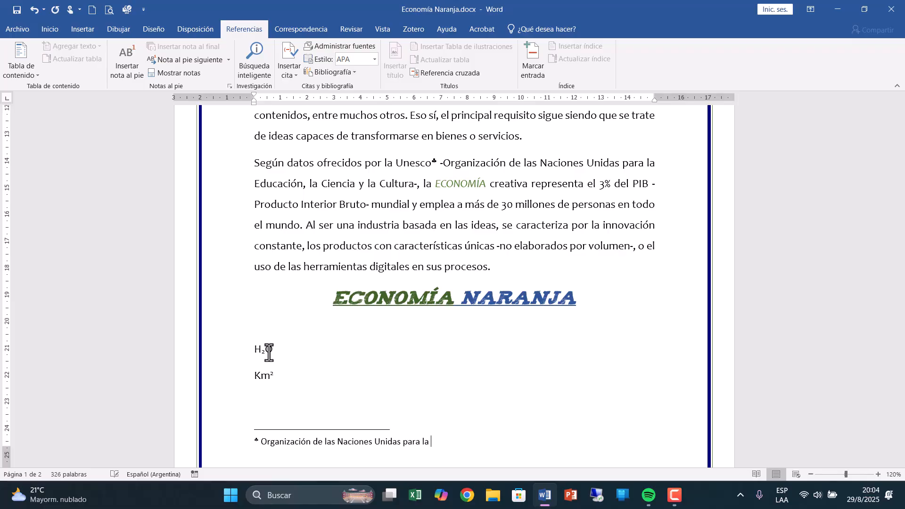
{"action": "type", "text": "Educación , la cultura y la ciencia"}
{"action": "left_click", "coordinate": [269, 352]}
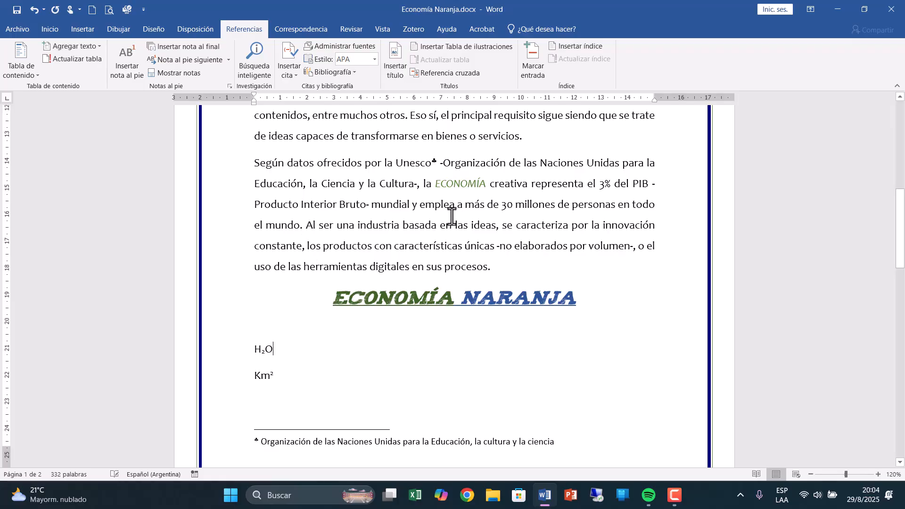
Preview the note from its club mark after "Unesco", and delete the mark to remove the footnote.
{"action": "mouse_move", "coordinate": [434, 161]}
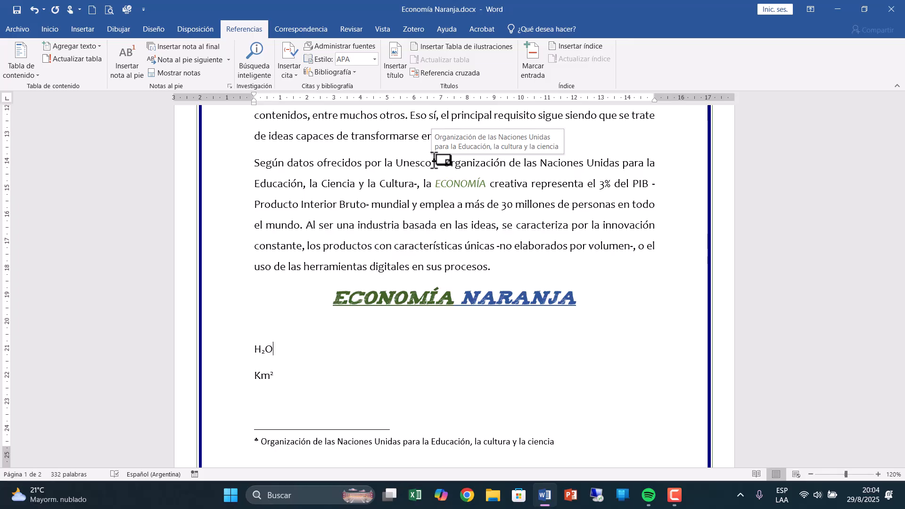
{"action": "left_click", "coordinate": [649, 184]}
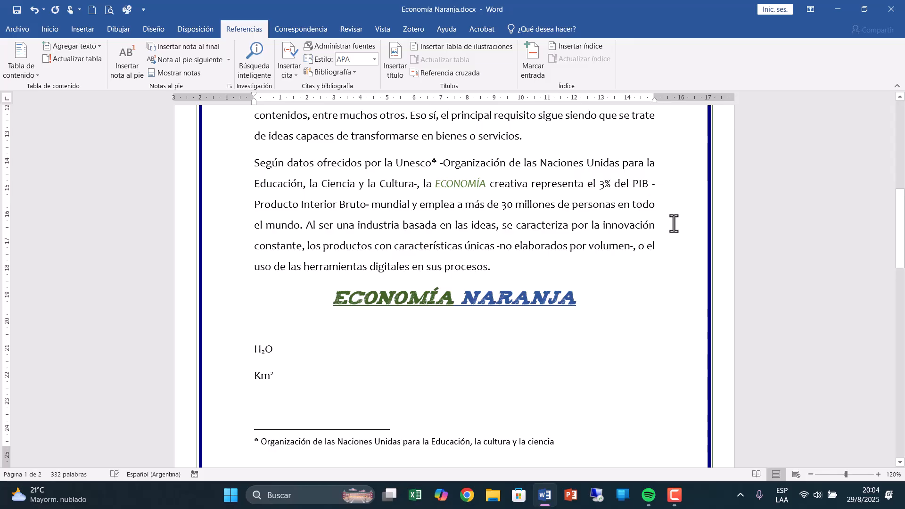
{"action": "left_click", "coordinate": [434, 163]}
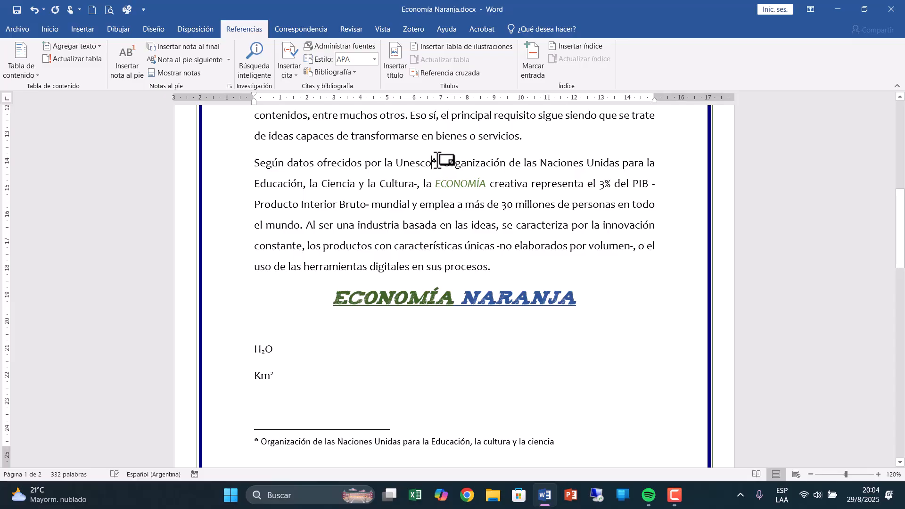
{"action": "key", "text": "shift+Left"}
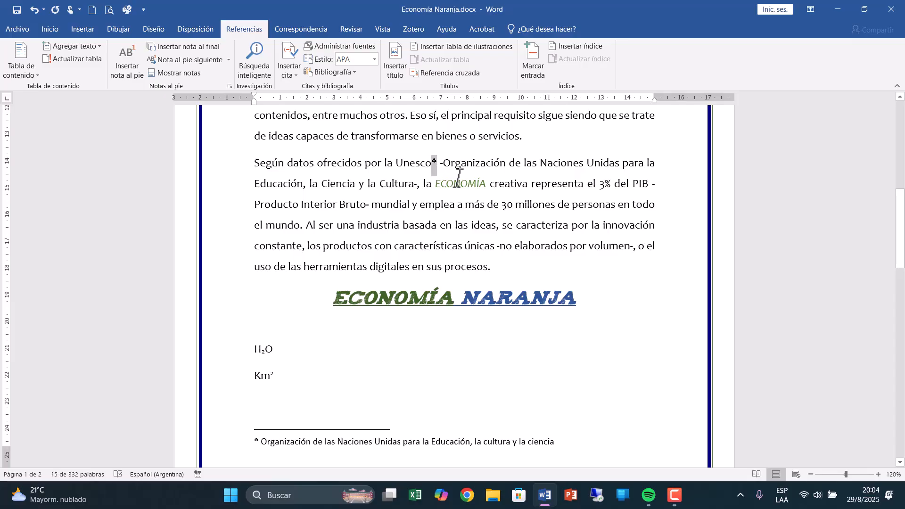
{"action": "key", "text": "Delete"}
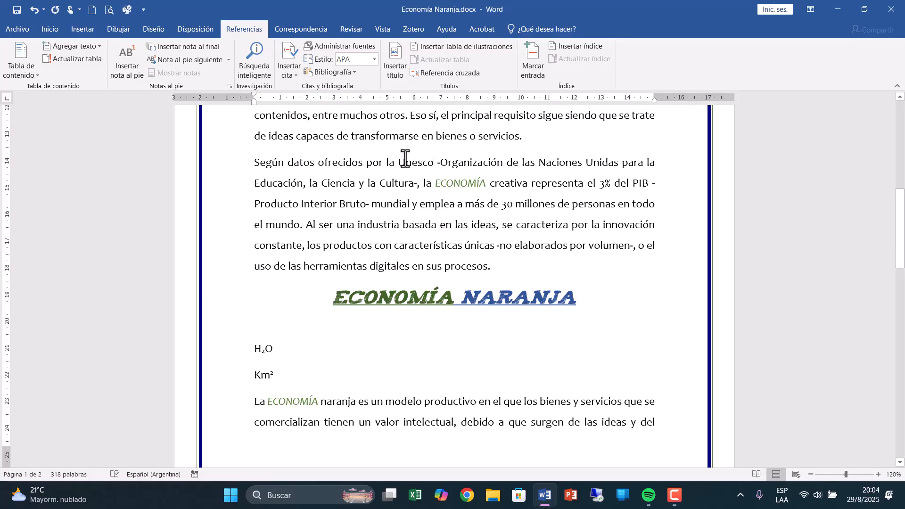
Insert a page-end footnote after "Unesco" with number format 1, 2, 3 and the text "Organización de las Naciones Unidas".
{"action": "left_click", "coordinate": [230, 85]}
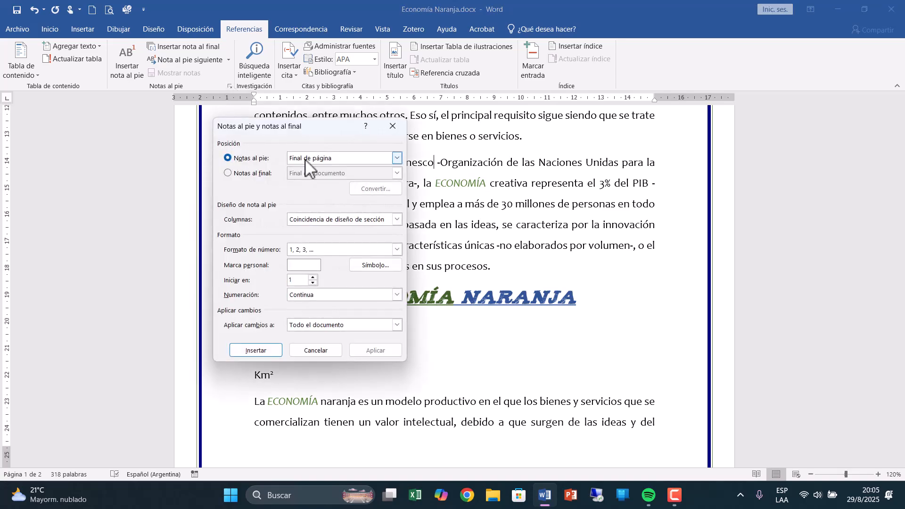
{"action": "left_click", "coordinate": [310, 250]}
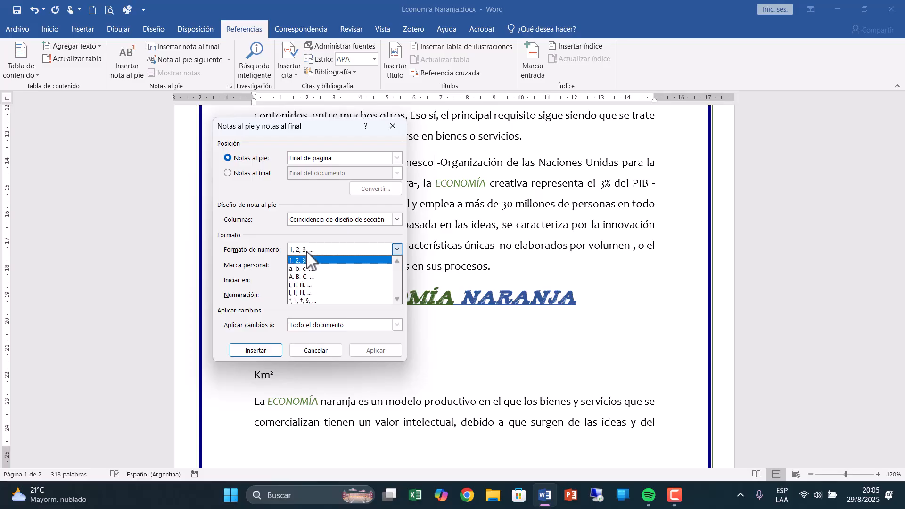
{"action": "left_click", "coordinate": [306, 251]}
{"action": "left_click", "coordinate": [247, 349]}
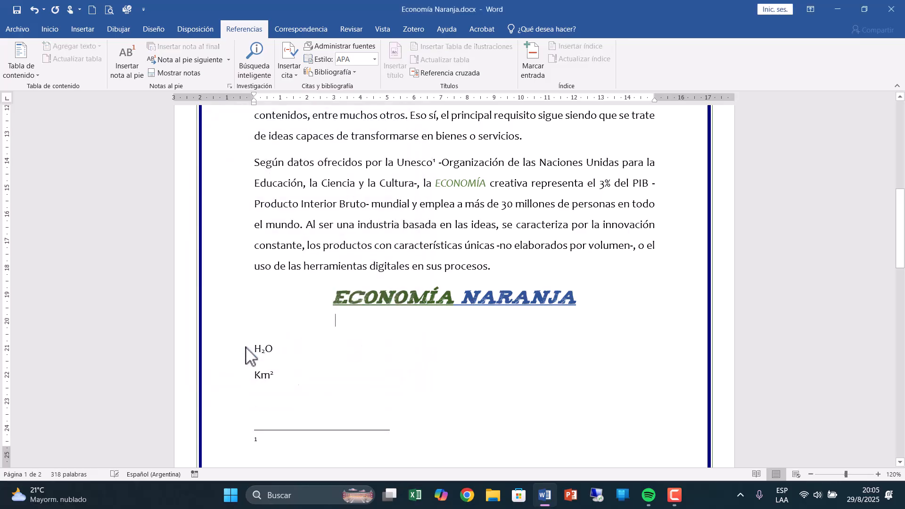
{"action": "type", "text": "Organización de las"}
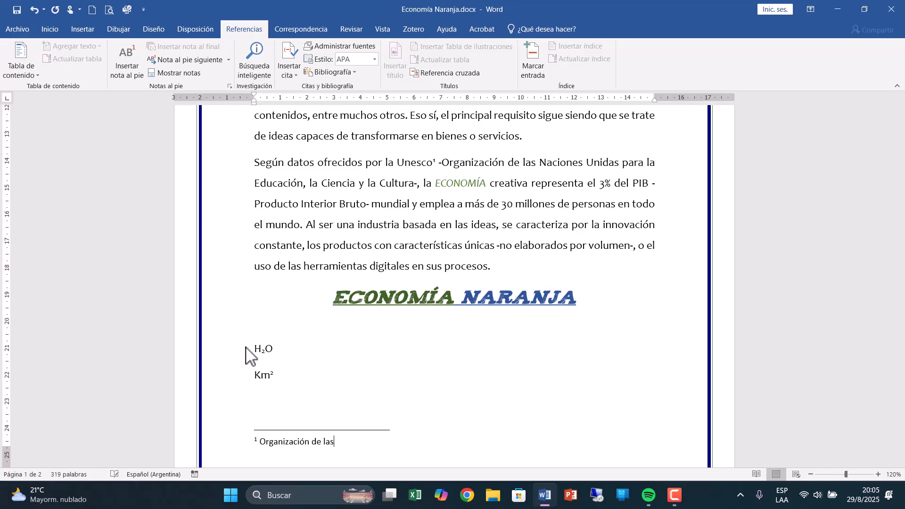
{"action": "type", "text": " Naciones Unidas"}
Insert another numbered footnote after "PIB" with the text "Producto Interior Bruto".
{"action": "left_click", "coordinate": [648, 183]}
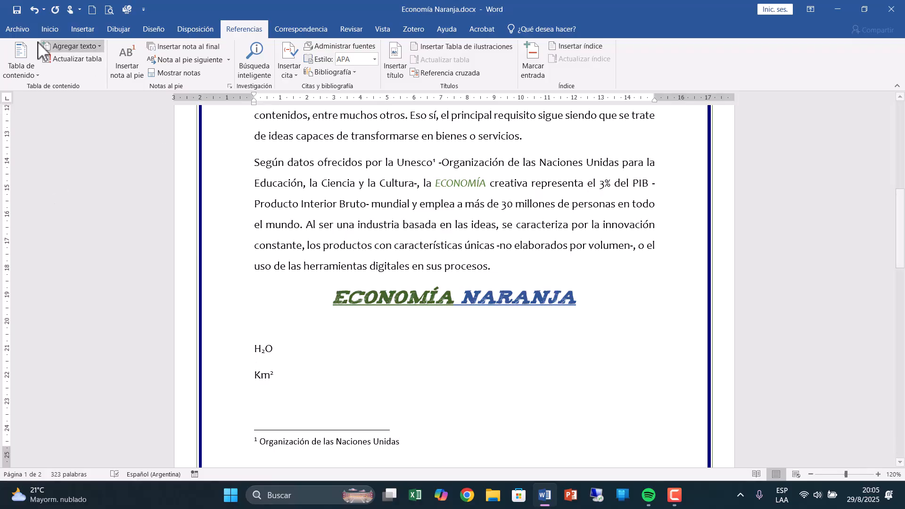
{"action": "left_click", "coordinate": [230, 85]}
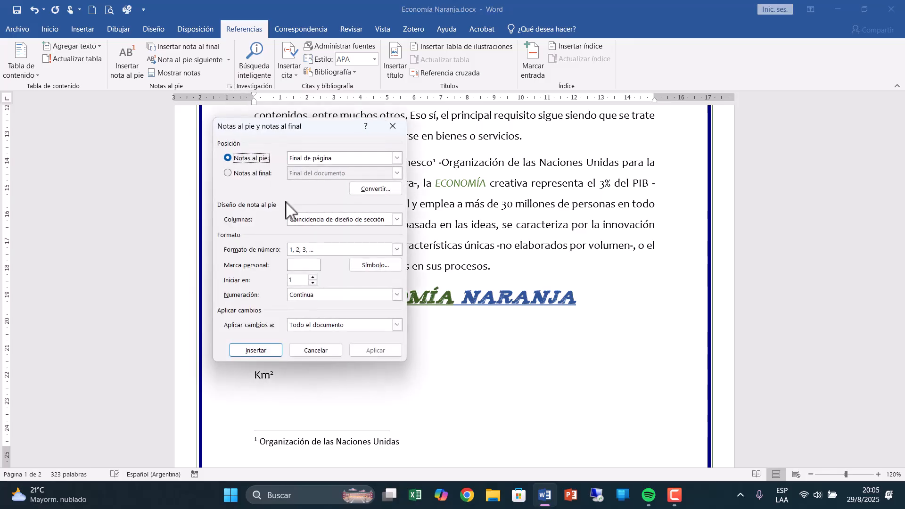
{"action": "left_click", "coordinate": [259, 349]}
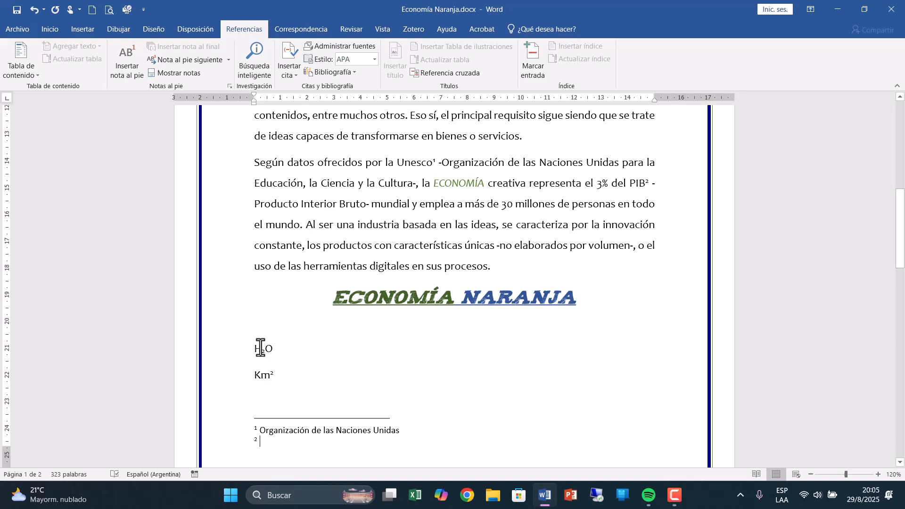
{"action": "type", "text": "Producto "}
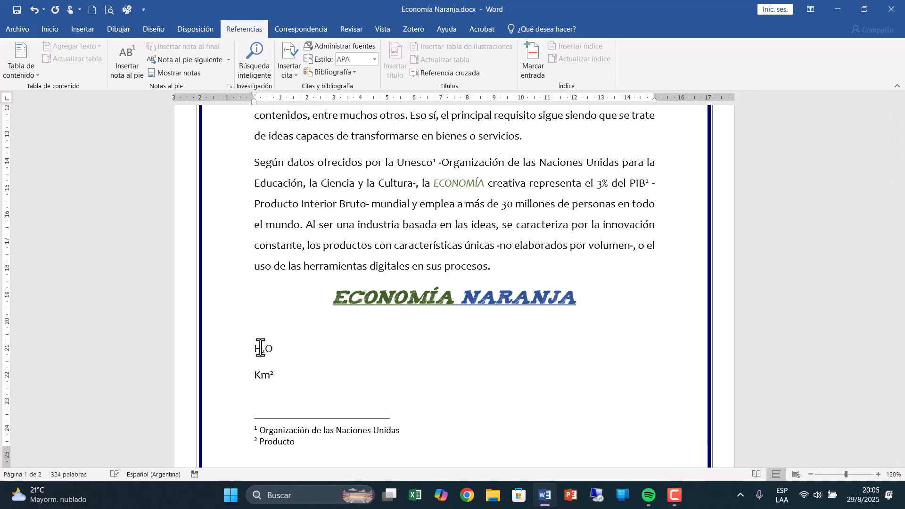
{"action": "type", "text": "Interior Bruto"}
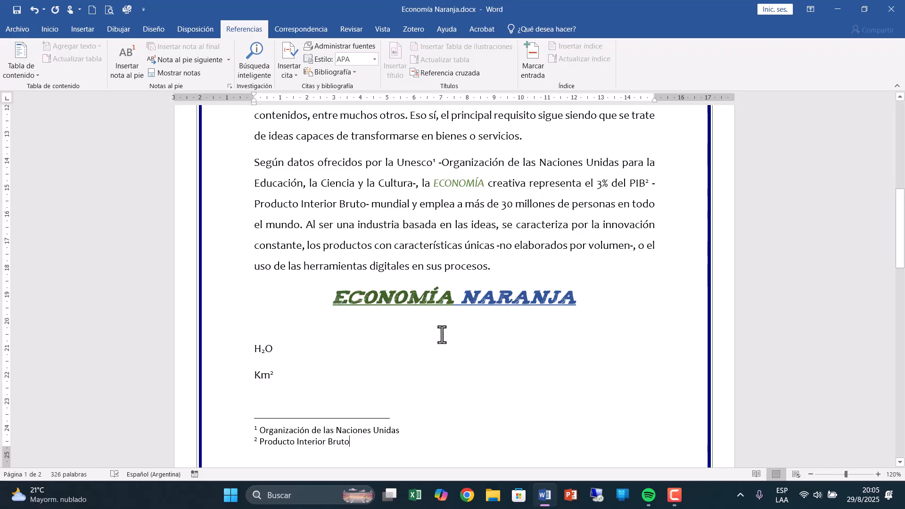
Insert a footnote after "ECONOMÍA" in the first line of the boxed paragraph with the filler text "kjfhsdjkhsjdhs".
{"action": "scroll", "coordinate": [436, 343], "scroll_direction": "up", "scroll_amount": 10}
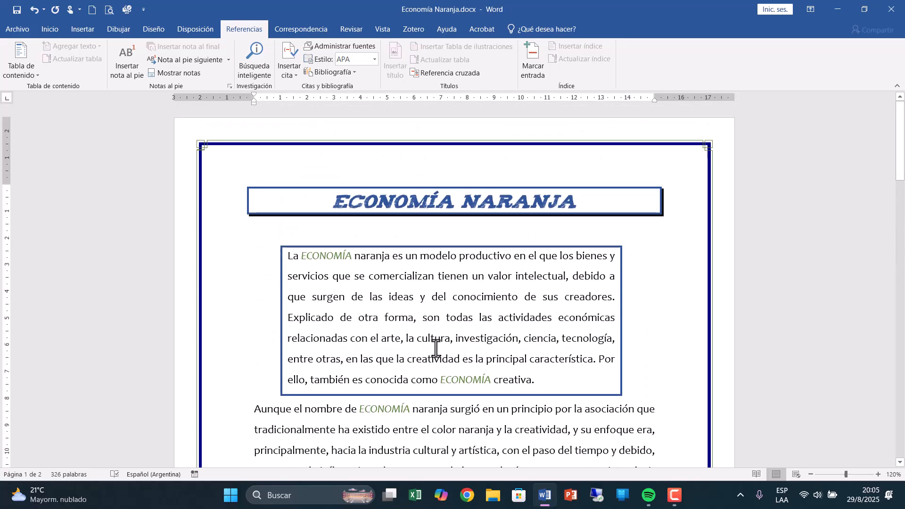
{"action": "left_click", "coordinate": [396, 319]}
{"action": "scroll", "coordinate": [397, 318], "scroll_direction": "down", "scroll_amount": 1}
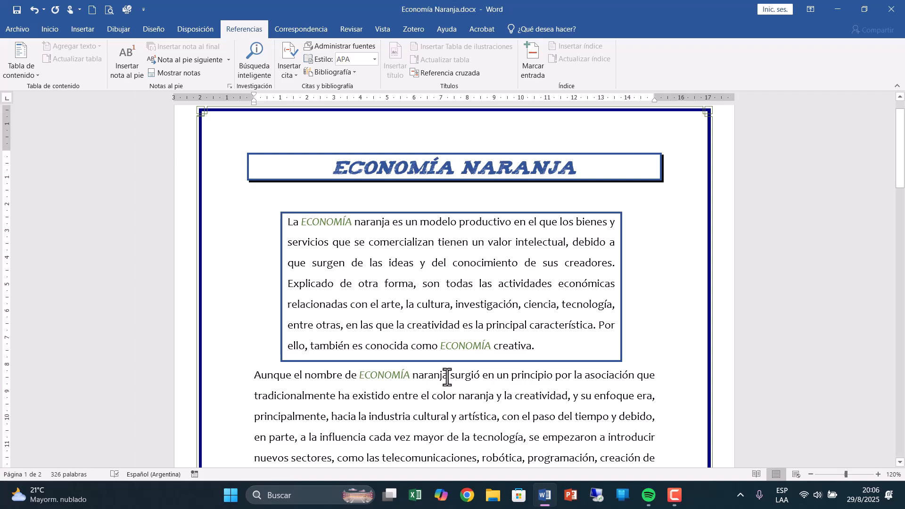
{"action": "left_click", "coordinate": [353, 223]}
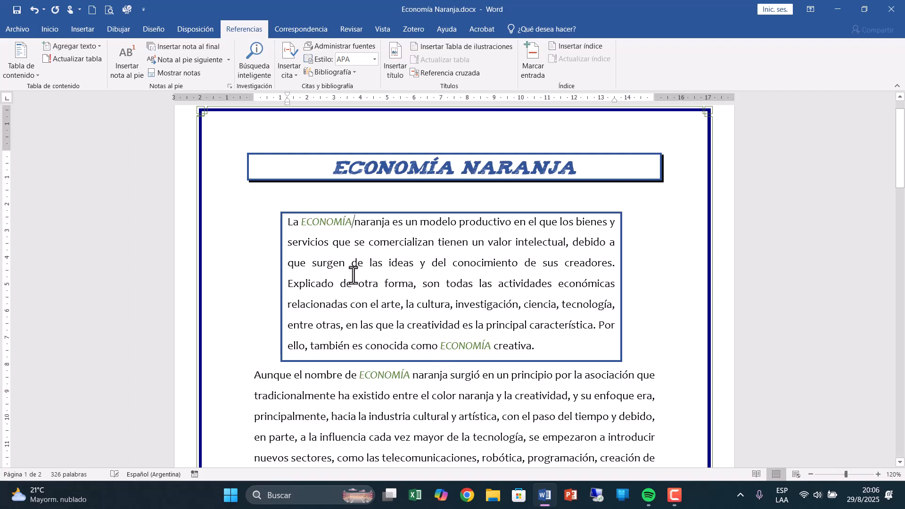
{"action": "left_click", "coordinate": [229, 87]}
{"action": "left_click", "coordinate": [259, 350]}
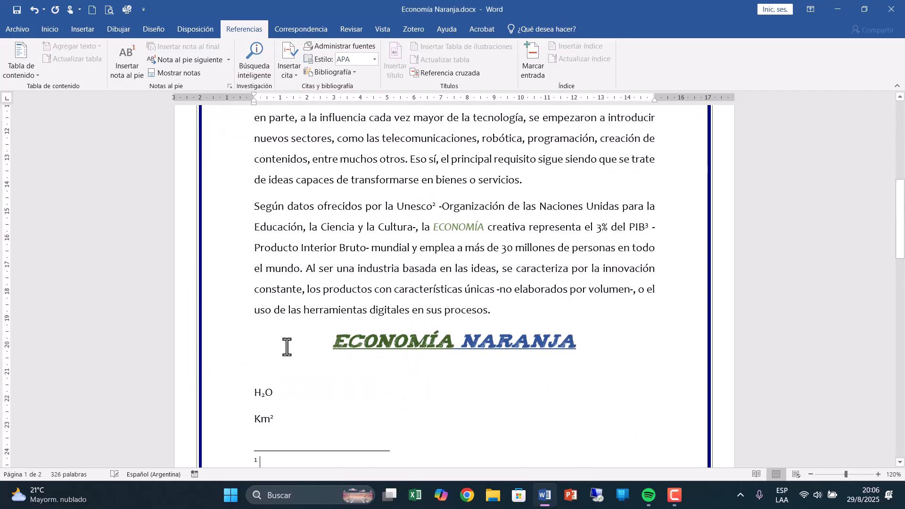
{"action": "type", "text": "kjfhsdjkhsjdhs"}
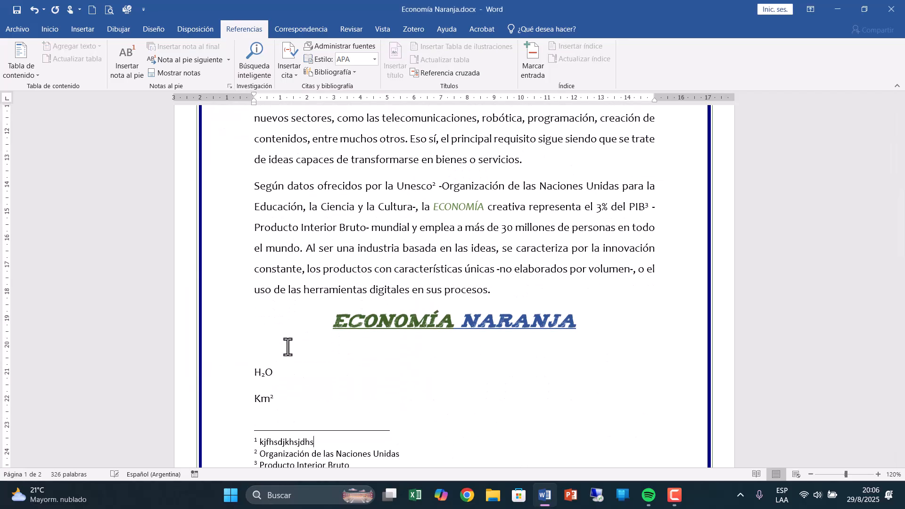
Check the footnote reference numbers after "ECONOMÍA", "PIB" and "Unesco" and preview their note texts.
{"action": "left_click", "coordinate": [591, 418]}
{"action": "scroll", "coordinate": [591, 418], "scroll_direction": "up", "scroll_amount": 8}
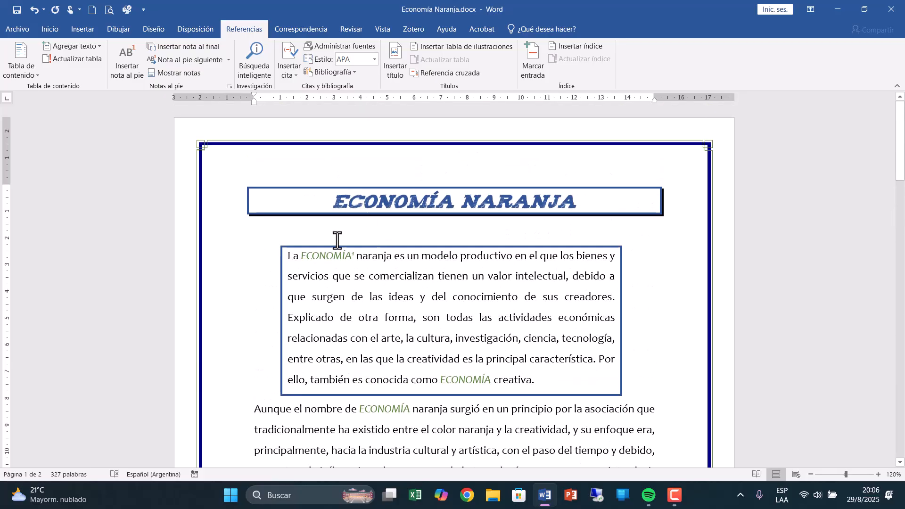
{"action": "mouse_move", "coordinate": [352, 253]}
{"action": "scroll", "coordinate": [434, 367], "scroll_direction": "down", "scroll_amount": 3}
{"action": "scroll", "coordinate": [433, 368], "scroll_direction": "down", "scroll_amount": 1}
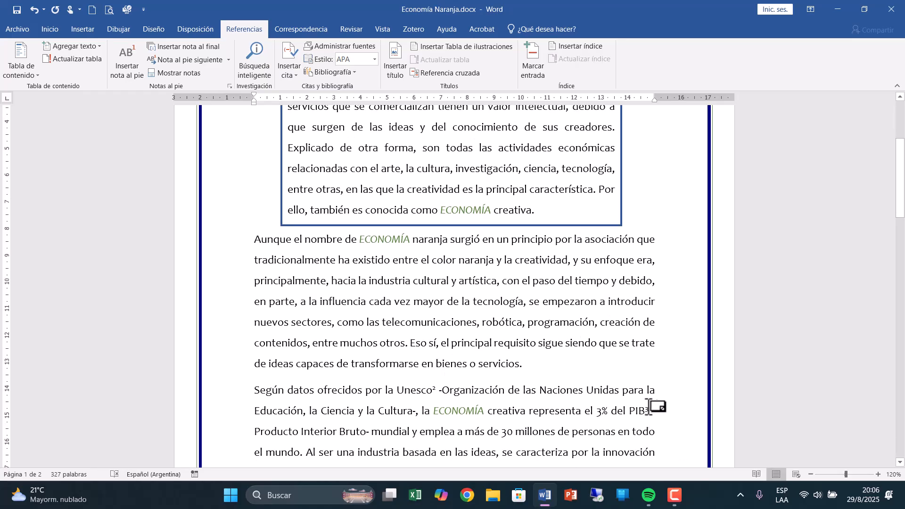
{"action": "mouse_move", "coordinate": [646, 410]}
{"action": "mouse_move", "coordinate": [437, 390]}
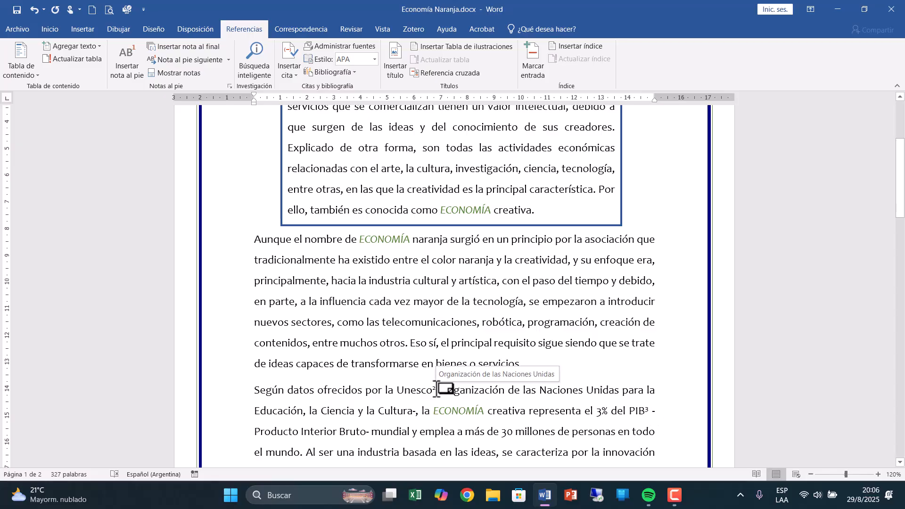
Delete the footnote mark after "ECONOMÍA" in the boxed paragraph and check the numbering of the remaining notes.
{"action": "scroll", "coordinate": [437, 390], "scroll_direction": "up", "scroll_amount": 3}
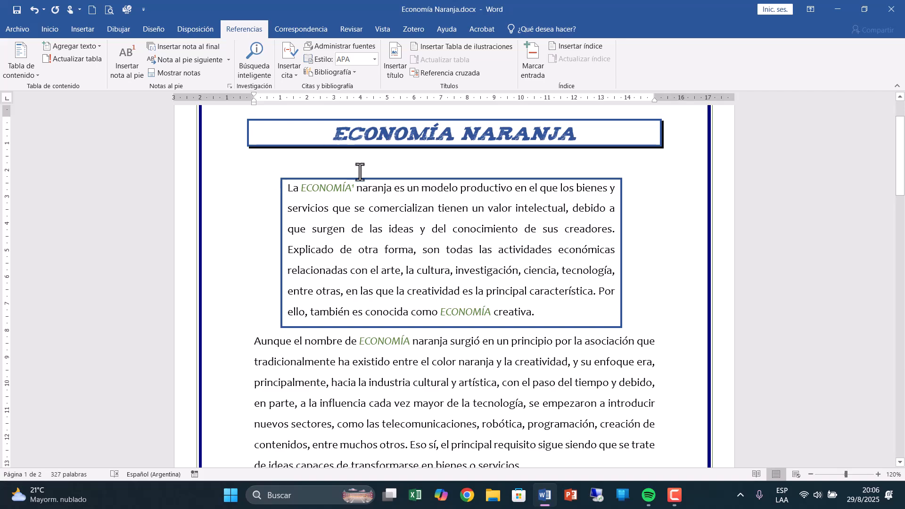
{"action": "left_click", "coordinate": [352, 186]}
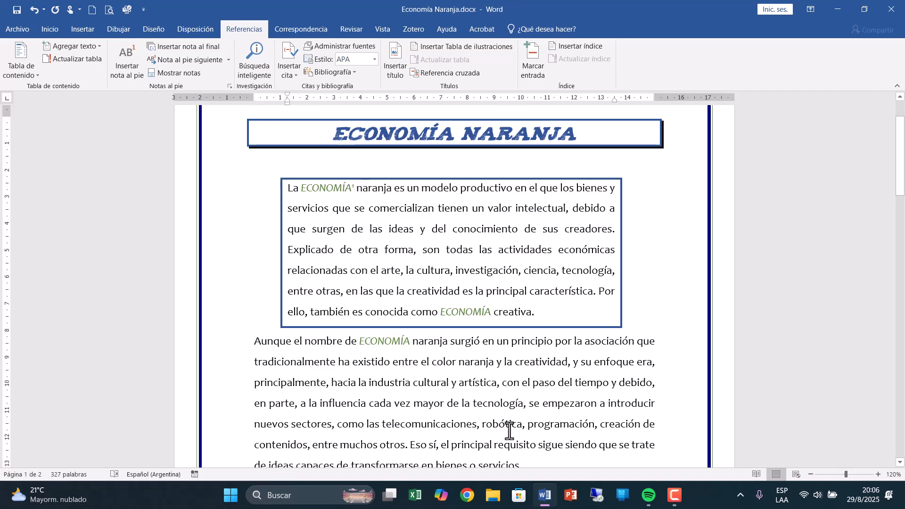
{"action": "key", "text": "Delete"}
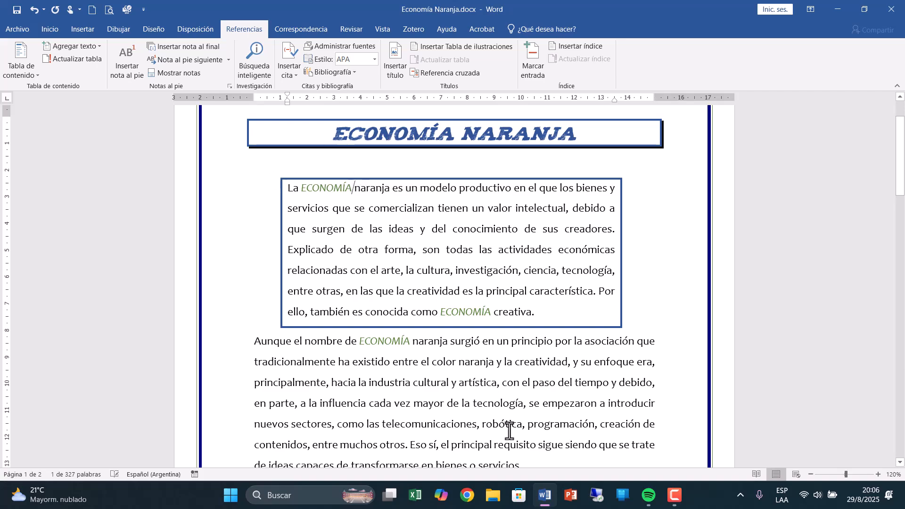
{"action": "scroll", "coordinate": [610, 426], "scroll_direction": "down", "scroll_amount": 4}
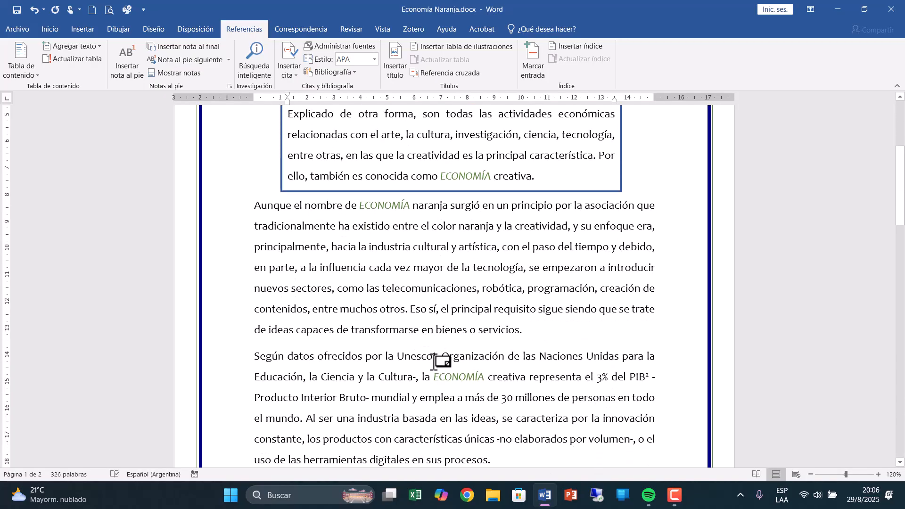
{"action": "scroll", "coordinate": [658, 388], "scroll_direction": "down", "scroll_amount": 8}
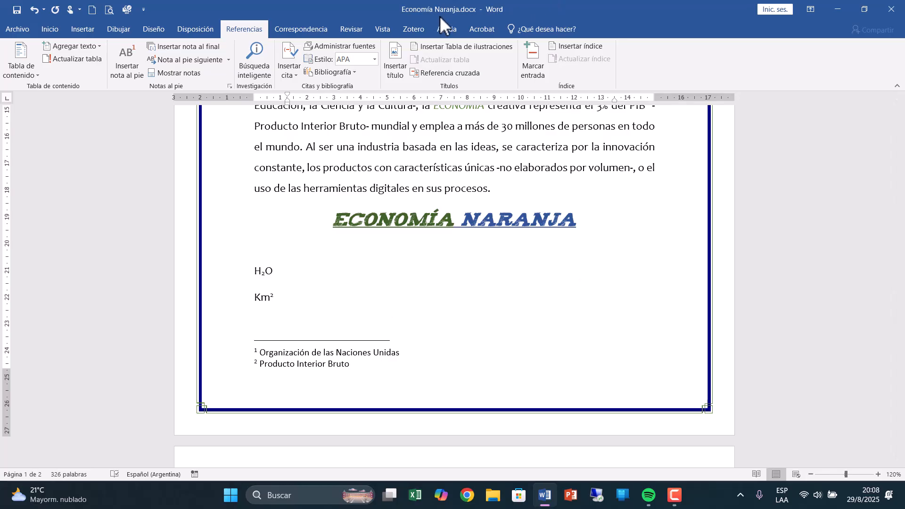
Examine the Save As (Guardar como) options for the document in the Escritorio folder, and return to the document without saving.
{"action": "left_click", "coordinate": [24, 29]}
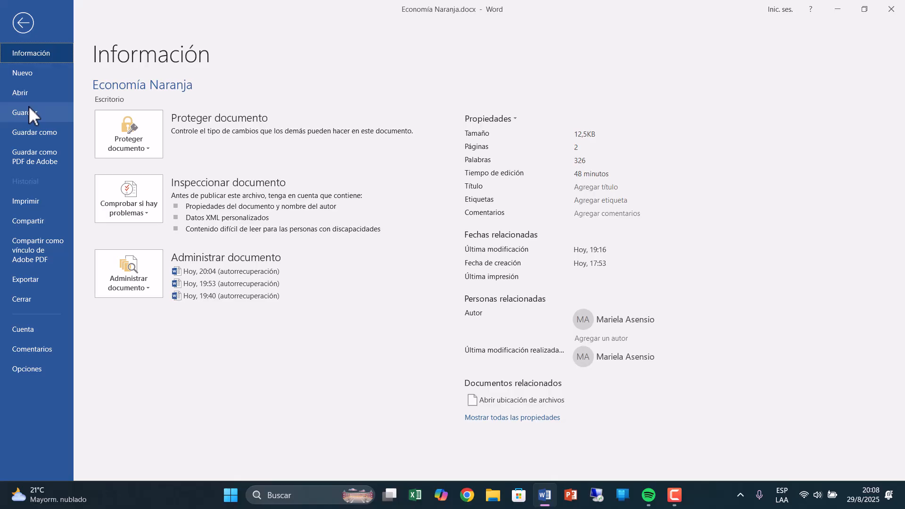
{"action": "left_click", "coordinate": [26, 134]}
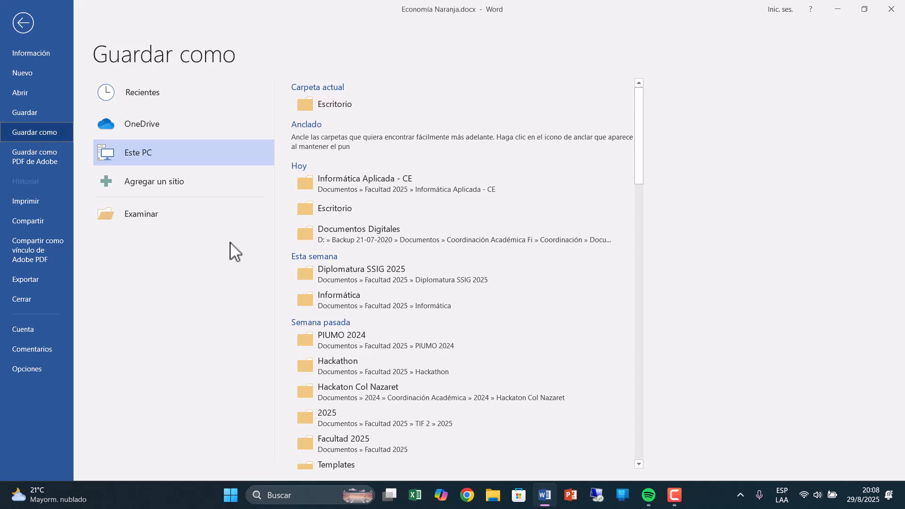
{"action": "left_click", "coordinate": [323, 107]}
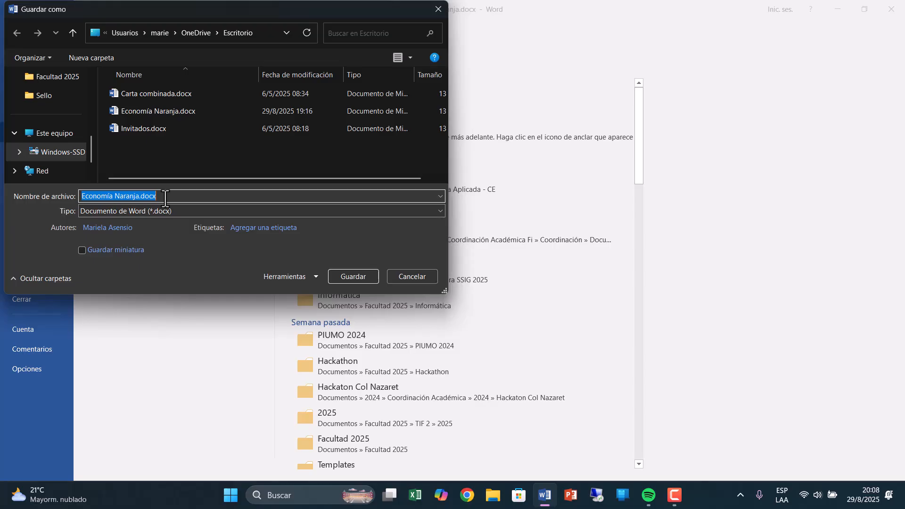
{"action": "left_click", "coordinate": [405, 277]}
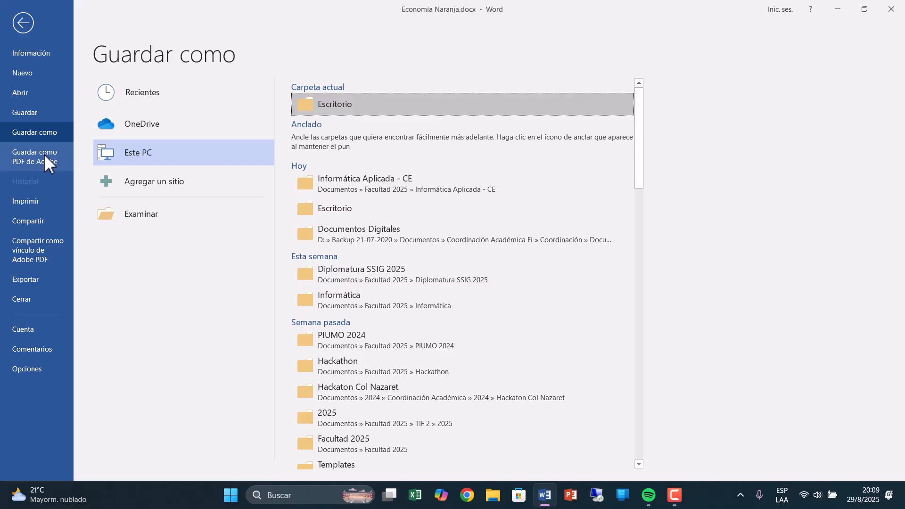
{"action": "left_click", "coordinate": [26, 30]}
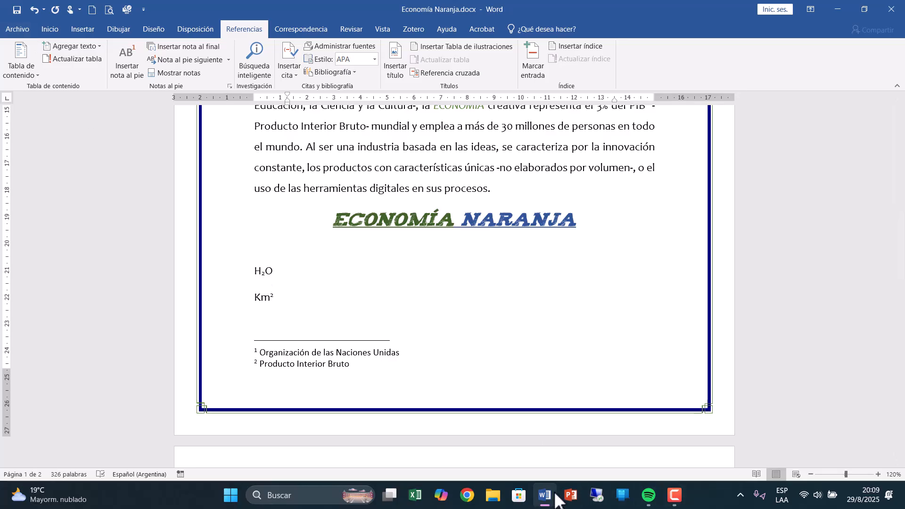